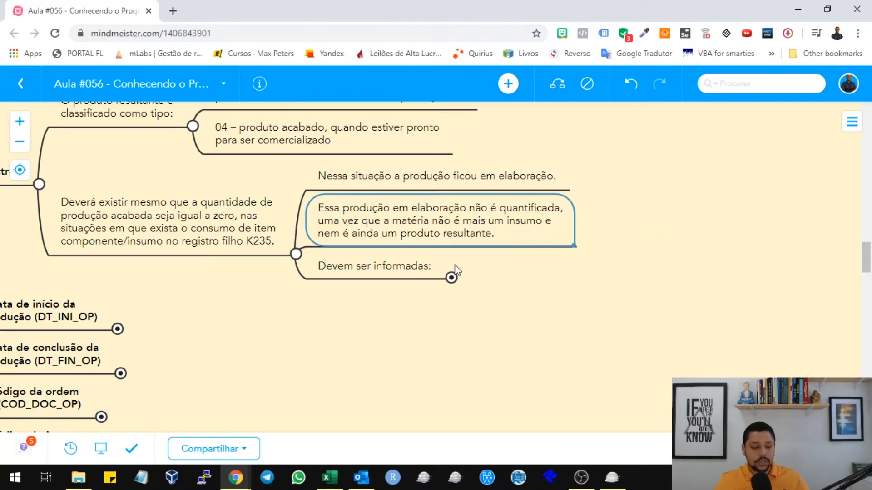
Step: Expand the "Devem ser informadas:" branch of the mind map and select item a) on OPs started and concluded in the period
left_click(373, 267)
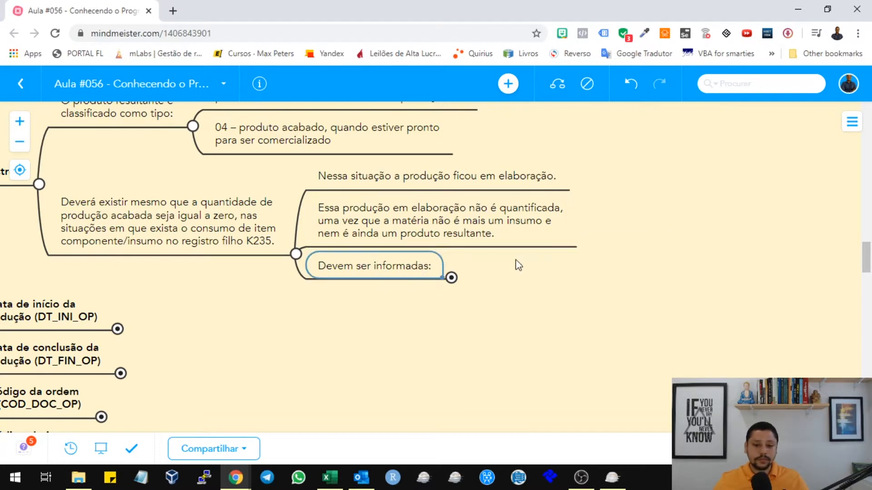
left_click(451, 278)
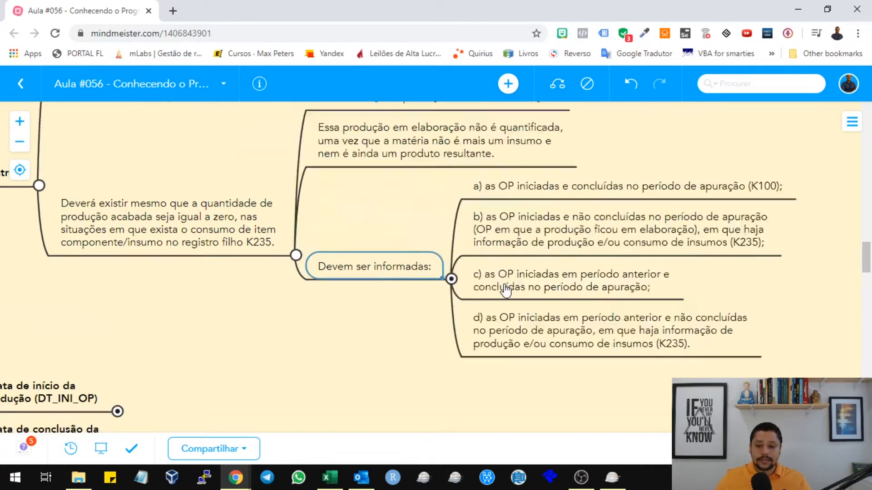
left_click_drag(787, 305, 638, 314)
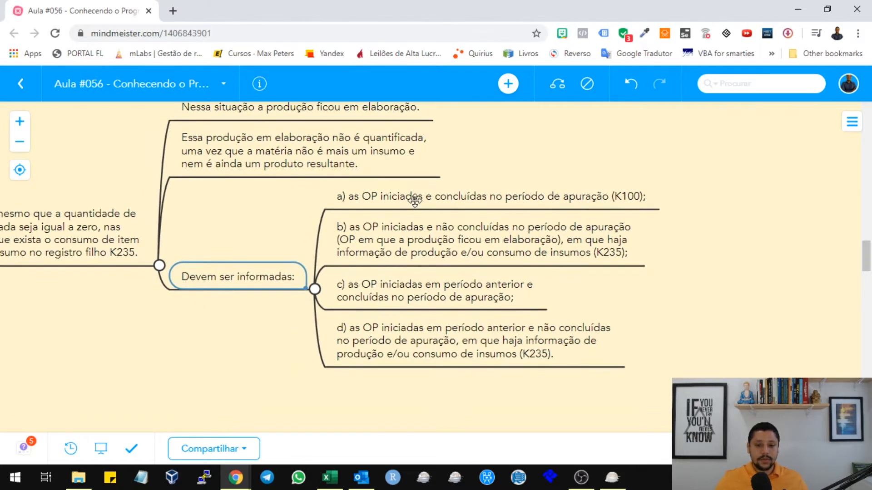
left_click(416, 200)
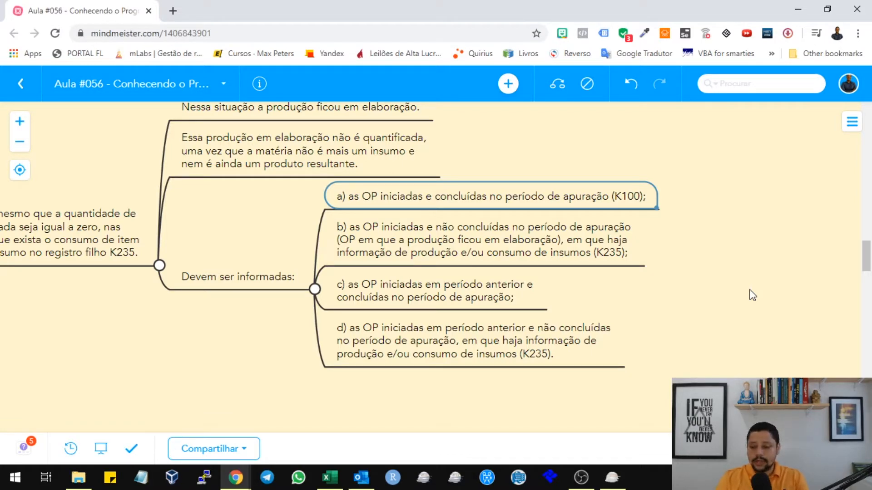
Step: Switch to Sped Fiscal and check the período row in Dados da Escrituração
left_click(613, 478)
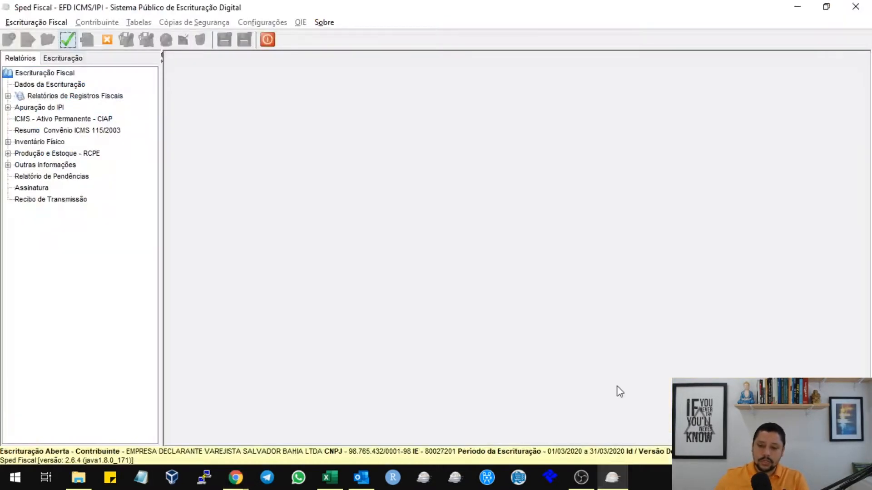
left_click(45, 85)
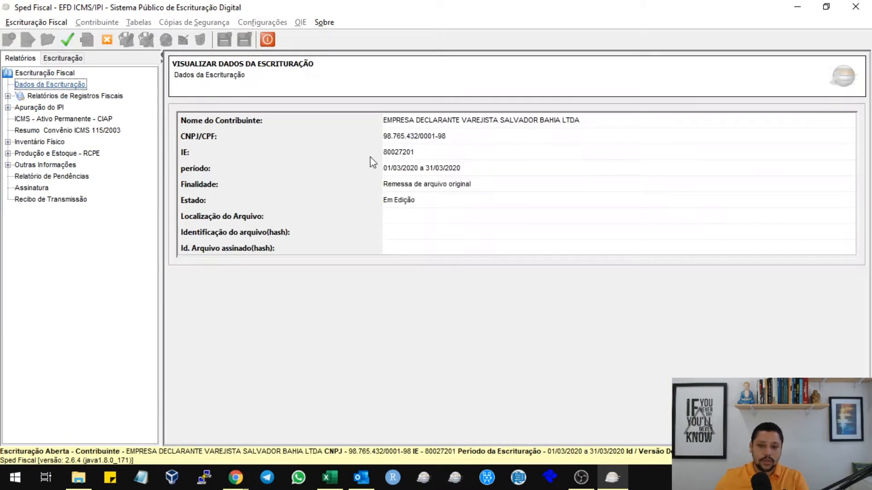
left_click(392, 167)
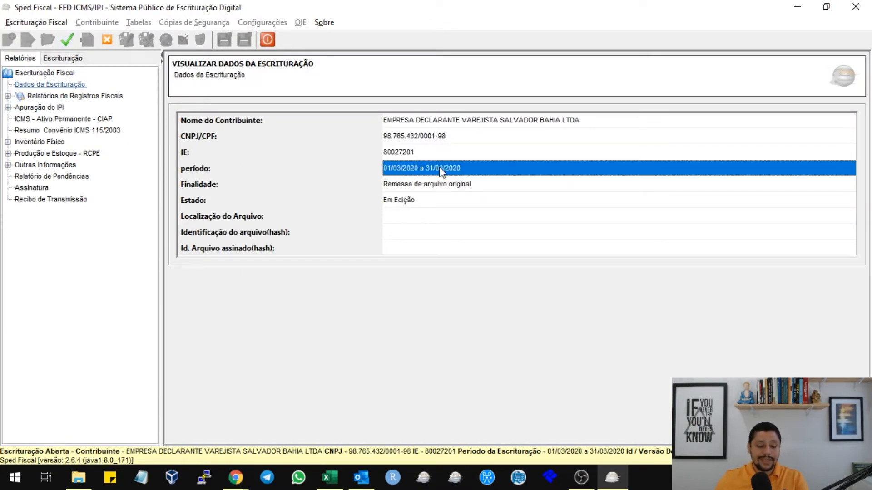
key("alt+Tab")
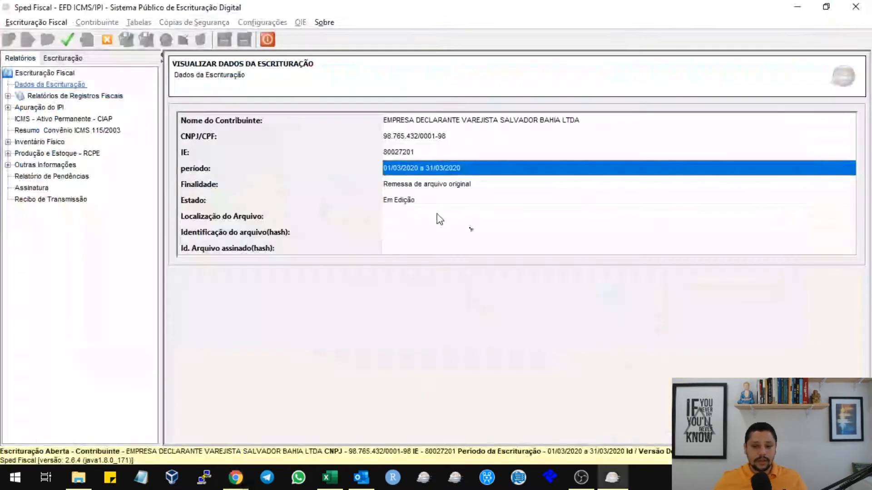
key("alt+Tab")
Step: Open the K100 assessment period record under Produção e Estoque - RCPE (Bloco K) and inspect its initial and final dates
left_click(63, 58)
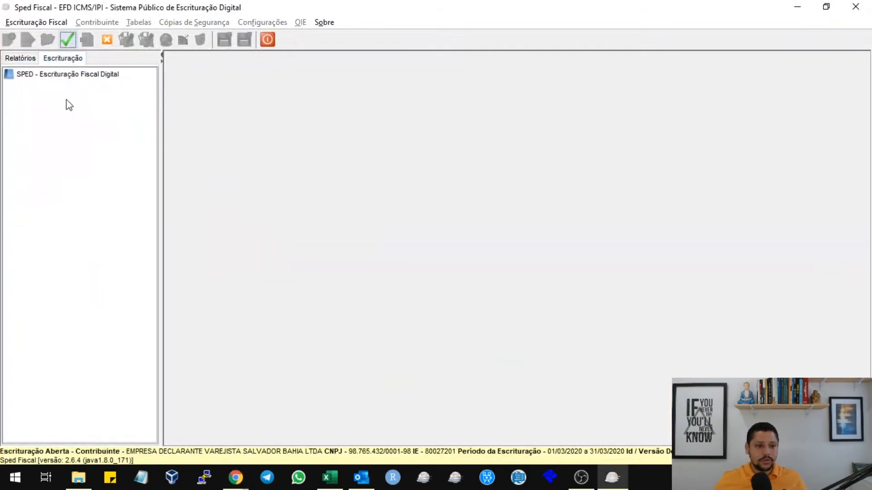
double_click(73, 75)
left_click(77, 155)
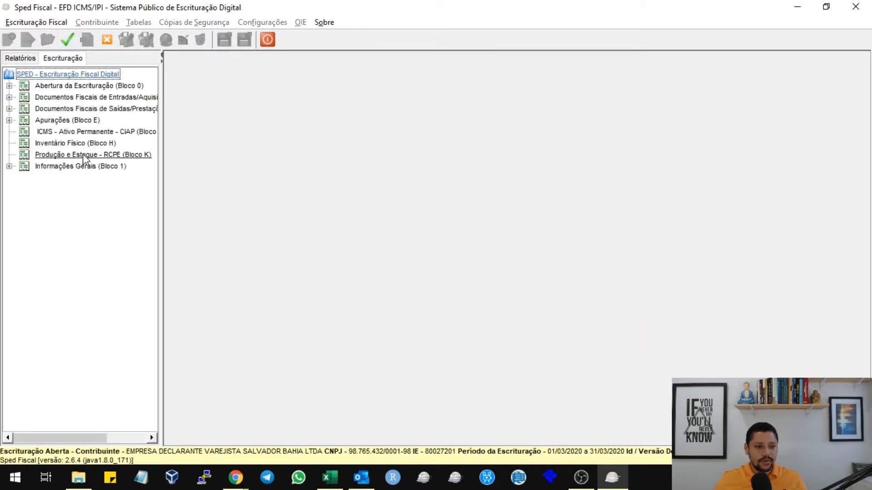
double_click(262, 182)
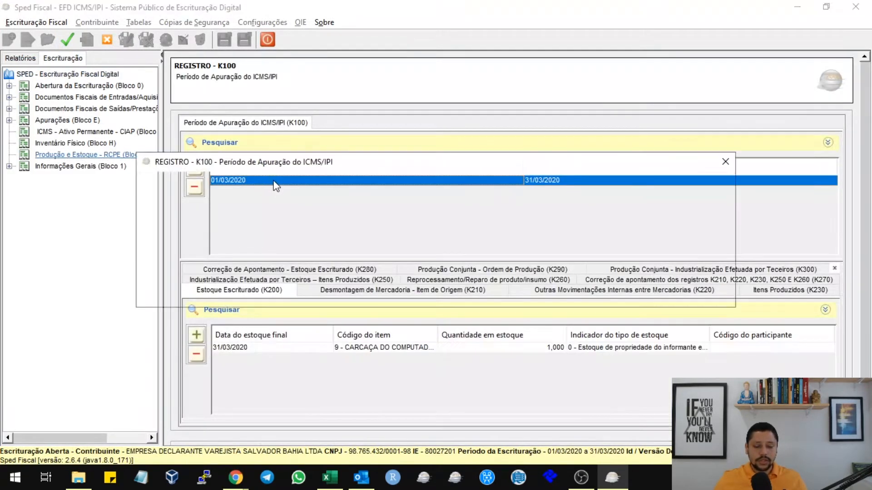
left_click(591, 246)
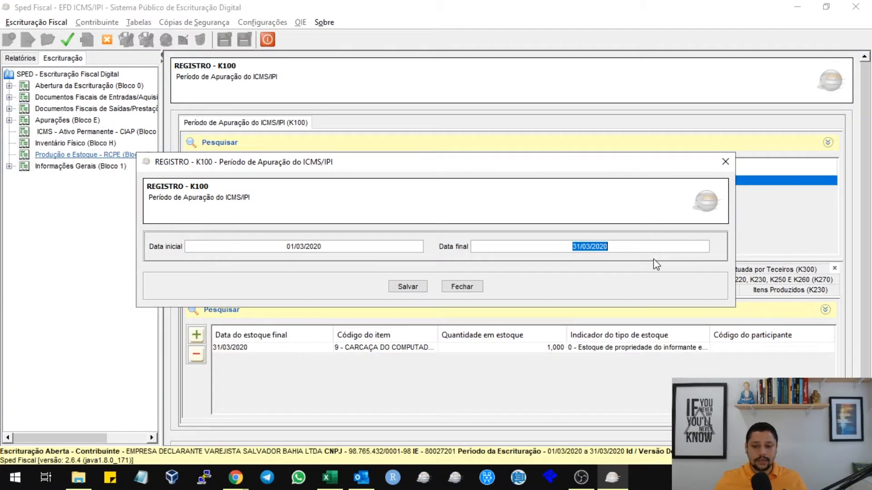
Step: Return to the mind map and examine item b) on unfinished OPs, highlighting its text up to the consumo de insumos (K235) part
key("alt+Tab")
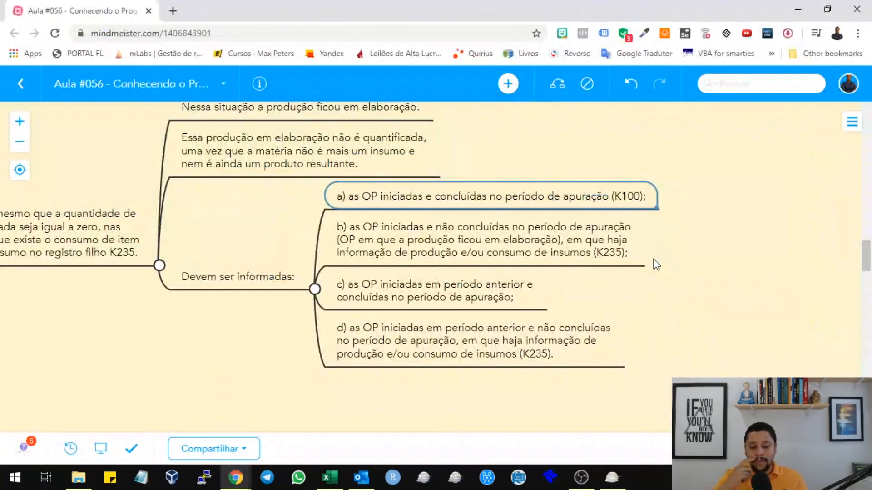
left_click(434, 241)
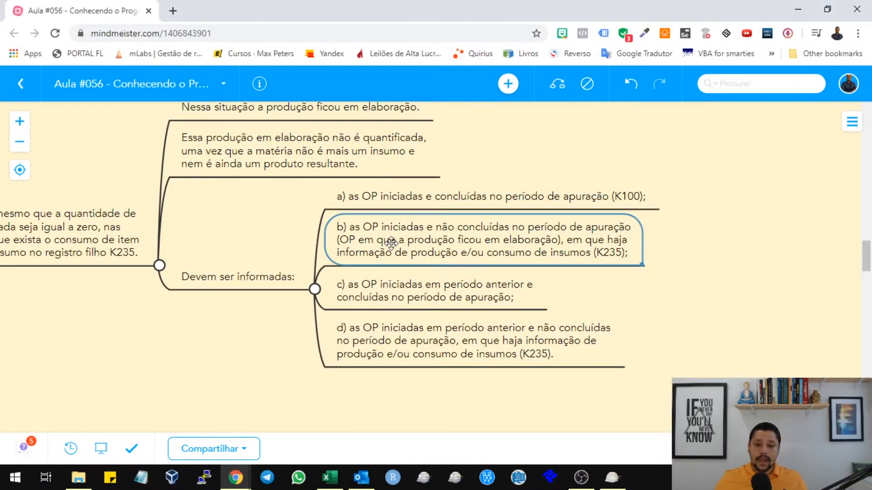
double_click(402, 239)
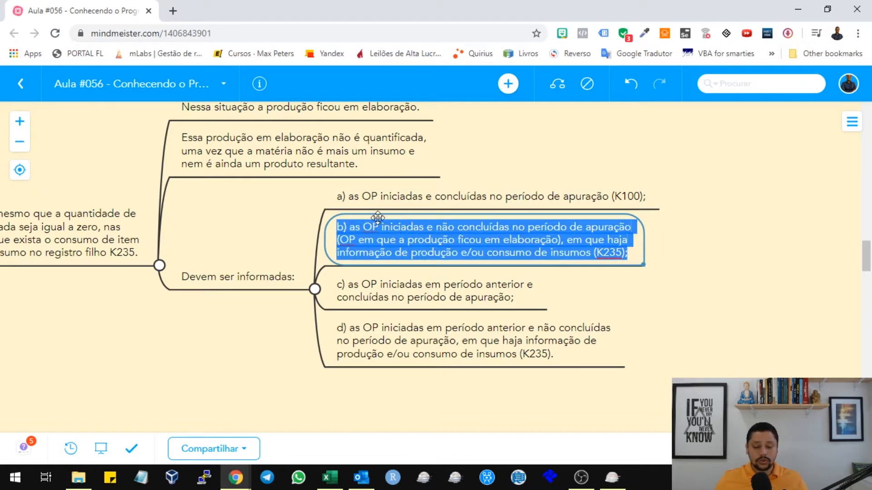
left_click(405, 225)
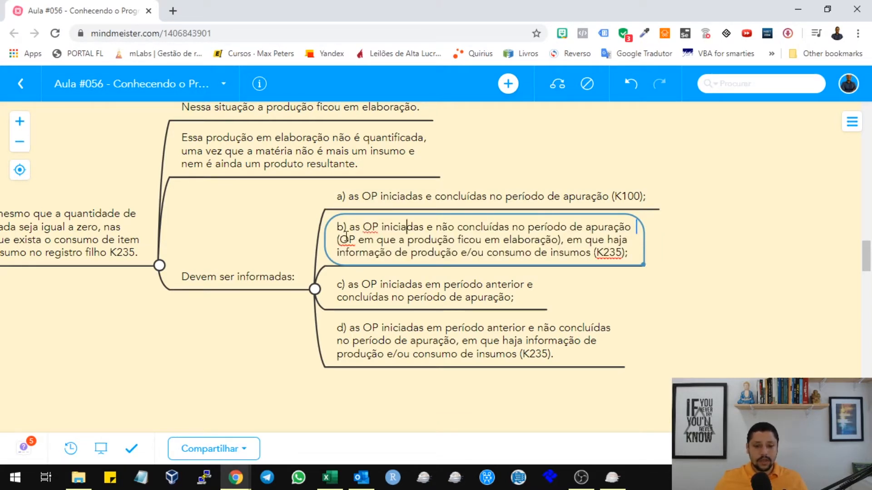
left_click_drag(349, 241, 626, 252)
left_click(625, 252)
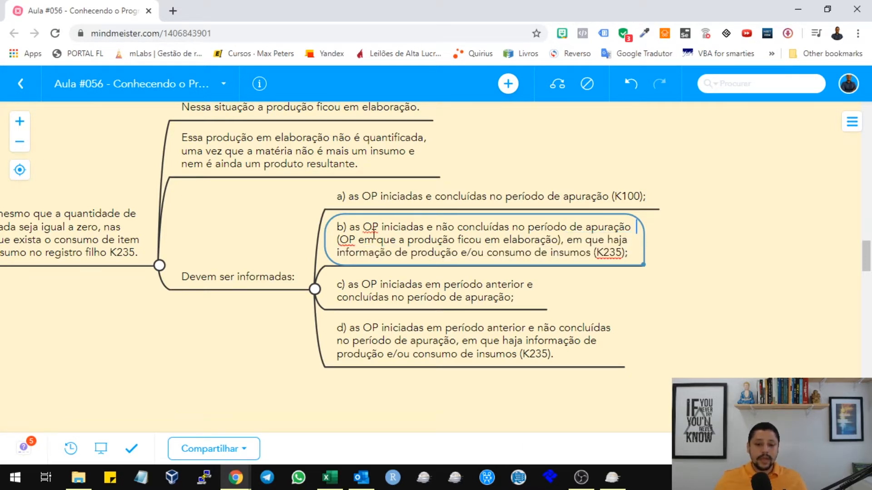
left_click(339, 227)
left_click_drag(338, 227, 580, 269)
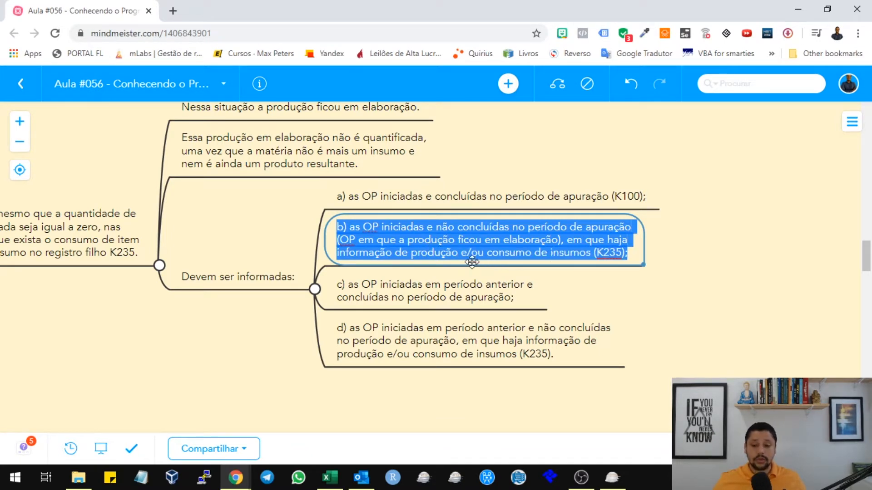
left_click(625, 247)
left_click_drag(484, 253, 619, 247)
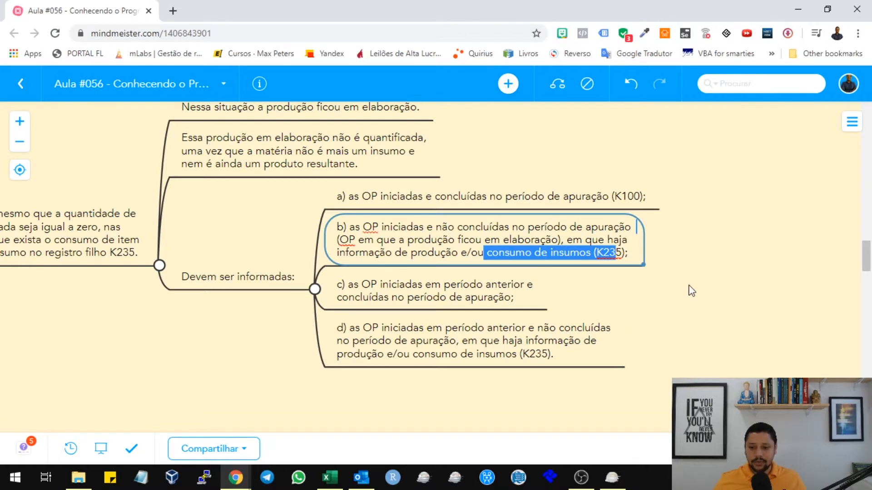
Step: Compare items b) and c) of the "Devem ser informadas:" branch and examine item d) on unfinished OPs from earlier periods
left_click_drag(700, 324, 661, 216)
left_click(328, 176)
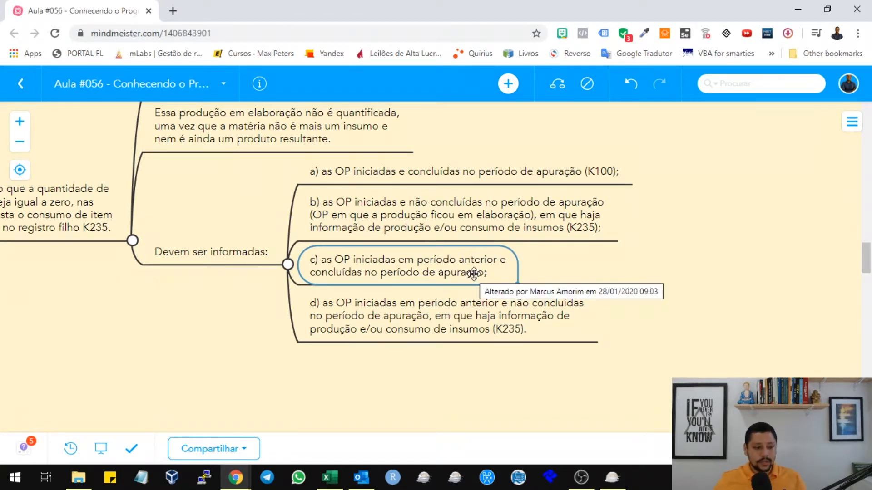
left_click(452, 223)
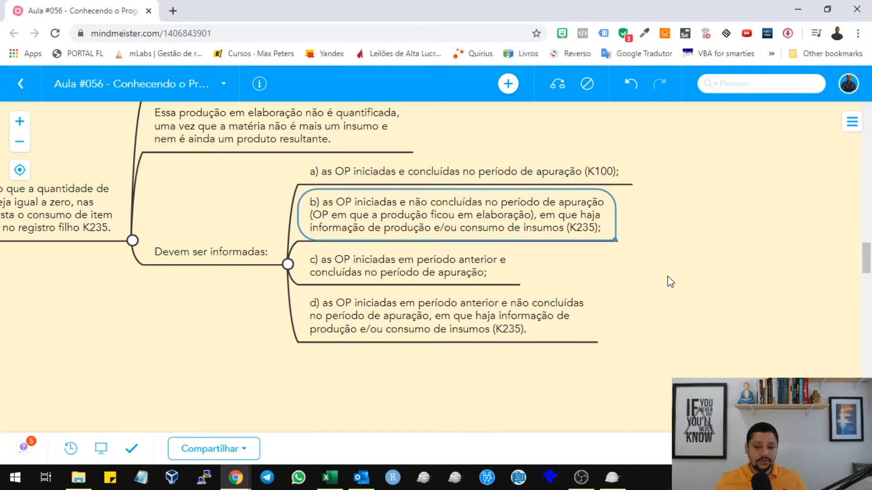
left_click(448, 268)
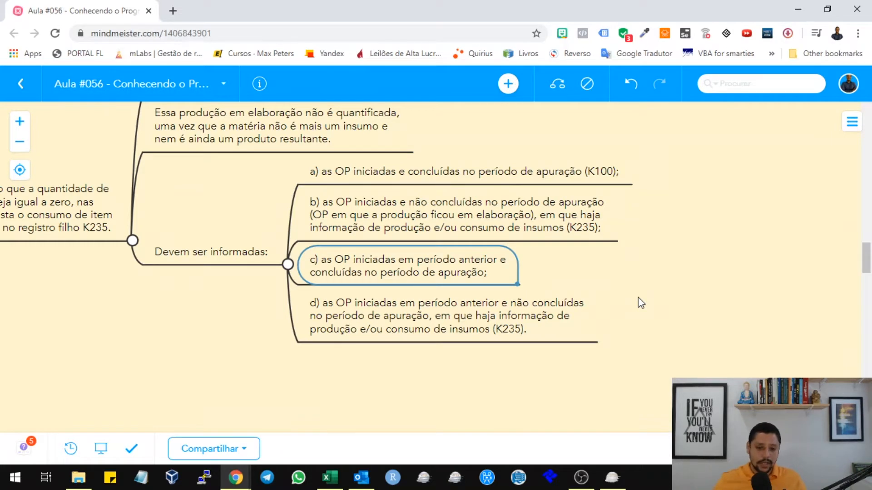
left_click(513, 211)
left_click(472, 255)
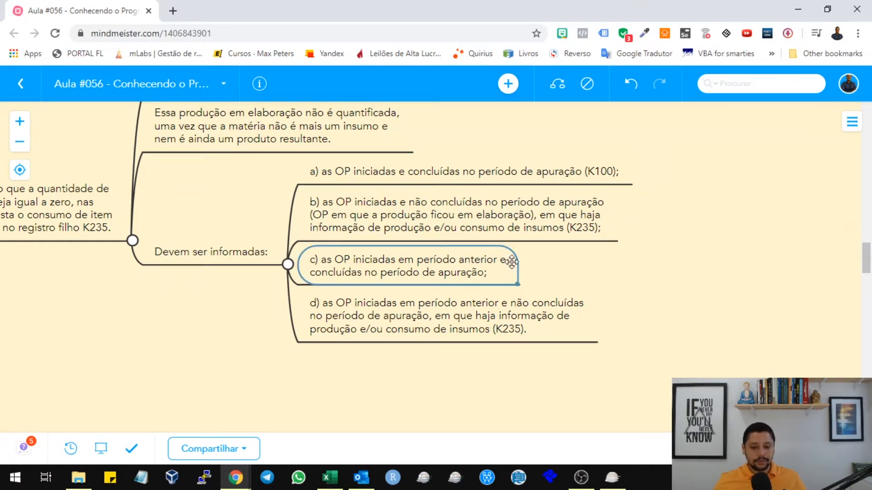
left_click(347, 313)
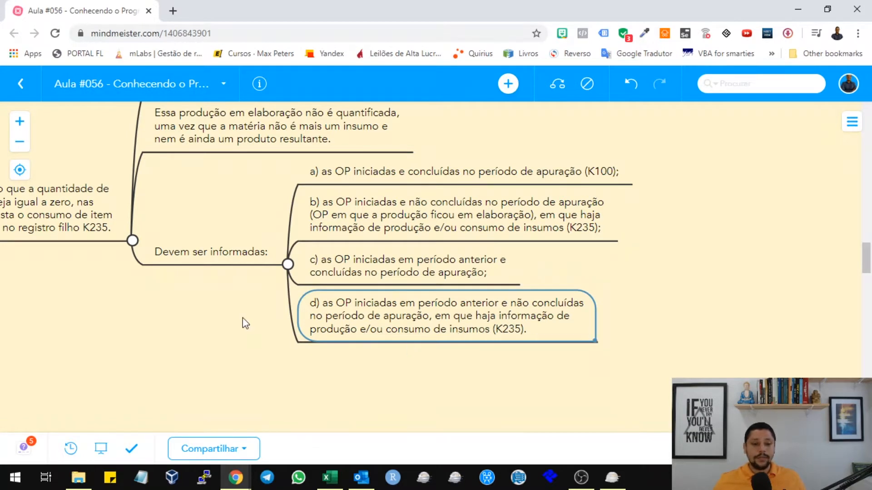
Step: Go to the record's field list in the mind map and select Campo 02: Data de início da ordem de produção (DT_INI_OP)
left_click_drag(242, 318, 347, 337)
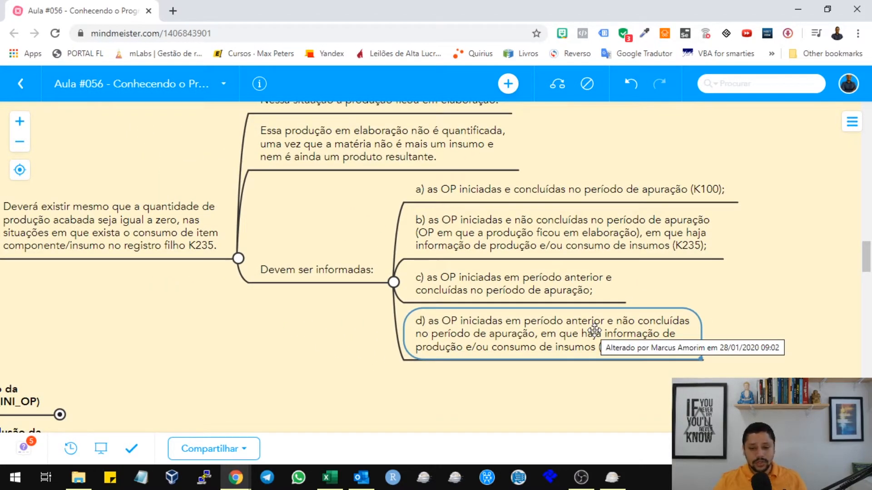
left_click_drag(216, 366, 457, 281)
left_click_drag(525, 281, 452, 293)
left_click_drag(377, 348, 455, 228)
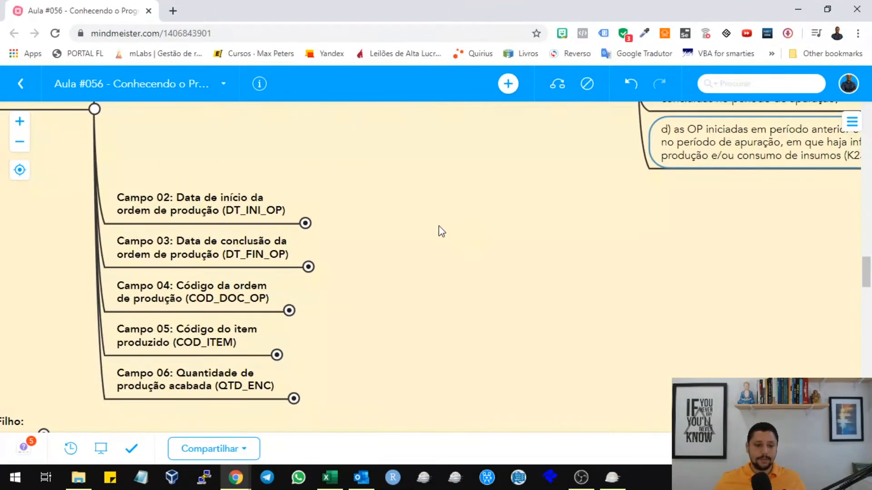
left_click(164, 209)
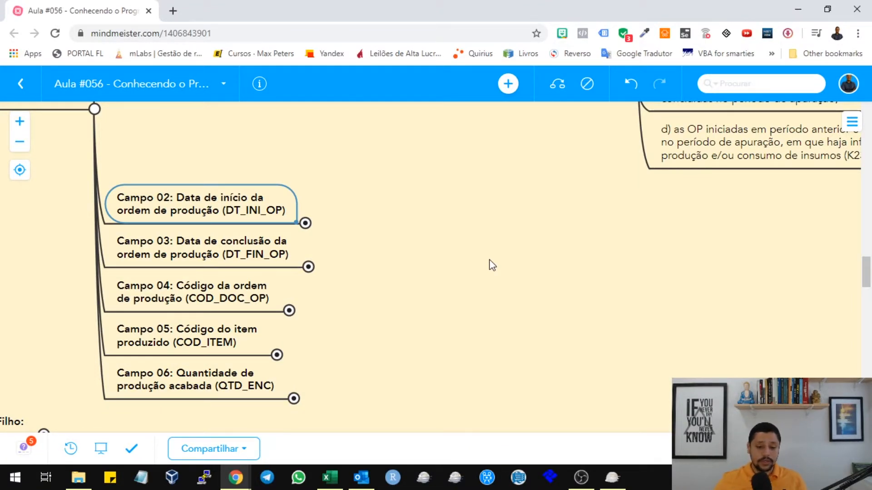
Step: Switch to Sped Fiscal, close the K100 period record and inspect the COMPUTADOR entry in Itens Produzidos (K230)
left_click(612, 478)
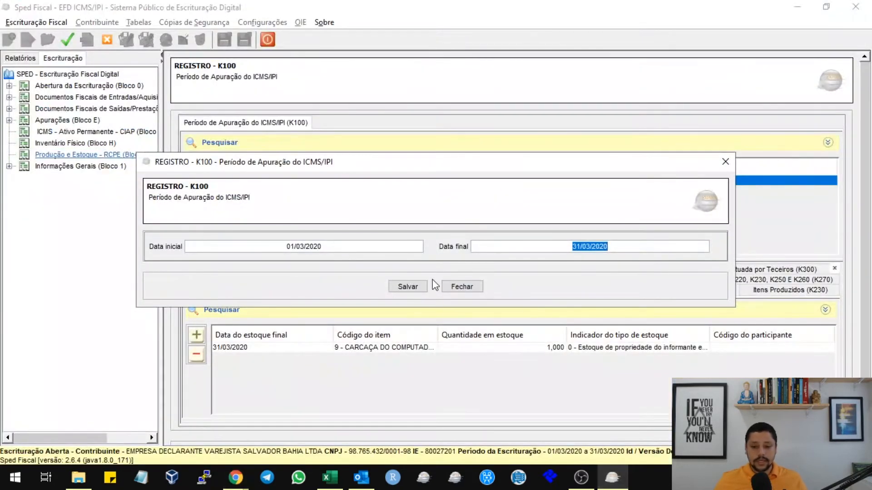
left_click(459, 286)
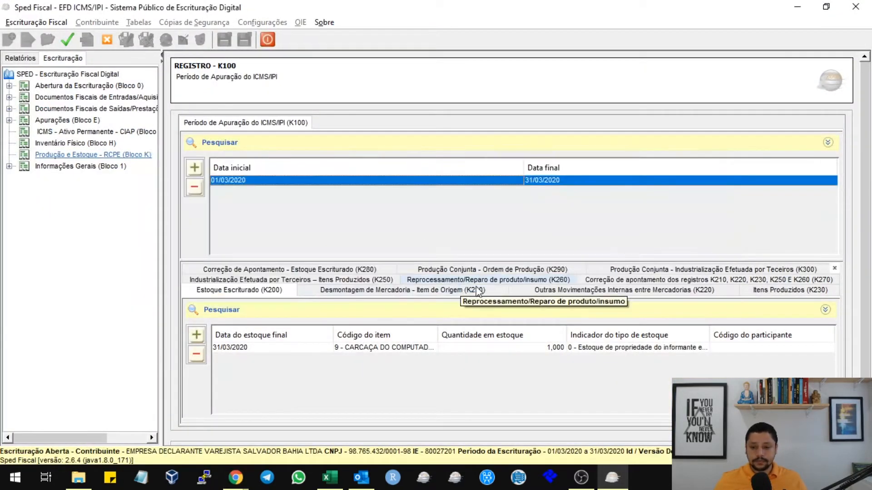
left_click(789, 292)
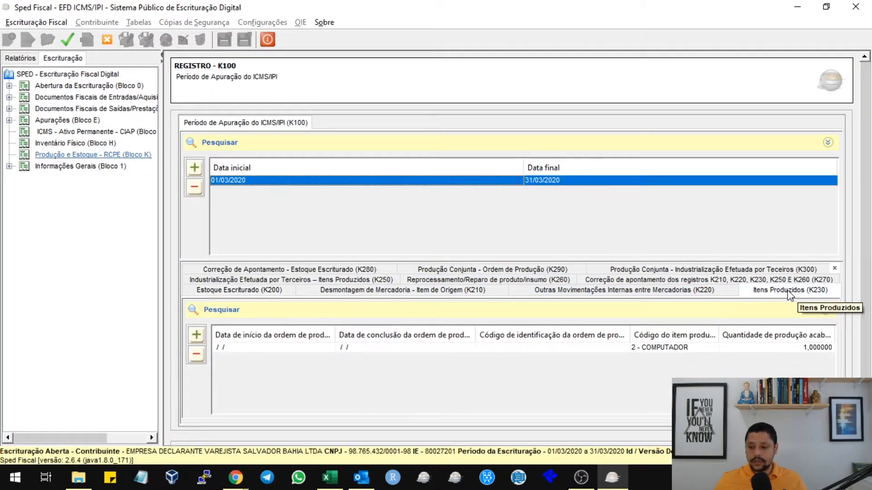
left_click(283, 348)
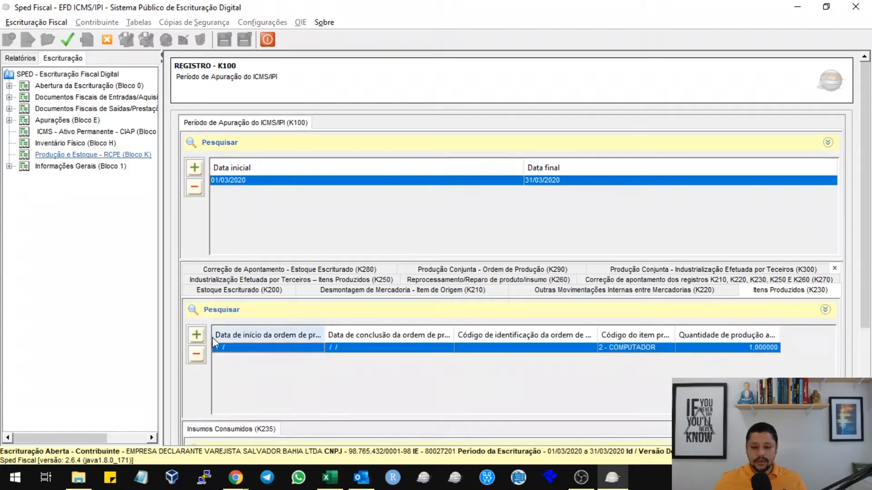
double_click(247, 349)
left_click(461, 317)
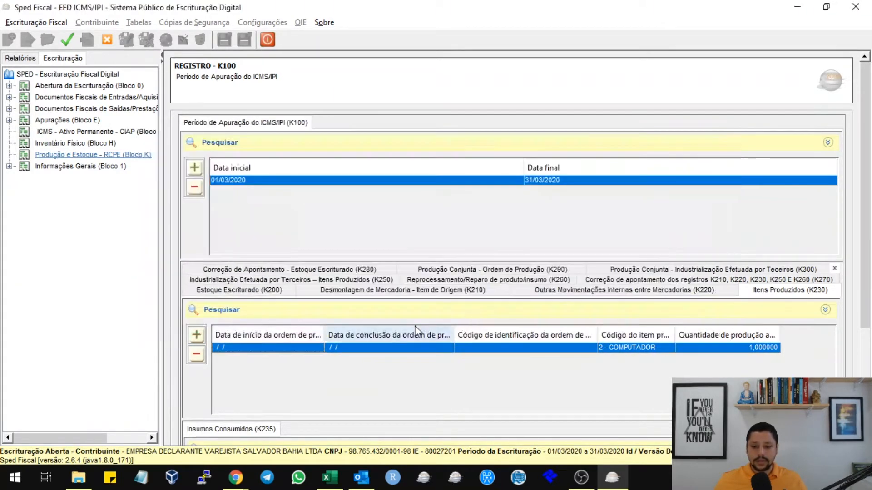
Step: Delete the COMPUTADOR entry from Itens Produzidos (K230)
left_click(197, 354)
key("Return")
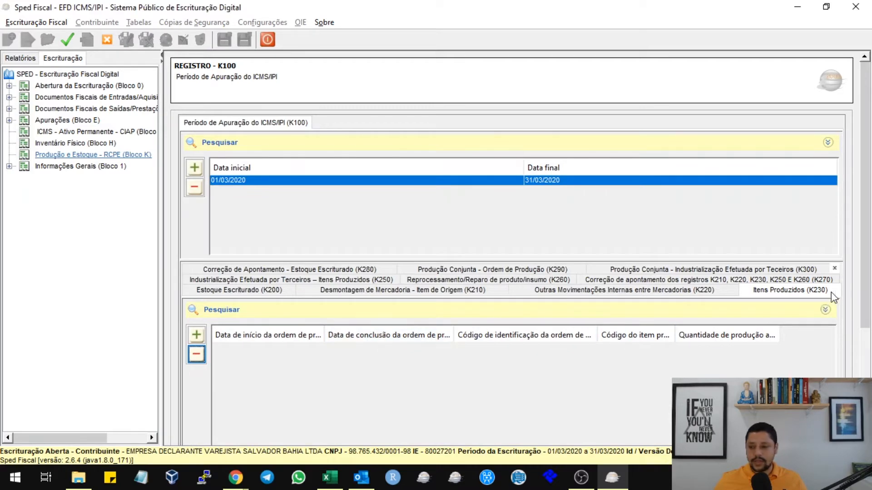
key("Return")
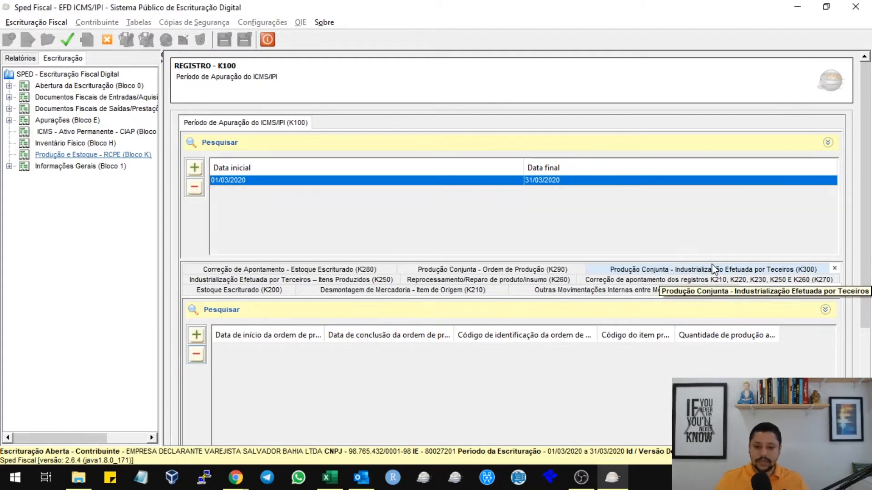
key("Return")
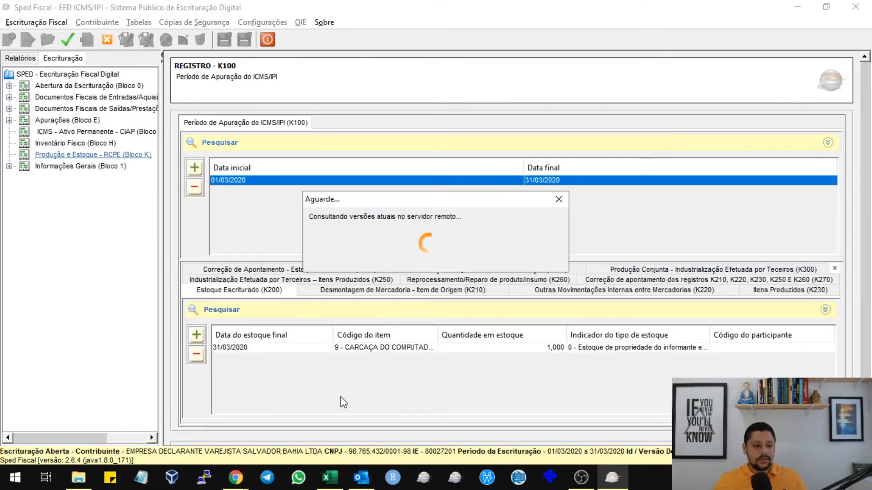
Step: Update the system tables from the server and close the table transfer and validation messages
left_click(402, 400)
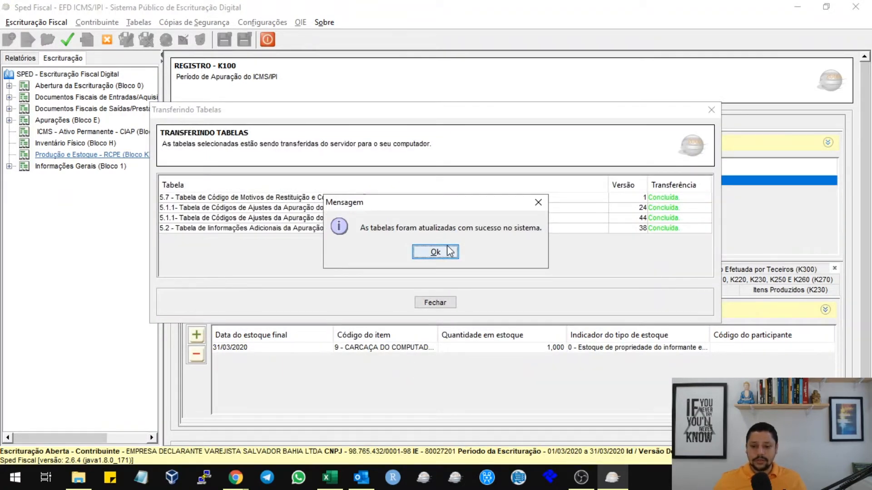
left_click(444, 252)
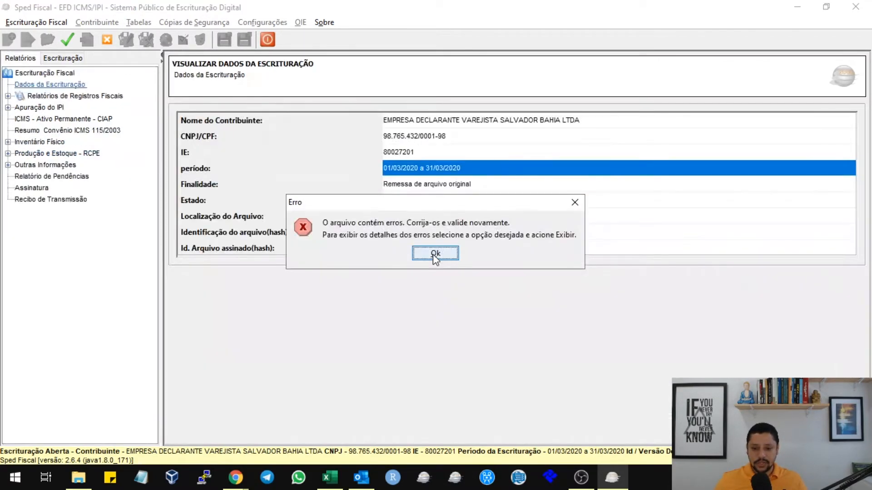
left_click(434, 254)
Step: Show the errors in the validation report, open the first K265 record flagged for a duplicate COD_ITEM and save it
left_click(459, 125)
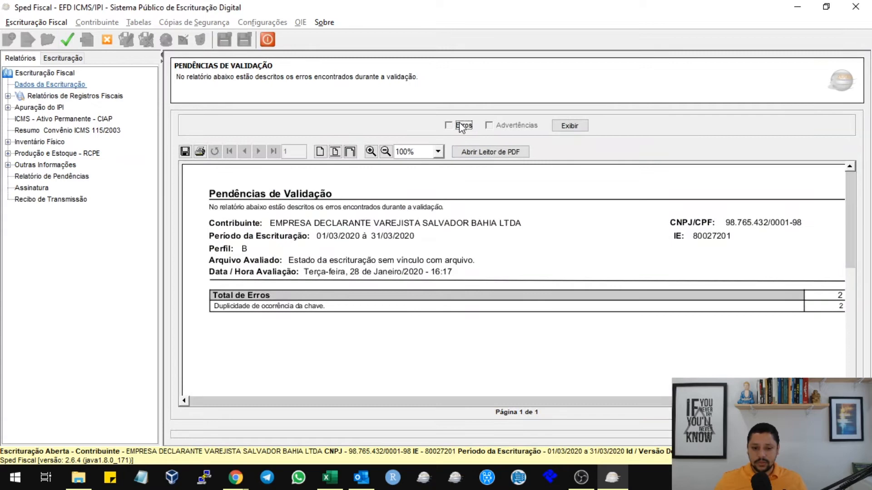
left_click(554, 126)
scroll(409, 295, "down", 4)
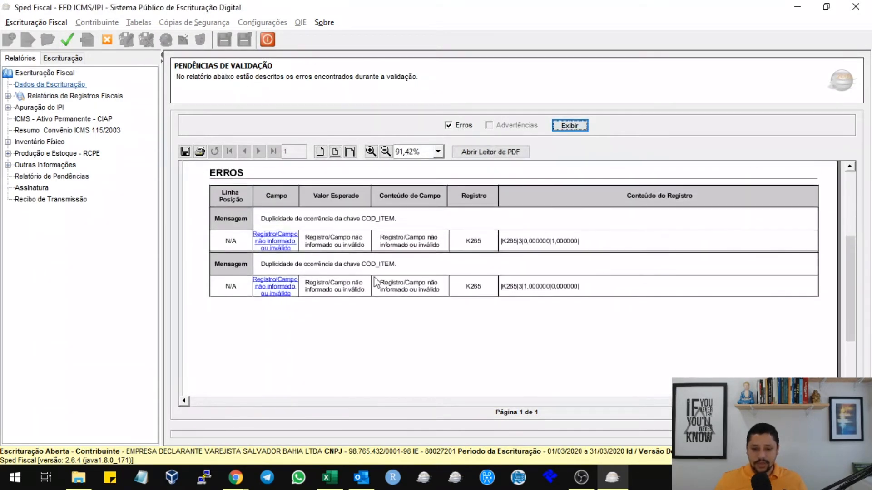
left_click(274, 241)
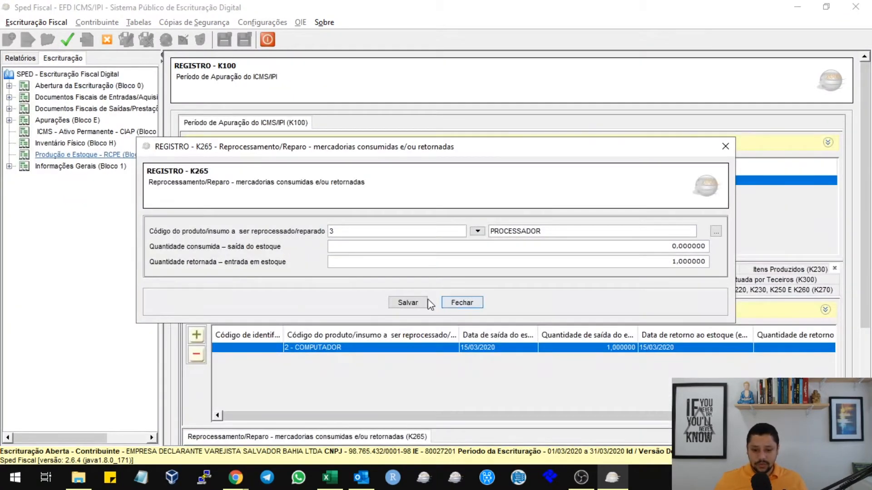
left_click(409, 303)
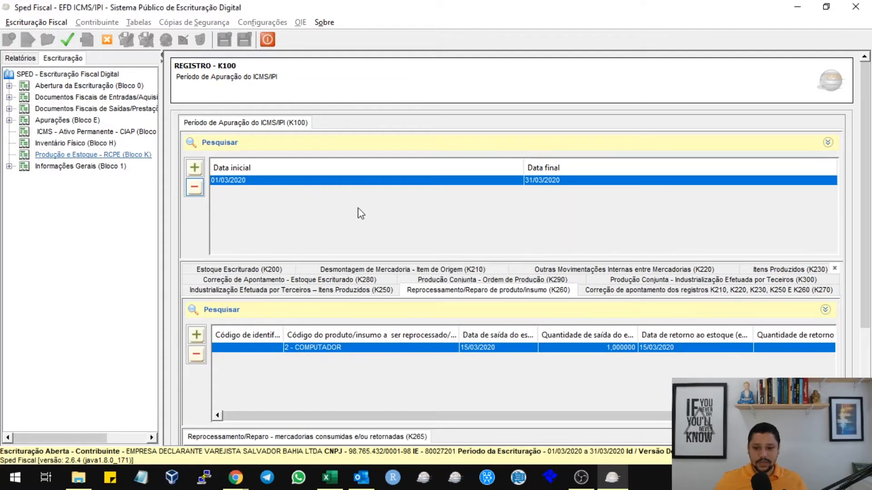
Step: Replace the K100 period record with a new one running from 01/03/2020 to 31/03/2020
left_click(195, 167)
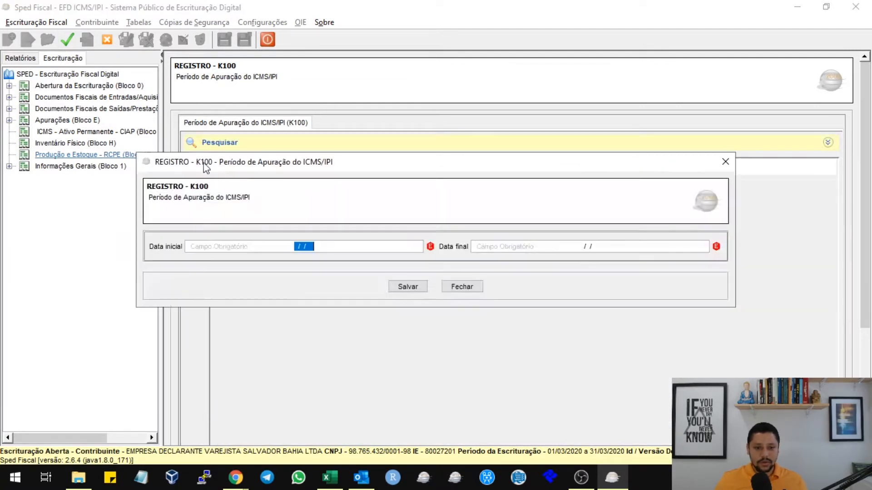
type("0")
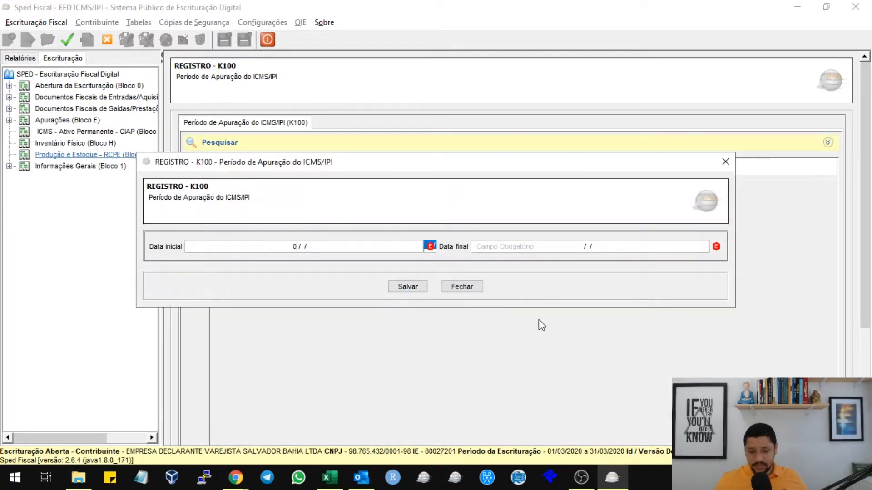
type("1/03/2")
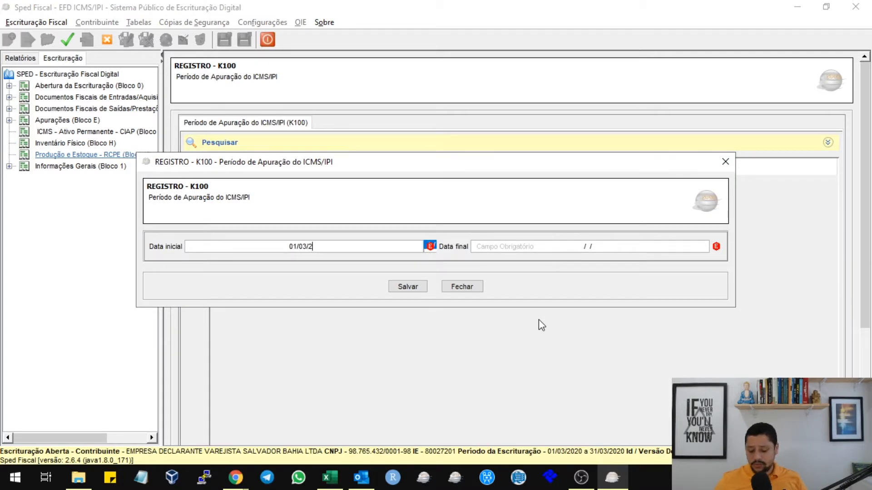
type("020")
key("Tab")
type("31/03/")
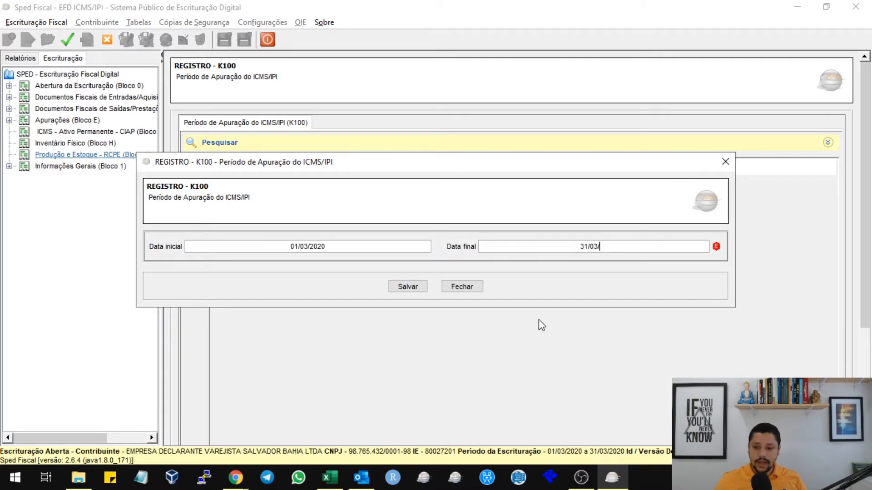
type("2020")
key("Tab")
key("Return")
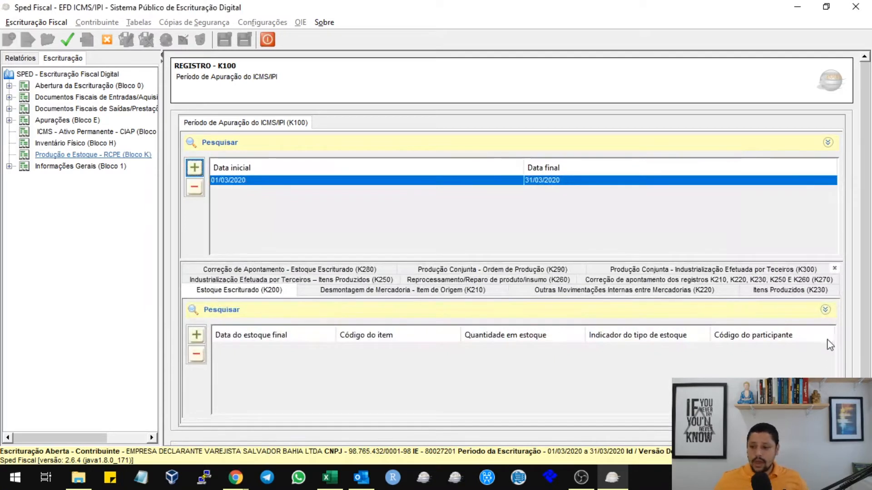
Step: Add an Itens Produzidos (K230) record with all fields left blank and save it
left_click(805, 291)
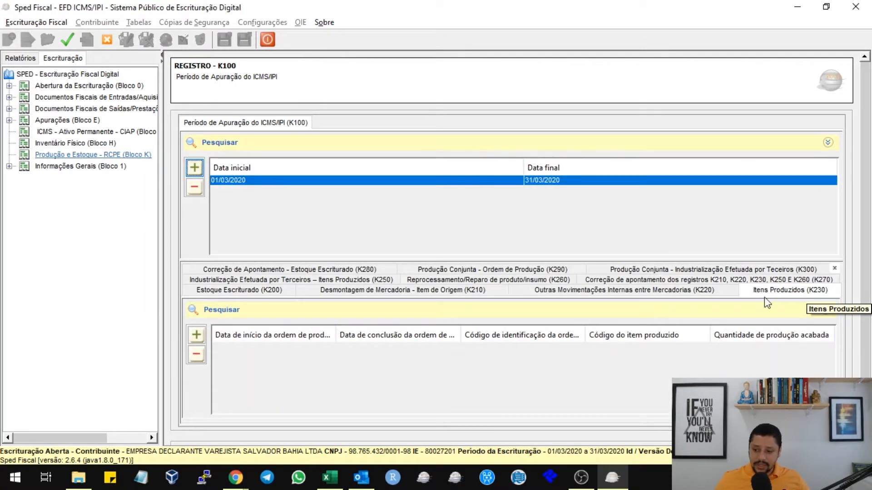
left_click(196, 335)
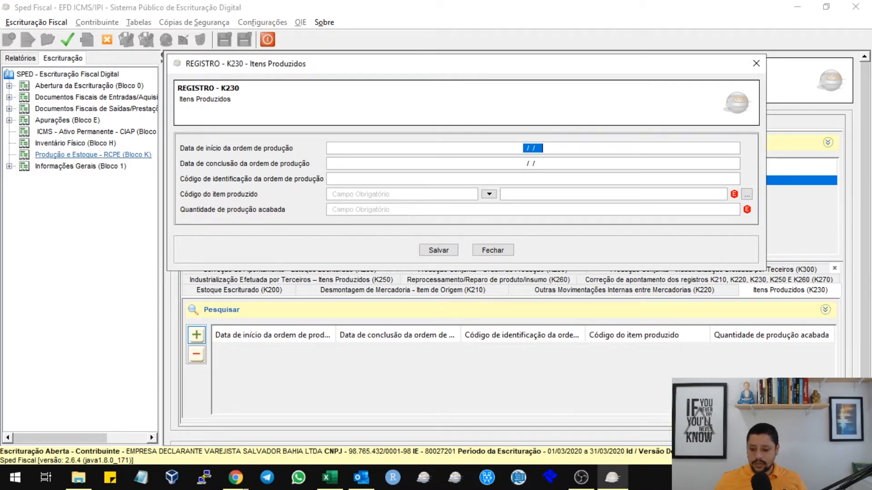
left_click(701, 477)
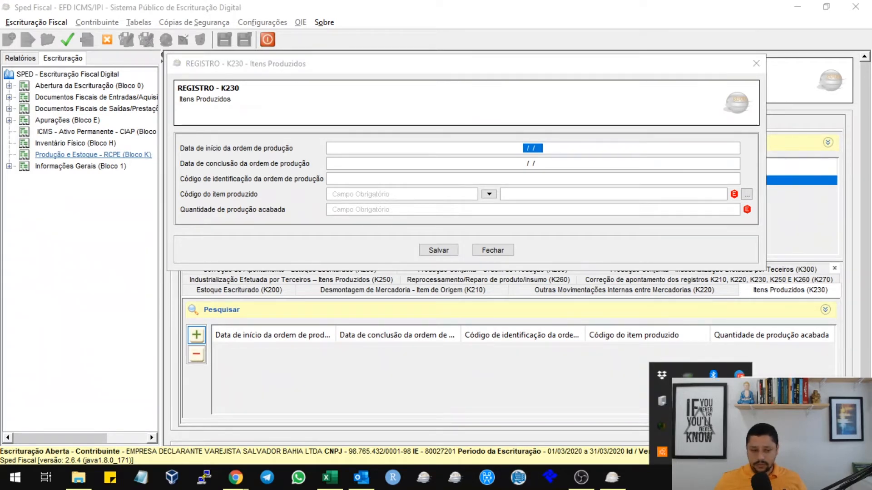
left_click(391, 151)
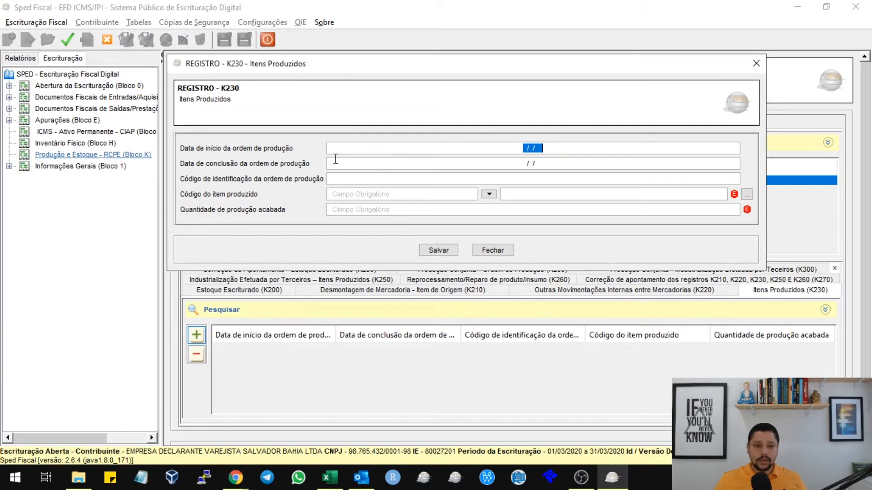
left_click(360, 145)
left_click(360, 164)
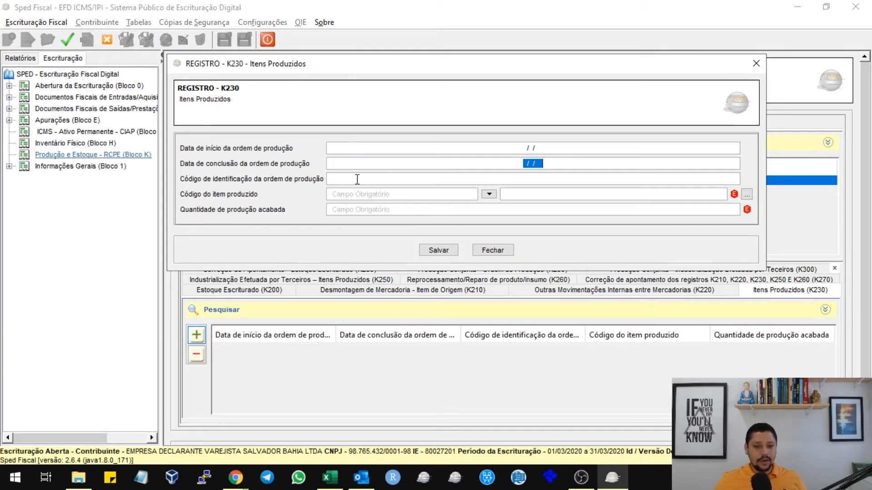
left_click(355, 178)
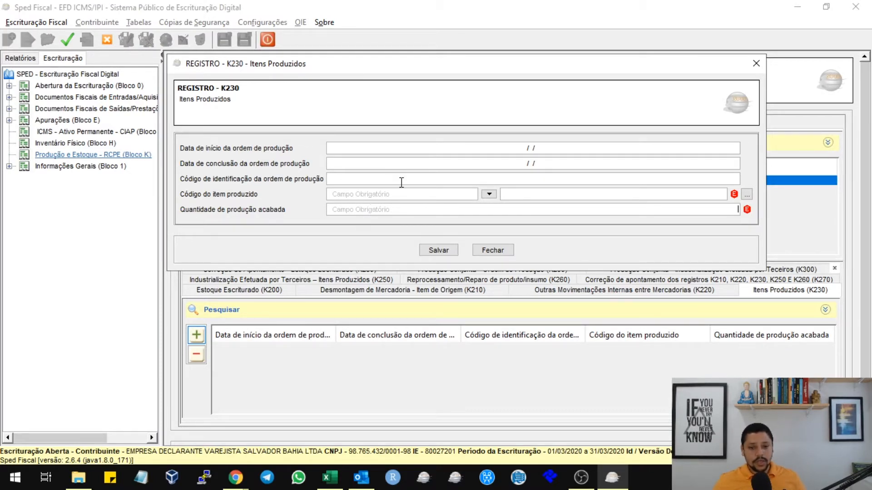
left_click(437, 251)
Step: Add a blank Insumos Consumidos (K235) record under the blank K230 entry and save it
left_click_drag(868, 227, 847, 342)
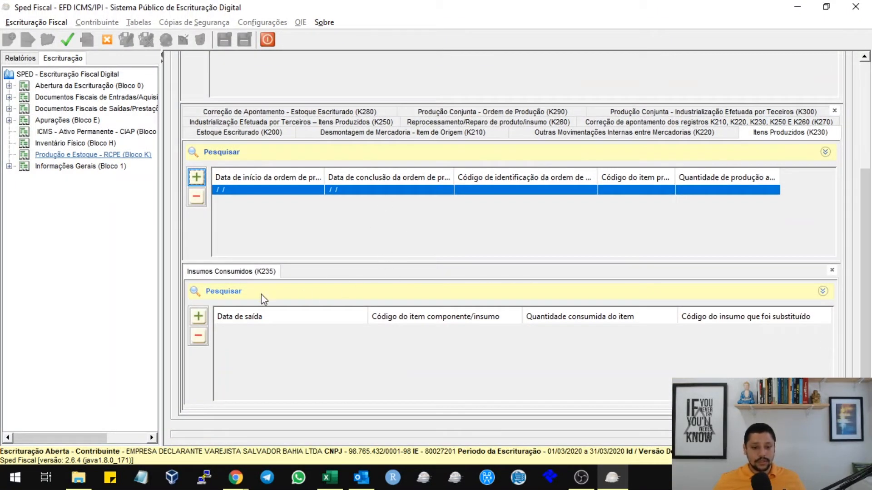
left_click(198, 316)
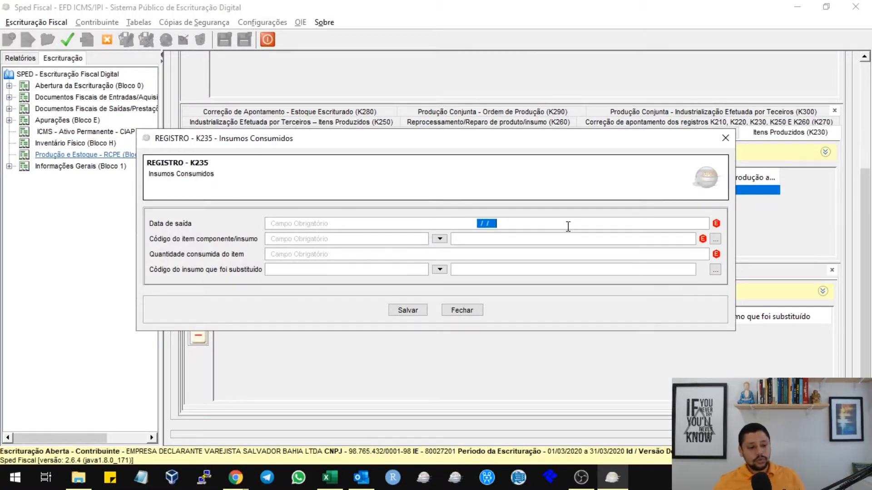
left_click(285, 236)
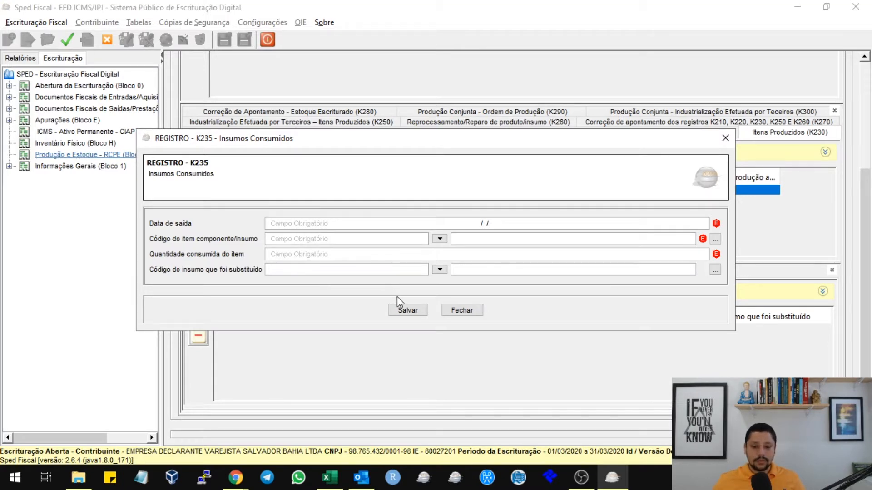
left_click(408, 310)
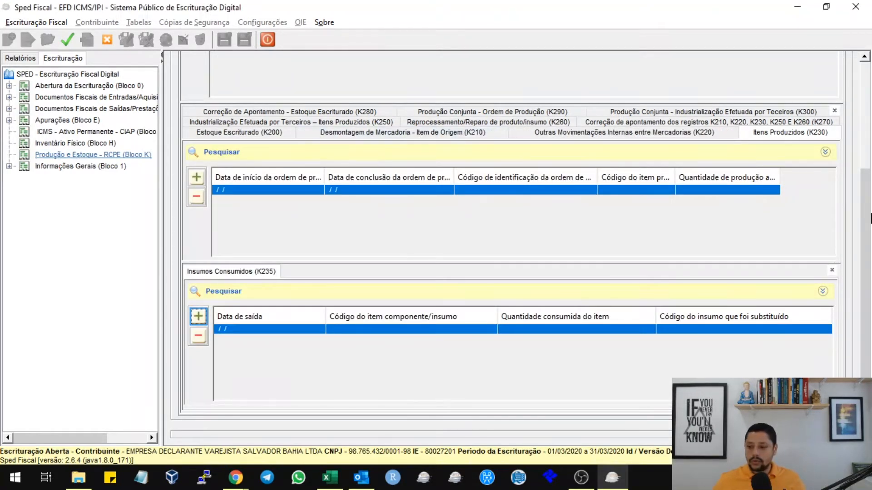
Step: Glance at the field list in the mind map, return to Sped Fiscal and open the blank K230 record
key("alt+Tab")
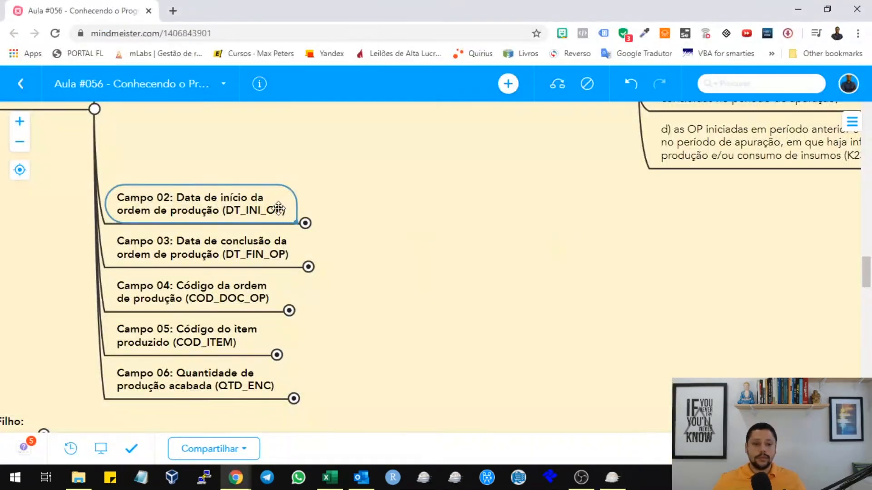
key("alt+Tab")
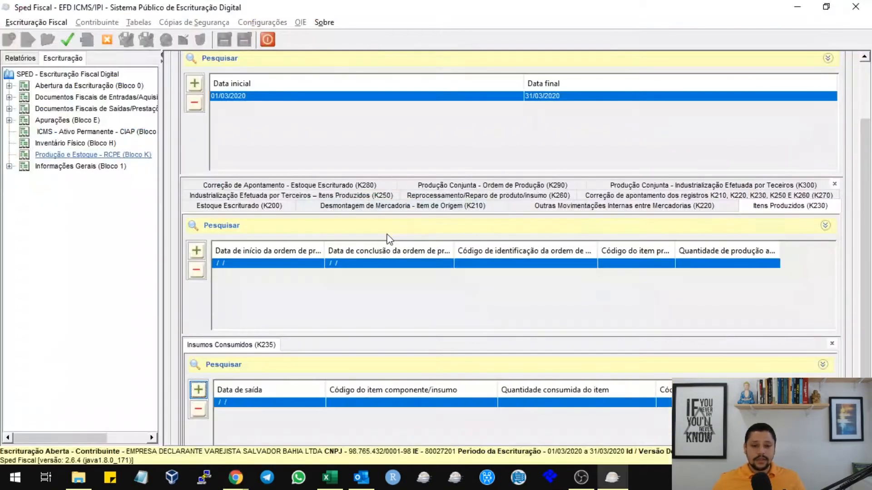
double_click(323, 264)
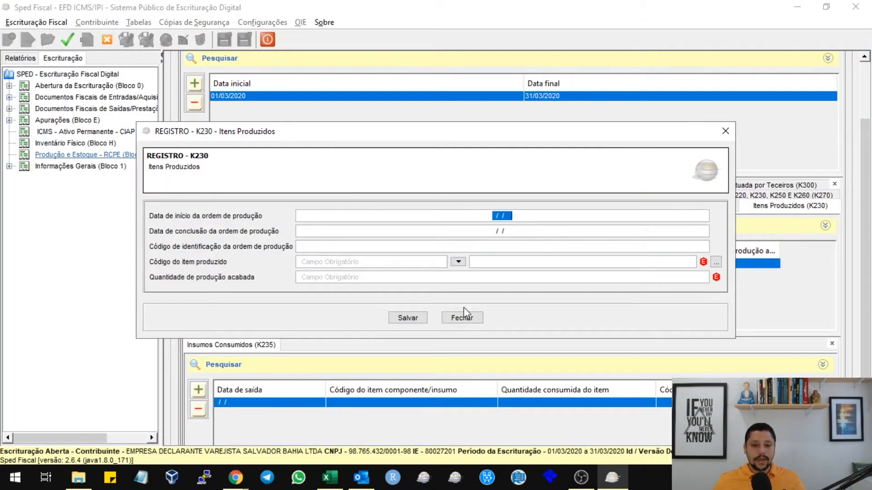
Step: Switch to the mind map, expand Campo 02 (DT_INI_OP) and examine its rule on informing the start date for earlier-period production orders
key("alt+Tab")
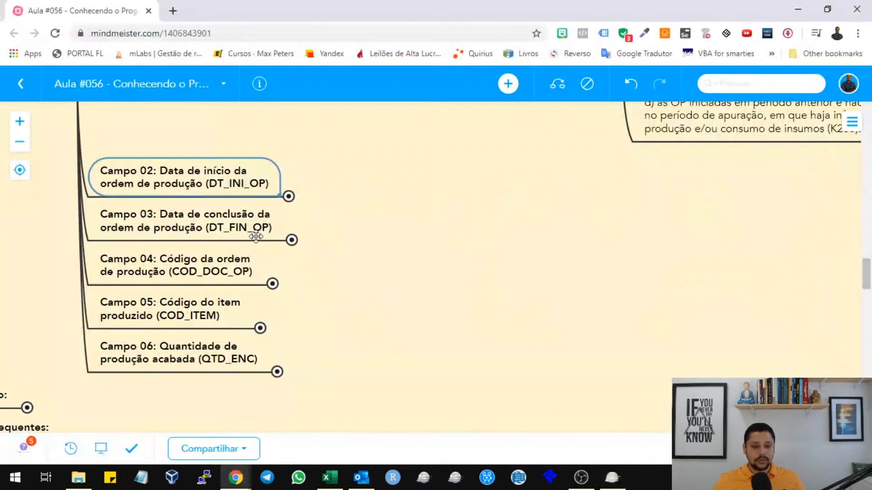
left_click(288, 195)
left_click_drag(487, 279, 416, 309)
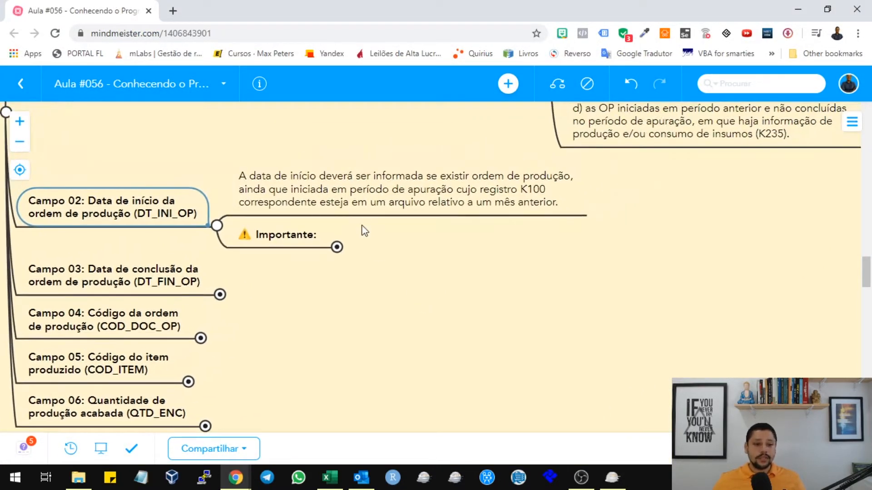
left_click(359, 196)
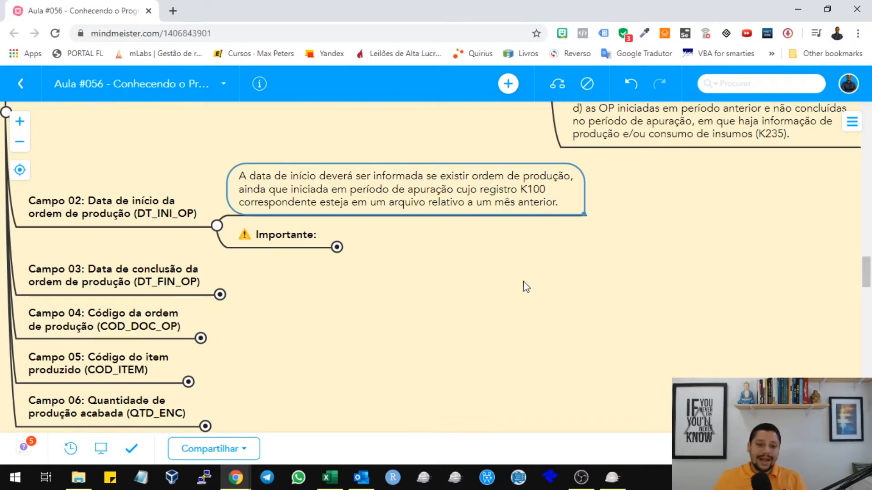
double_click(436, 178)
left_click(438, 178)
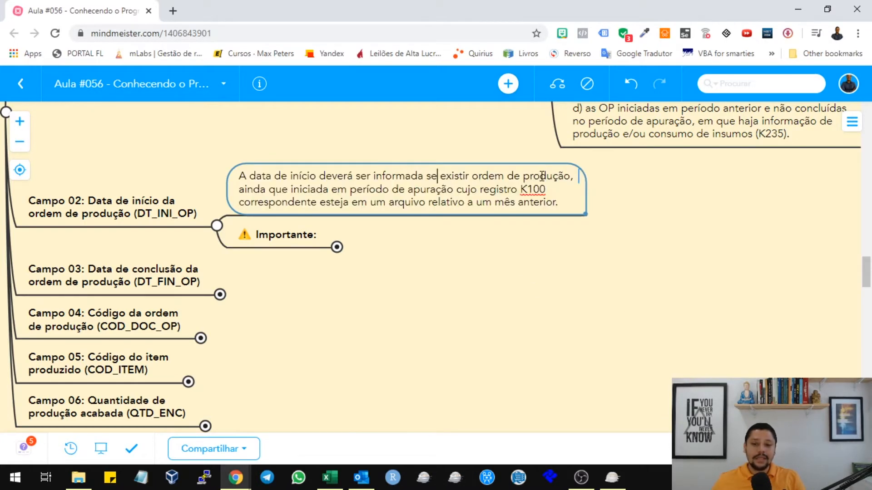
left_click_drag(253, 189, 558, 193)
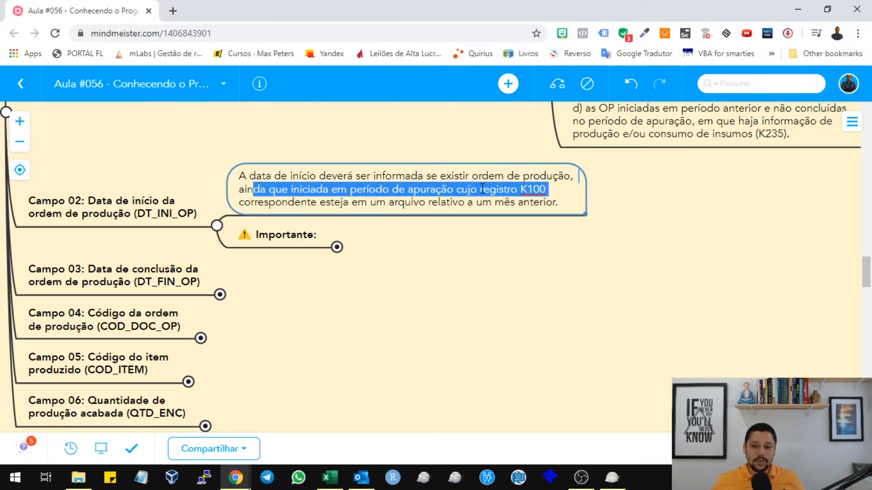
left_click_drag(465, 203, 524, 204)
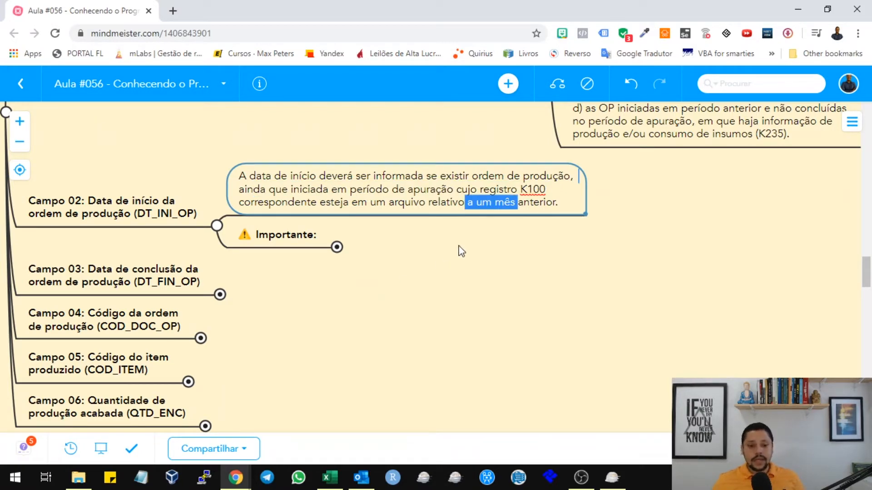
Step: Switch to Sped Fiscal, inspect the K230 record's production order start and conclusion date fields, and return to the mind map
key("alt+Tab")
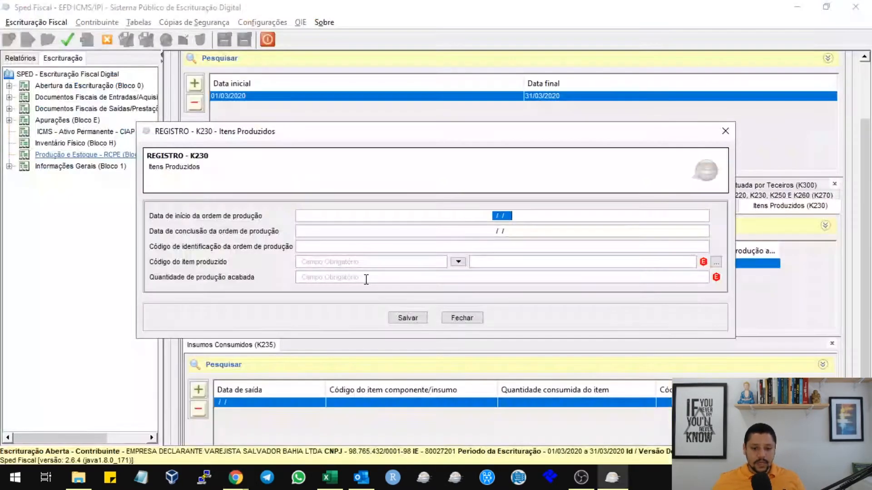
left_click(348, 231)
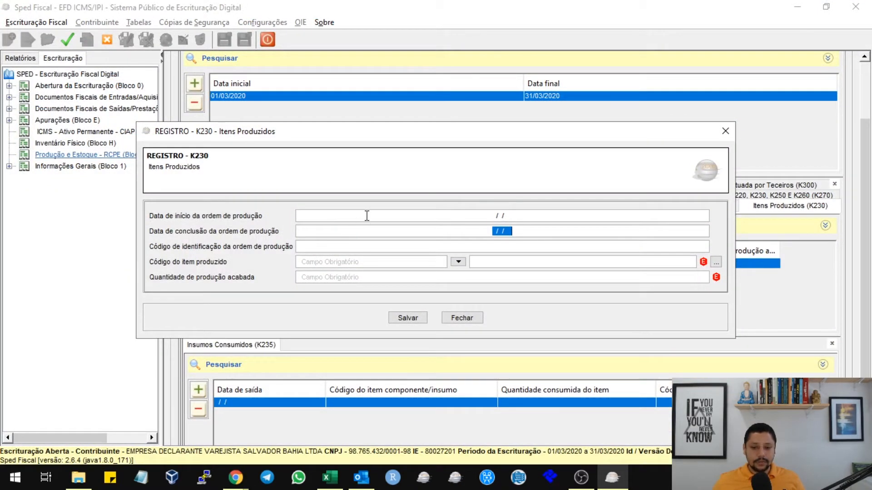
left_click(367, 216)
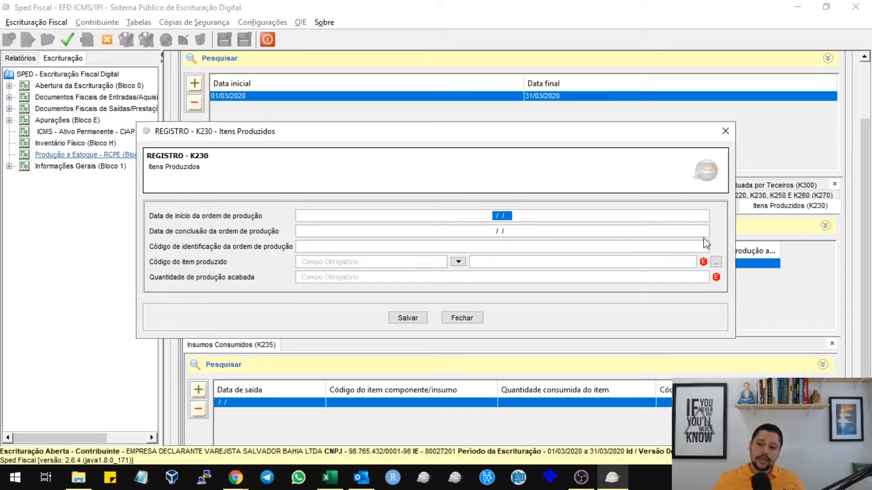
left_click(691, 231)
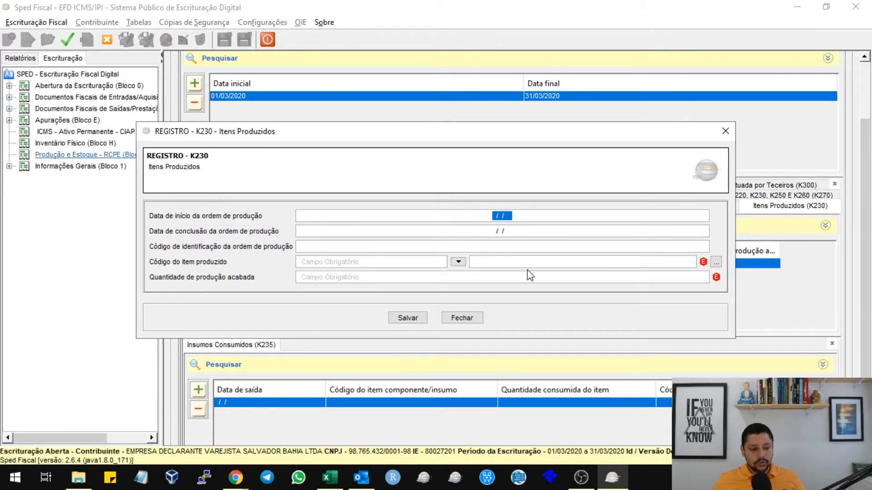
key("alt+Tab")
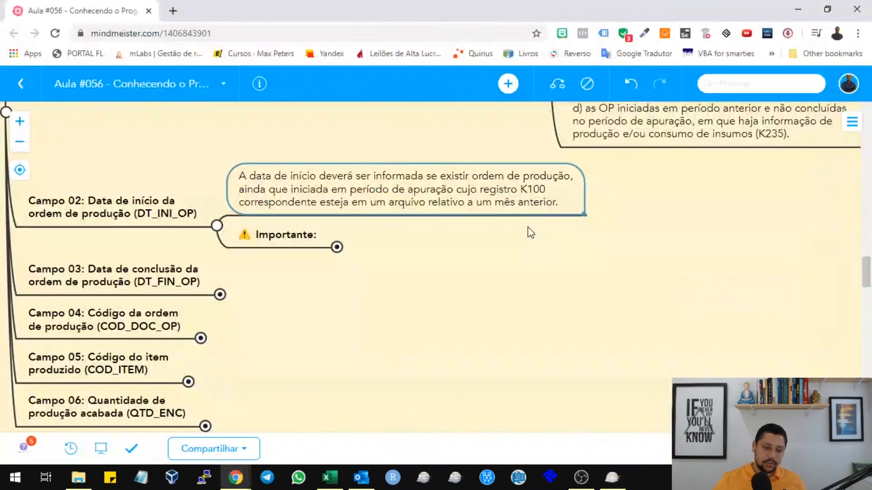
Step: Expand the Importante note under Campo 02 (DT_INI_OP), read its rule, and compare it with the K230 record's fields in Sped Fiscal
left_click(337, 247)
left_click(522, 268)
left_click_drag(512, 336, 468, 308)
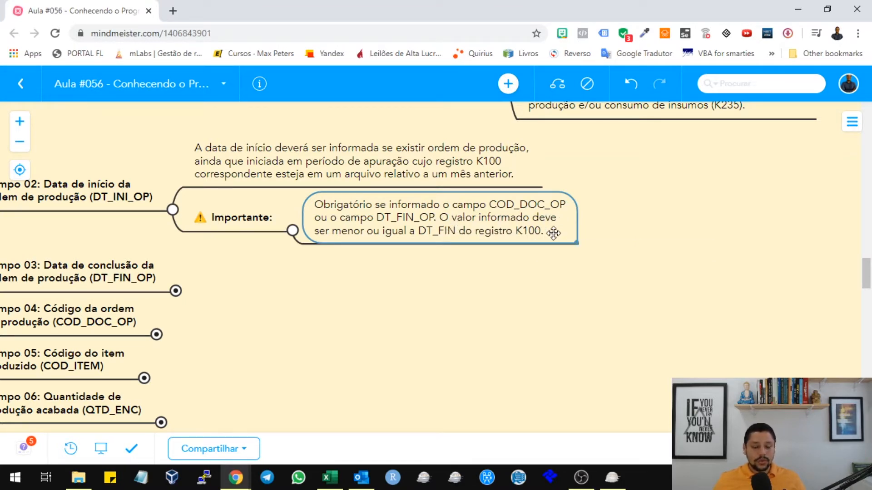
key("alt+Tab")
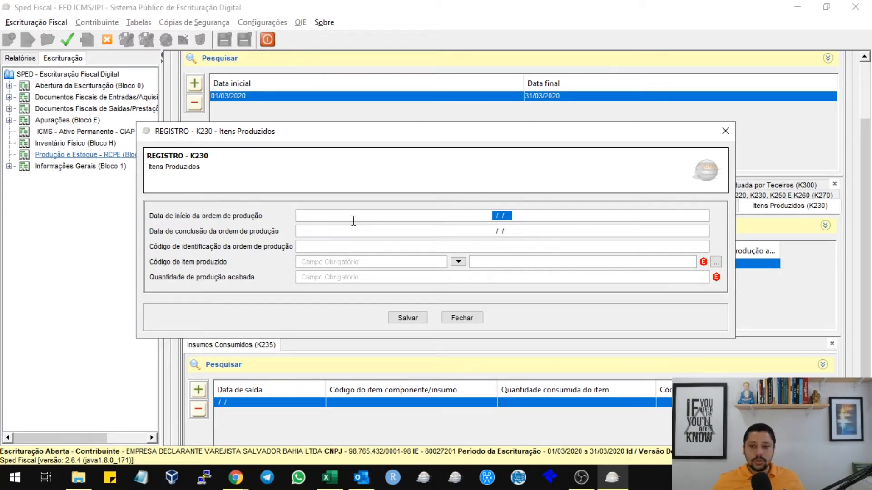
key("alt+Tab")
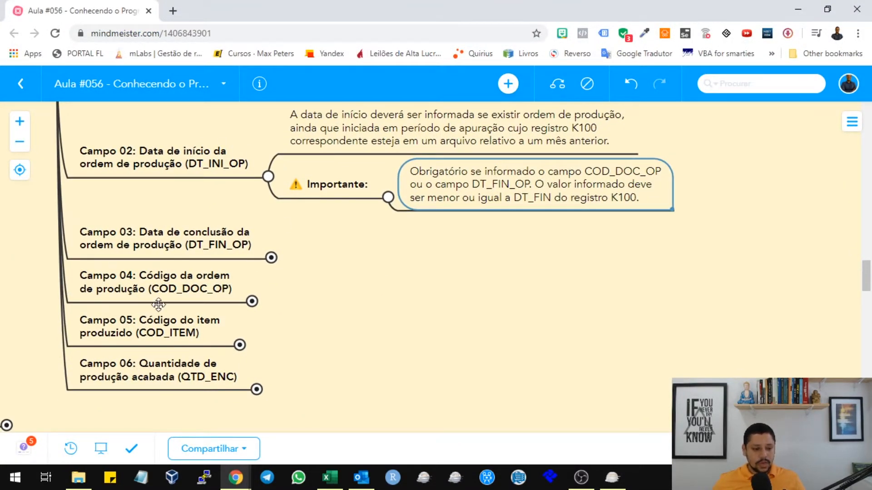
Step: Expand Campo 03 (DT_FIN_OP) in the mind map and examine its rule on informing the production order's conclusion date
left_click(203, 243)
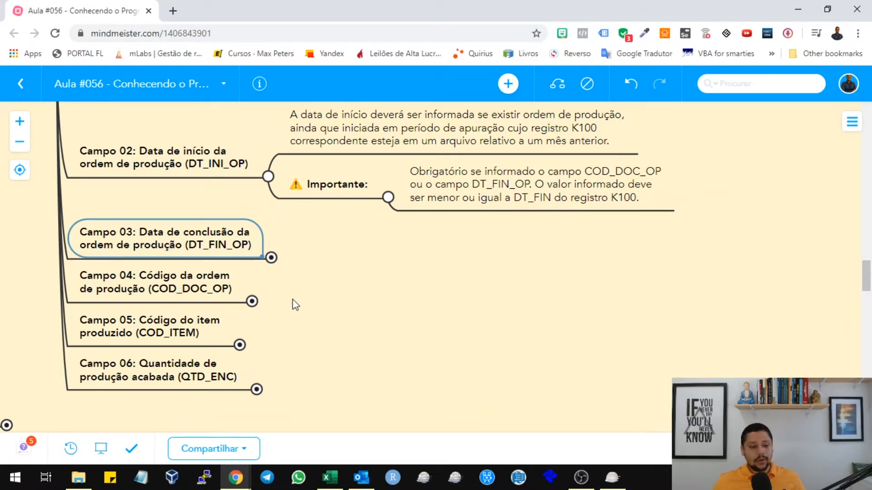
left_click(271, 257)
left_click(354, 227)
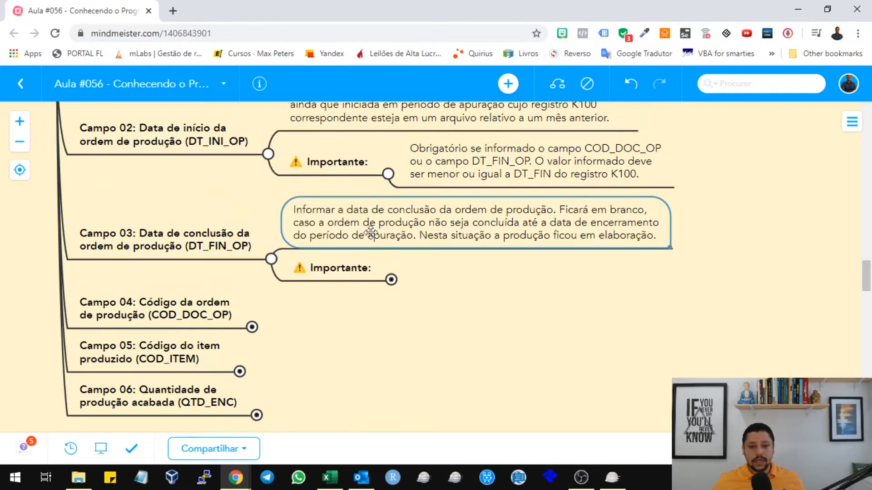
left_click_drag(548, 326, 452, 330)
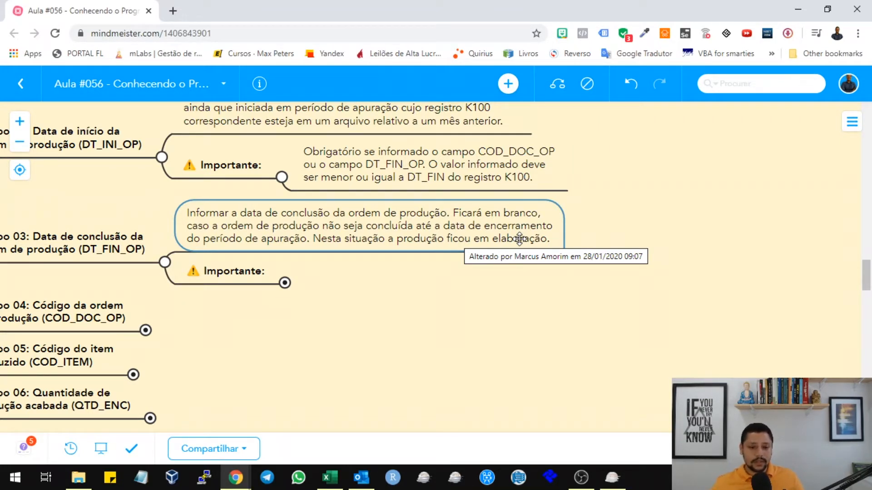
Step: Switch to Sped Fiscal, inspect the K230 record's conclusion date and production order identification code fields, and return to the mind map
key("alt+Tab")
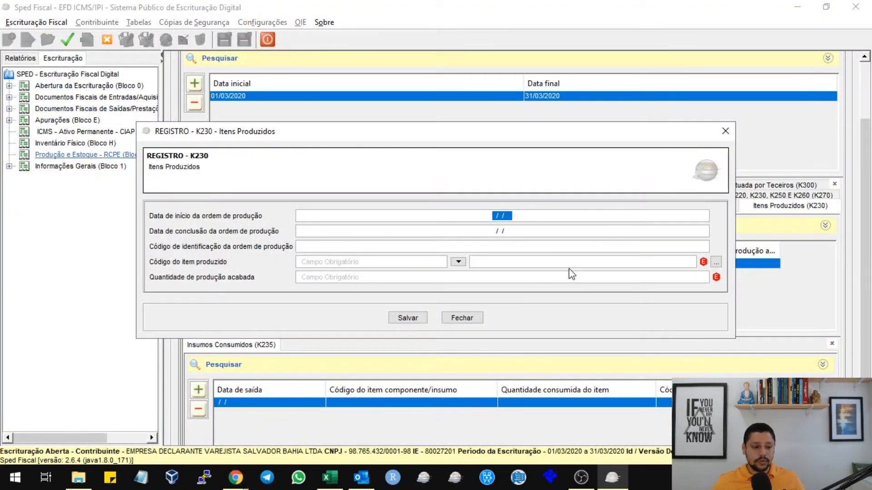
left_click(542, 233)
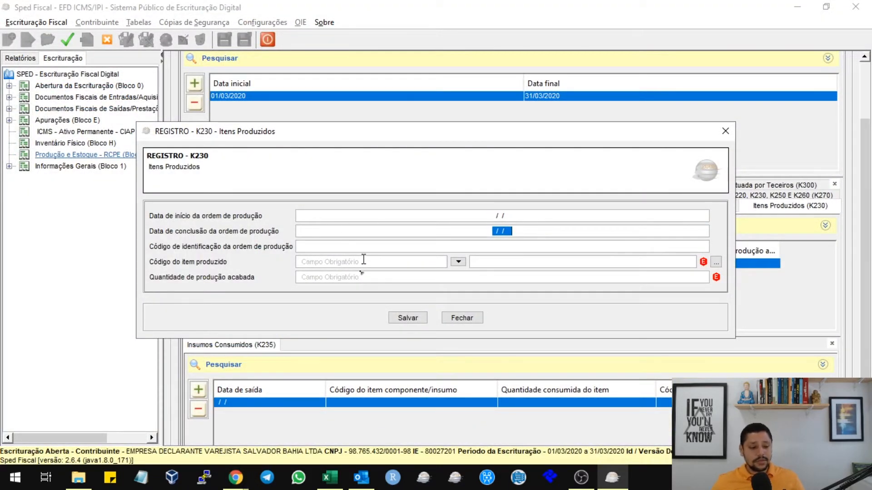
left_click(376, 246)
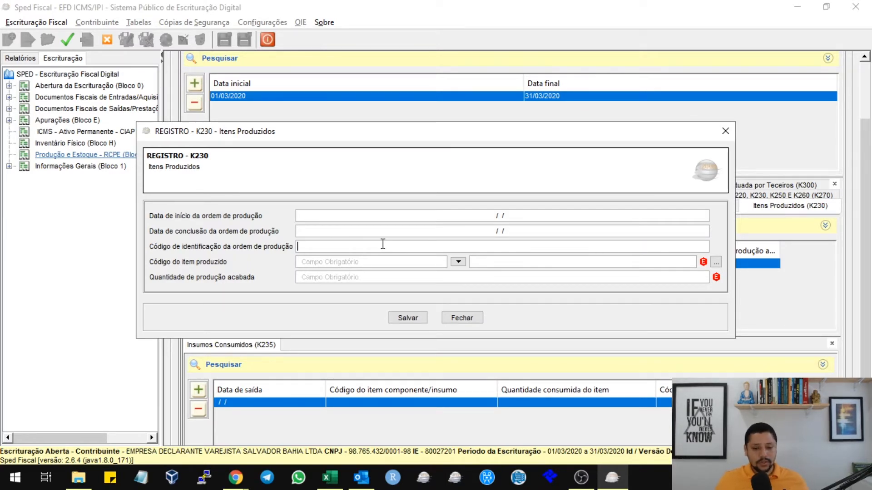
key("alt+Tab")
Step: Expand the Importante note under Campo 03 and its "Se preenchido" branch to show rules a) and b)
left_click_drag(294, 358, 392, 321)
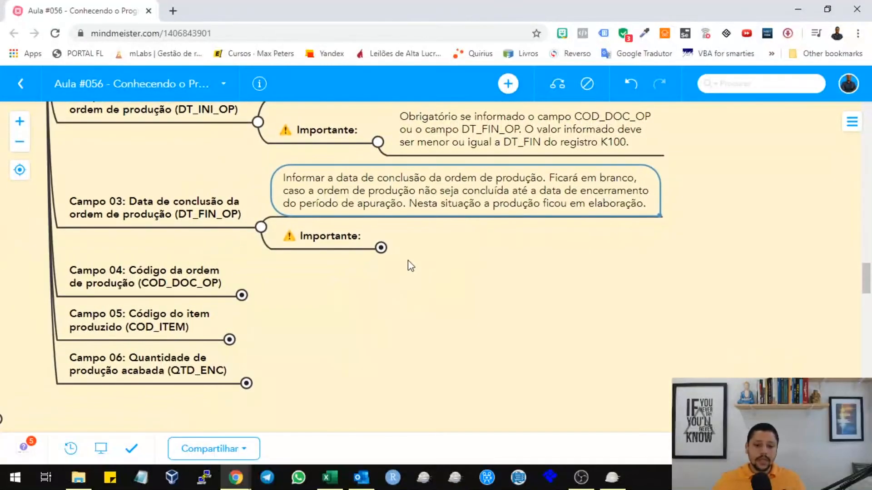
left_click(381, 248)
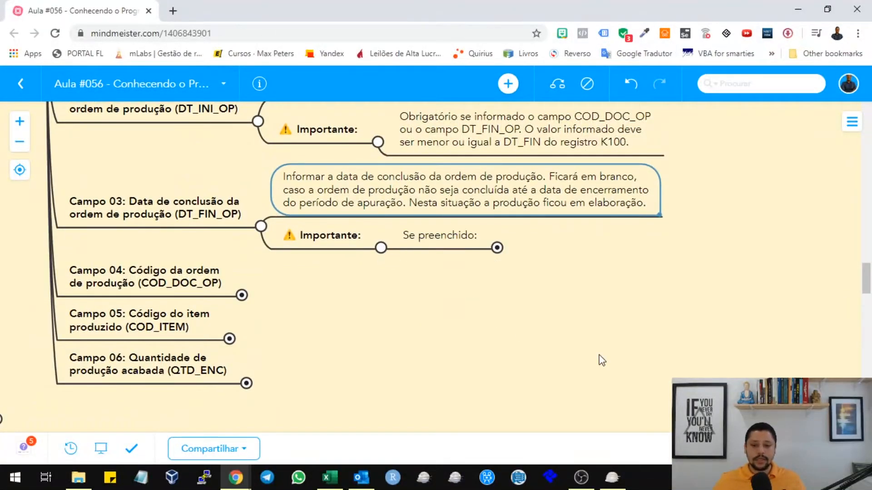
left_click(497, 248)
left_click(659, 255)
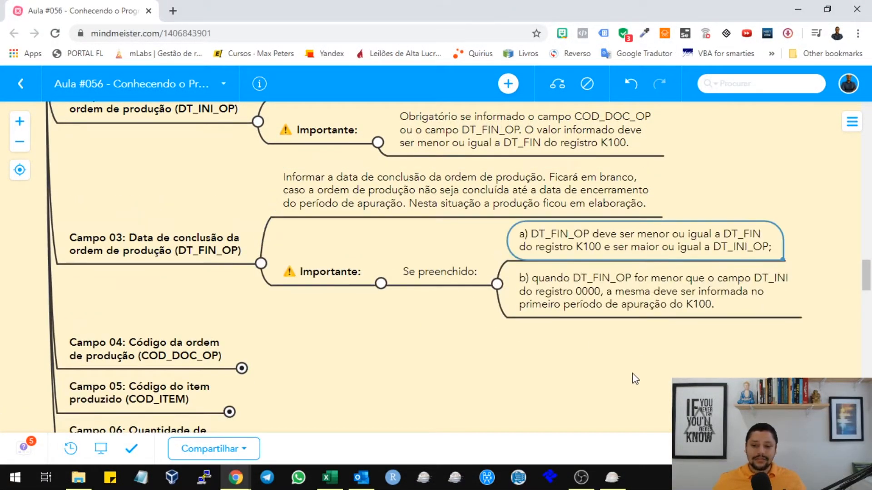
left_click_drag(632, 372, 468, 380)
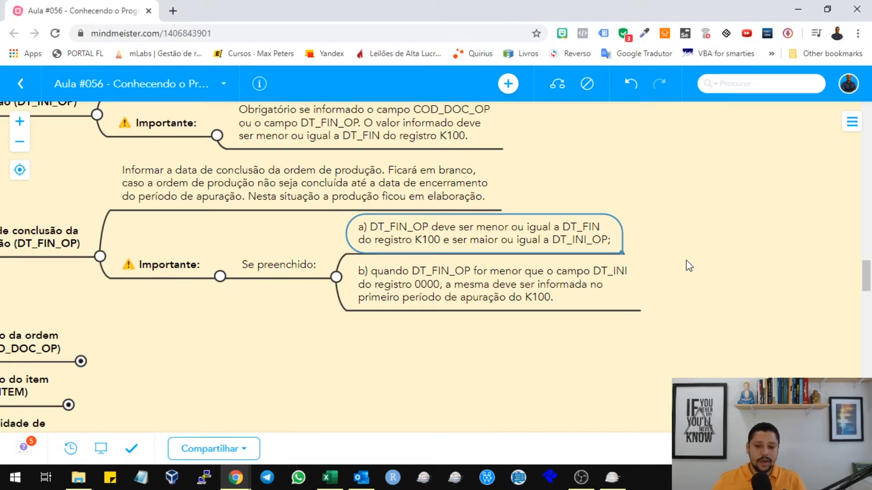
Step: Examine rules a) and b) for DT_FIN_OP, highlighting rule b)'s condition on DT_INI of registro 0000 and the first K100 period
double_click(461, 240)
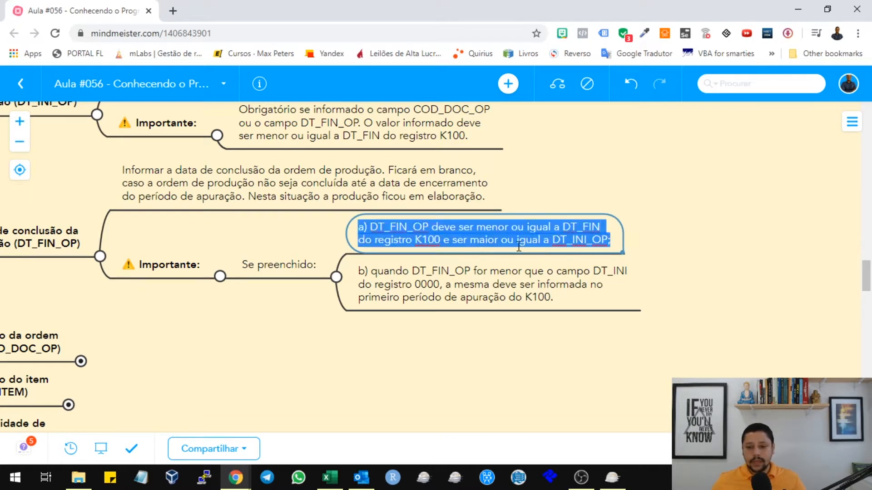
left_click(570, 241)
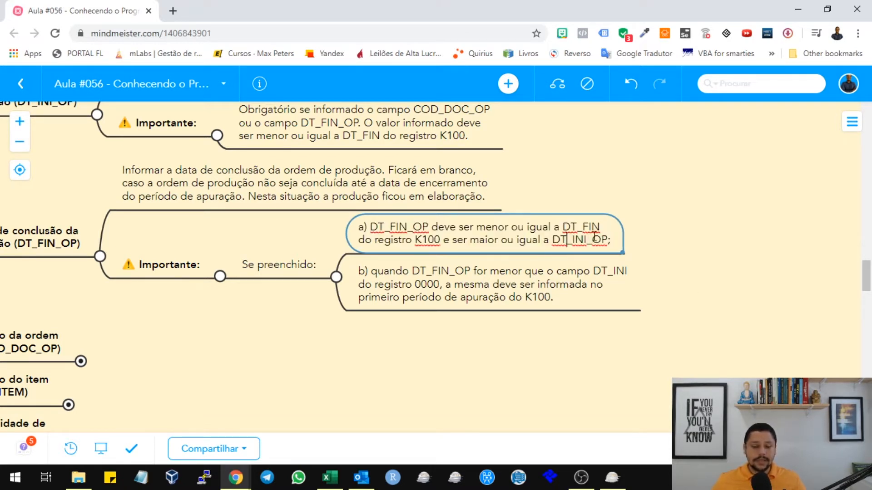
left_click(409, 271)
left_click(470, 272)
left_click(490, 273)
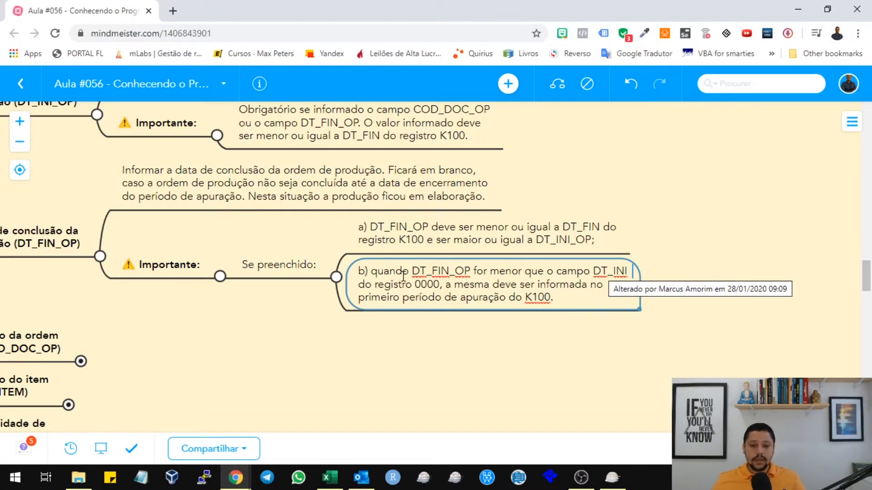
left_click_drag(385, 271, 441, 289)
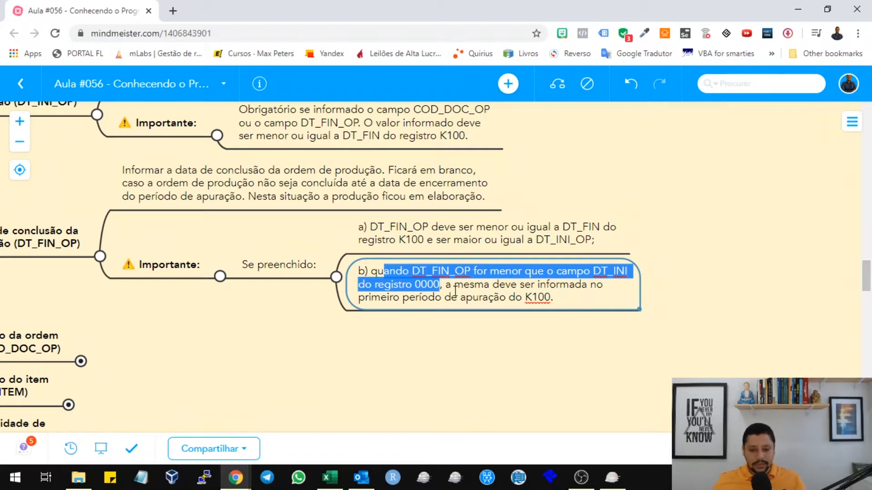
left_click_drag(448, 287, 592, 291)
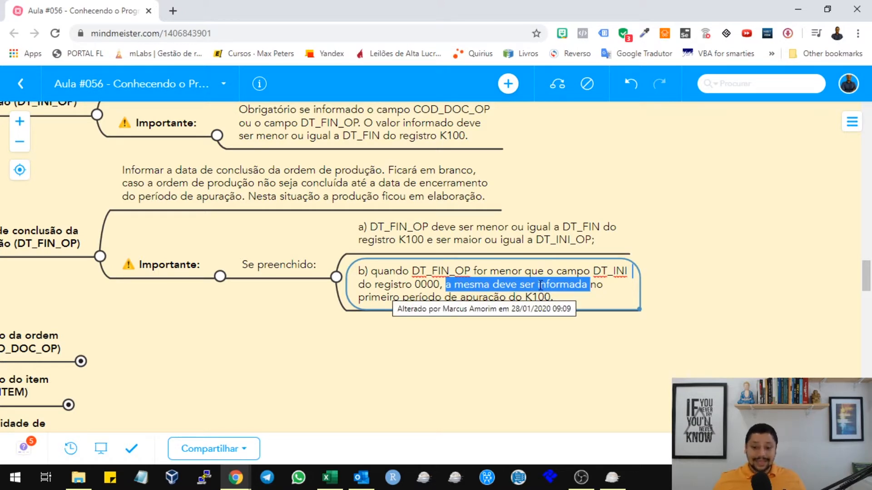
left_click_drag(394, 298, 551, 298)
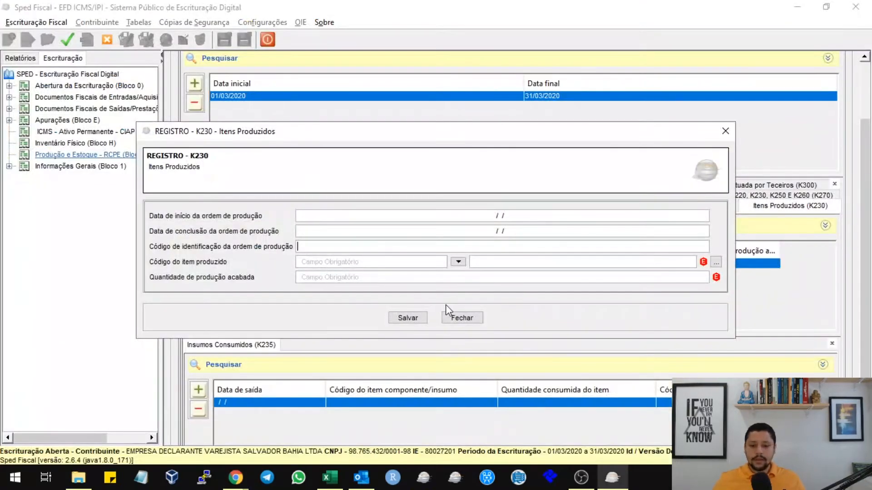
Step: In Sped Fiscal, close the K230 record and save a second, blank K100 assessment period
left_click(471, 314)
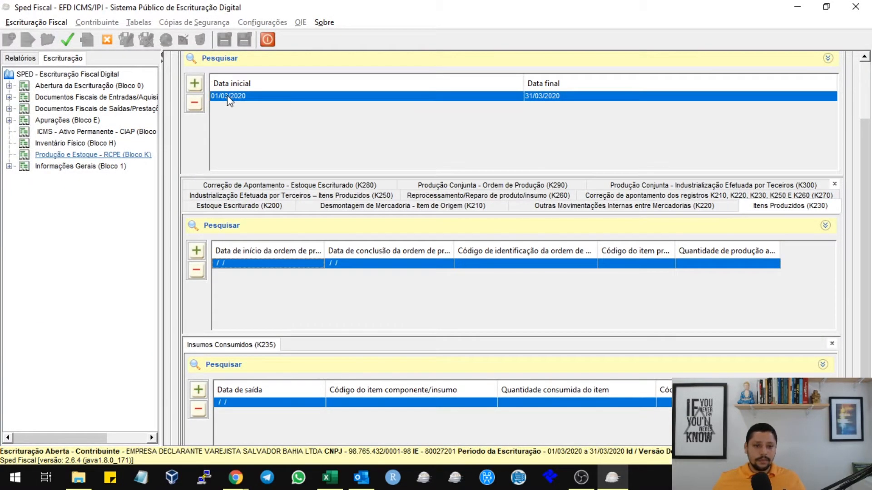
left_click(194, 83)
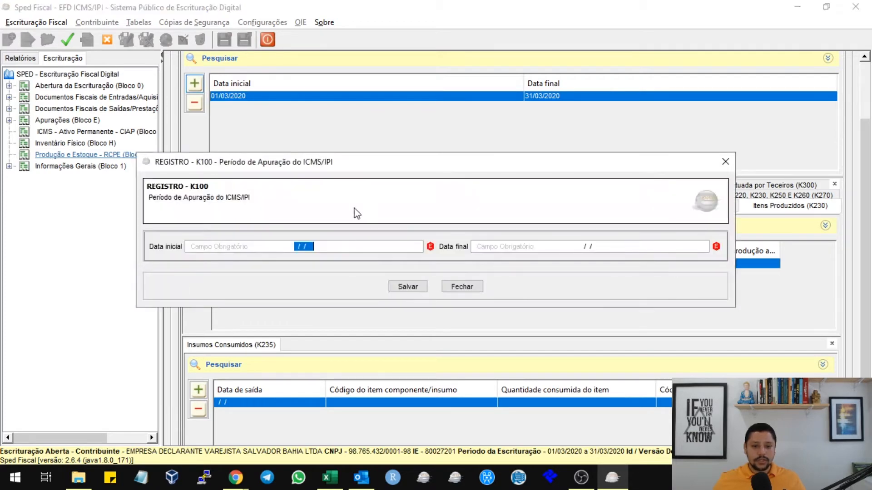
left_click(401, 287)
left_click(244, 171)
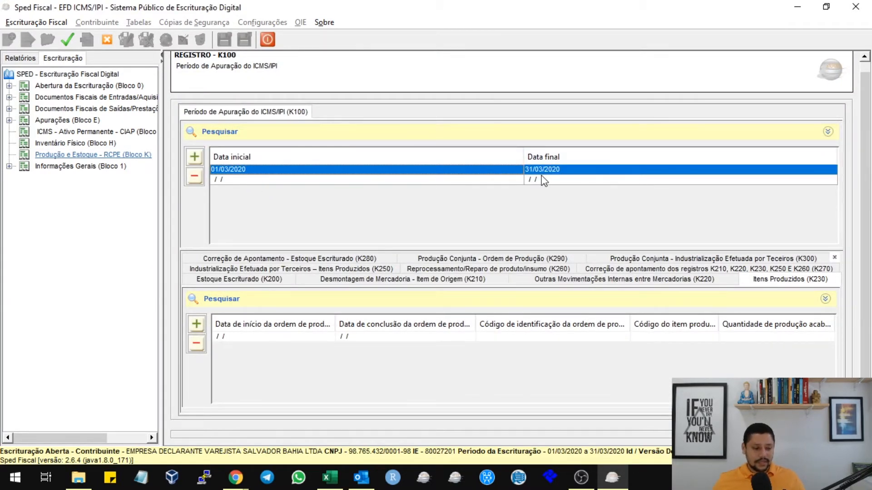
Step: Delete the blank K100 assessment period
left_click(298, 181)
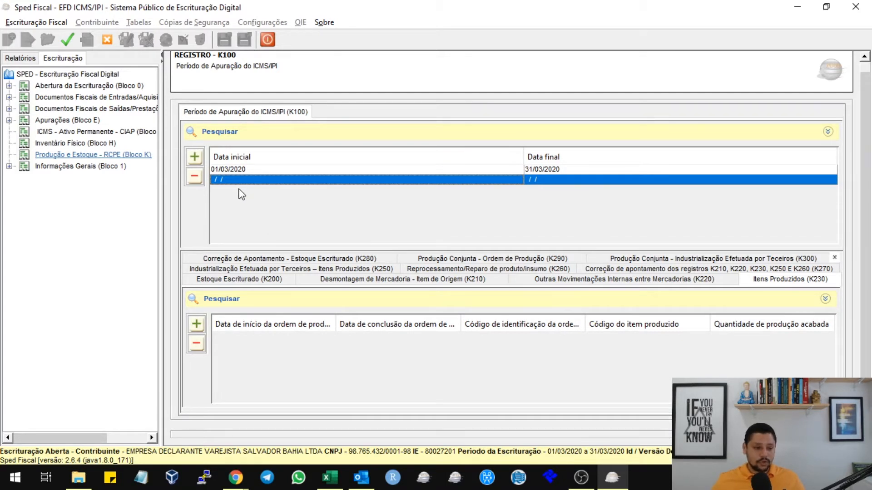
left_click(195, 177)
left_click(397, 253)
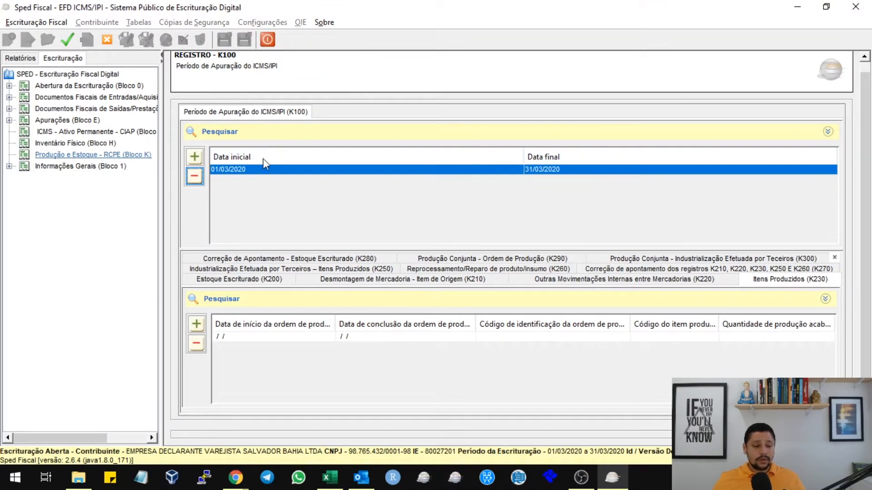
Step: Compare mind map rule b) with the K100 period dates in Sped Fiscal, and highlight the rule's DT_FIN_OP and DT_INI wording
key("alt+Tab")
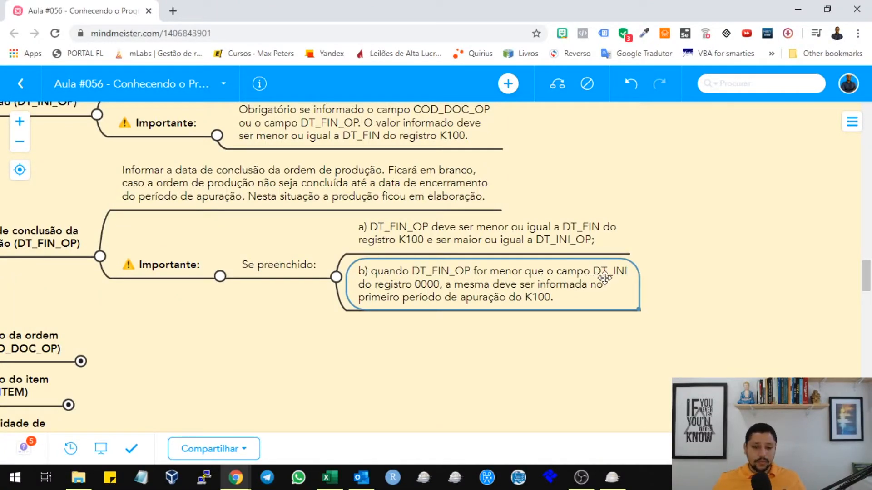
key("alt+Tab")
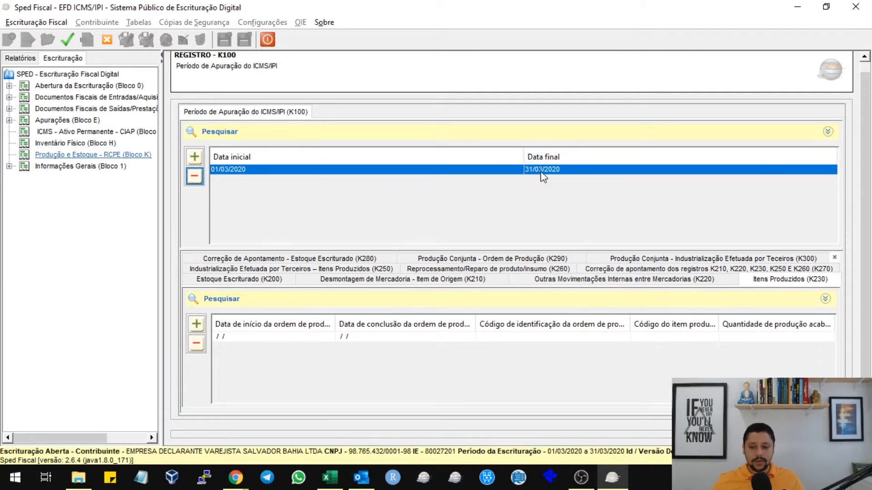
key("alt+Tab")
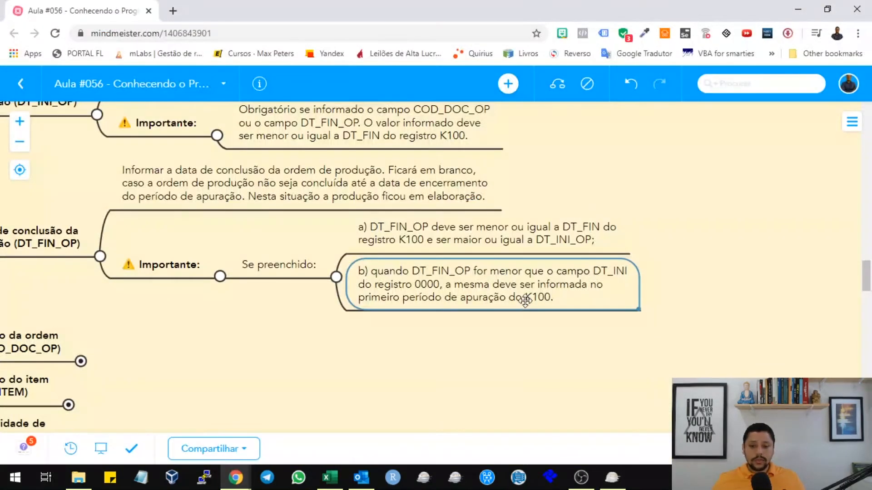
double_click(535, 290)
left_click(447, 293)
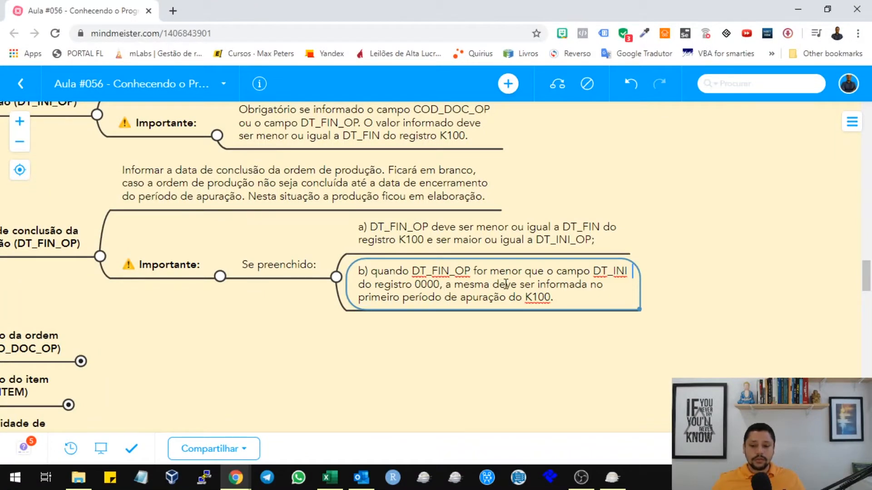
left_click_drag(432, 272, 476, 271)
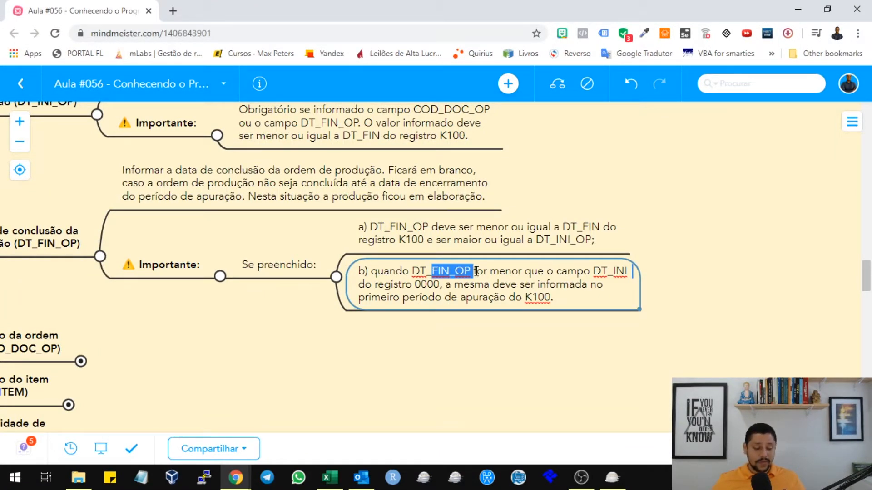
left_click_drag(512, 271, 632, 271)
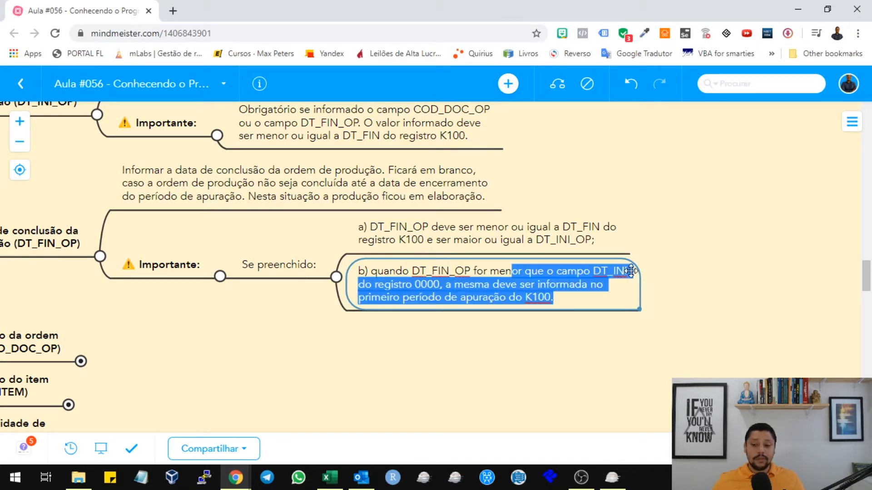
Step: Switch to Sped Fiscal, open the blank K230 record under the 01/03/2020 period, inspect its conclusion date field, and return to the mind map
key("alt+Tab")
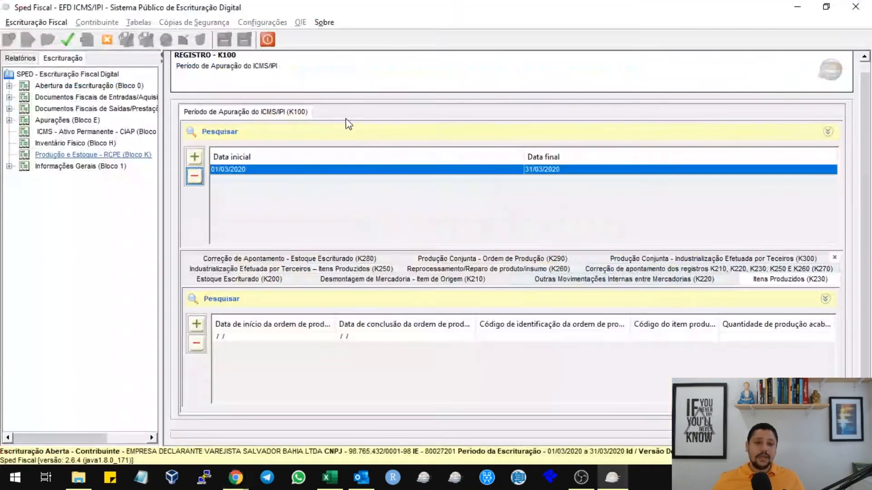
left_click(237, 173)
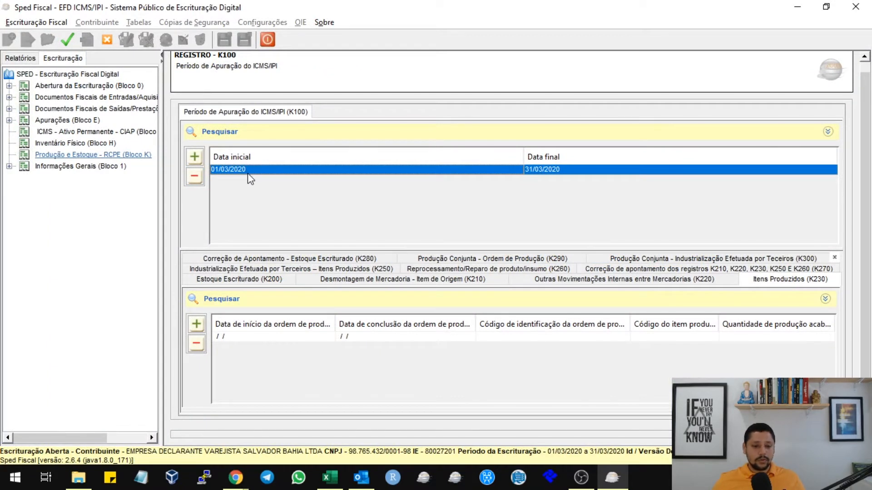
double_click(325, 338)
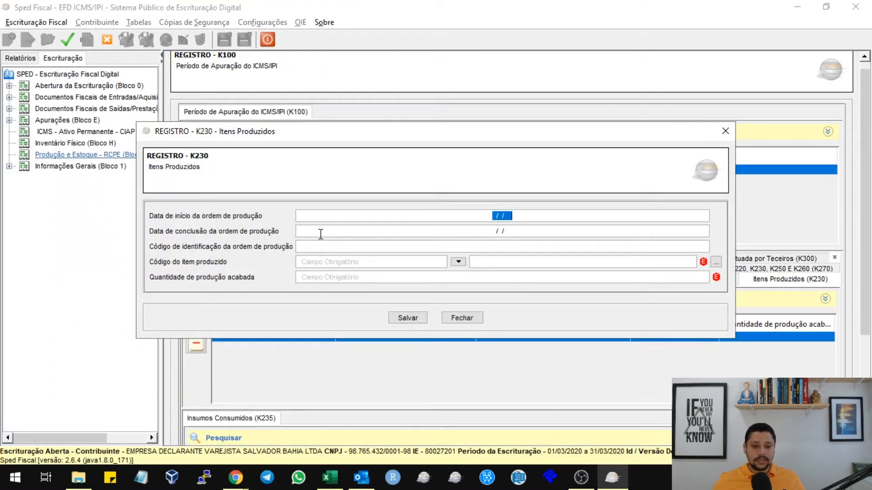
left_click(357, 233)
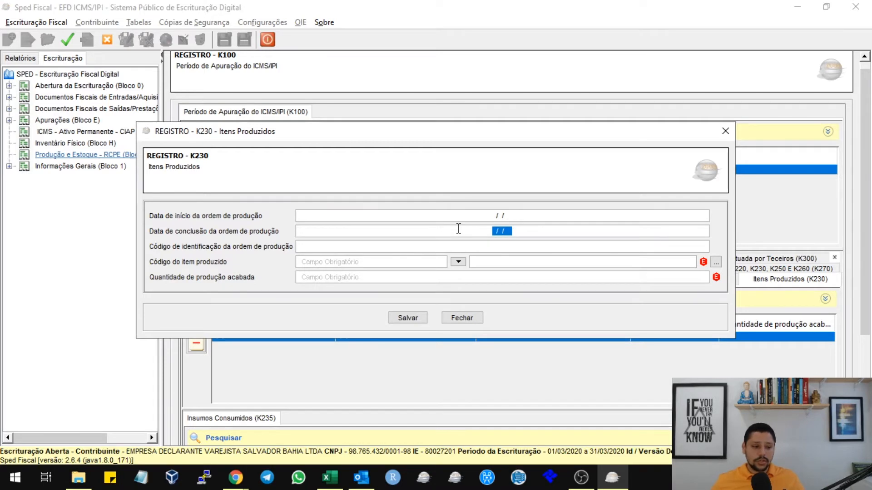
key("alt+Tab")
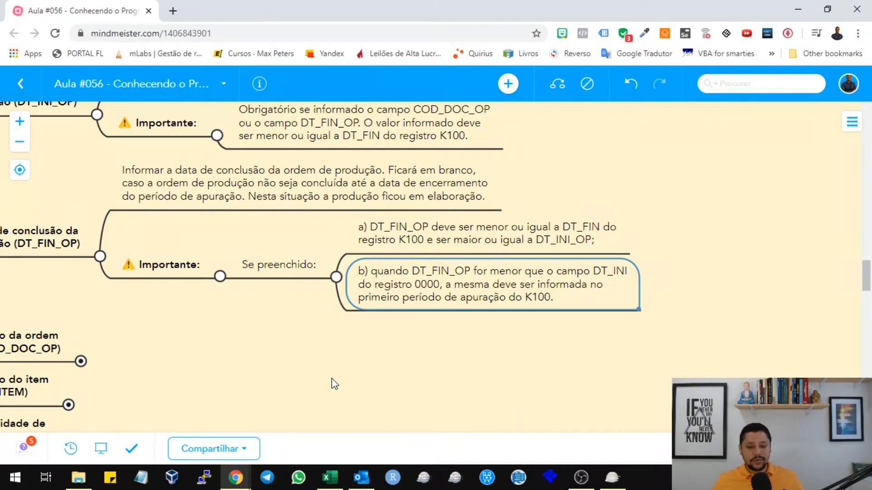
Step: Expand Campo 04 (COD_DOC_OP) and its Importante note in the mind map, and select the note's rule about DT_INI_OP
left_click_drag(331, 378, 536, 303)
left_click(160, 257)
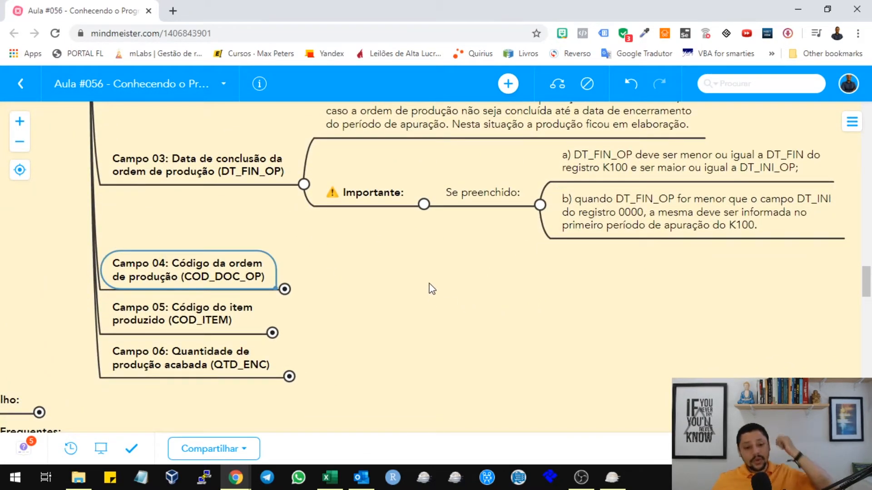
left_click(284, 290)
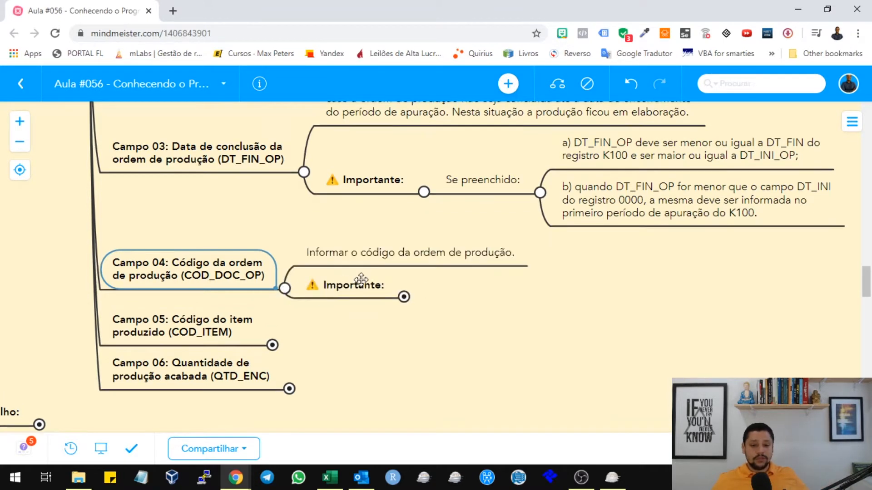
left_click(424, 255)
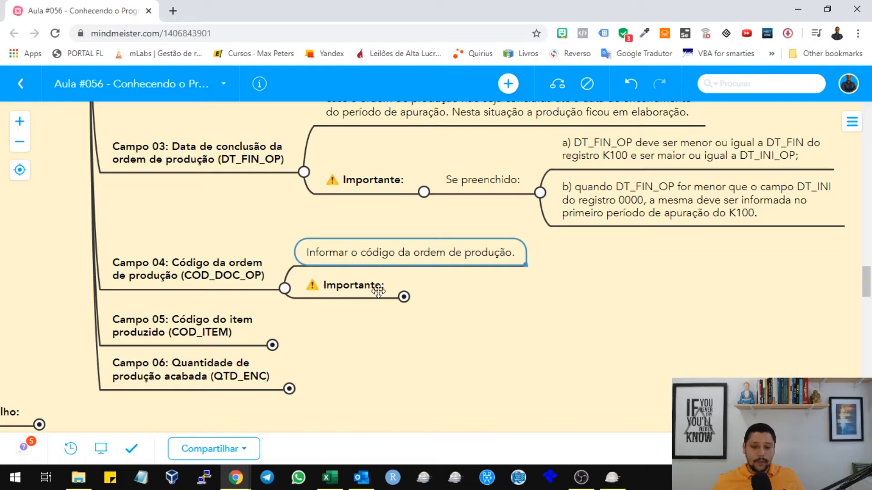
left_click(404, 297)
left_click(477, 286)
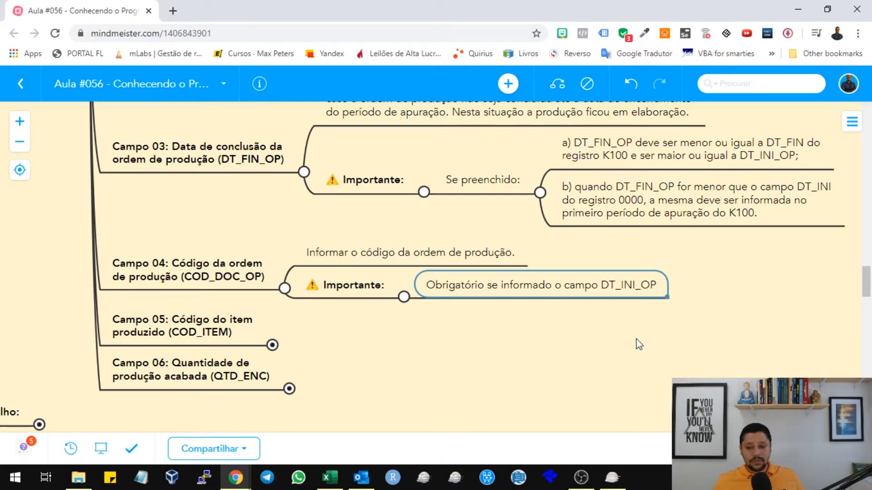
Step: Compare Campo 04's DT_INI_OP requirement with the rules under Campo 02 and Campo 03 in the mind map
scroll(623, 345, "up", 3)
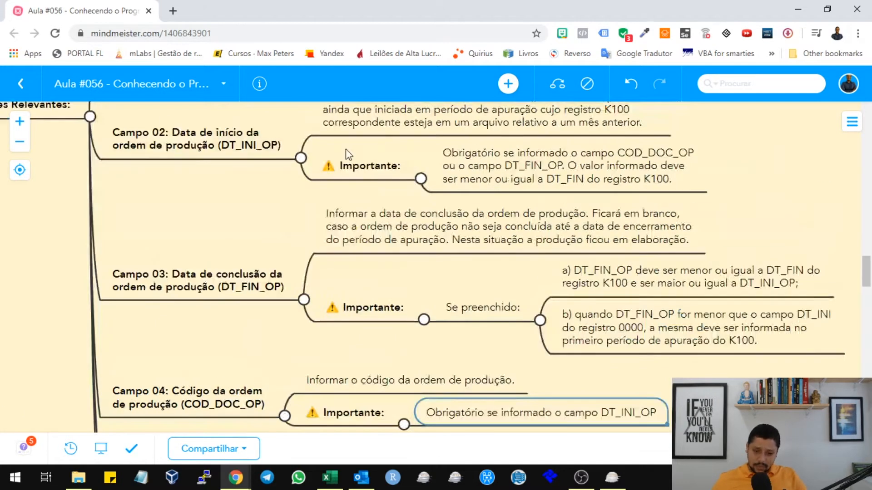
scroll(347, 227, "down", 2)
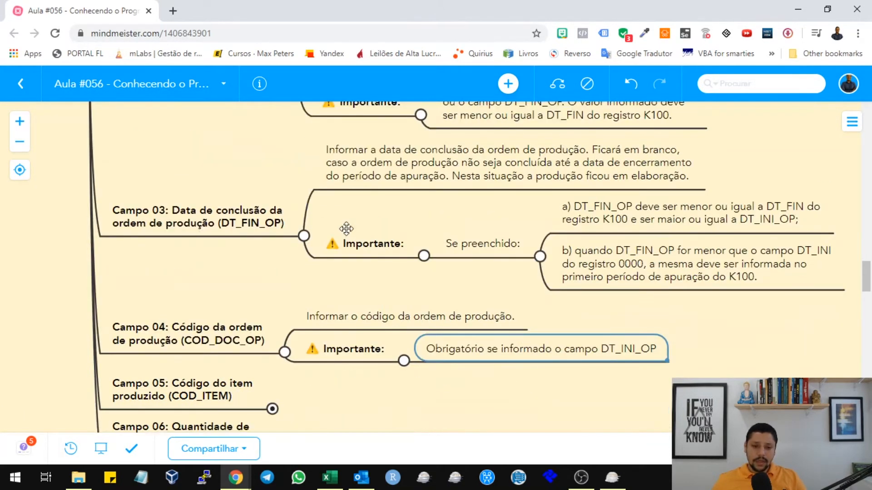
scroll(397, 220, "up", 2)
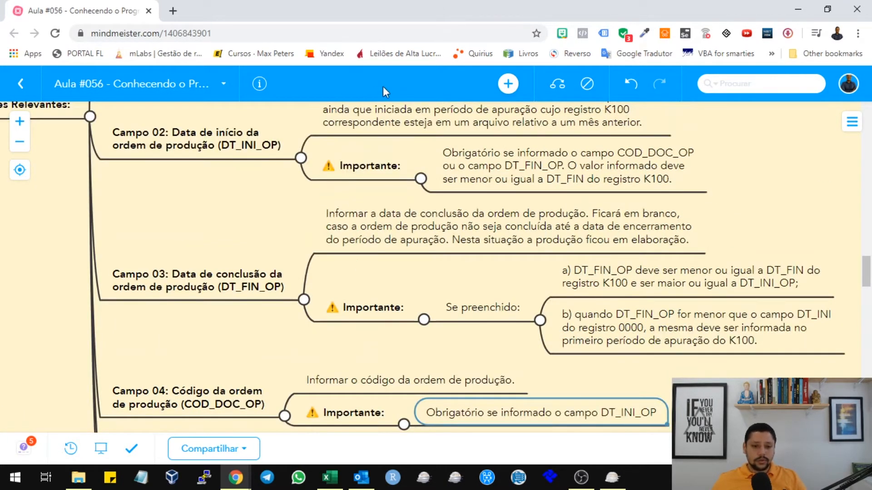
left_click(219, 144)
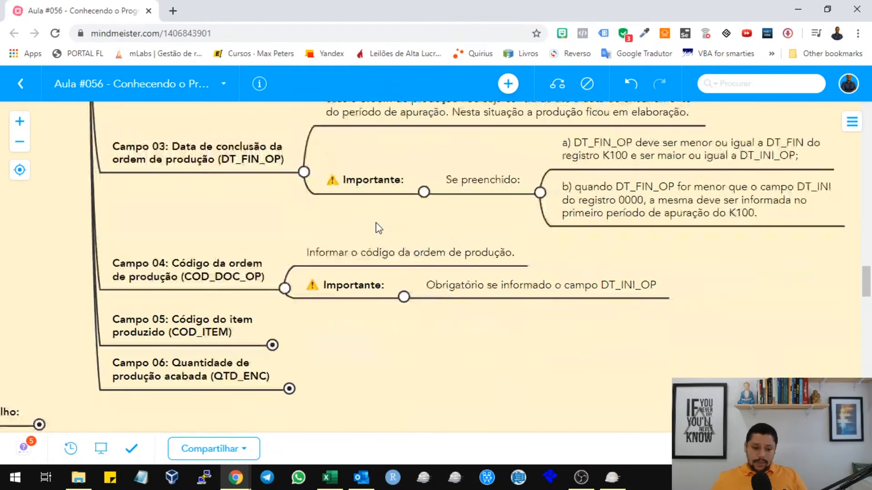
scroll(401, 225, "down", 3)
left_click(203, 268)
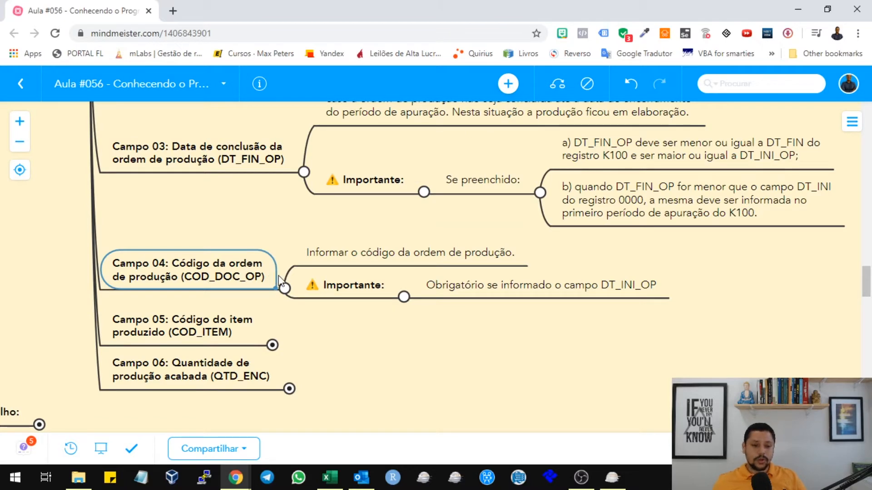
scroll(400, 236, "up", 2)
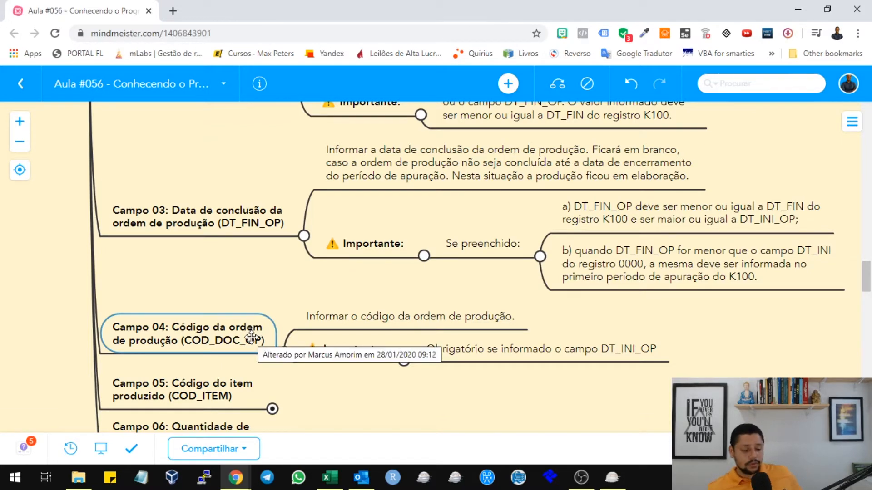
scroll(311, 278, "up", 3)
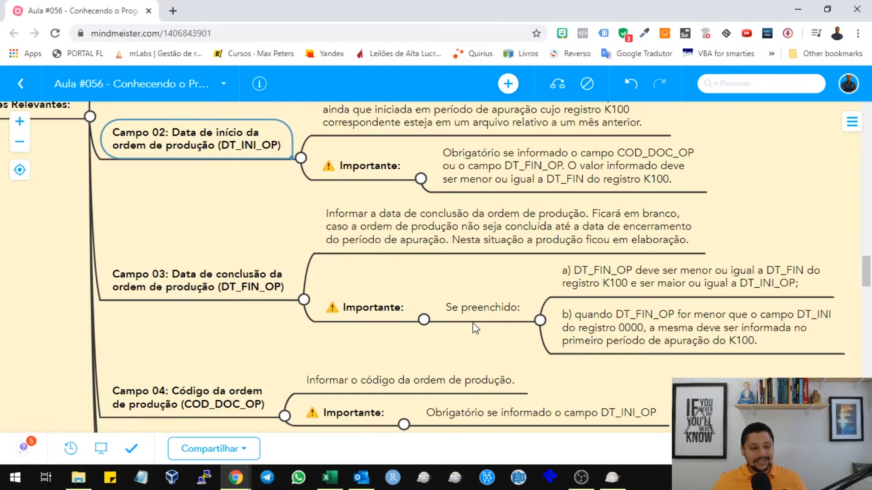
scroll(424, 307, "down", 3)
scroll(321, 265, "down", 3)
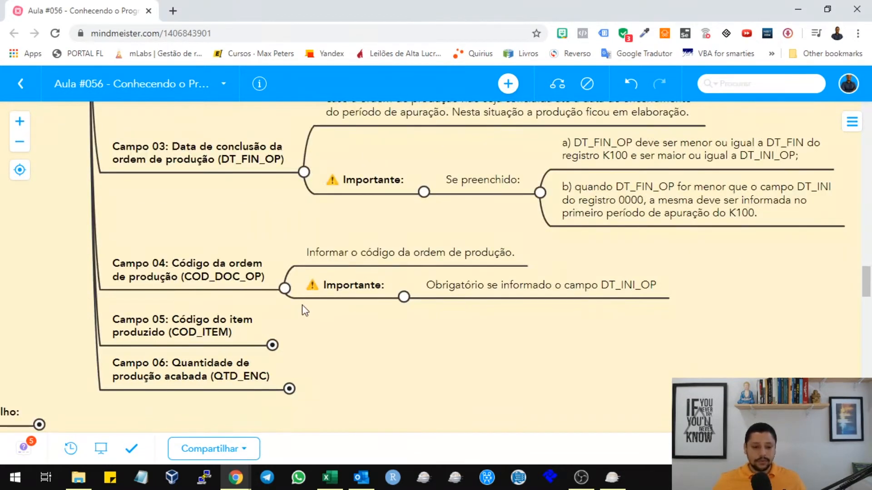
Step: Expand Campo 05 (COD_ITEM) and Campo 06 (QTD_ENC), and select Campo 06's note about negative quantities
scroll(290, 318, "down", 3)
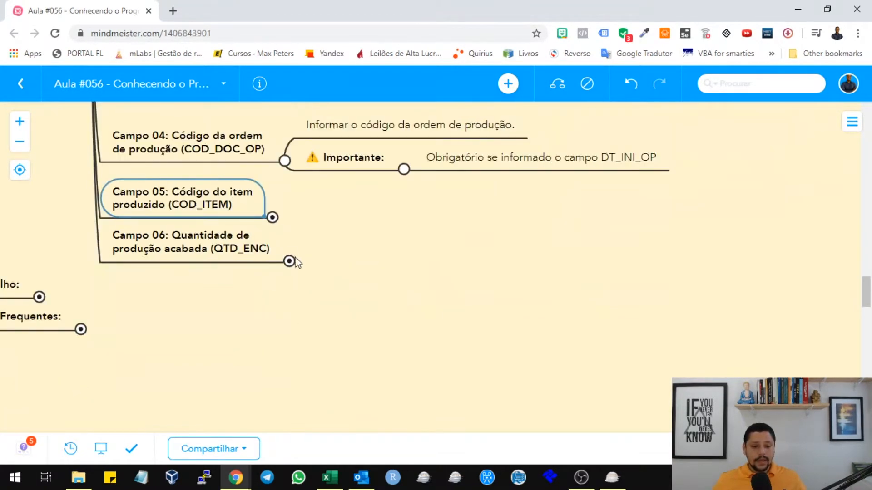
left_click(273, 217)
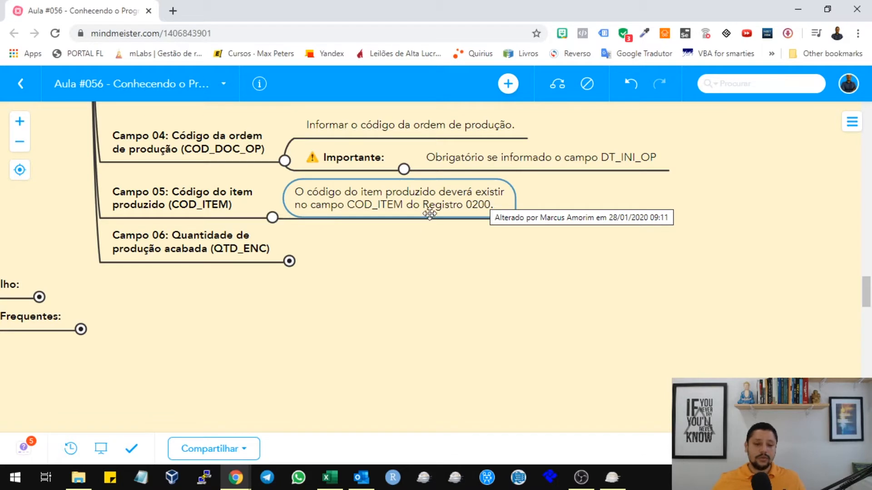
left_click(181, 254)
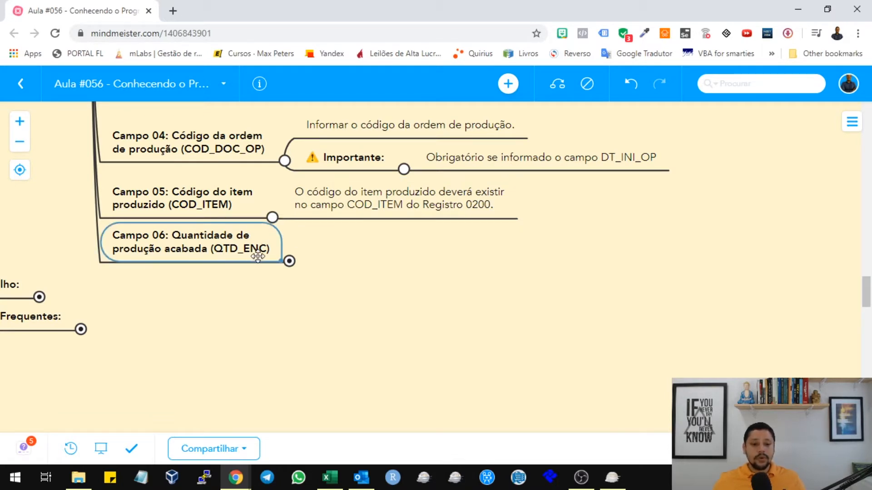
left_click(289, 261)
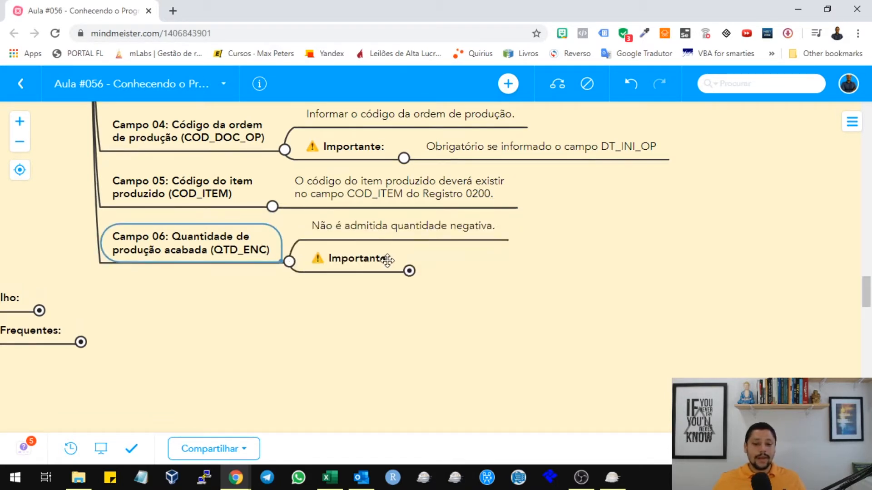
left_click(431, 226)
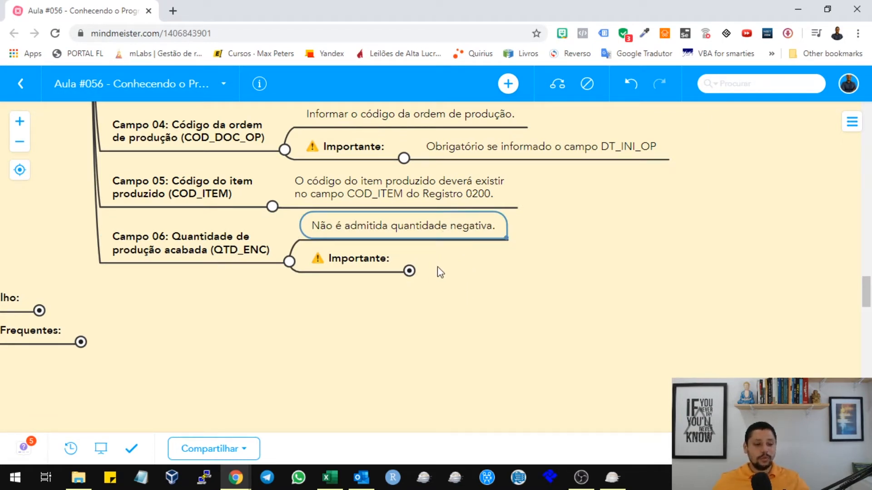
Step: Expand Campo 06's Importante note and its "A quantidade informada" branch to show rules a) and b)
left_click(409, 272)
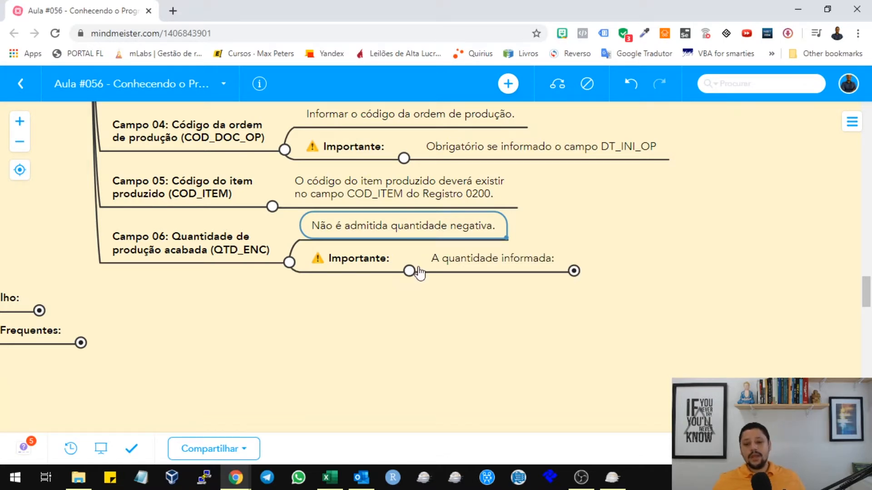
left_click(450, 265)
left_click(574, 272)
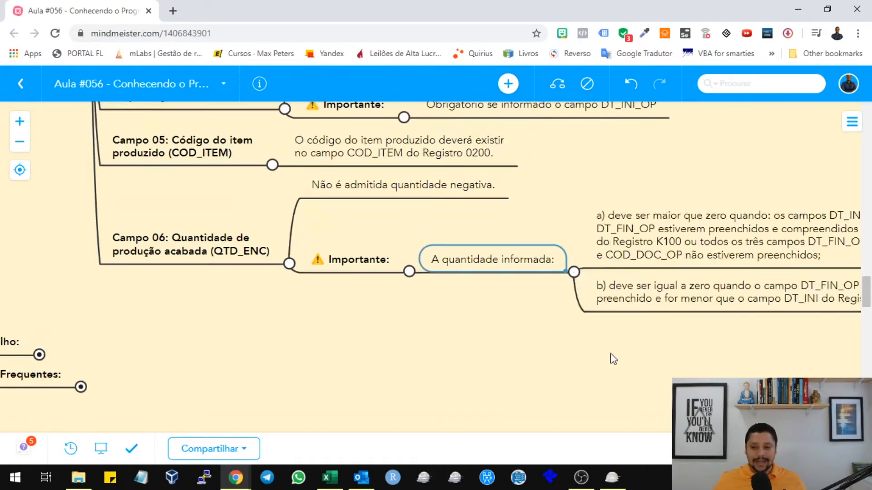
left_click_drag(609, 356, 377, 337)
key("Right")
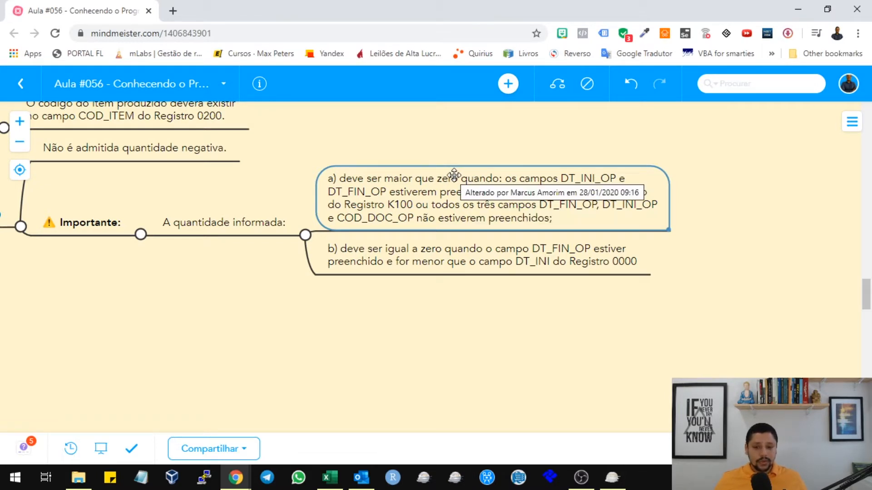
Step: Highlight "maior que zero" and the DT_FIN_OP, DT_INI_OP e COD_DOC_OP wording in Campo 06's rule a), and examine rule b)
double_click(399, 174)
left_click_drag(385, 178, 467, 180)
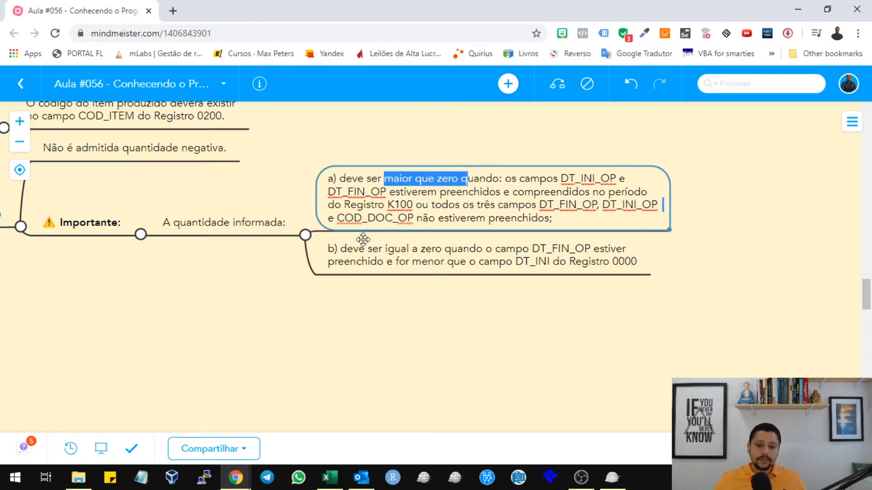
left_click(549, 204)
left_click_drag(539, 204, 414, 222)
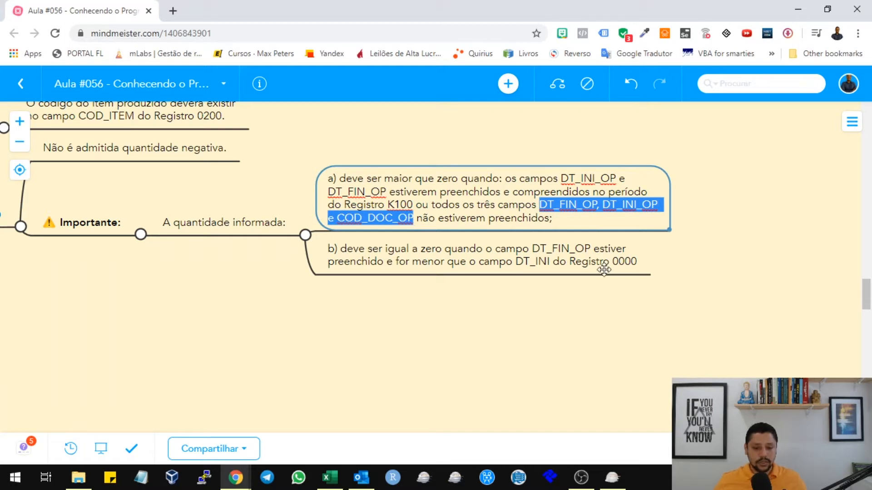
left_click(391, 245)
left_click_drag(702, 344, 660, 305)
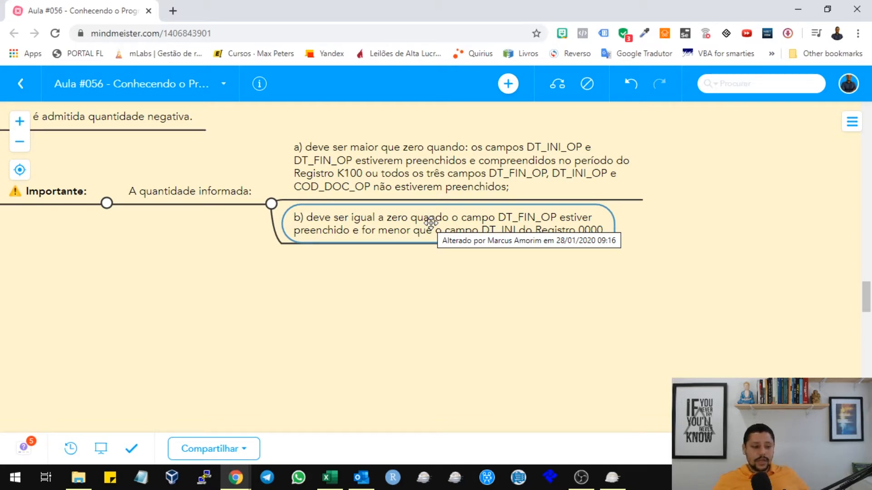
Step: Review Campos 02 and 03, switch to Sped Fiscal to inspect the K230 record's start date field, and return to the mind map
left_click_drag(233, 295, 511, 409)
scroll(511, 404, "up", 5)
scroll(398, 328, "up", 3)
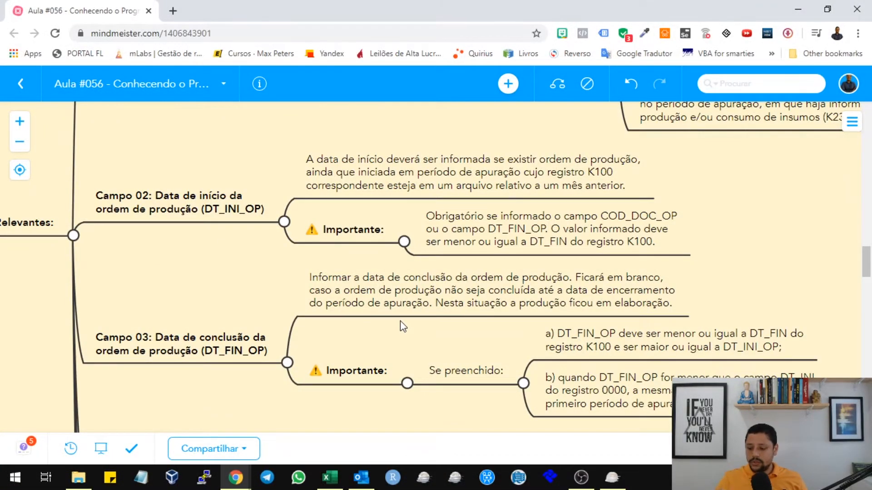
key("alt+Tab")
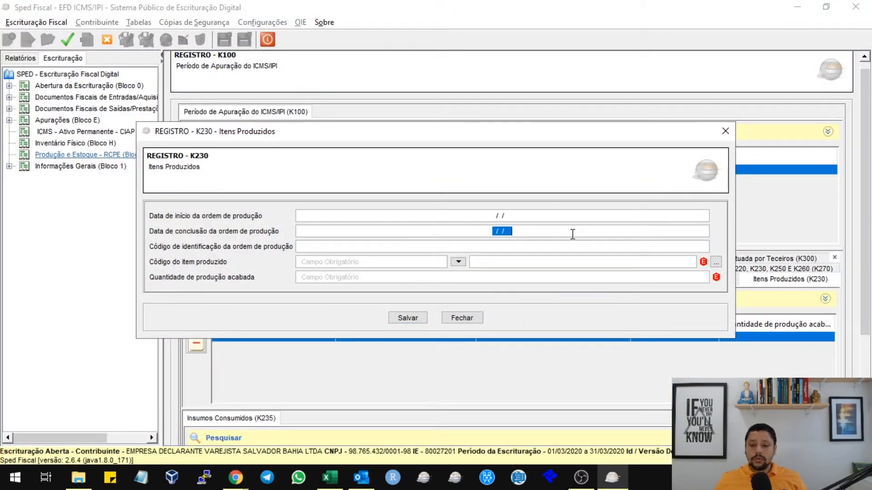
left_click(541, 214)
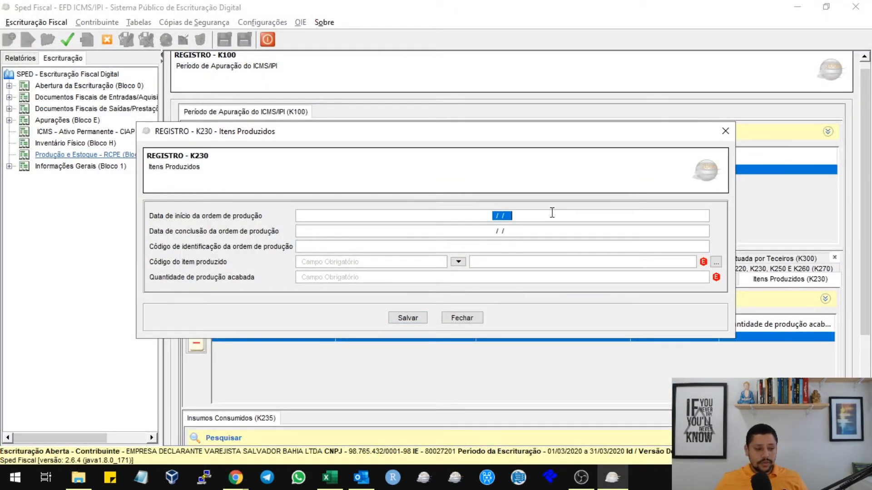
key("alt+Tab")
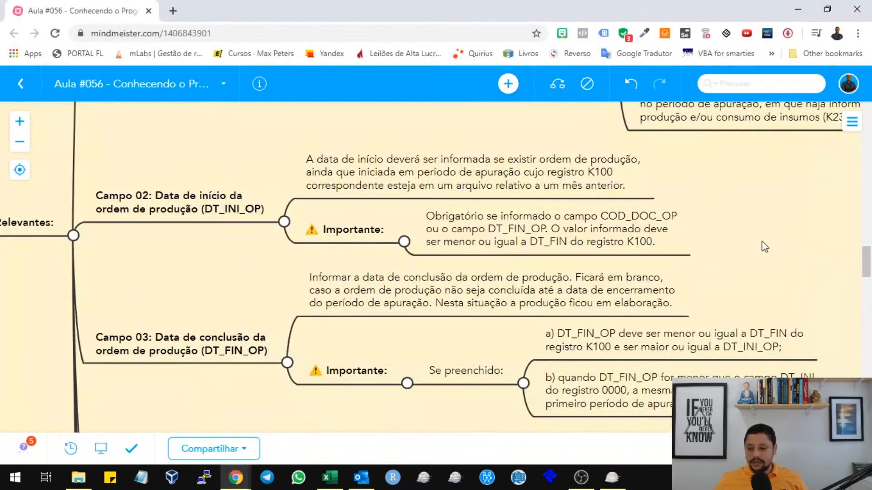
Step: Select Campo 03's rule b) in the mind map, then switch to Sped Fiscal and close the K230 record
left_click_drag(759, 246, 608, 144)
left_click(504, 301)
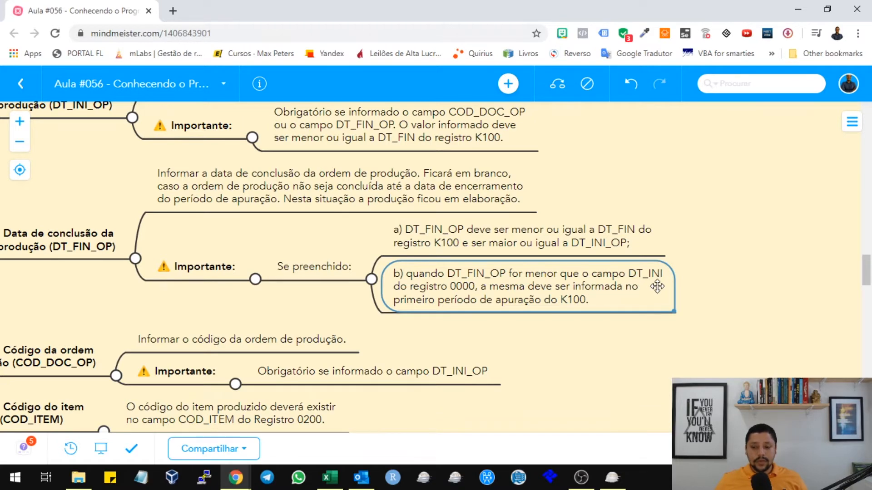
key("alt+Tab")
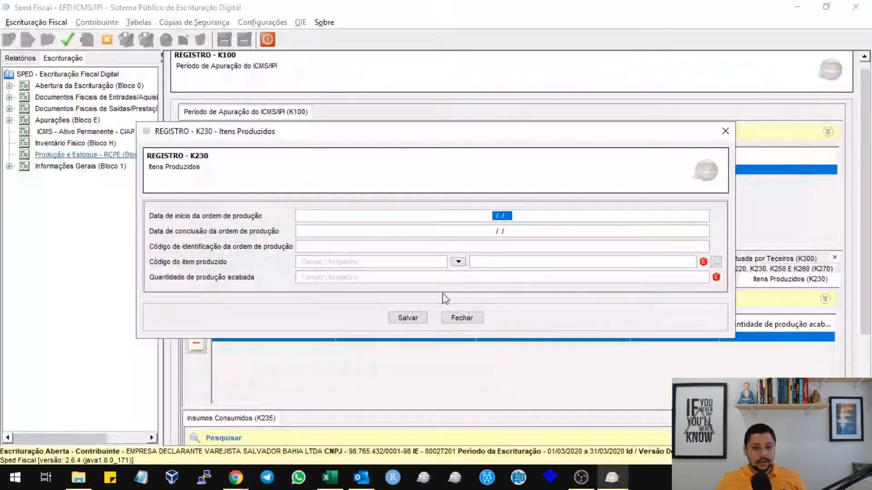
left_click(426, 318)
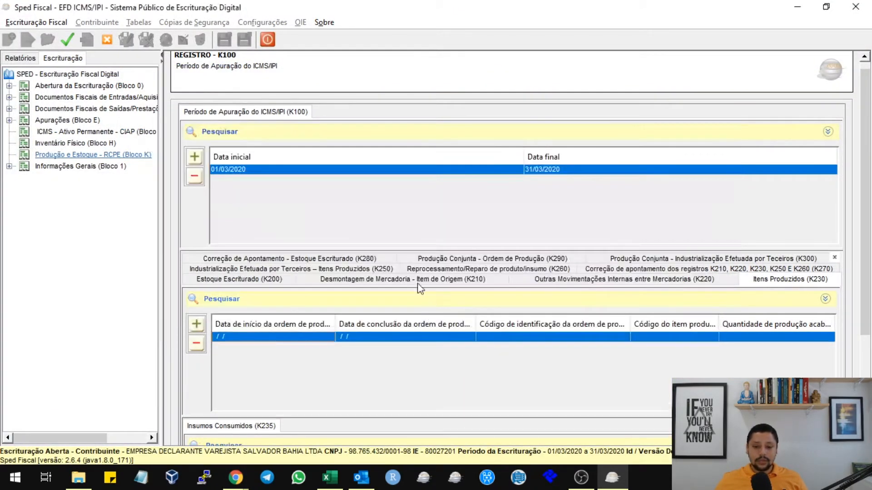
double_click(84, 86)
left_click(70, 109)
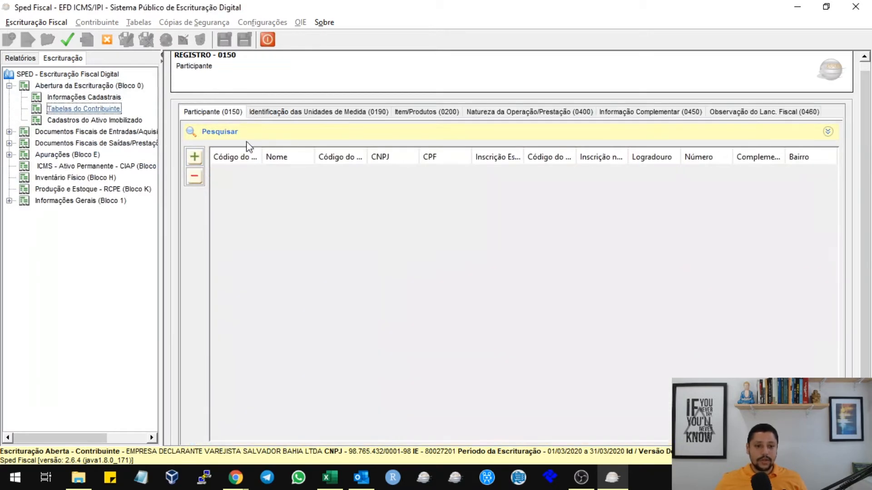
double_click(68, 87)
double_click(68, 97)
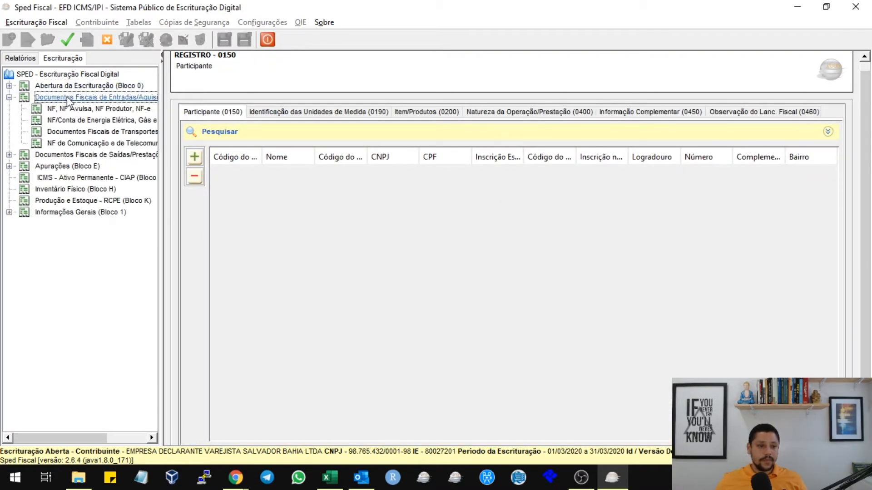
Step: Open the 0000 identification record from Bloco 0's Informações Cadastrais, examine its initial and final dates, and close it
double_click(68, 86)
left_click(82, 109)
left_click(84, 97)
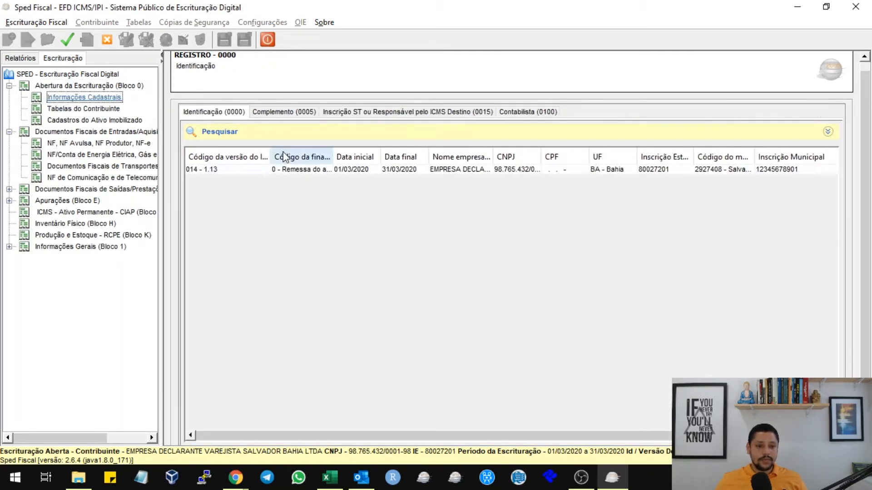
double_click(261, 170)
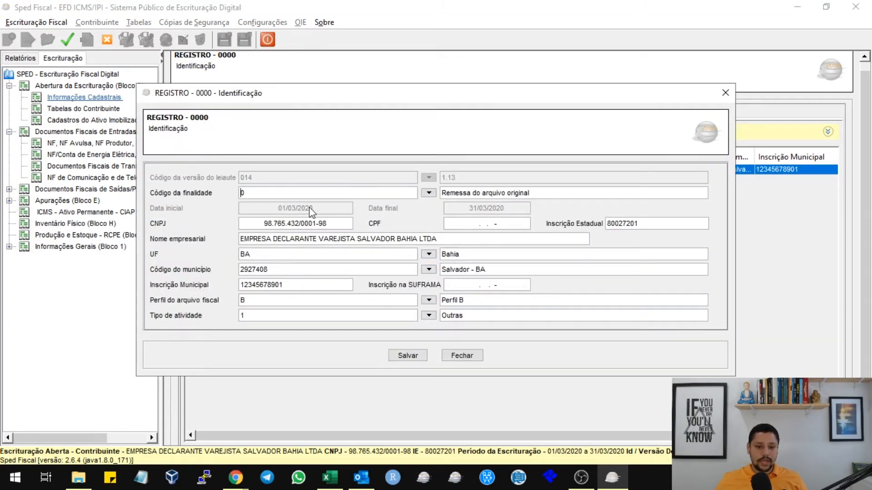
left_click(462, 355)
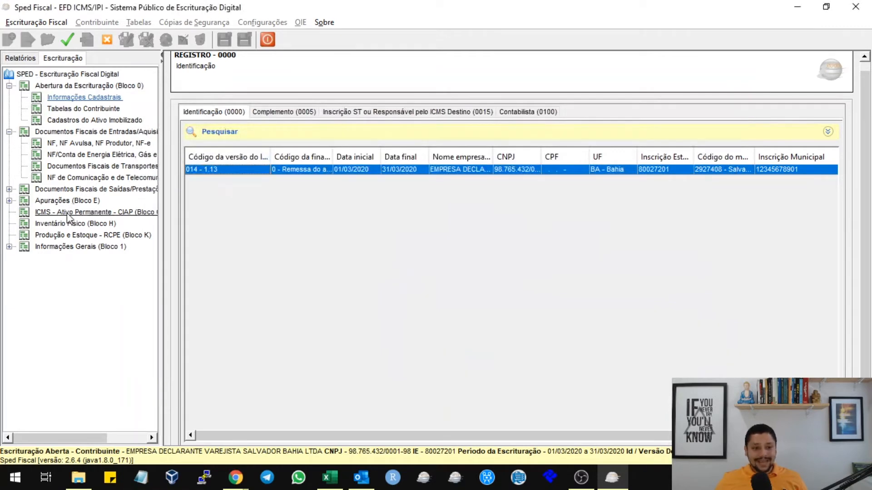
Step: Open the blank K230 record under Bloco K's K100 period and set Data de conclusão da ordem de produção to 29/02/2020
left_click(100, 235)
left_click(317, 169)
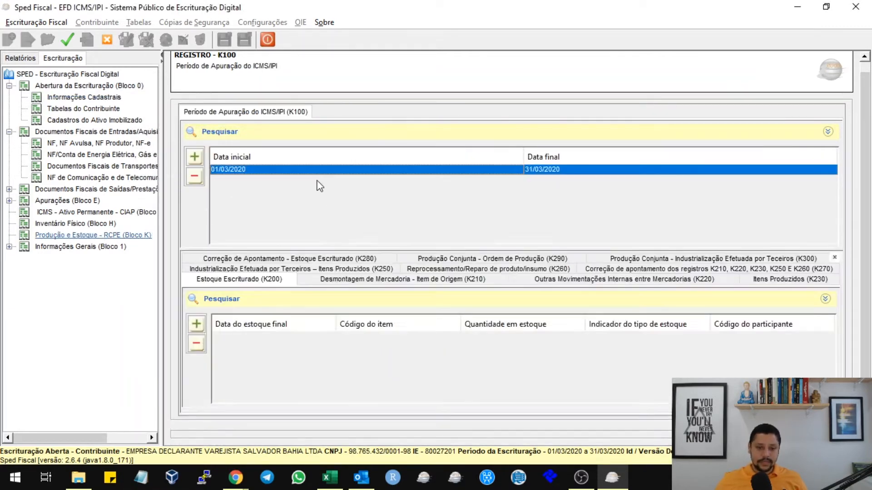
left_click(776, 280)
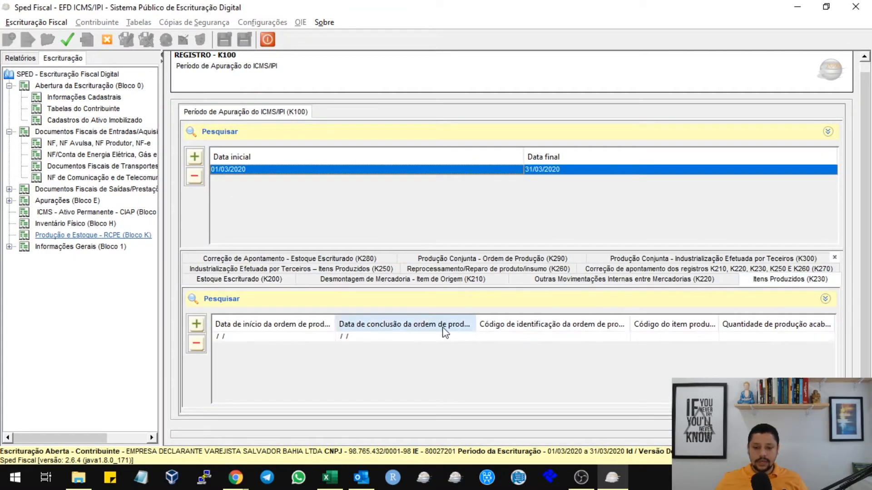
double_click(409, 339)
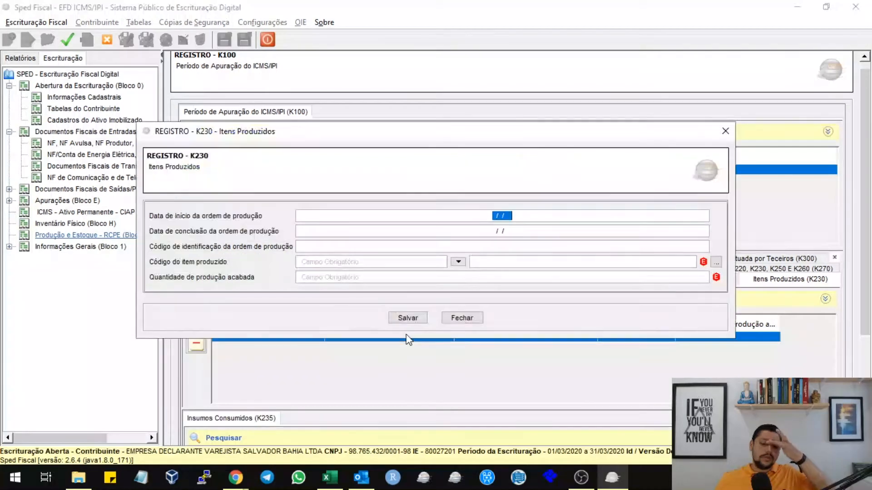
left_click(483, 230)
type("29/")
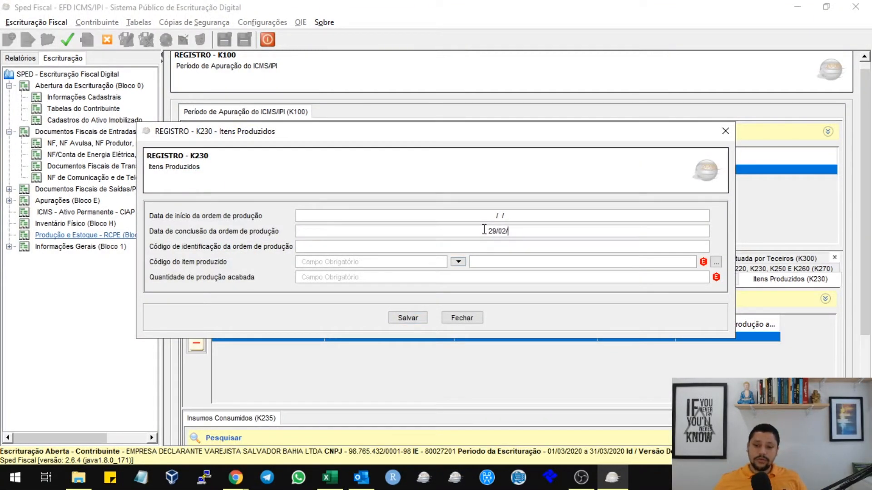
type("02/2020")
key("Tab")
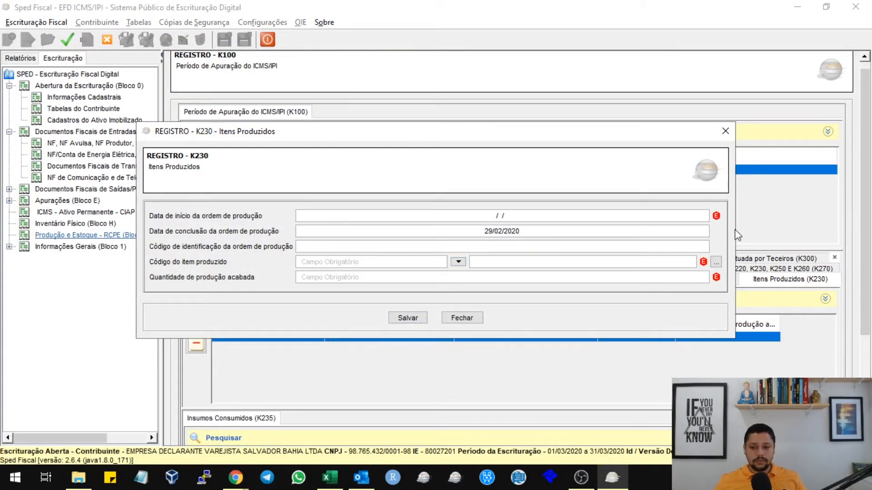
Step: Set the K230 record's Data de início da ordem de produção to 10/02/2020 and enter the production order's identification code
left_click(648, 213)
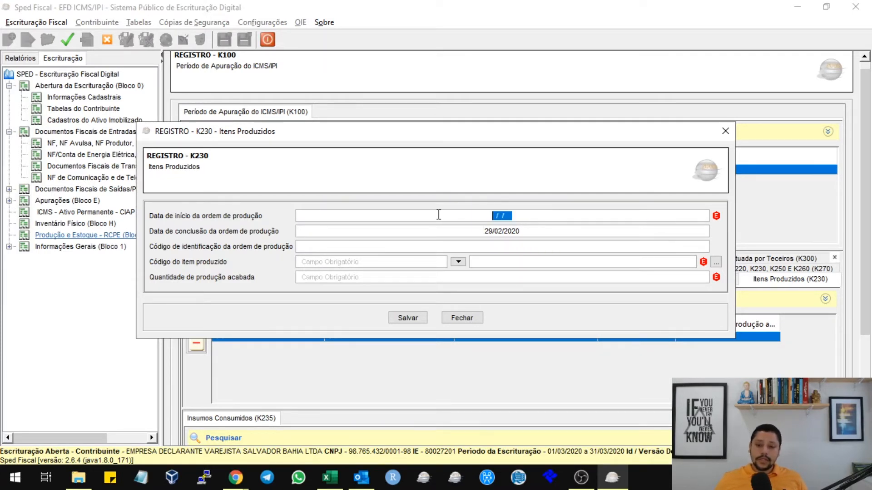
type("10022020")
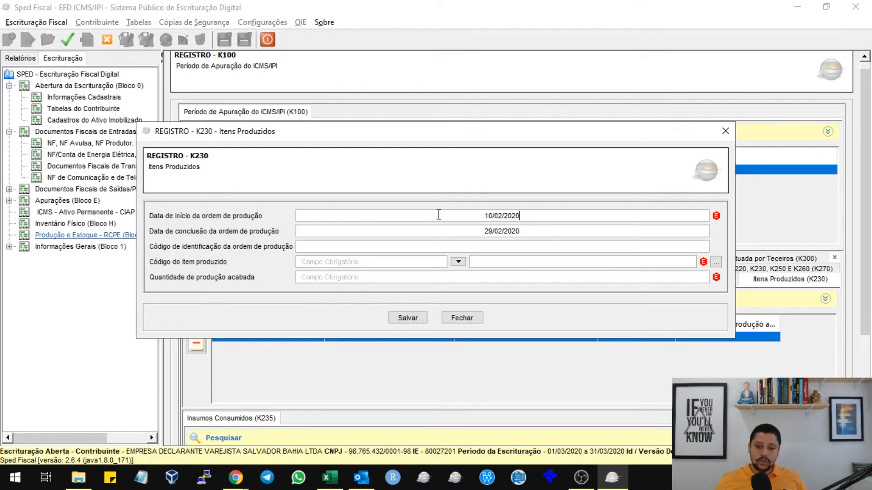
key("Tab")
key("Tab")
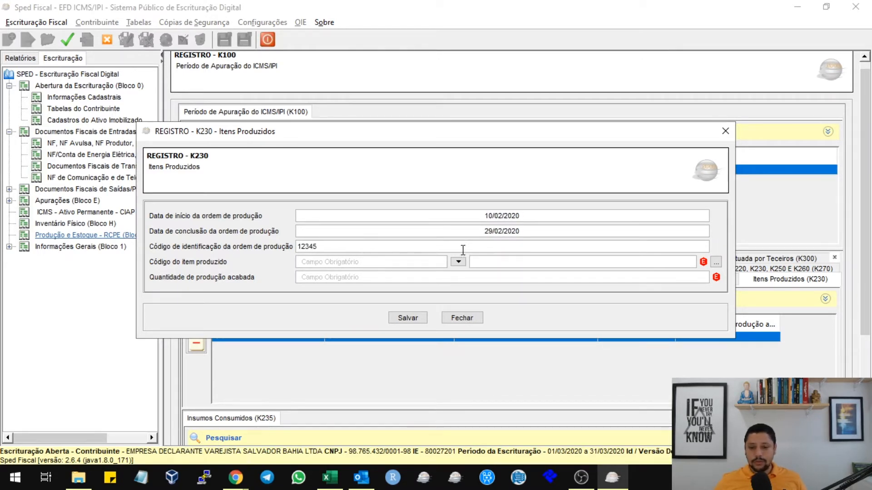
Step: Choose item 2, COMPUTADOR, as the produced item, set Quantidade de produção acabada to 1, and save the K230 record
left_click(458, 262)
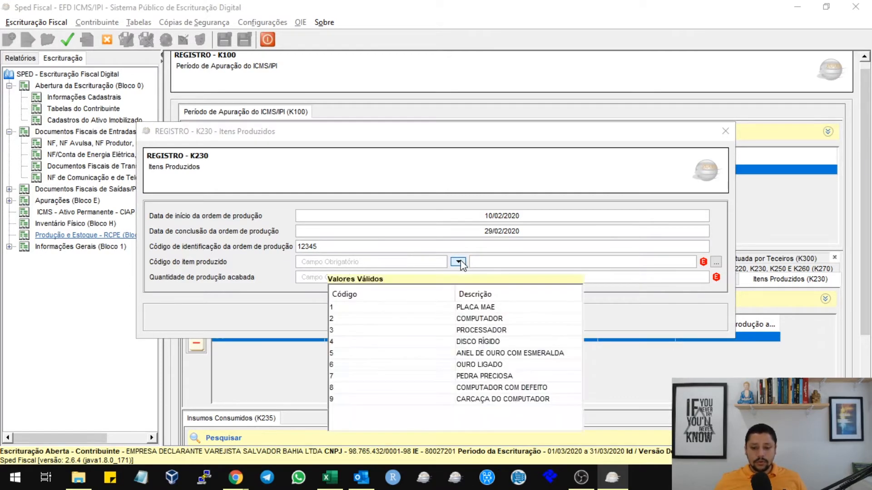
left_click(499, 319)
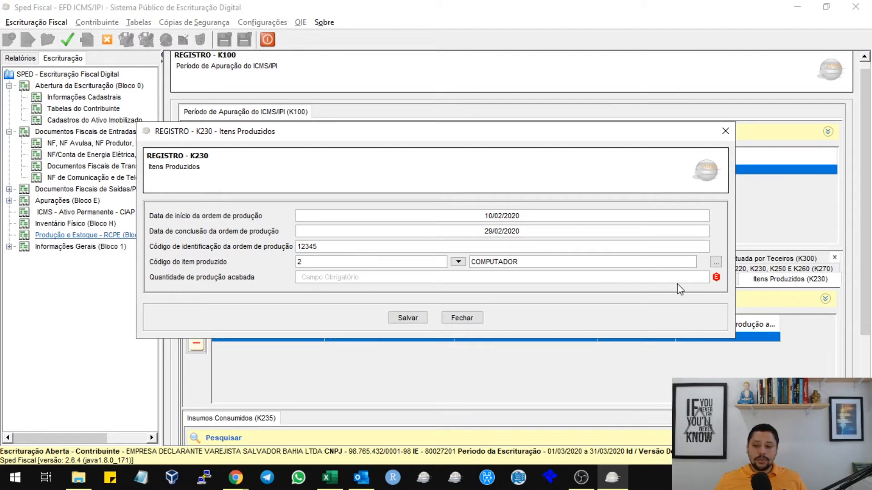
type("1")
key("Tab")
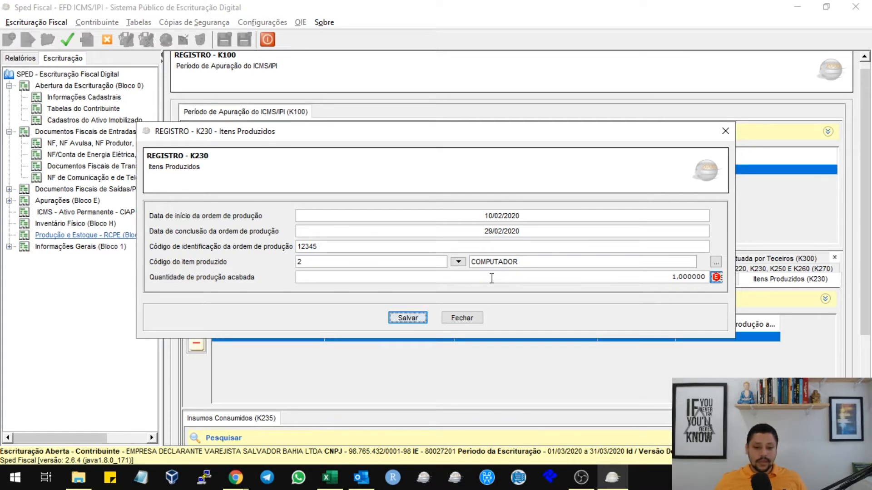
left_click(406, 318)
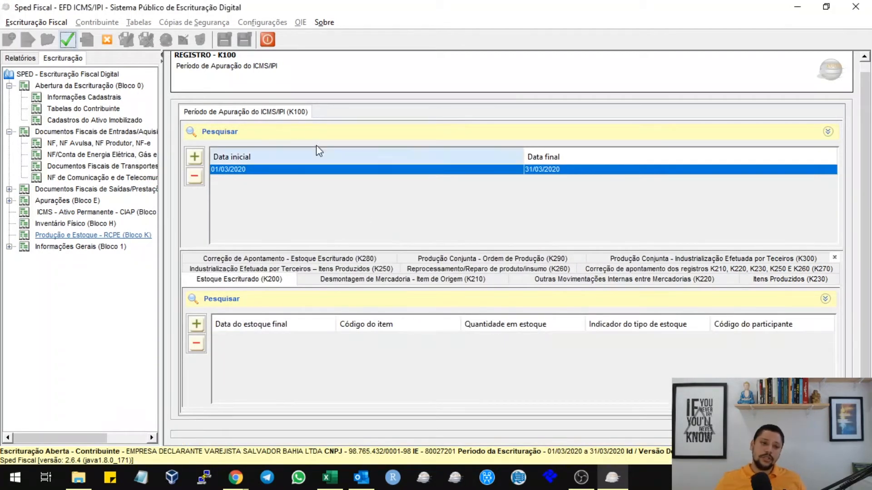
Step: Validate the escrituração and display the Pendências de Validação report with Erros included
left_click(67, 40)
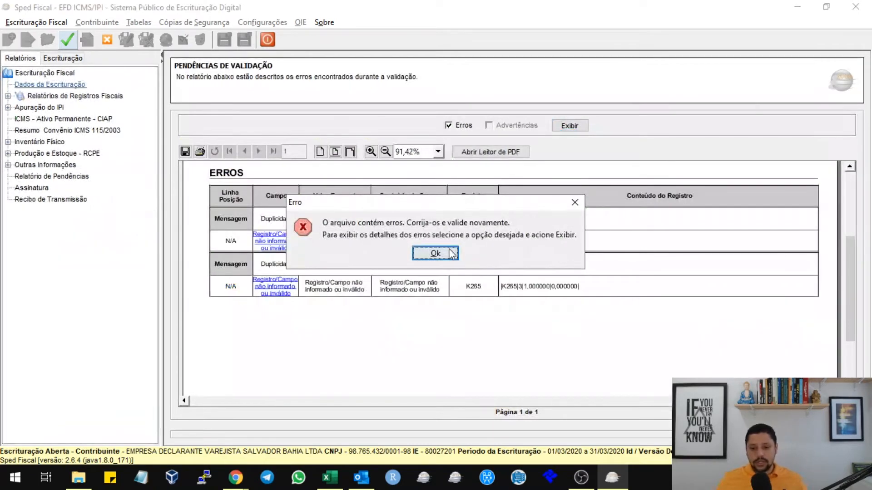
key("Return")
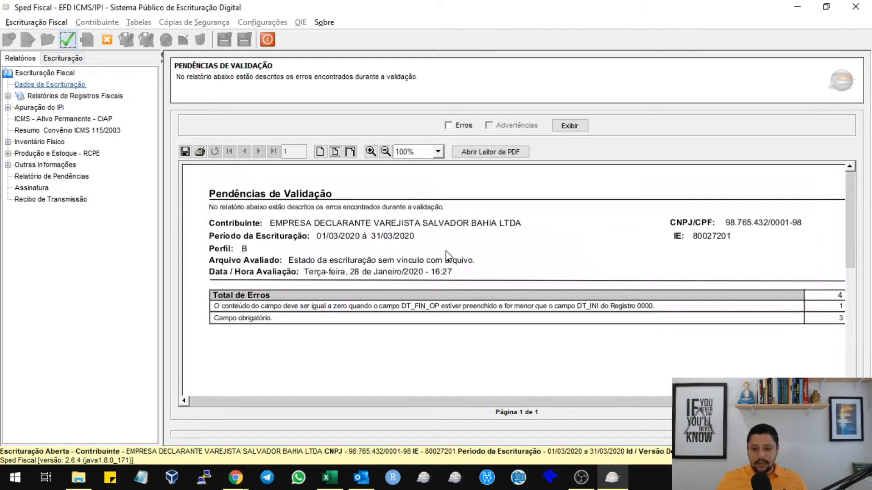
left_click(459, 128)
left_click(569, 126)
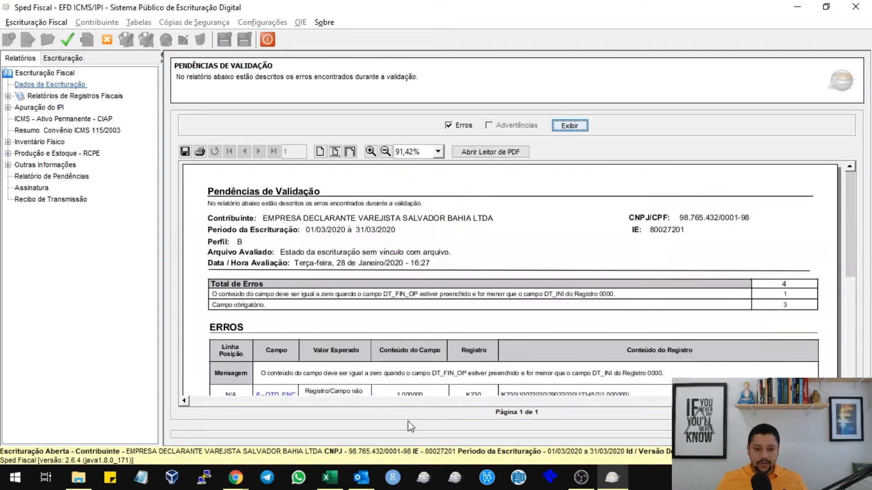
Step: Examine the K230 and K235 errors in the validation report, enlarging it to 125% to read the QTD_ENC message and record content
scroll(290, 268, "down", 5)
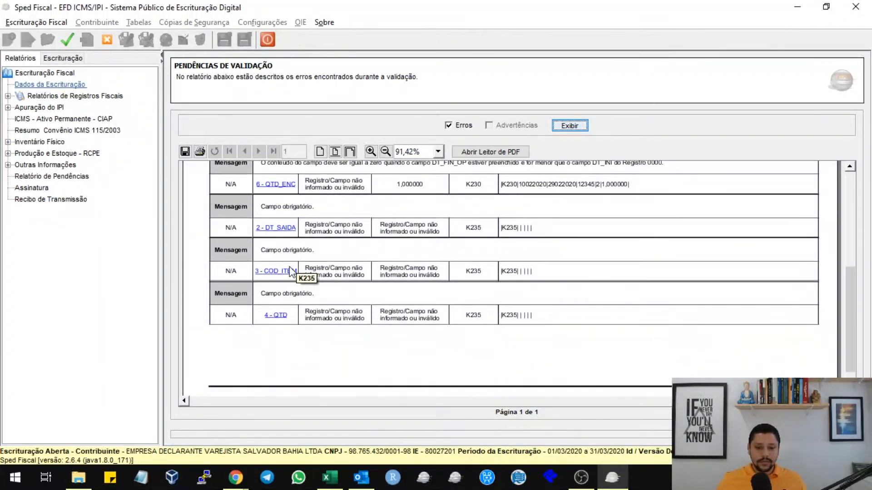
scroll(329, 258, "up", 1)
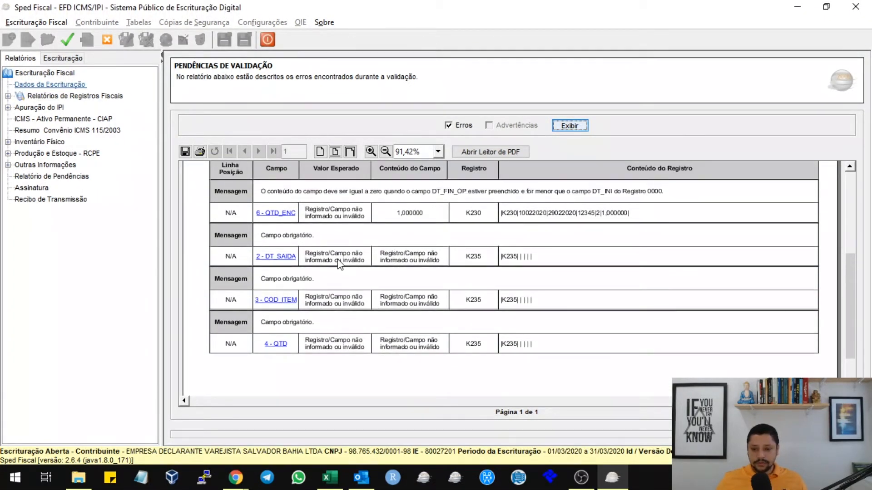
scroll(338, 264, "up", 1)
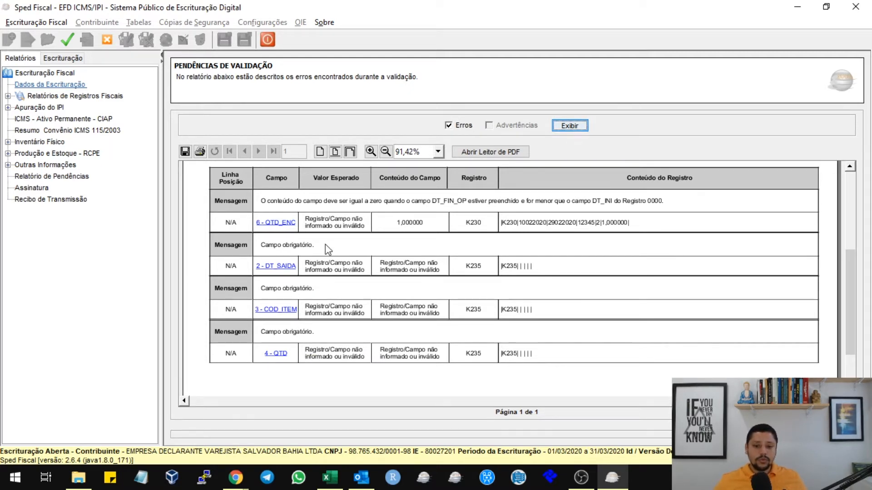
scroll(520, 255, "up", 1)
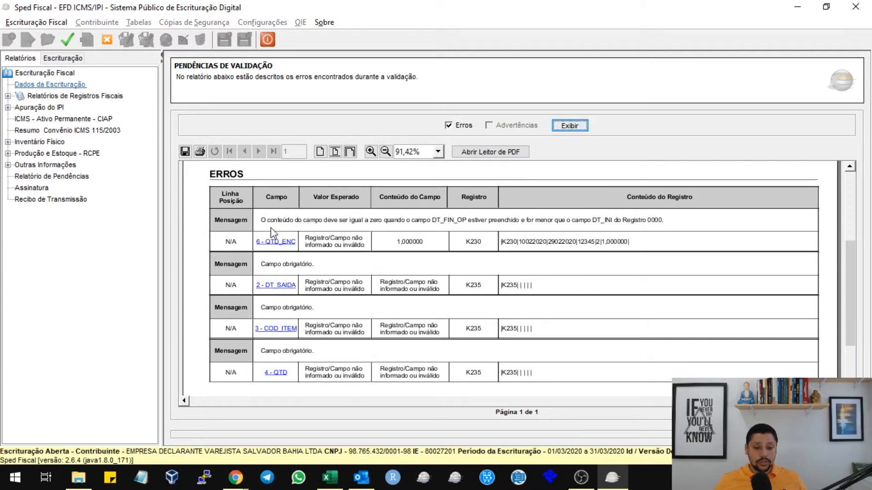
left_click(438, 151)
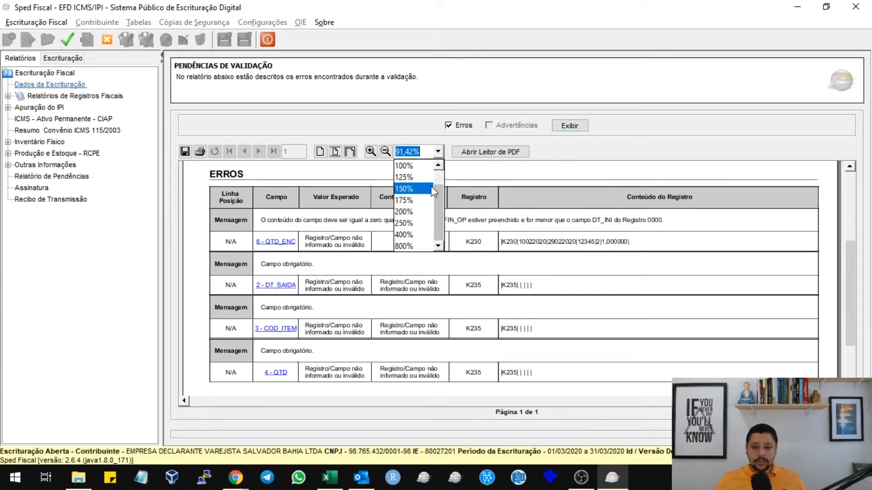
left_click(429, 187)
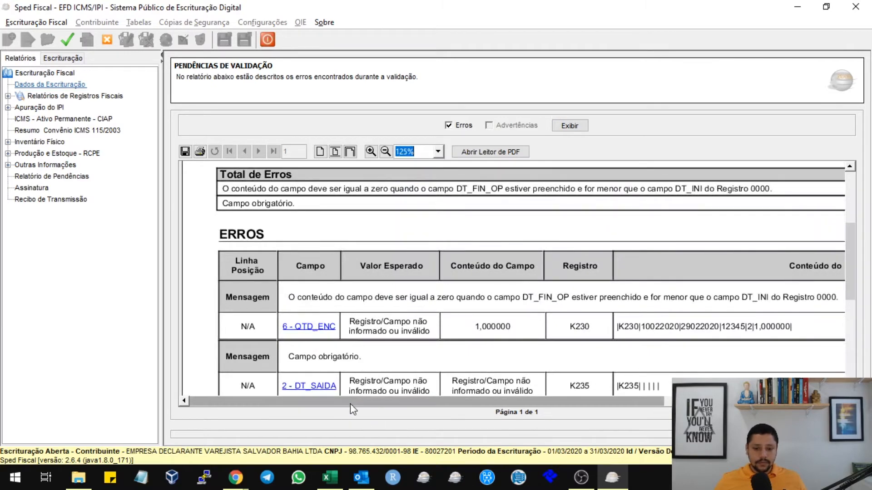
left_click_drag(350, 401, 417, 406)
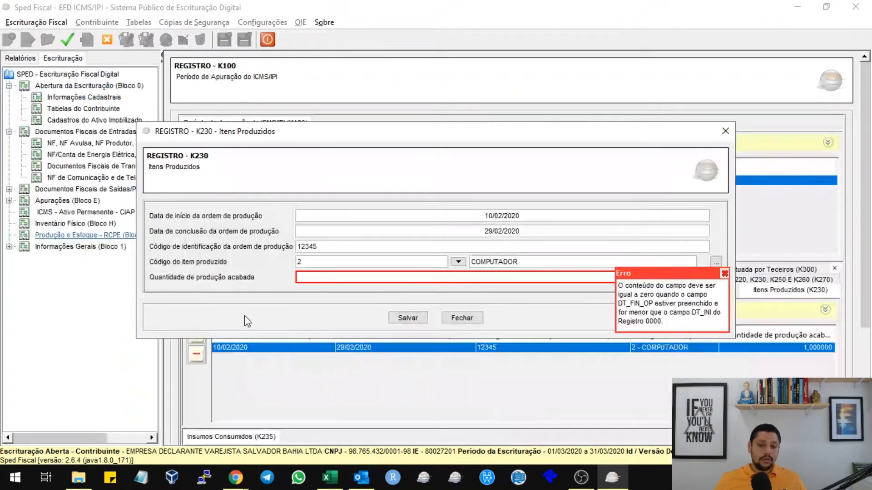
Step: Dismiss the error note in the K230 record, set Quantidade de produção acabada to 0, and save the record
left_click(217, 327)
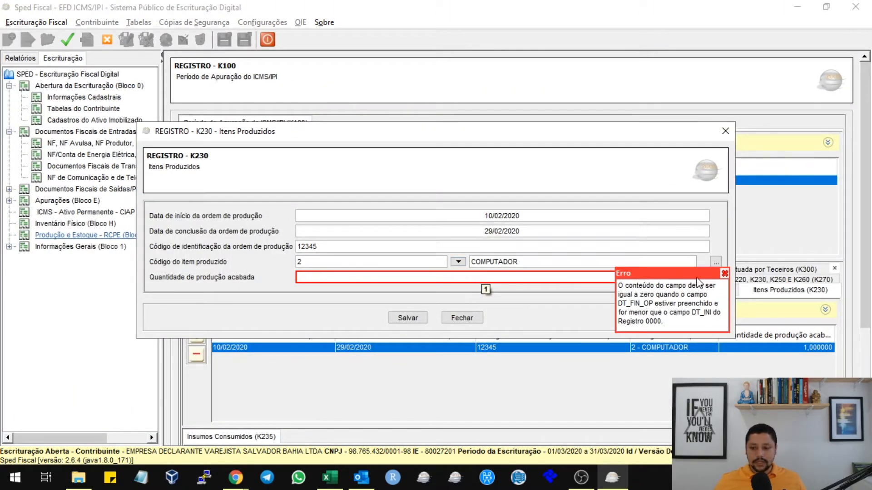
left_click(722, 274)
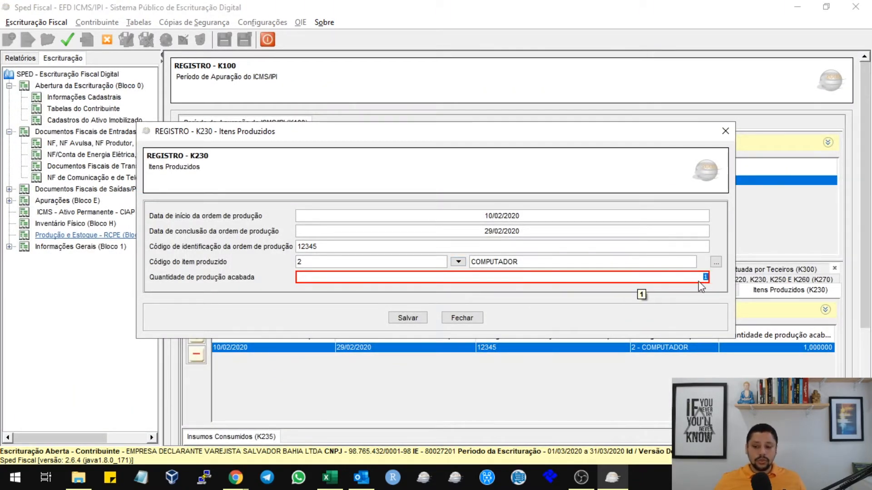
key("BackSpace")
key("Tab")
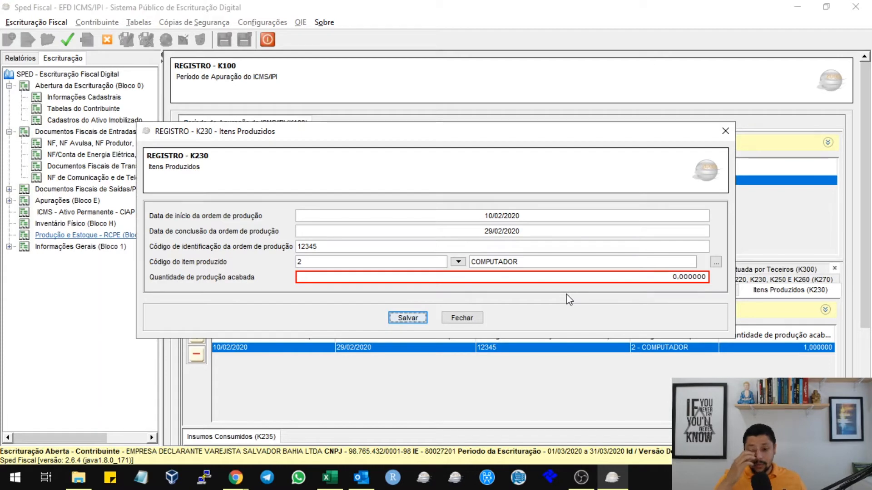
left_click(408, 318)
Step: Validate the escrituração again, letting the system generate the apuração information, and display the updated error details
key("F5")
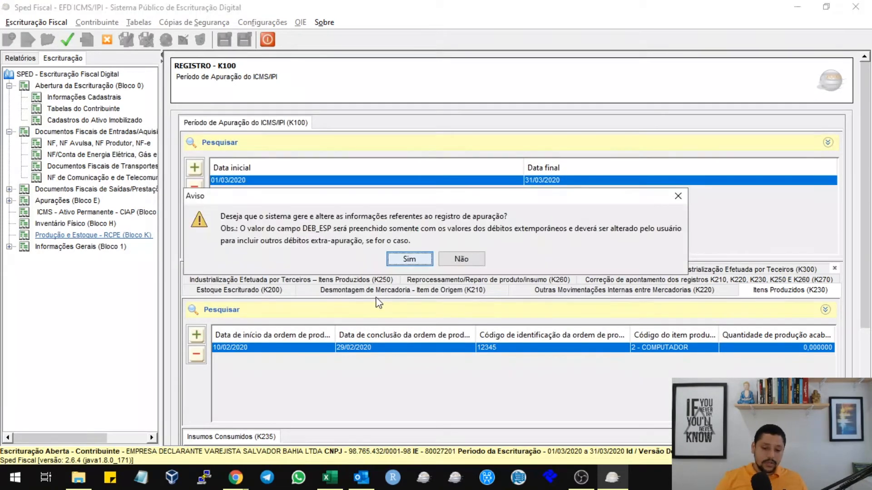
key("Return")
key("Return")
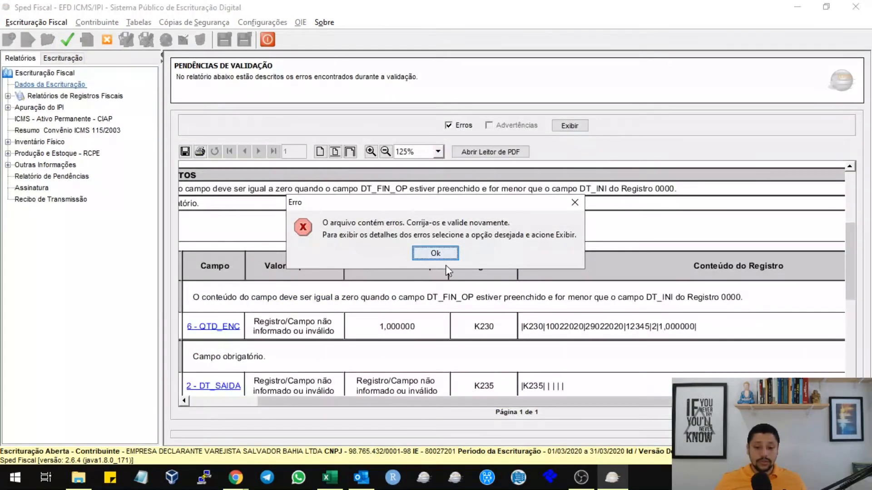
left_click(435, 251)
left_click(570, 126)
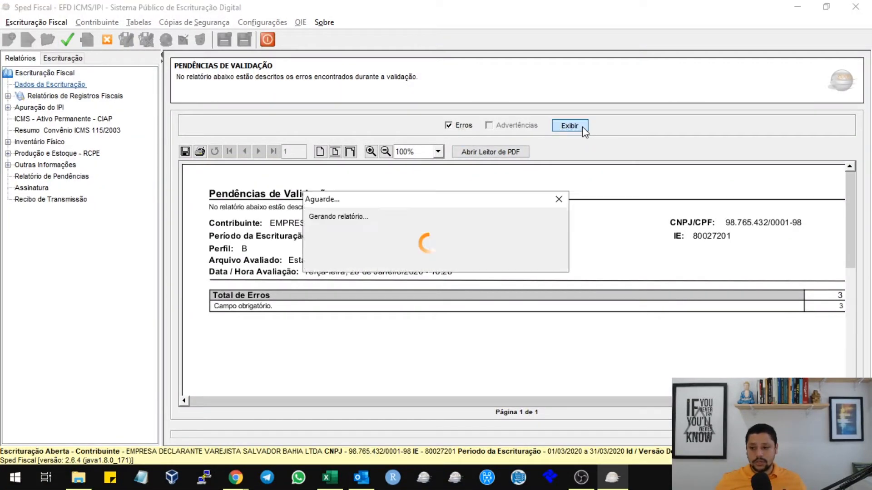
scroll(422, 296, "down", 3)
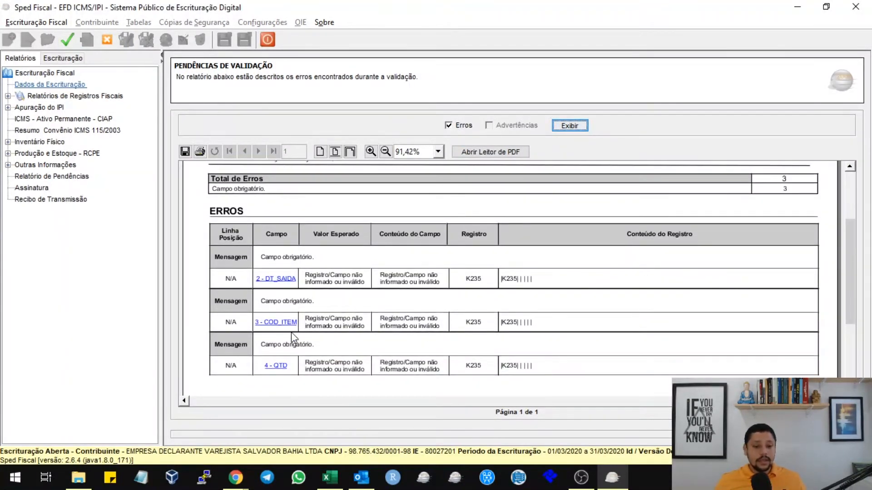
Step: Open the K235 record from its DT_SAIDA error, dismiss the error note, and set Data de saída to 20/02/2020
left_click(277, 280)
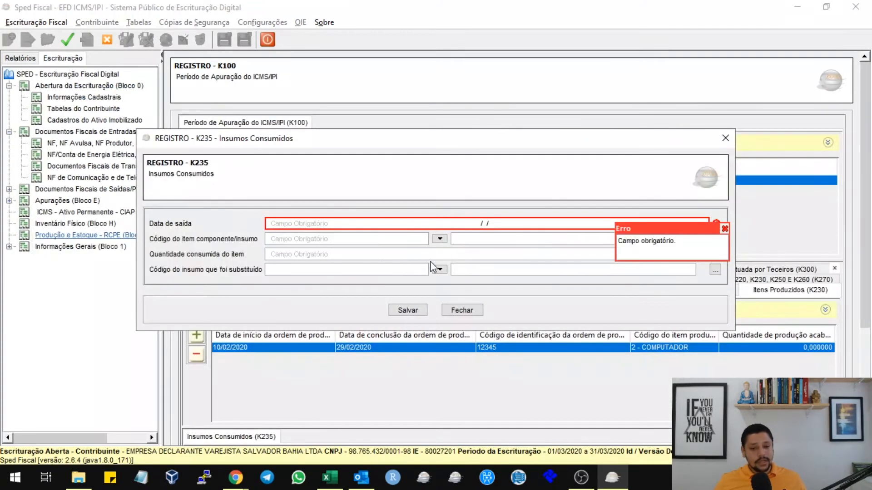
left_click(724, 227)
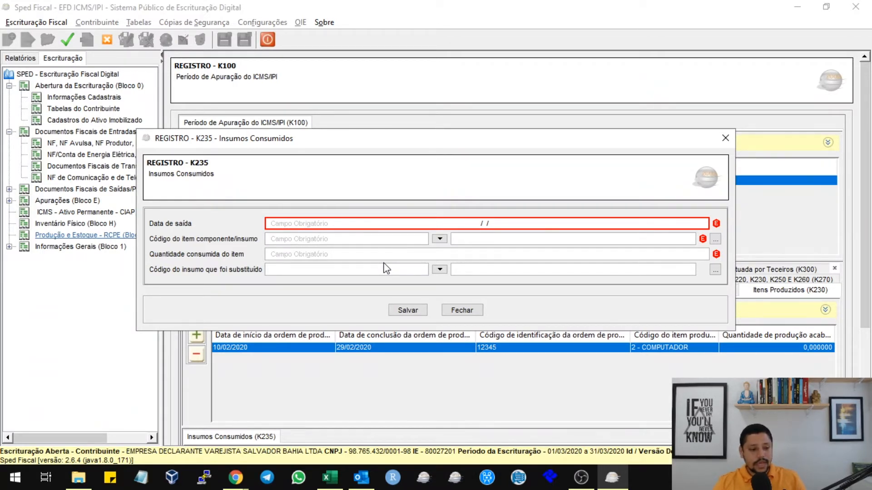
left_click(351, 225)
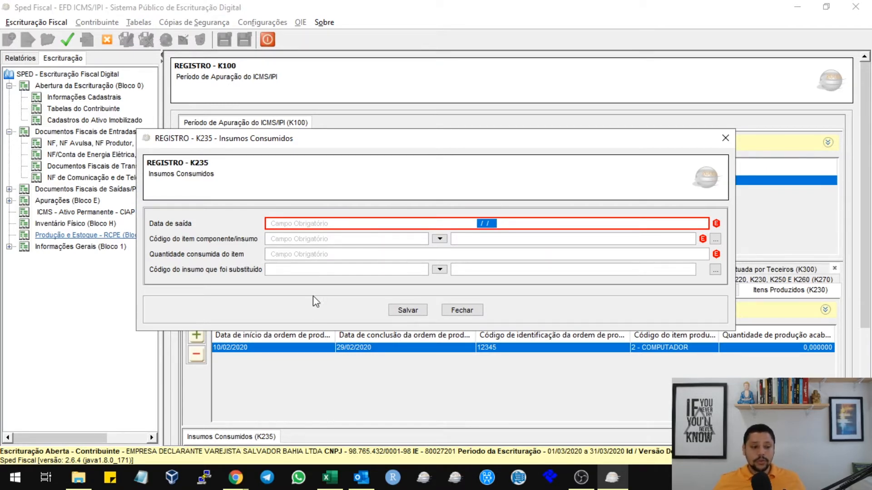
type("20022020")
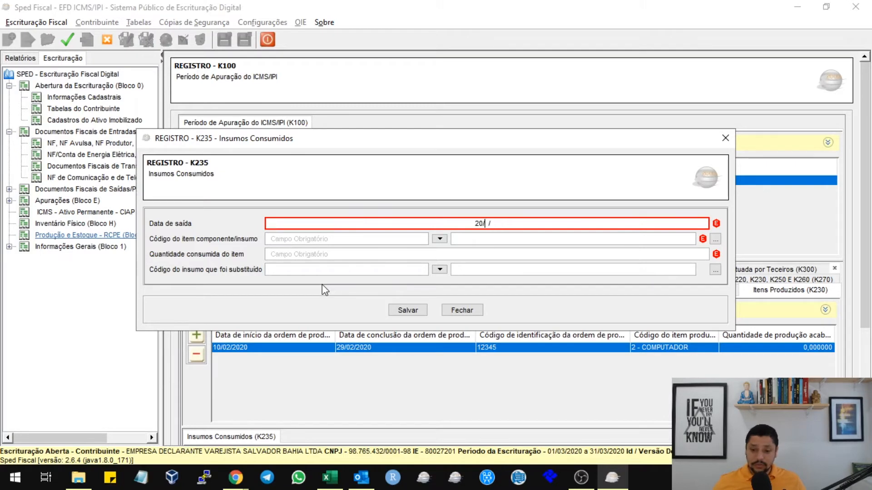
key("Tab")
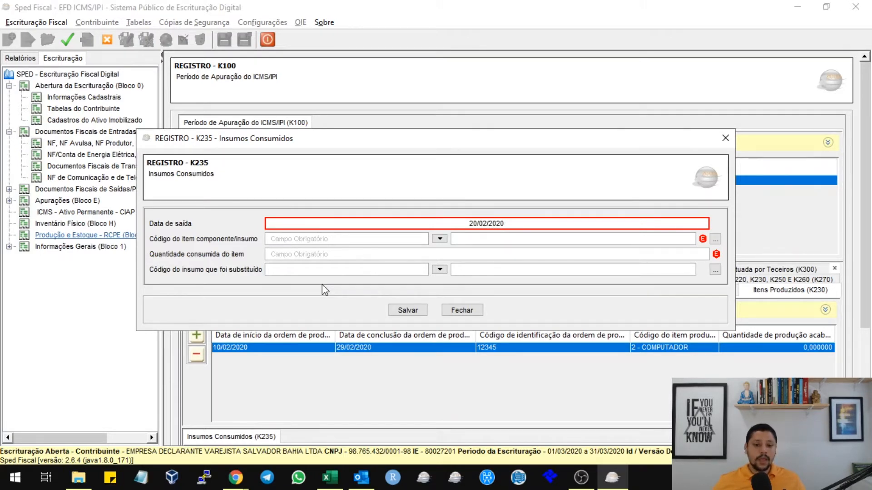
Step: Choose item 3 (PROCESSADOR) as the componente/insumo in the K235 record and set Quantidade consumida do item to 1
left_click(440, 239)
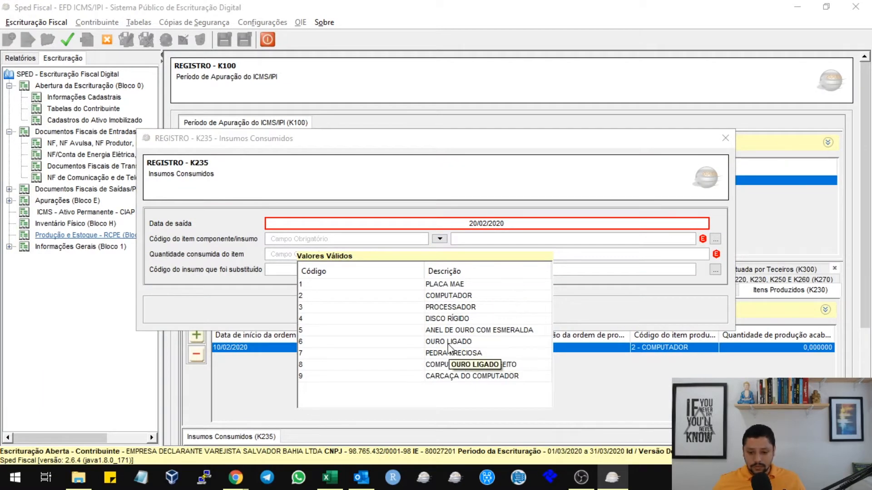
left_click(449, 307)
key("Tab")
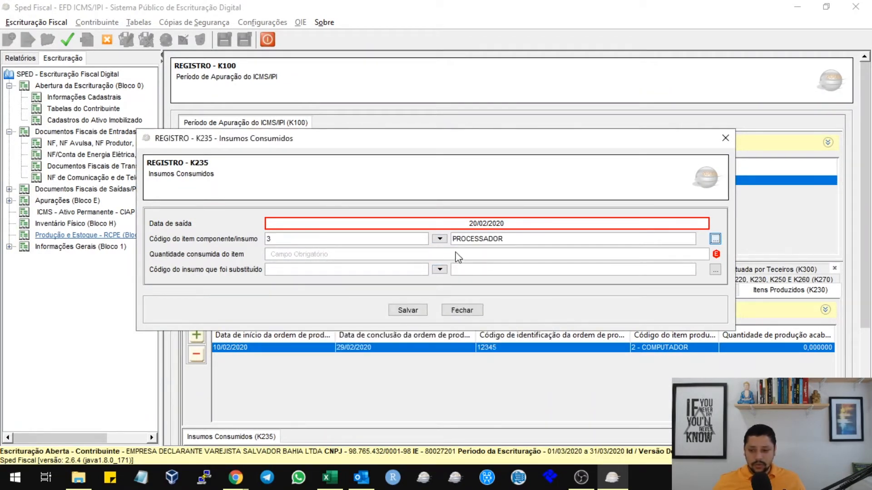
key("Tab")
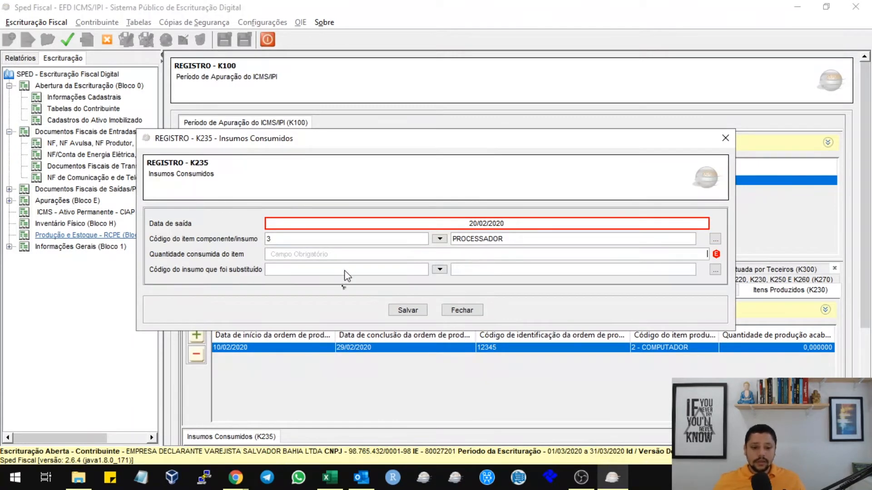
type("1")
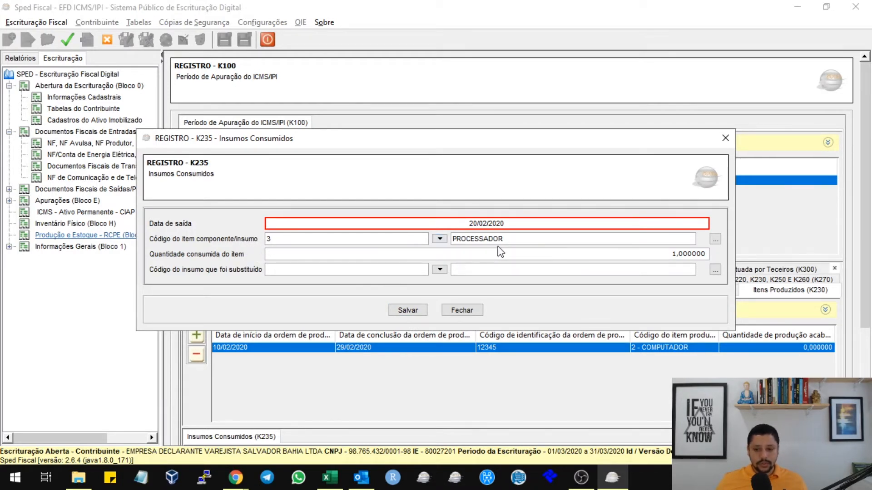
left_click(483, 254)
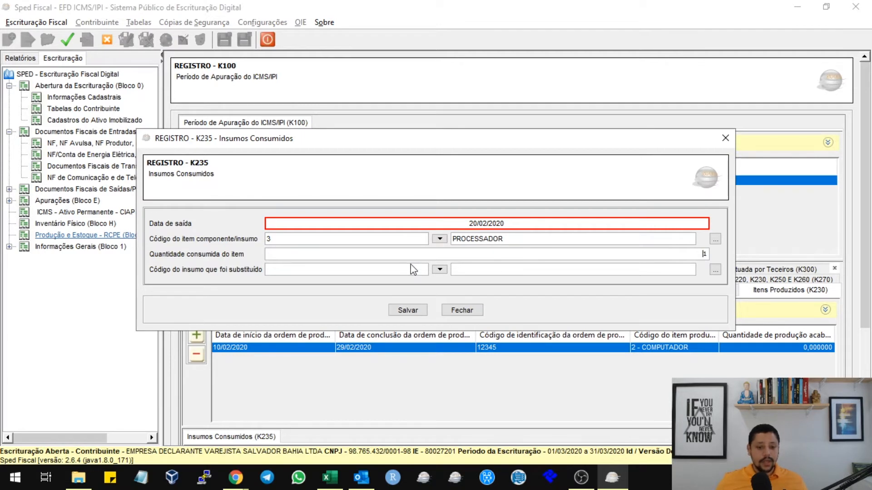
left_click(389, 271)
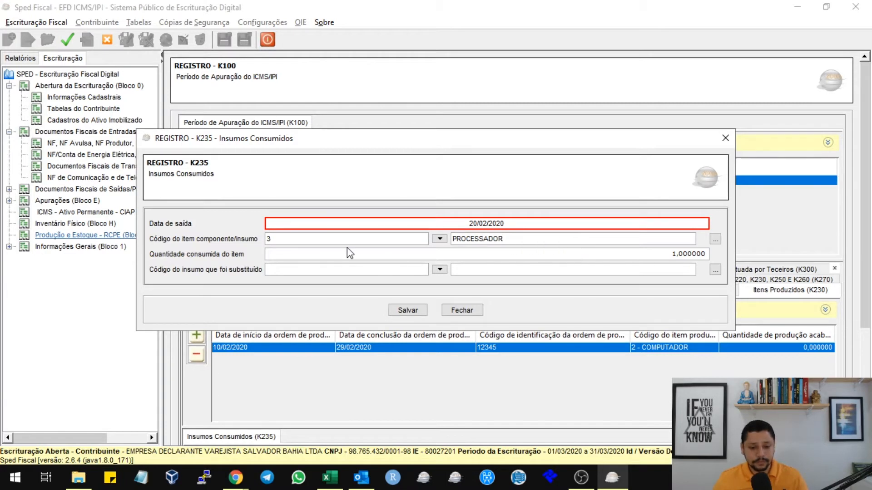
left_click(324, 256)
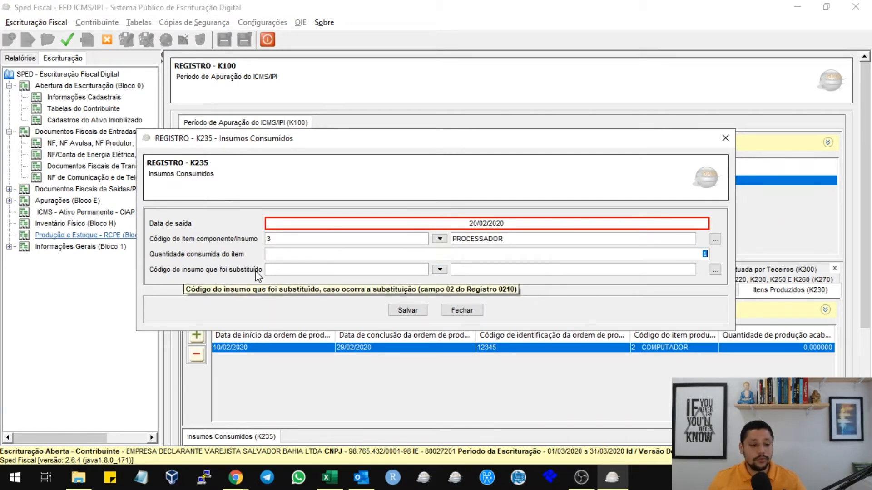
Step: Try item 3 (PROCESSADOR) as the código do insumo que foi substituído, read its error note, and clear the code
left_click(439, 270)
left_click(447, 338)
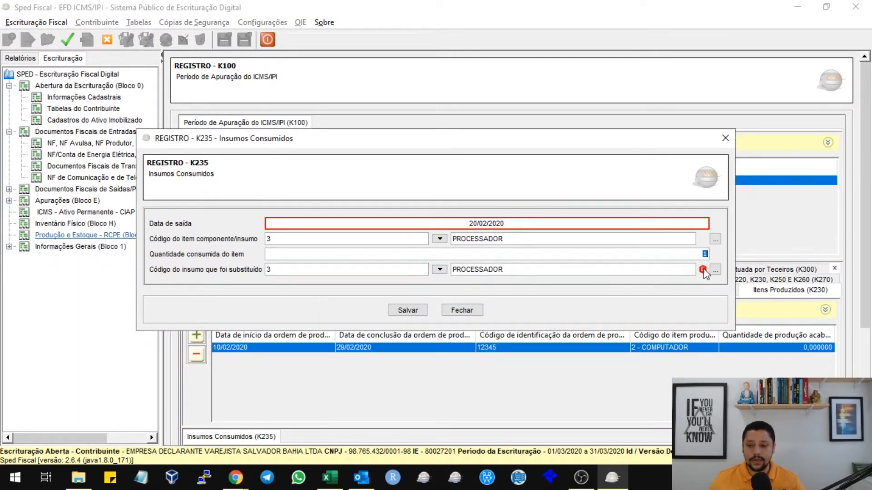
mouse_move(704, 272)
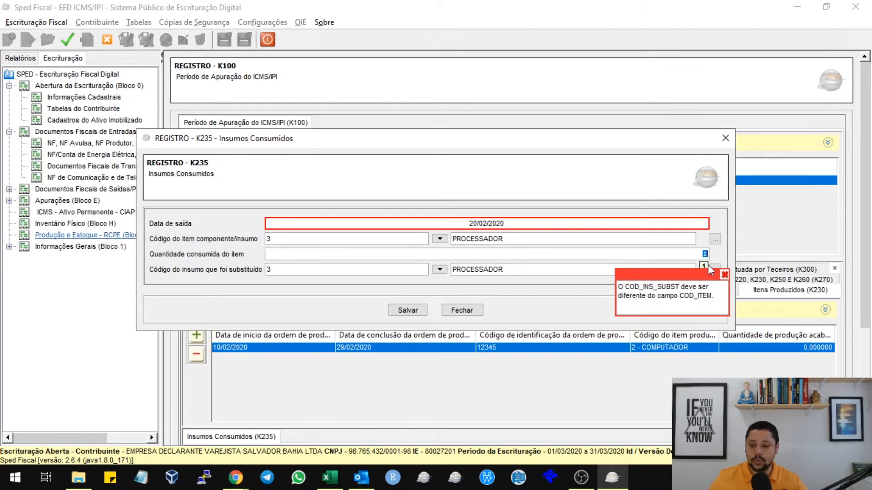
left_click(725, 275)
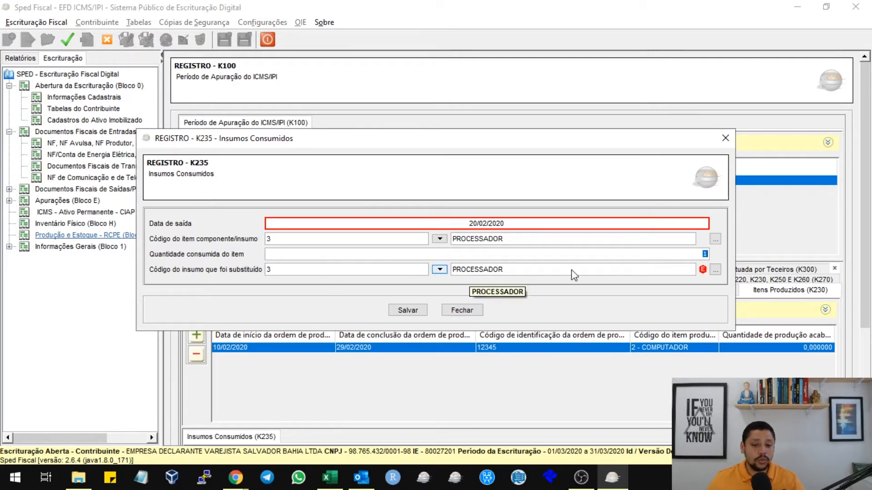
left_click(563, 241)
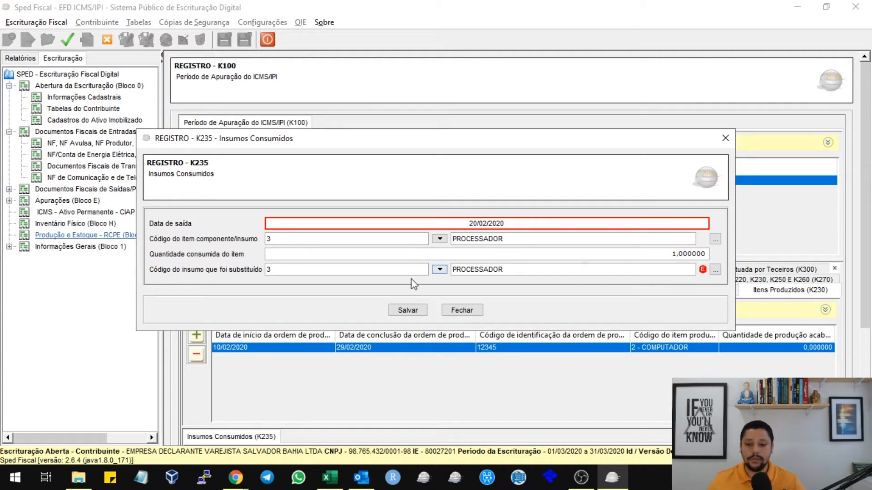
left_click(399, 271)
key("BackSpace")
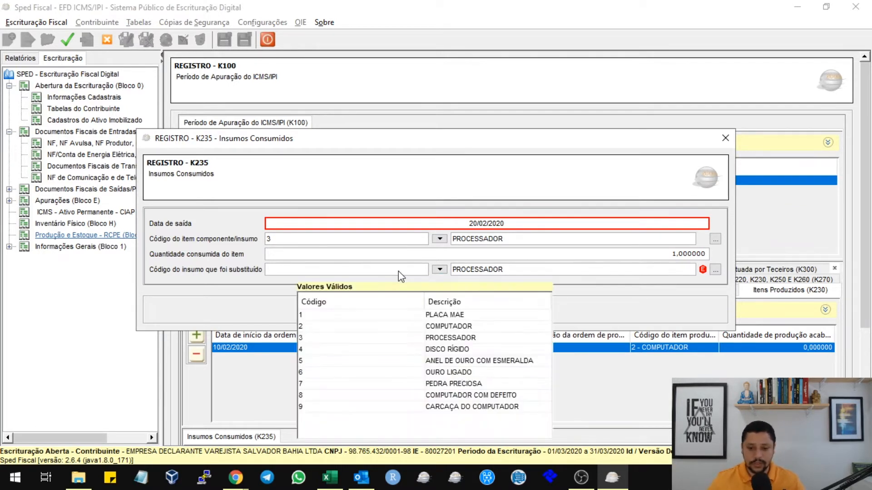
left_click(503, 254)
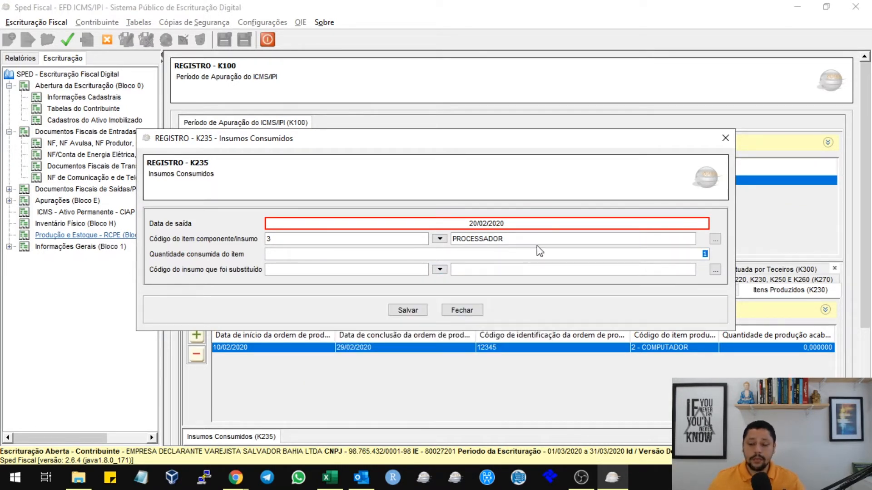
Step: Save the K235 record, then validate the escrituração with the apuração information generated and display the Erros details
left_click(404, 313)
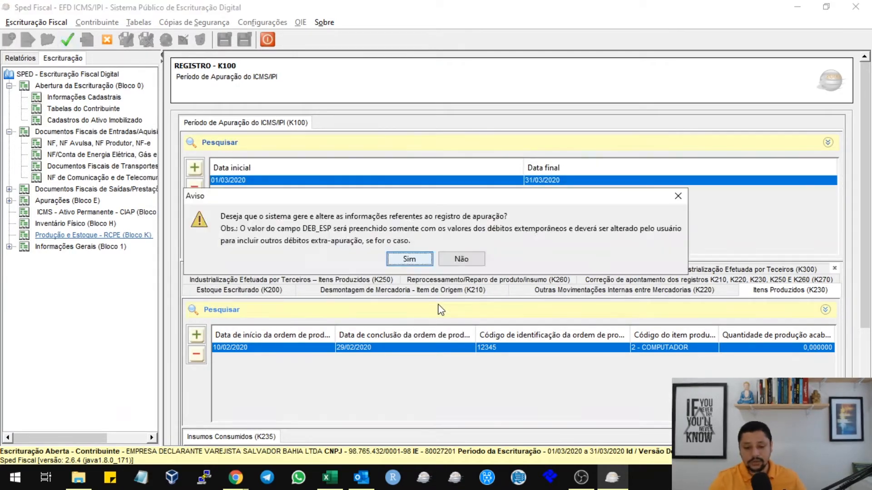
key("Return")
key("Return")
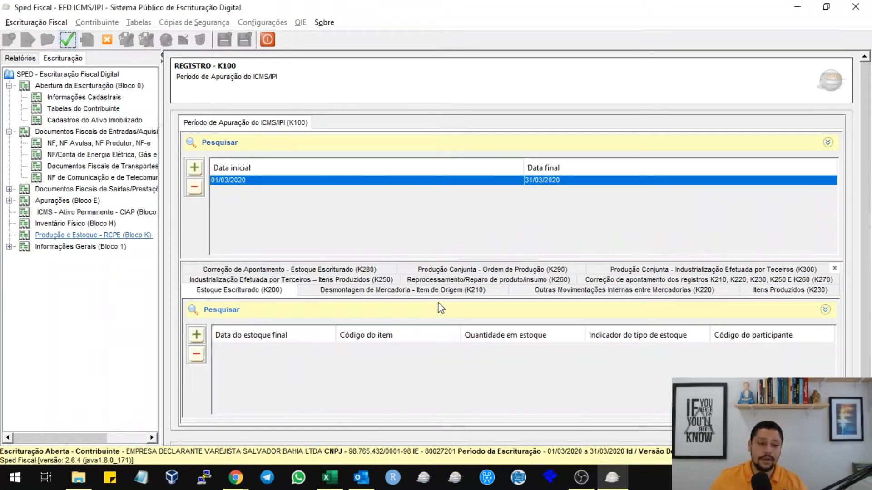
left_click(75, 46)
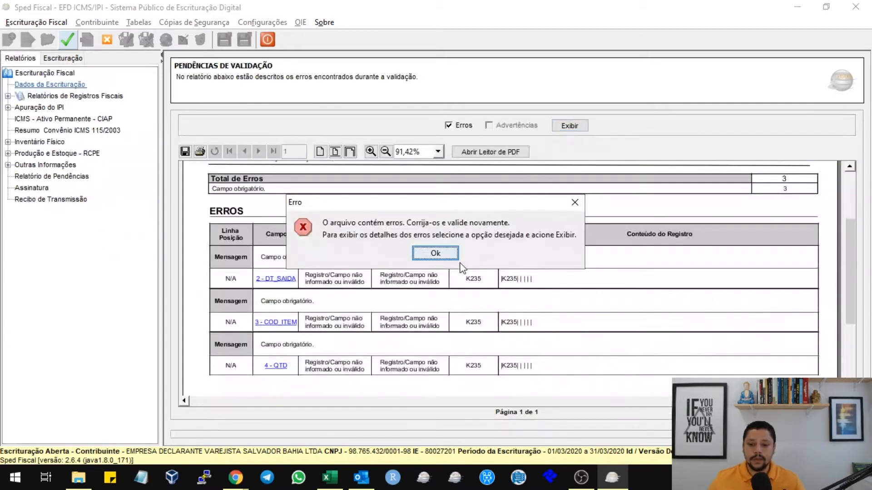
left_click(449, 256)
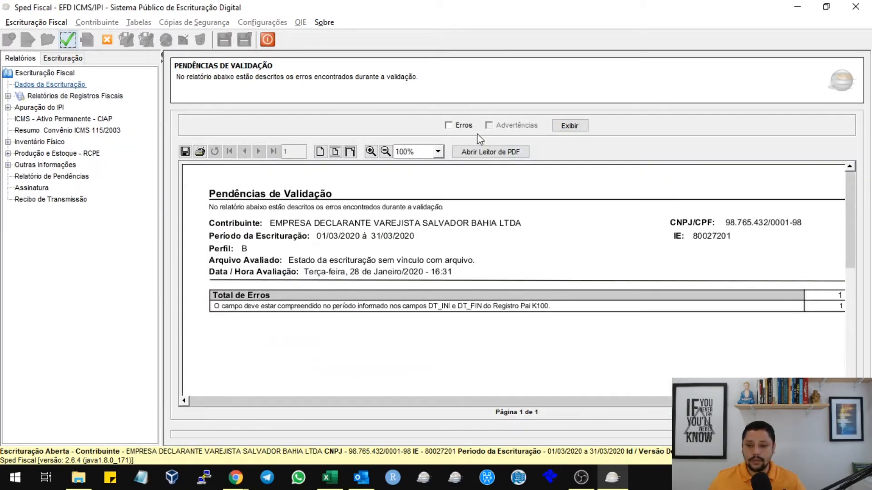
left_click(463, 125)
left_click(570, 126)
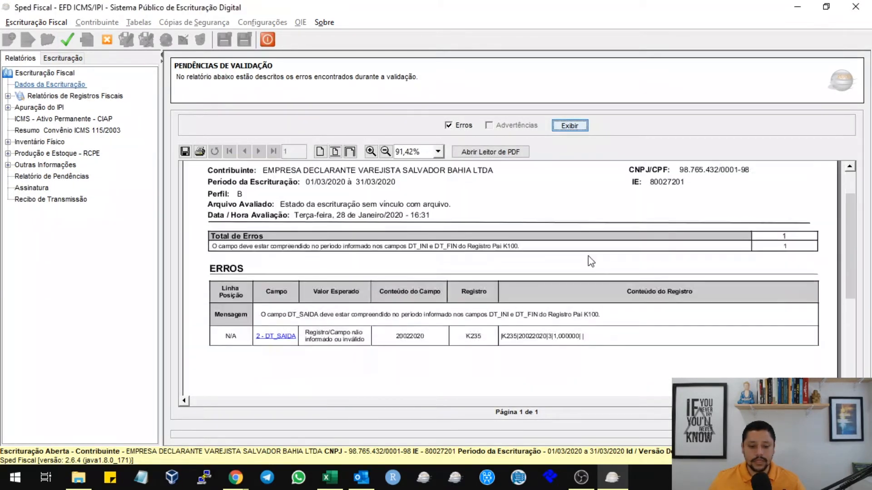
scroll(405, 312, "down", 3)
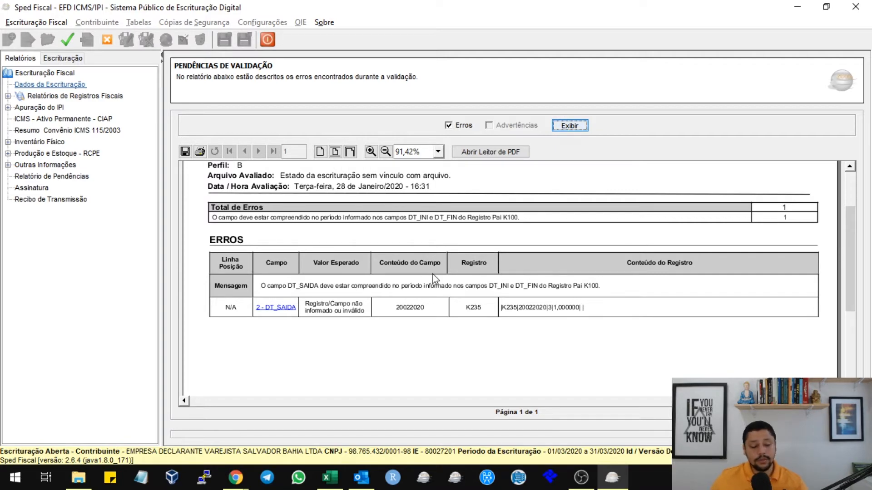
Step: Open the K235 record from the reported DT_SAIDA error, change Data de saída to 01/03/2020, and save it
left_click(289, 308)
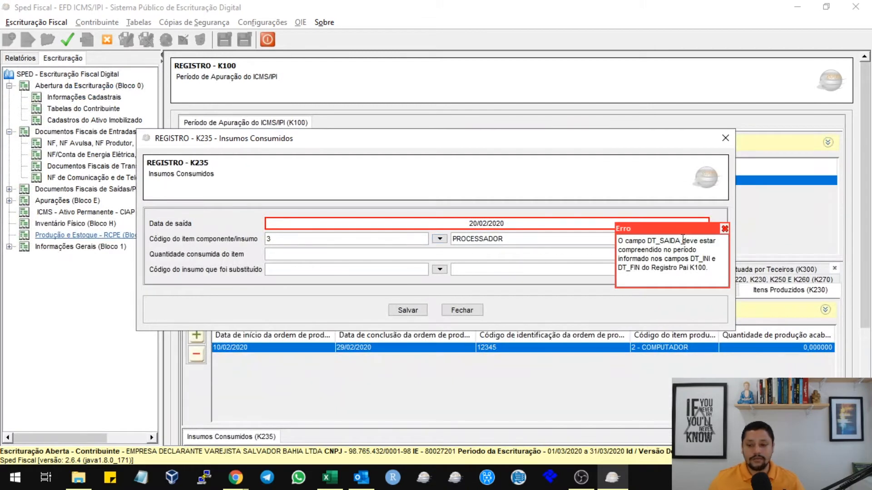
left_click(724, 227)
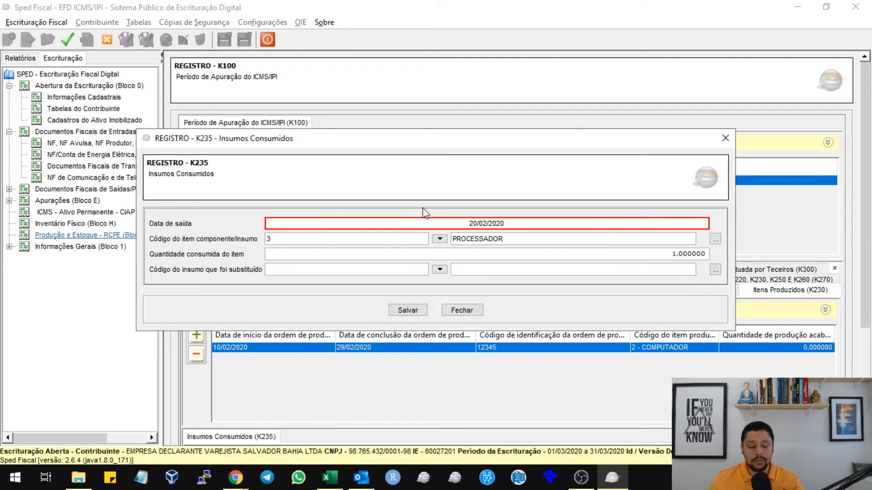
left_click(441, 224)
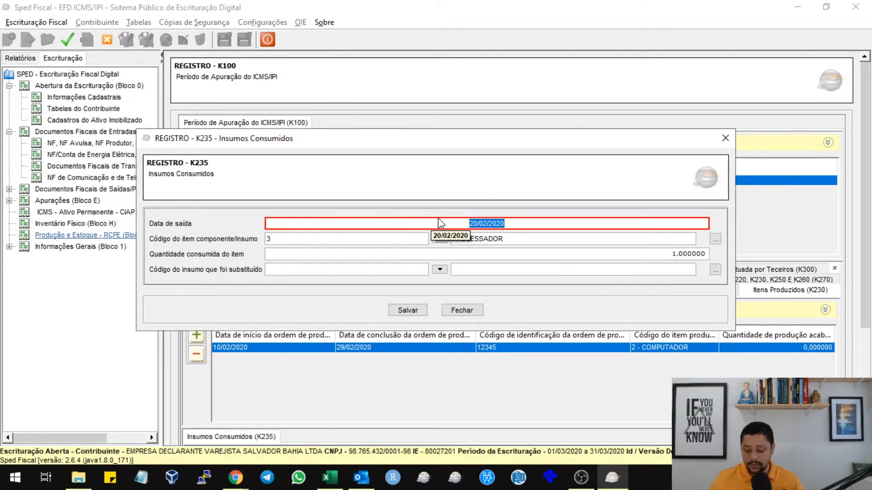
type("01/03/2020")
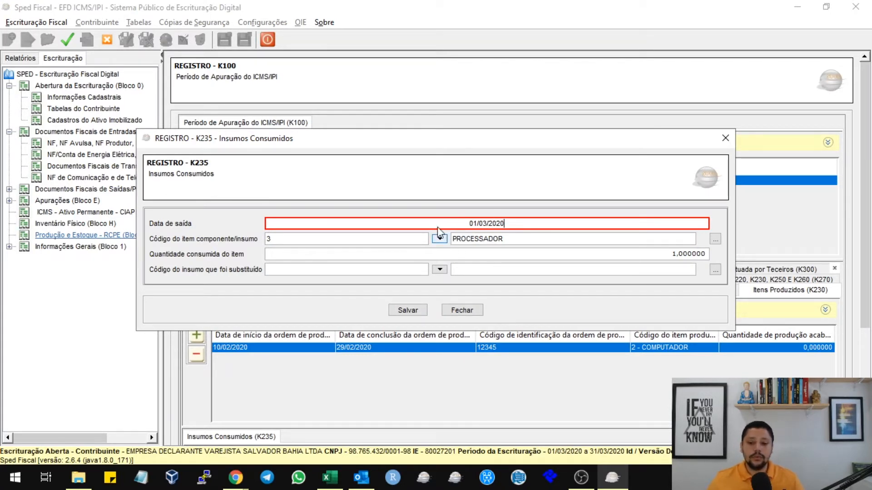
left_click(415, 311)
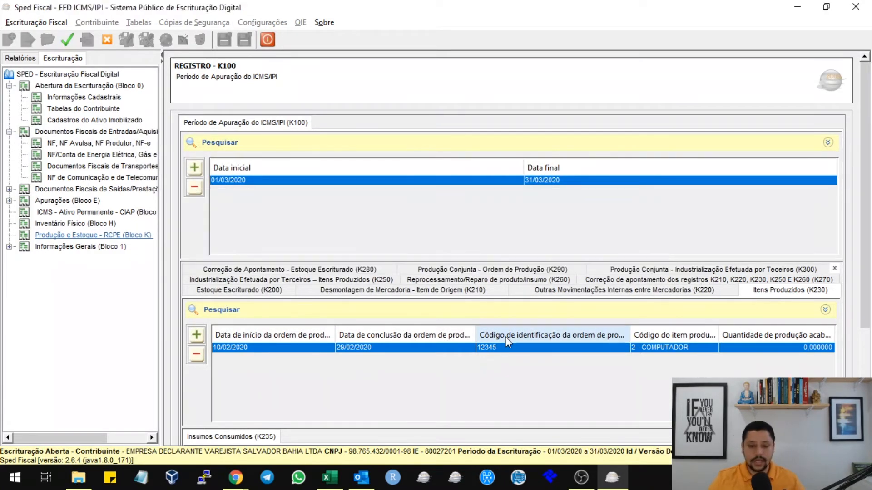
Step: Revalidate the escrituração after the Data de saída change and display the Pendências de Validação report with Erros included
left_click(69, 40)
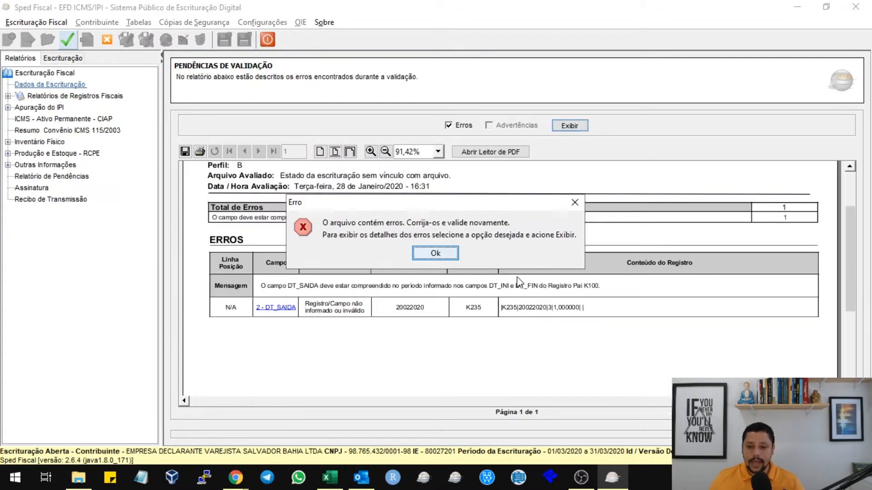
left_click(440, 254)
left_click(457, 127)
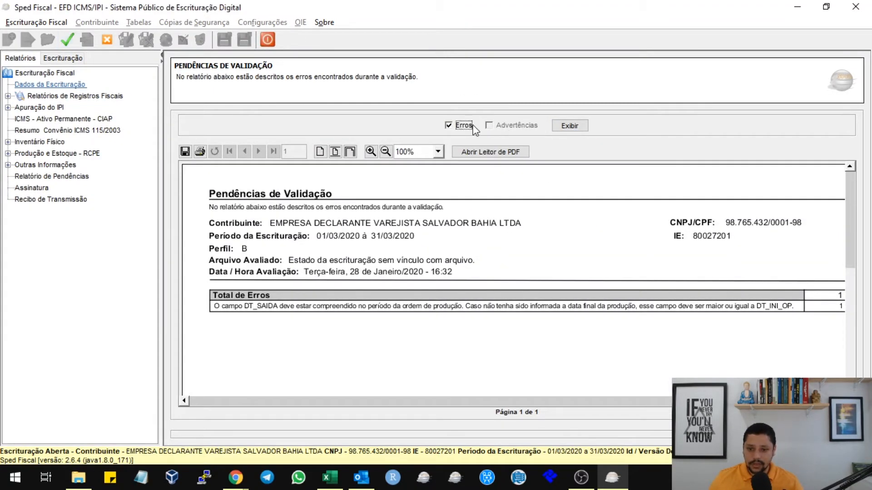
left_click(556, 129)
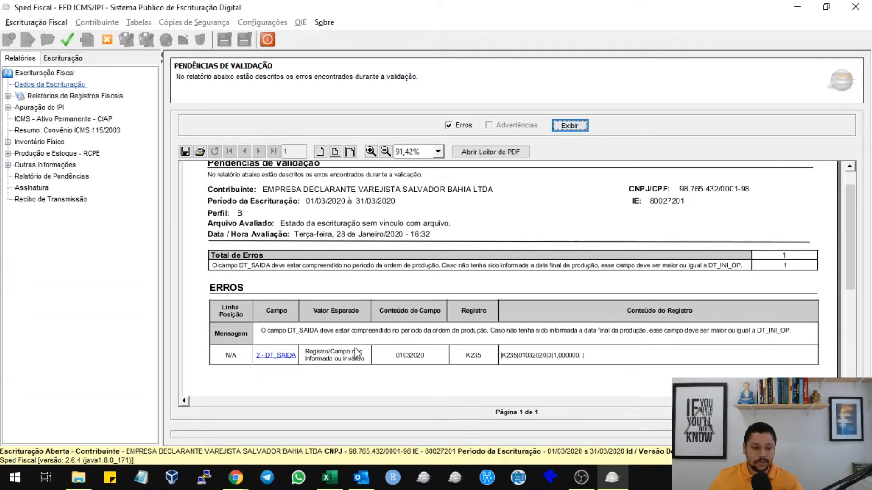
Step: Open the K235 record flagged for DT_SAIDA, read and dismiss the error note, and close the record without changes
left_click(278, 356)
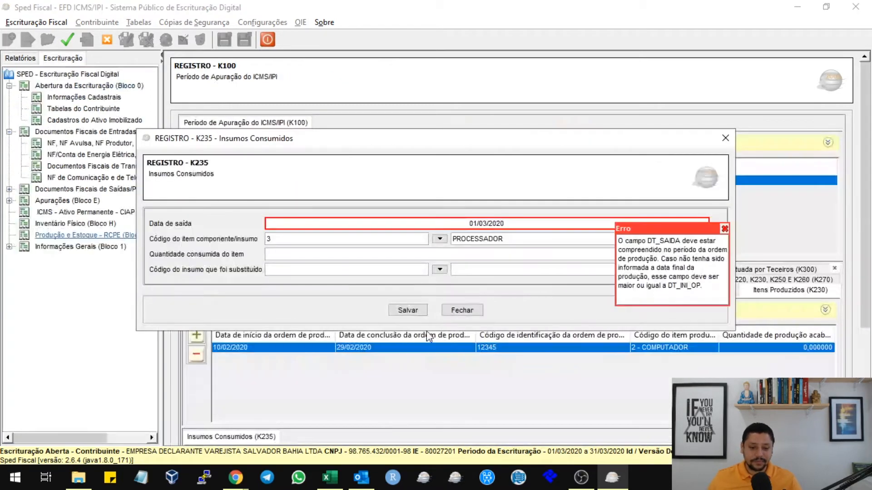
left_click(723, 229)
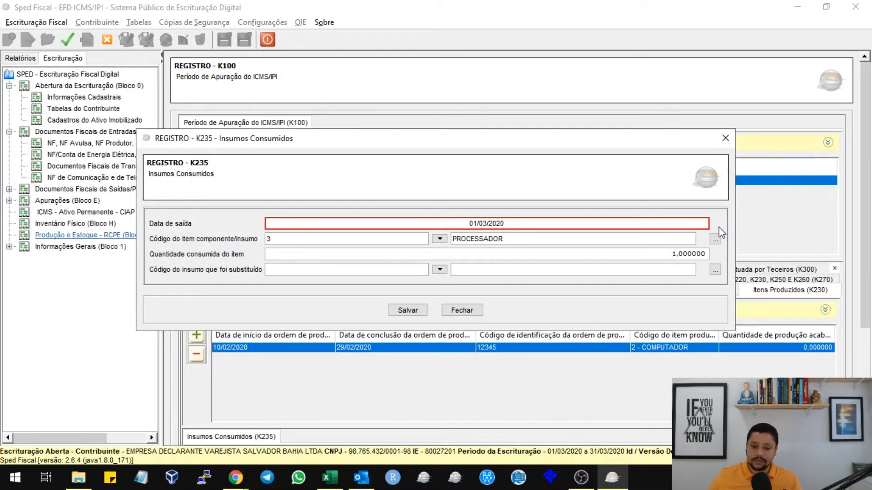
left_click(462, 310)
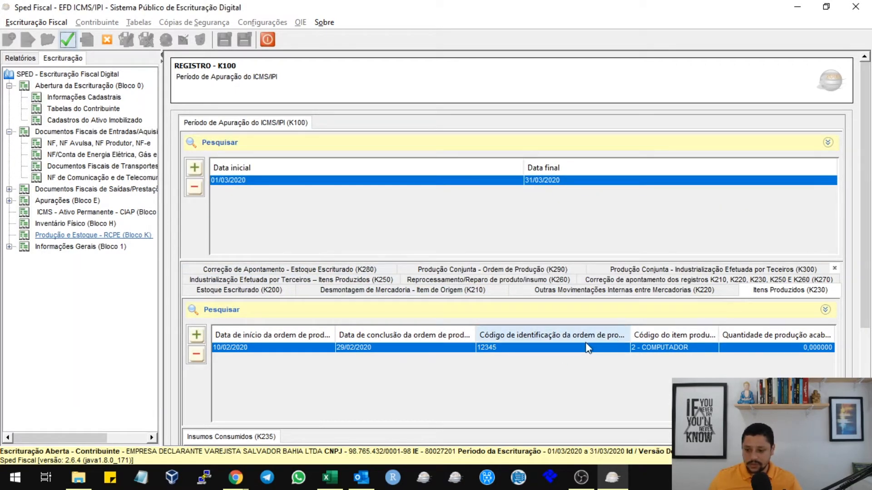
Step: Review the production order's start date, completion date and finished quantity in the K230 COMPUTADOR record, leaving its values unchanged
double_click(565, 346)
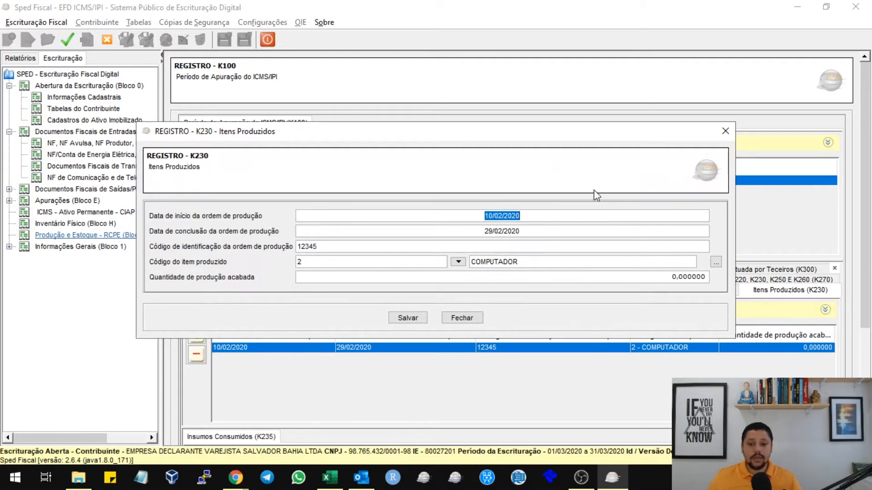
left_click(496, 231)
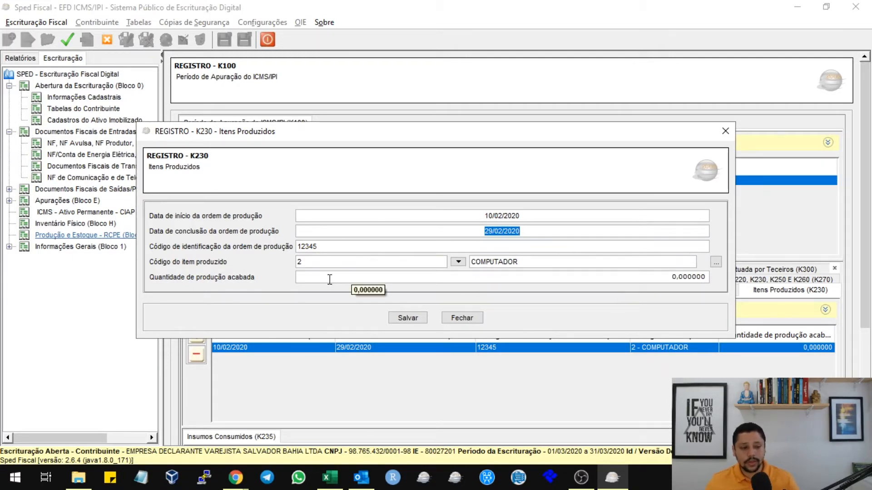
left_click(410, 320)
double_click(395, 348)
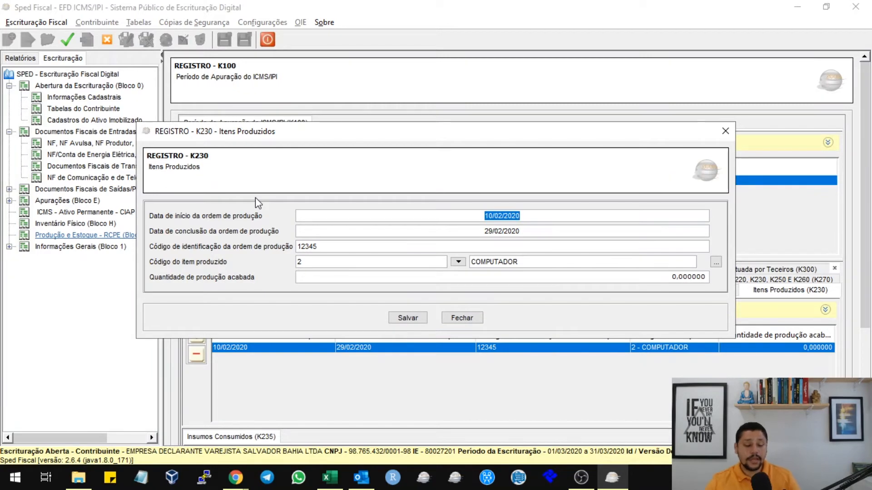
left_click(479, 320)
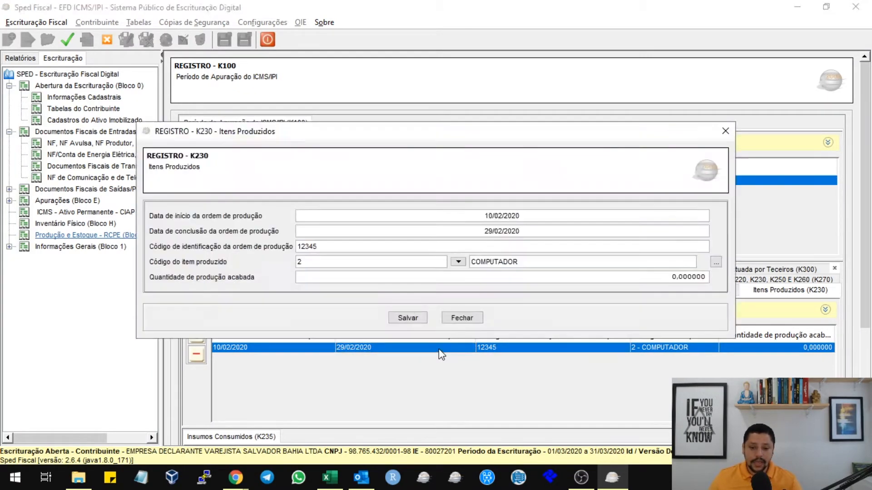
double_click(439, 349)
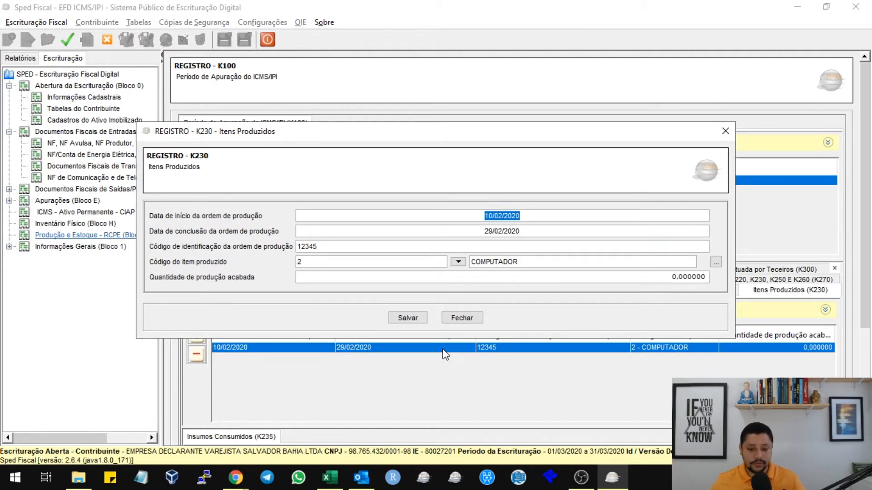
left_click(408, 318)
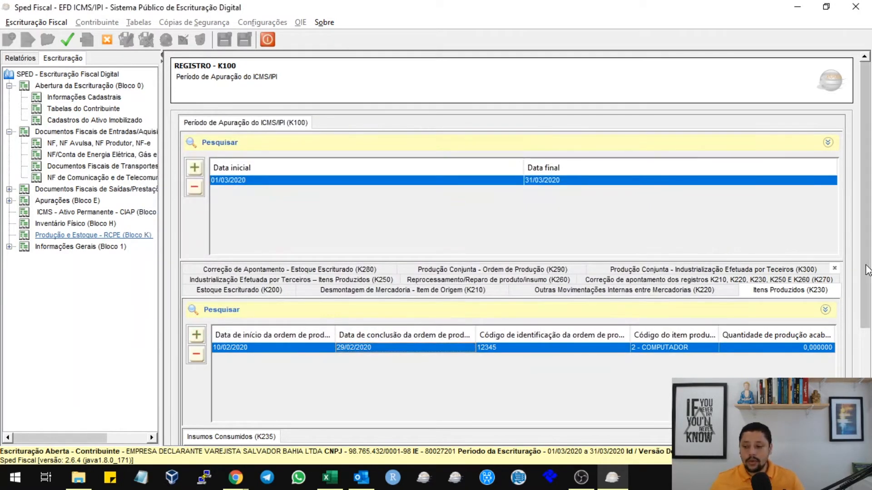
Step: Open the K235 PROCESSADOR record, review its exit date and substituted-input field, and close it without changes
scroll(454, 336, "down", 3)
double_click(456, 336)
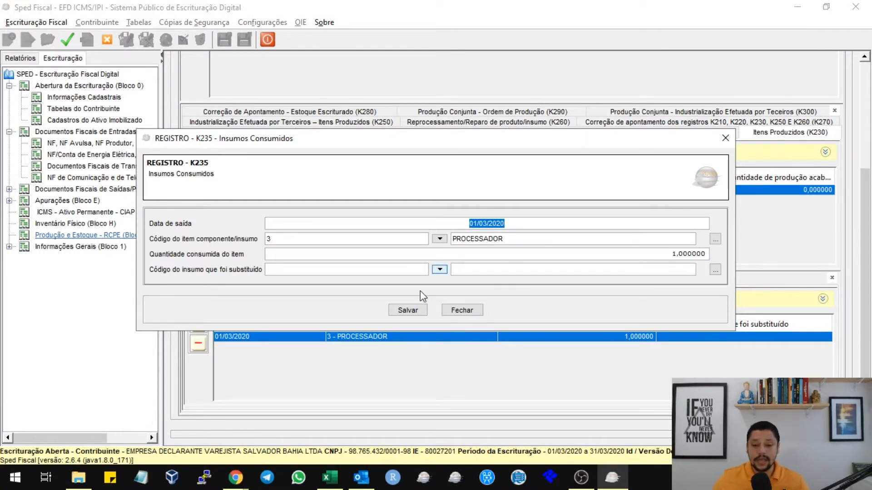
left_click(443, 312)
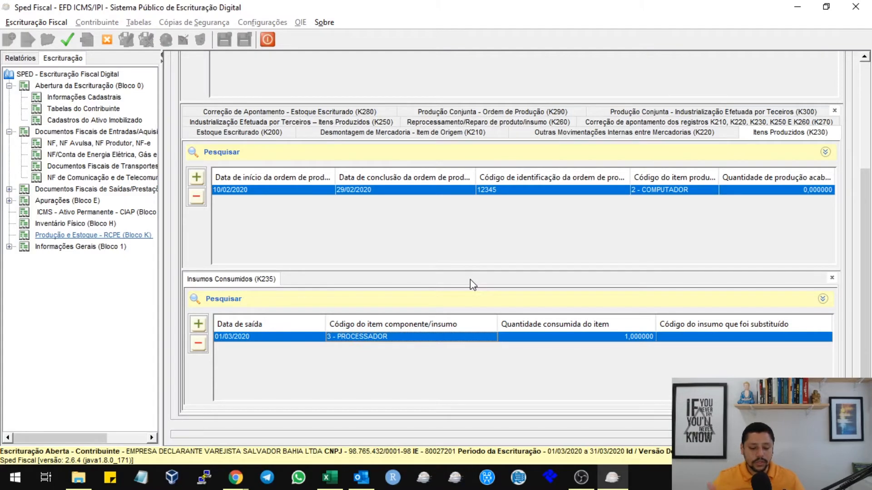
Step: Switch to the MindMeister map in Chrome, review the DT_FIN_OP filling rules, and return to Sped Fiscal
left_click(612, 479)
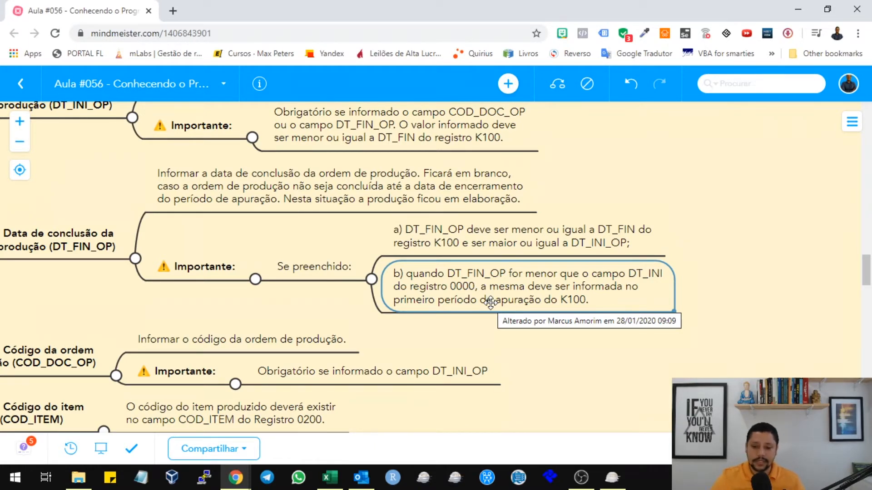
left_click_drag(590, 381, 691, 390)
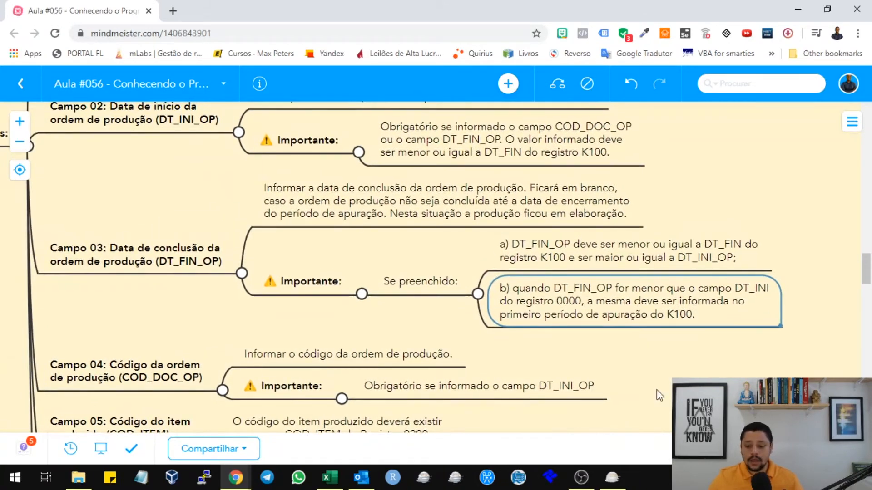
left_click(612, 478)
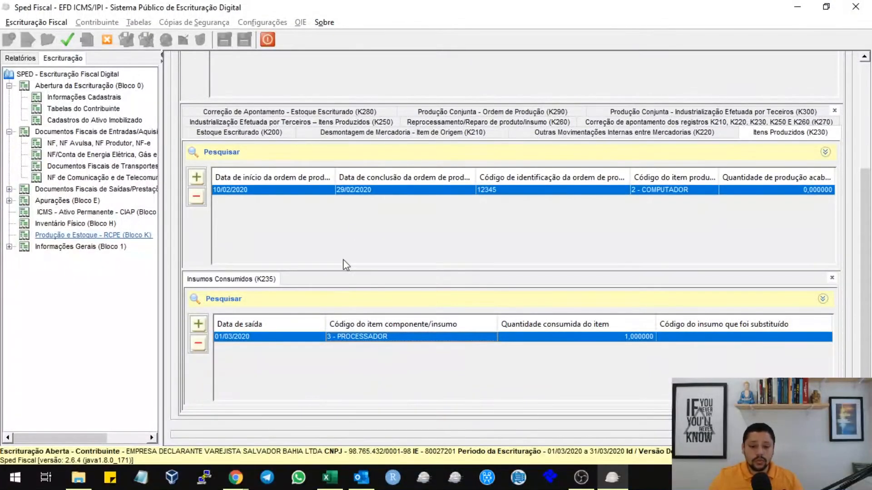
Step: In the K230 COMPUTADOR record, set Data de início to 01/03/2020 and Data de conclusão to 20/03/2020
double_click(383, 189)
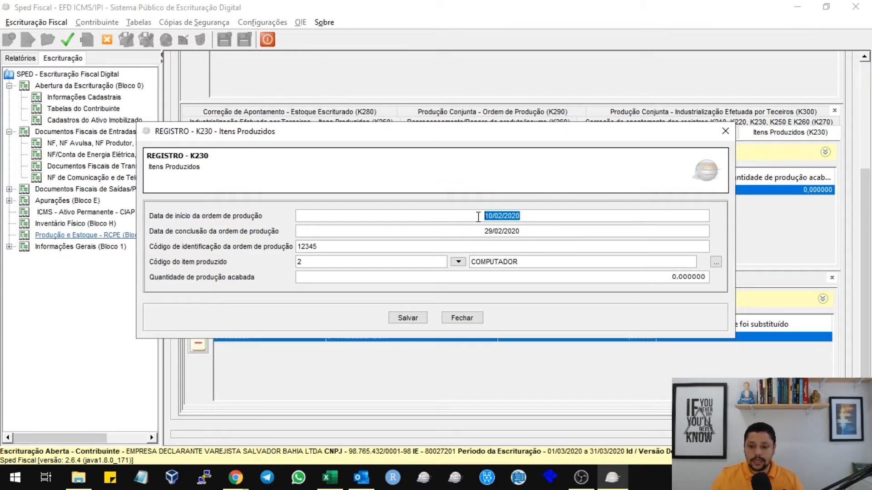
key("BackSpace")
type("01032020")
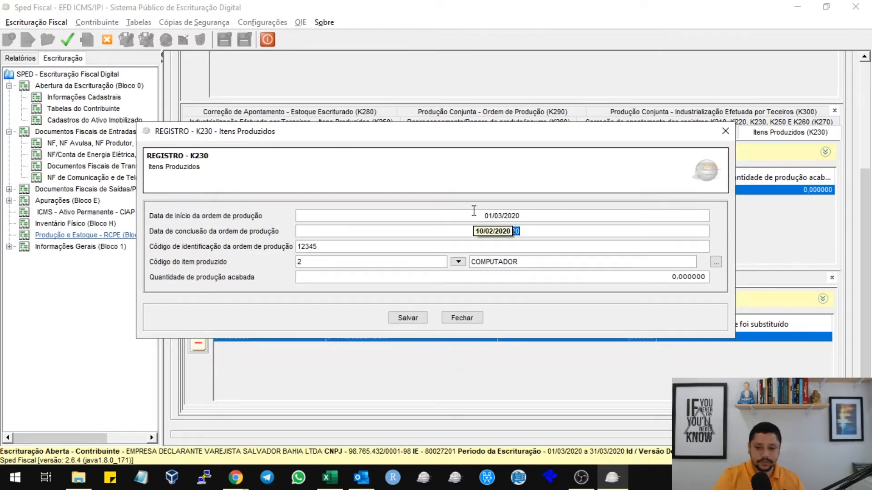
key("Tab")
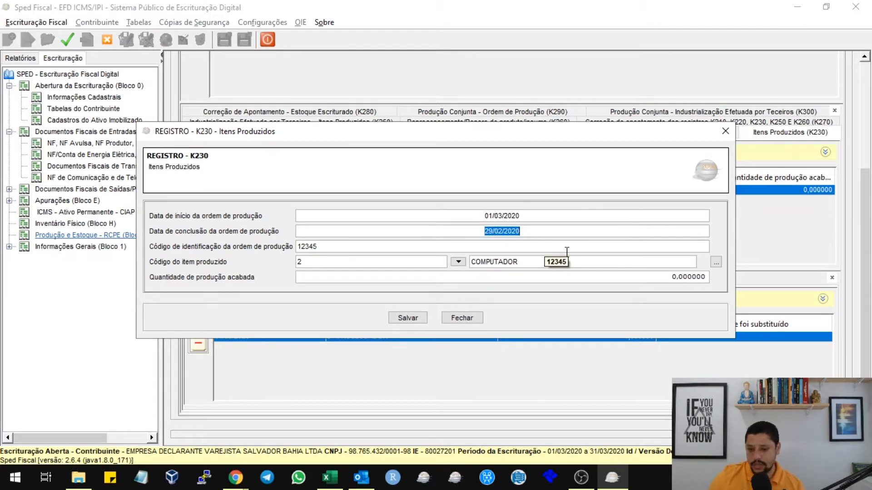
key("BackSpace")
type("20032020")
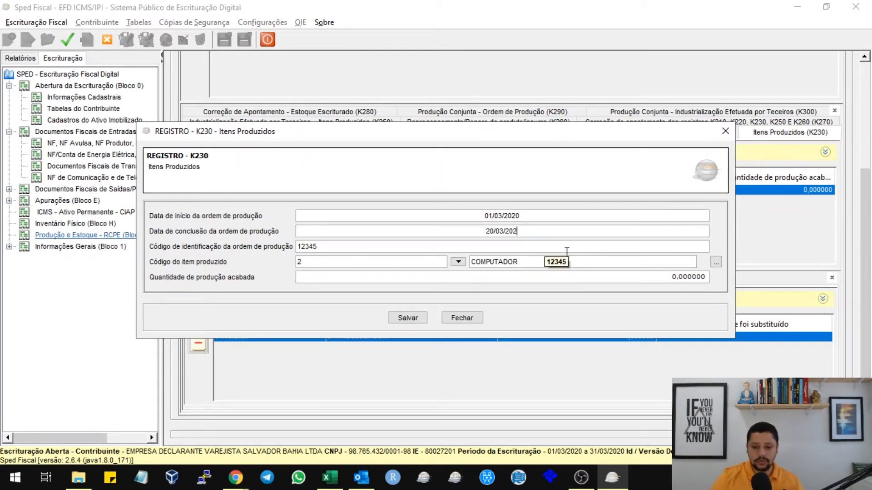
key("Tab")
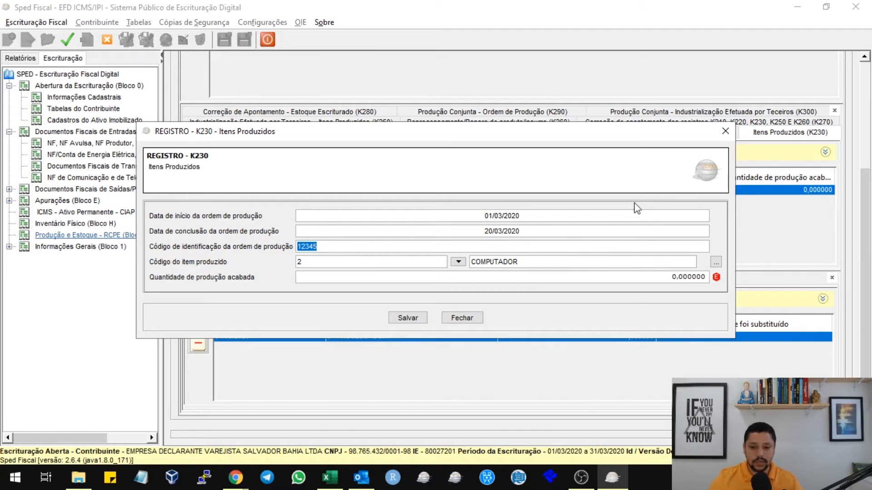
Step: Set Quantidade de produção acabada to 10, check the order and item codes, and save the K230 record
left_click(588, 274)
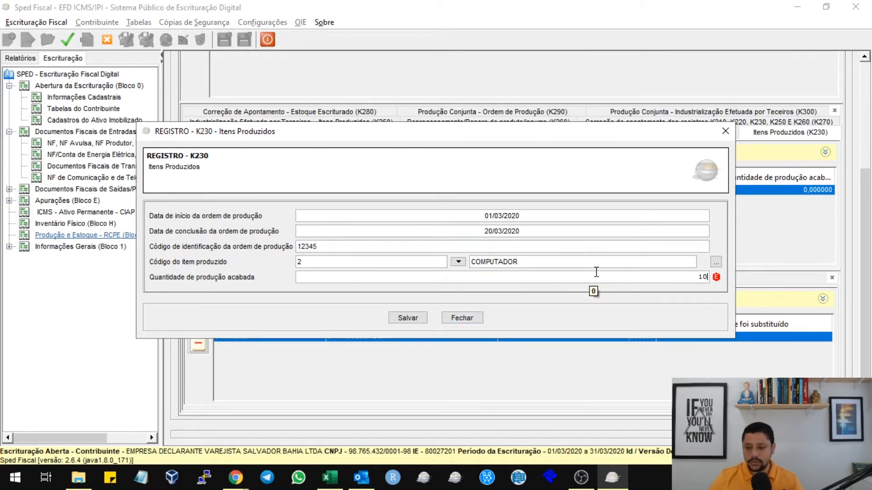
left_click(603, 247)
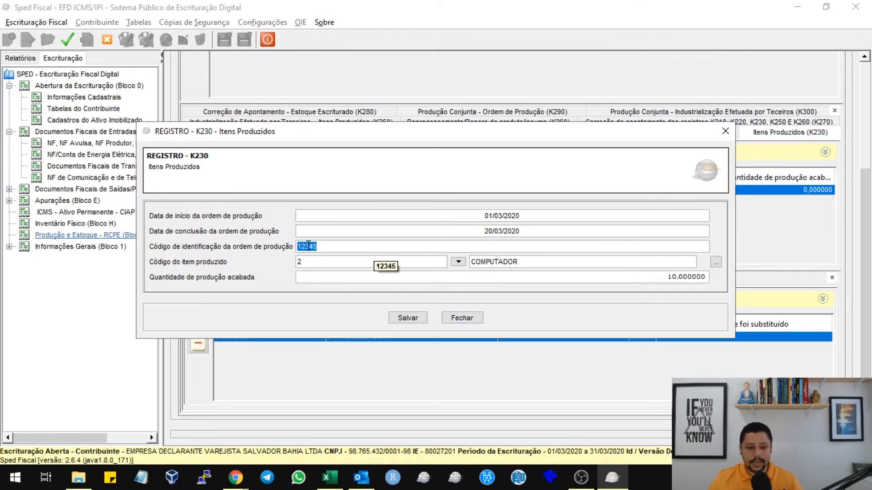
left_click(317, 260)
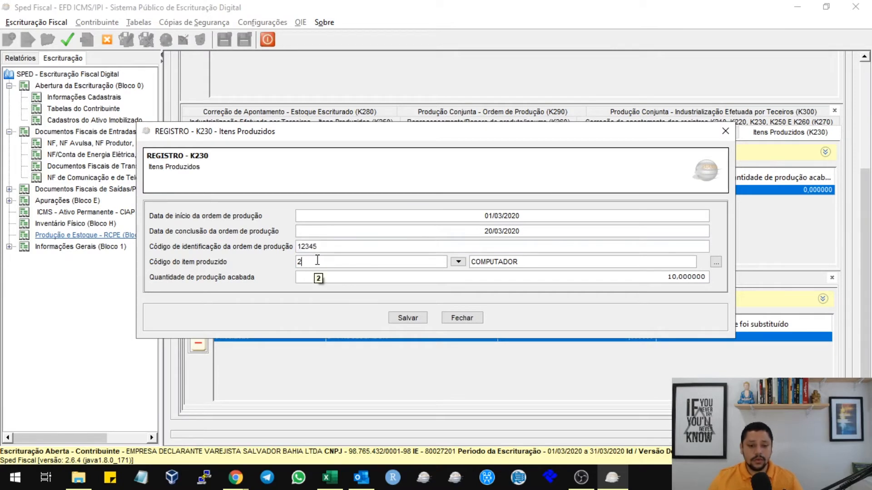
left_click(524, 262)
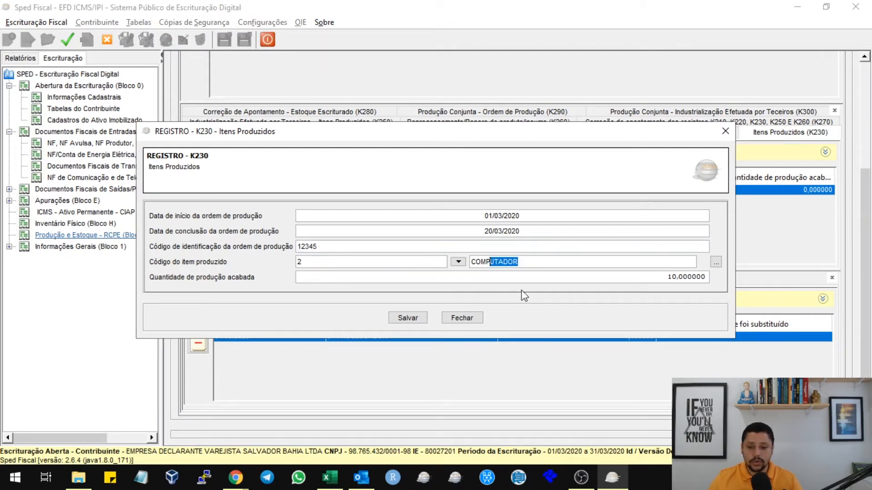
left_click(543, 278)
left_click(403, 319)
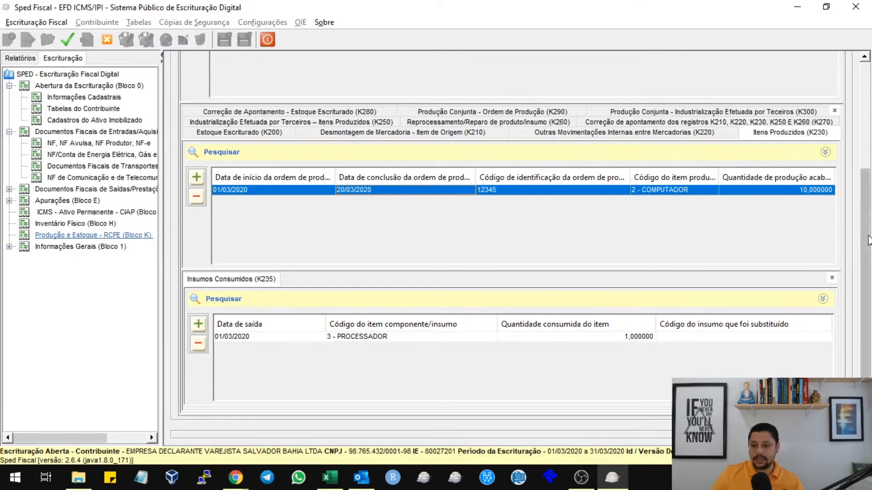
Step: Add and save a K235 record with Data de saída 05/03/2020, item 1 PLACA MAE and Quantidade consumida 10
left_click(198, 324)
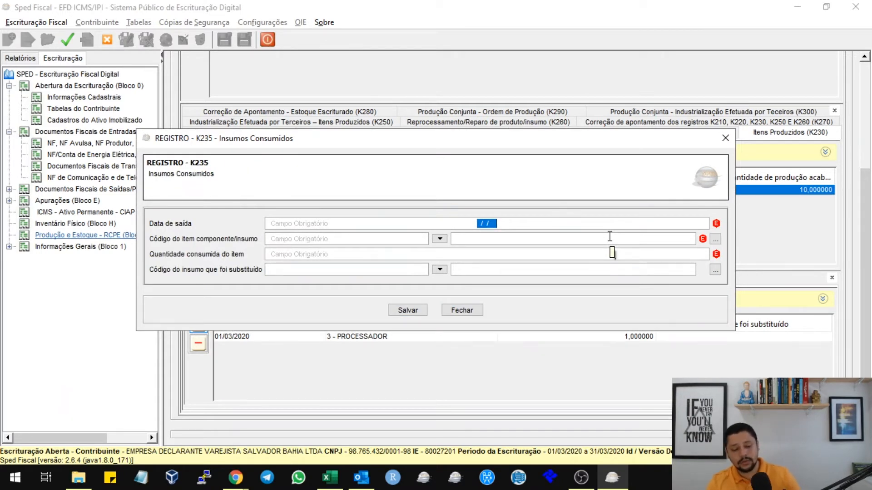
type("05/")
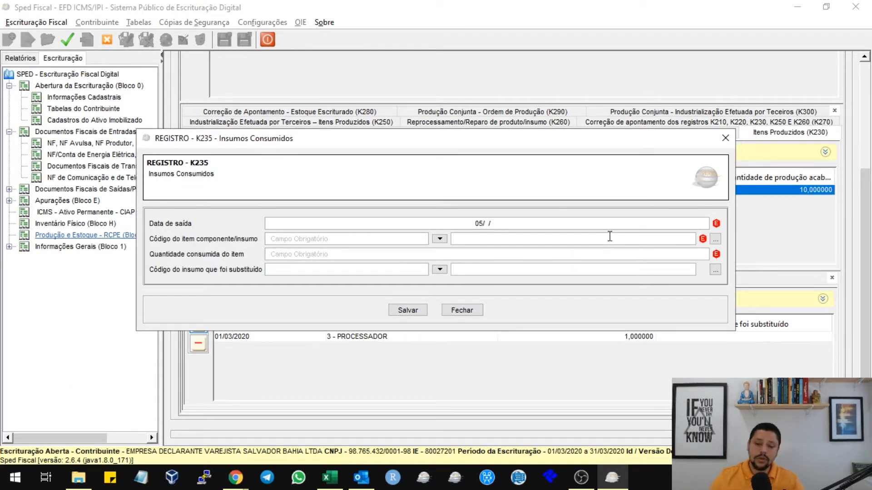
type("3")
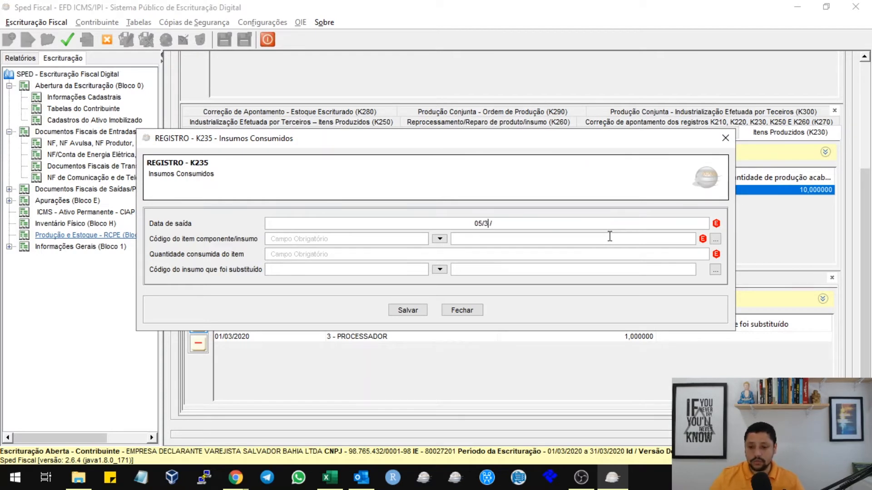
key("BackSpace")
type("0")
type("0")
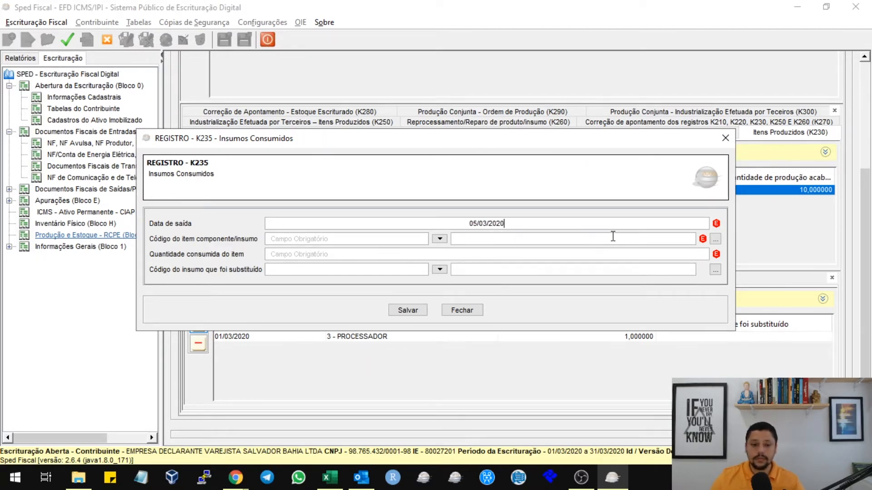
left_click(442, 240)
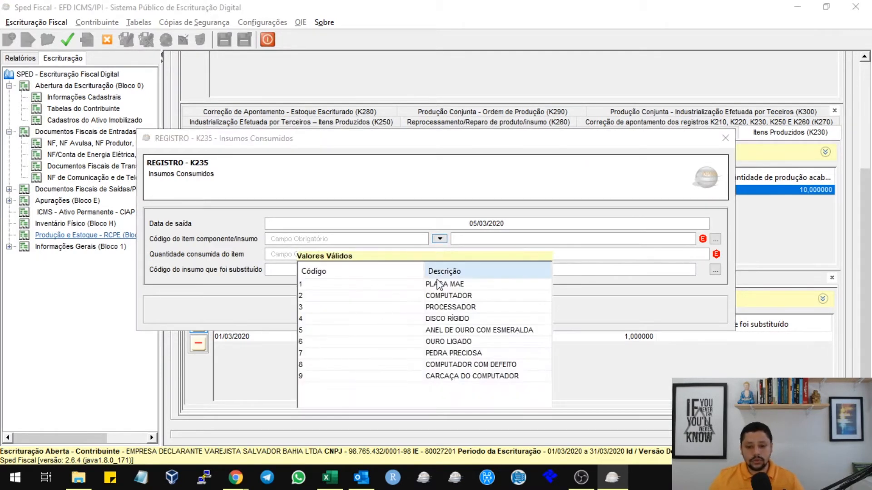
left_click(456, 289)
left_click(513, 254)
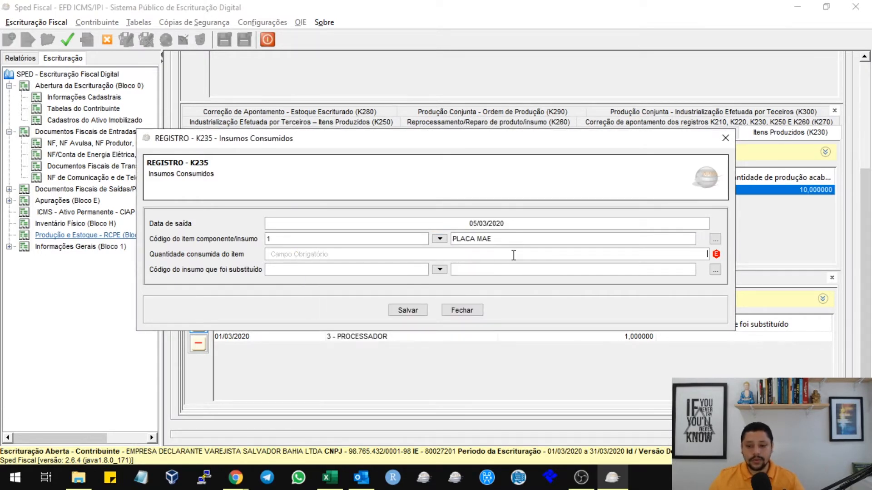
type("10")
key("Tab")
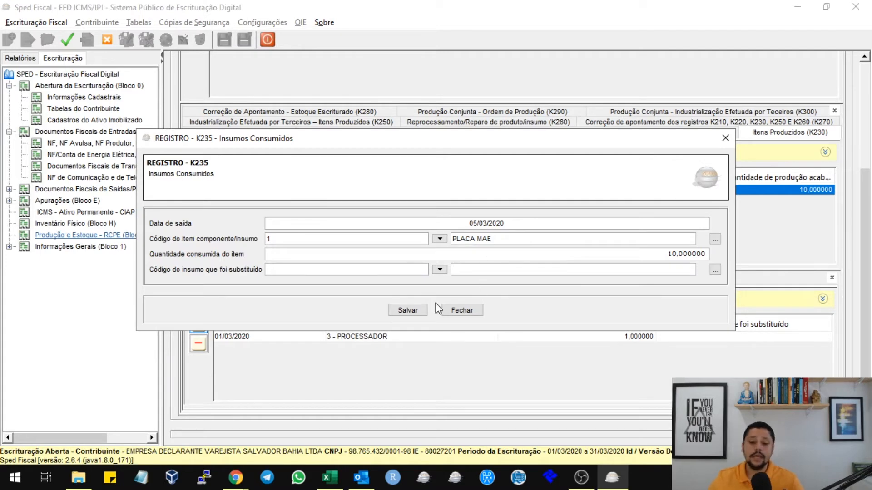
left_click(411, 310)
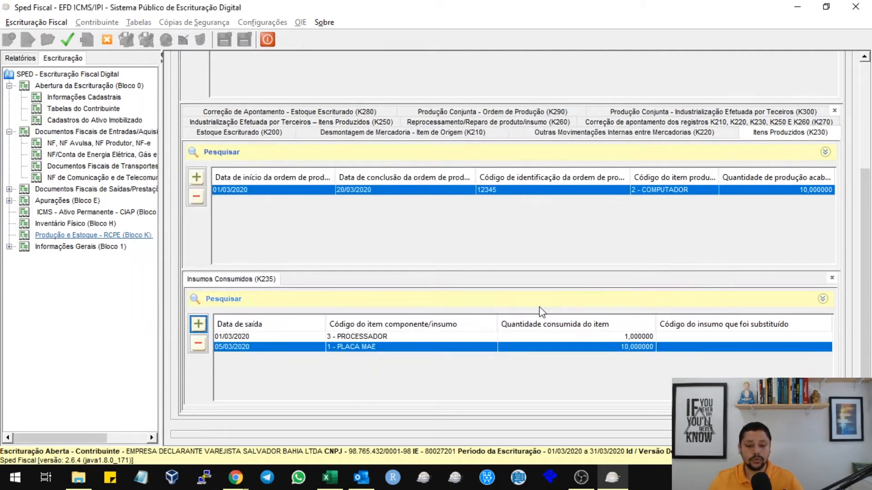
Step: Change the K235 PROCESSADOR record to Data de saída 06/03/2020 and Quantidade consumida 10, and save it
double_click(323, 337)
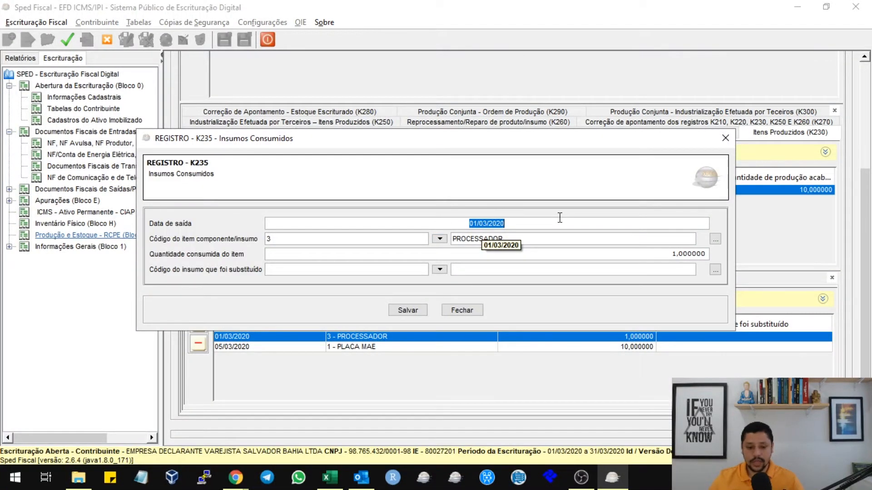
type("06032020")
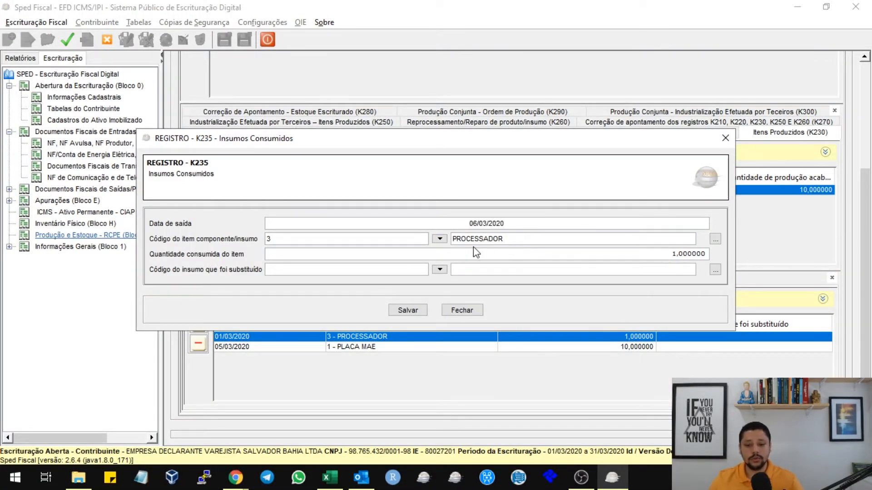
left_click(473, 250)
type("10")
key("Tab")
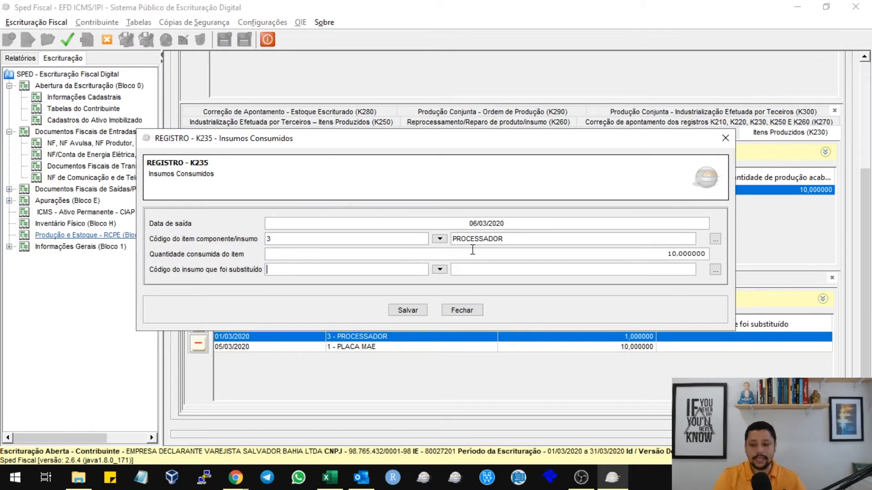
left_click(419, 311)
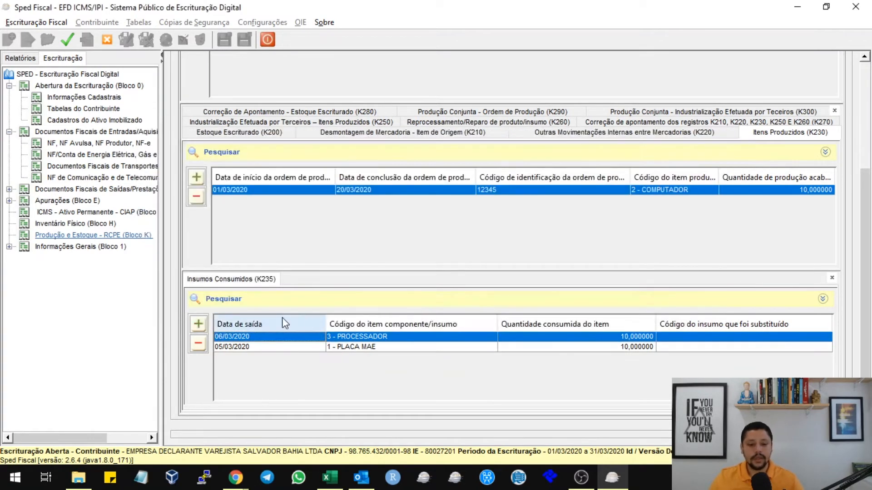
Step: Add and save a K235 record with Data de saída 07/03/2020, item 4 DISCO RÍGIDO and Quantidade consumida 10
left_click(204, 325)
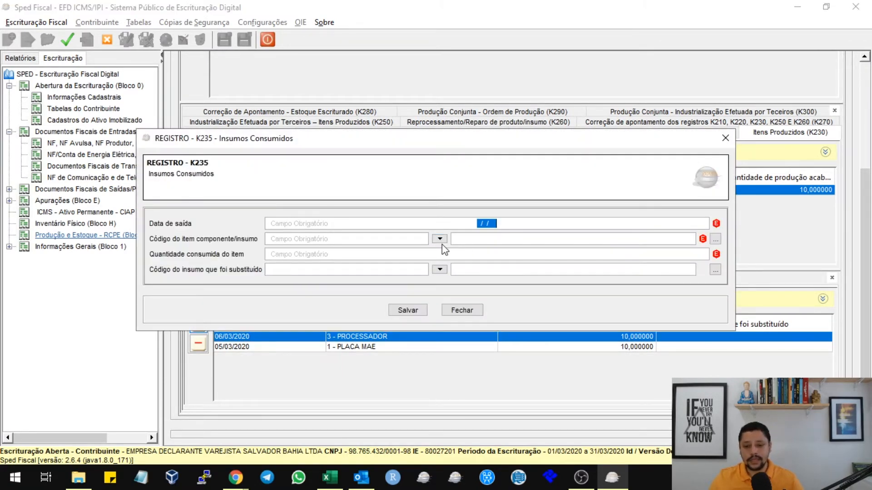
type("07032020")
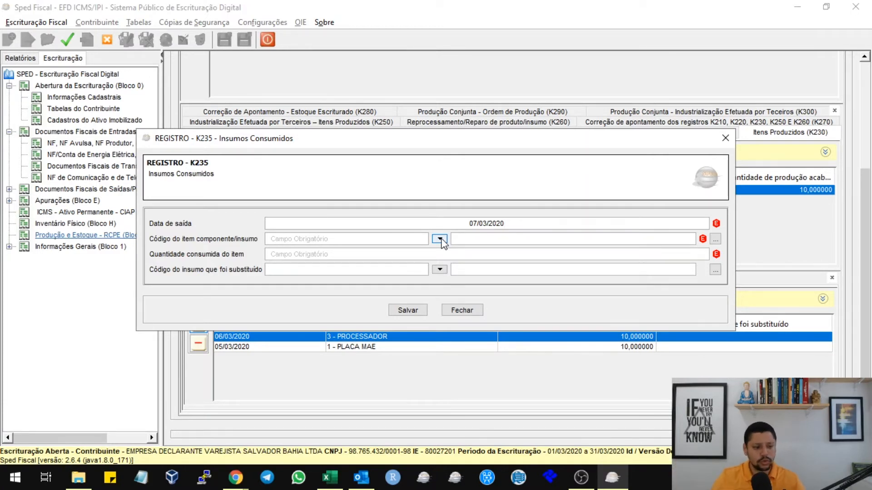
left_click(440, 239)
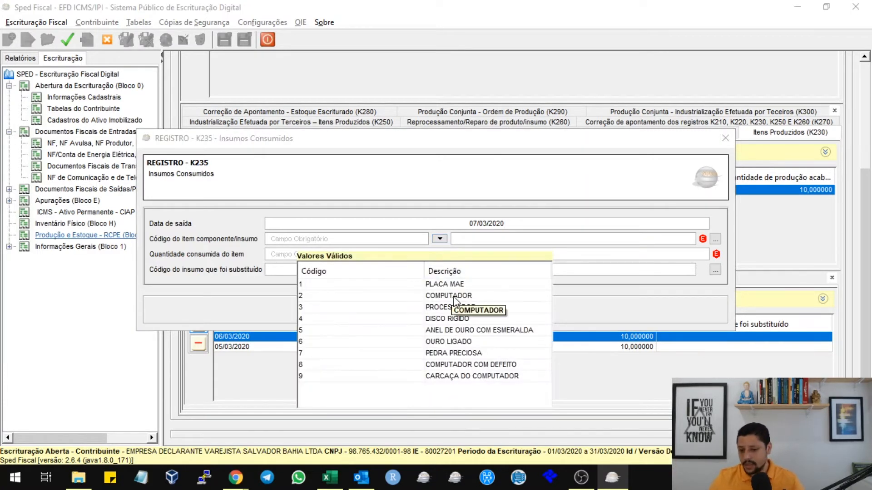
left_click(475, 308)
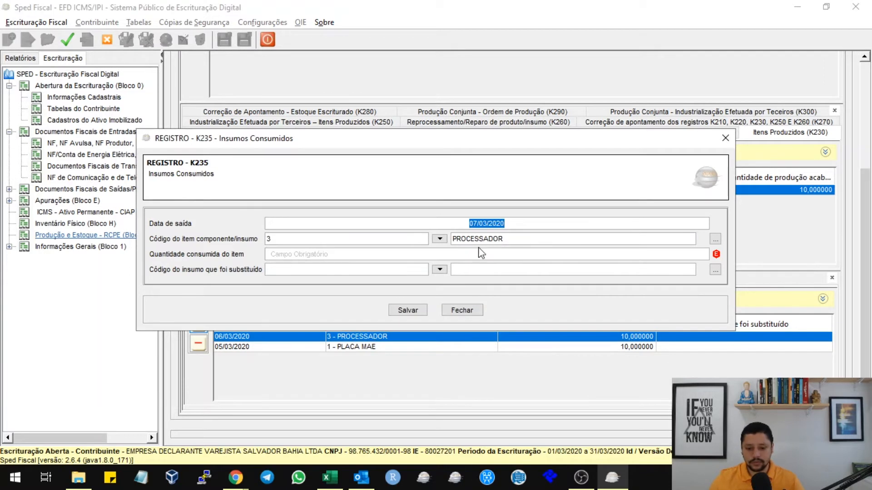
left_click(439, 239)
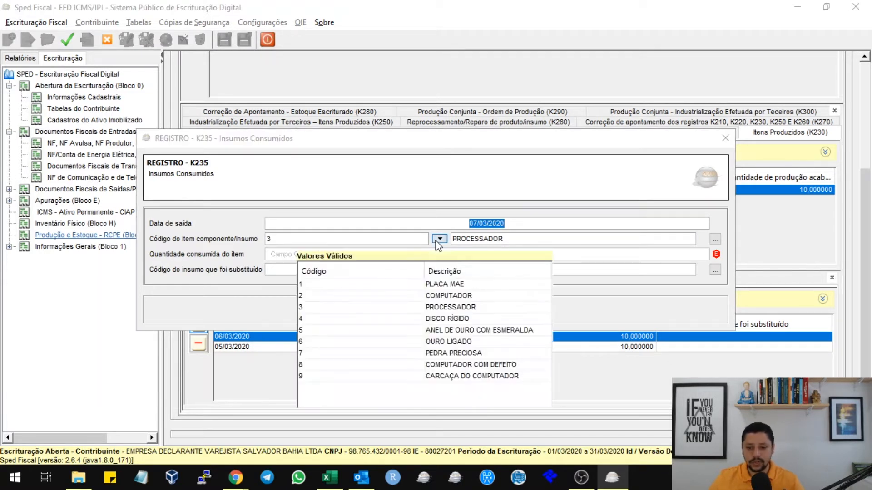
left_click(447, 319)
left_click(471, 254)
type("10")
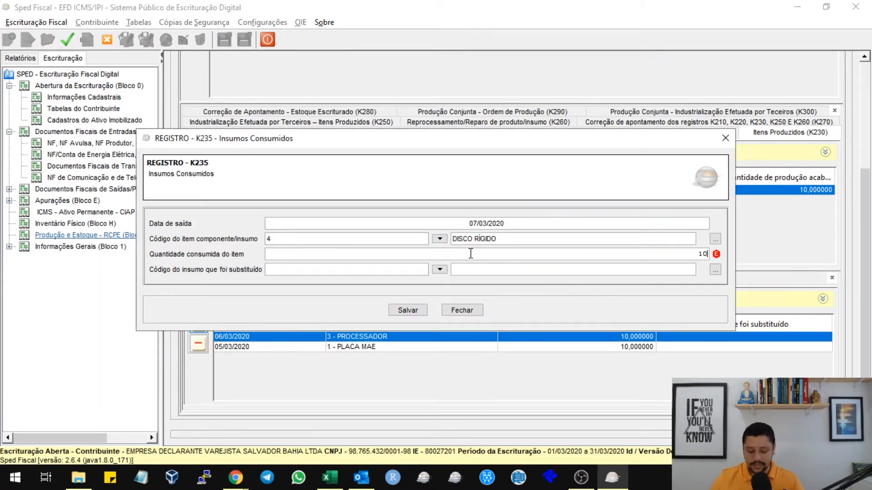
key("Tab")
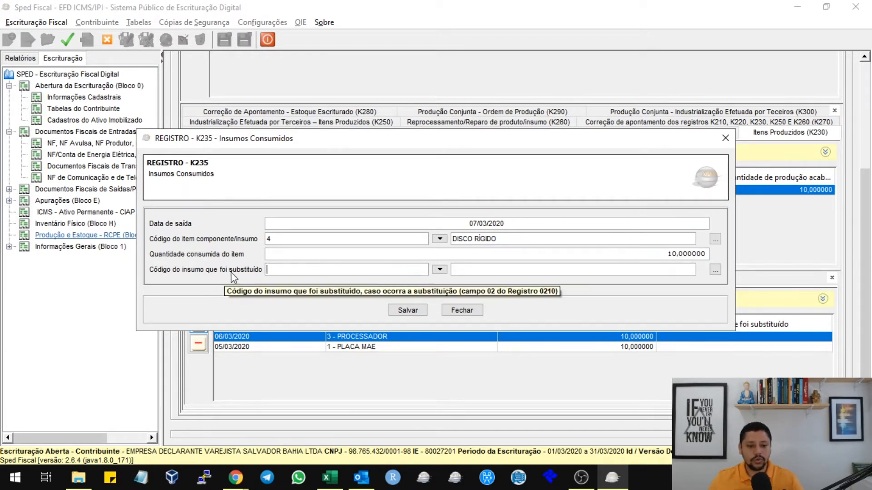
left_click(391, 309)
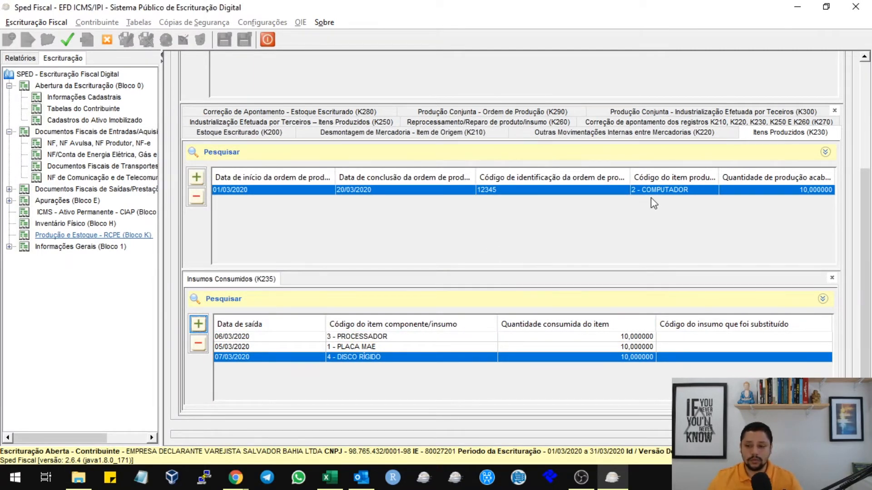
Step: Review the three K235 consumed-input records, check the K230 COMPUTADOR record's dates and quantity, and save it without changes
left_click(409, 337)
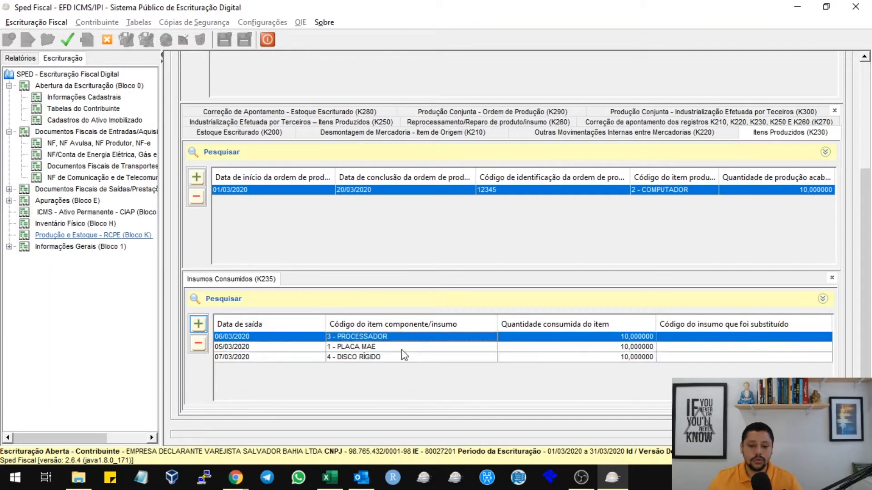
left_click(401, 347)
left_click(395, 357)
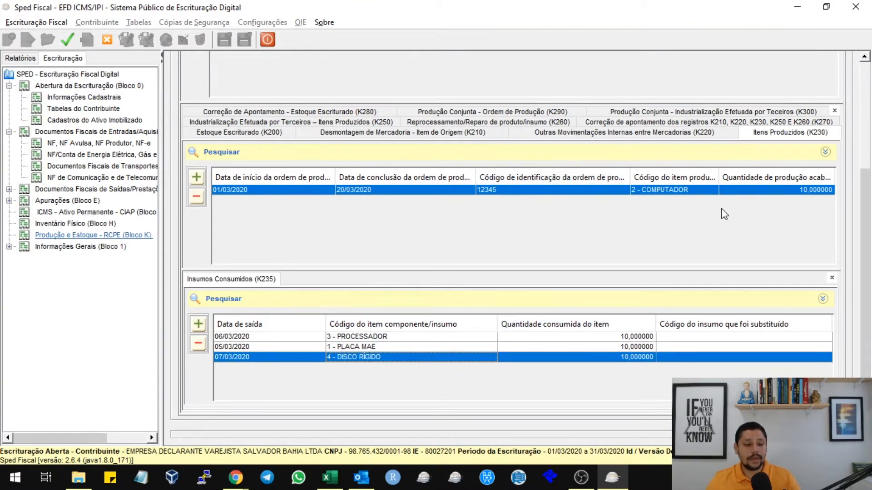
double_click(630, 189)
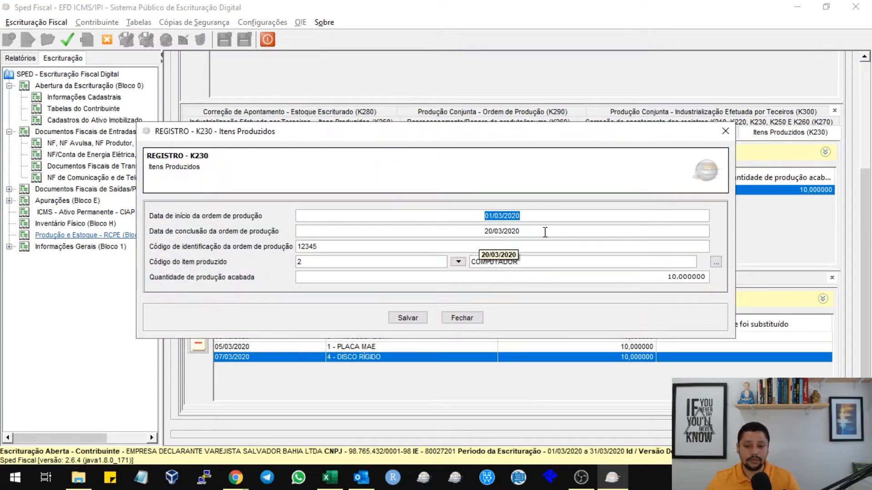
left_click(410, 317)
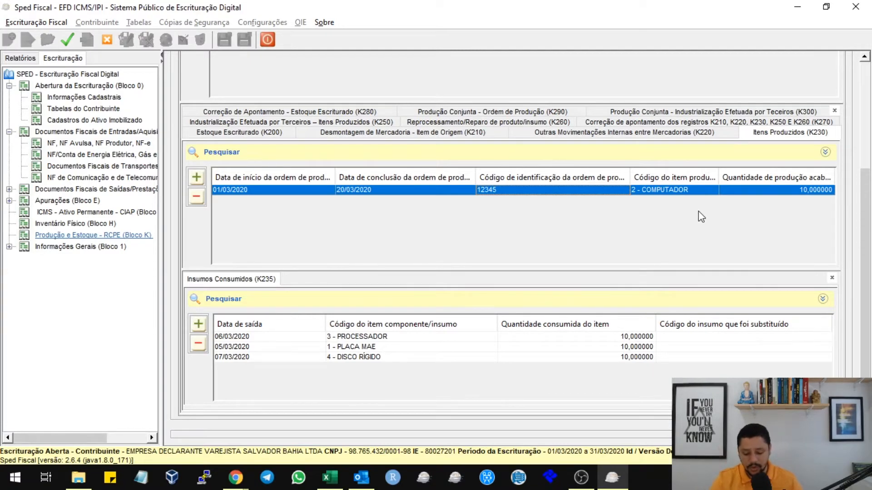
Step: Validate the bookkeeping for the period and examine the validation result report
key("ctrl+m")
key("Return")
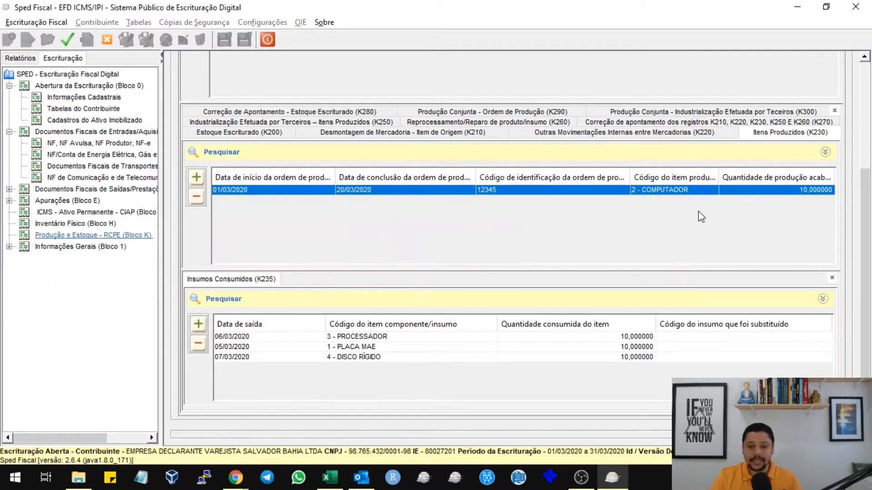
key("Return")
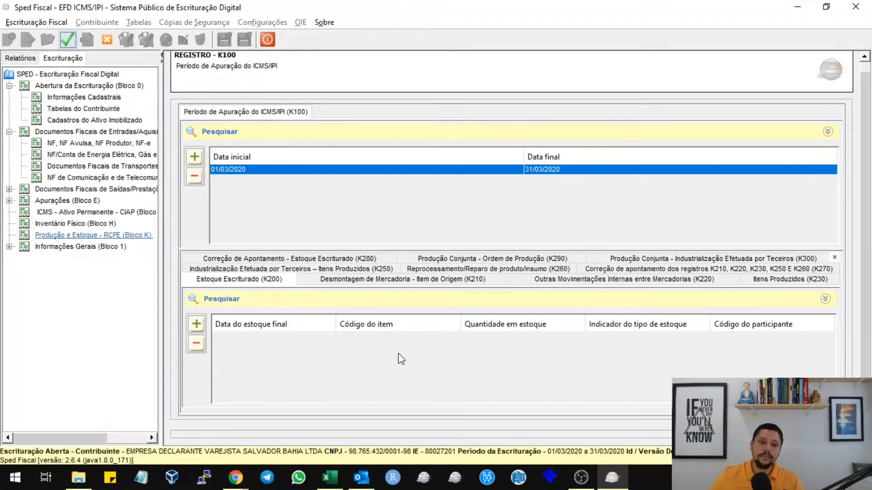
left_click(67, 40)
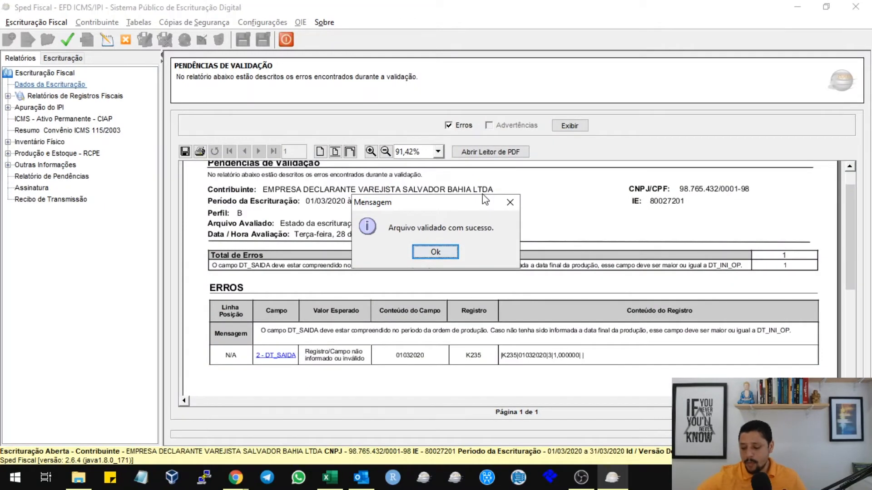
key("Return")
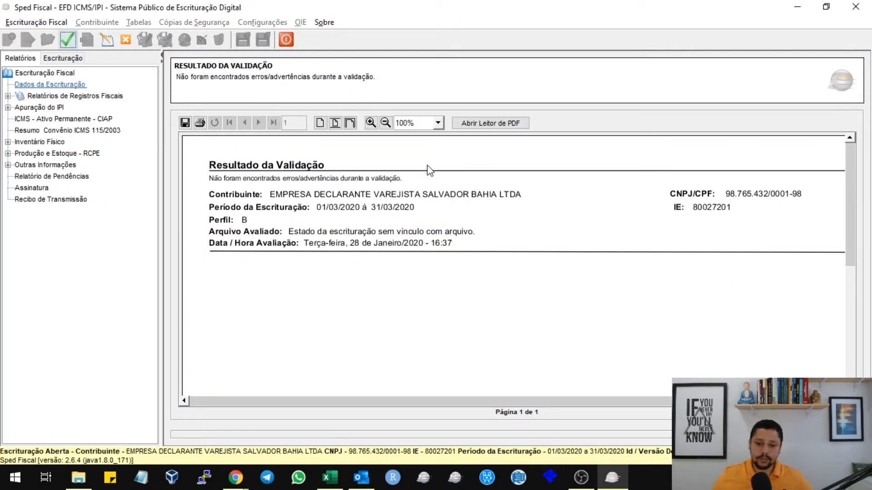
scroll(541, 259, "down", 3)
scroll(422, 233, "down", 2)
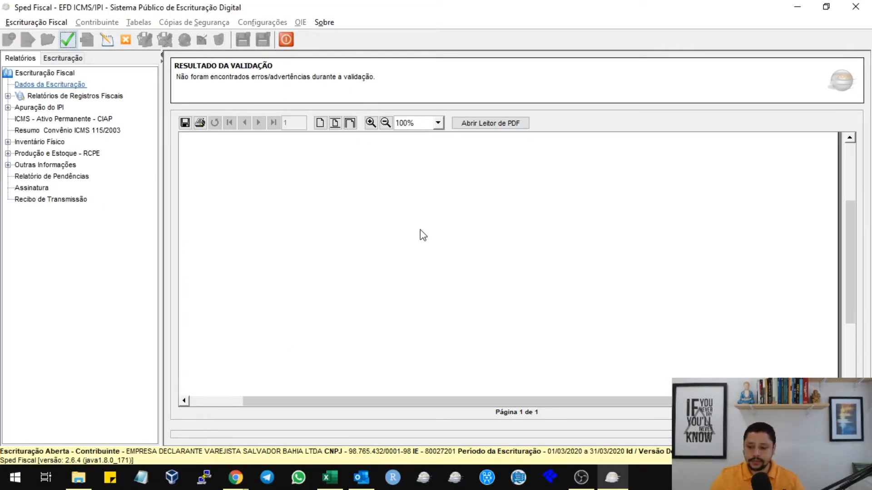
scroll(541, 259, "up", 3)
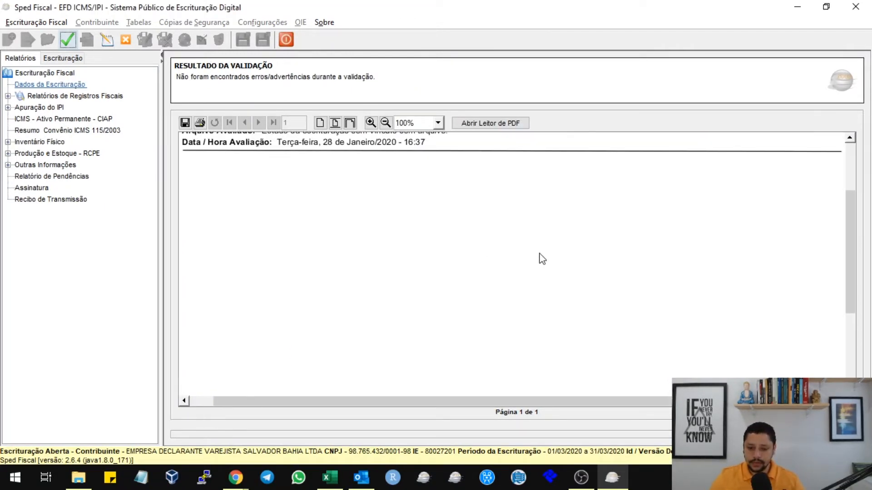
Step: Switch to the MindMeister mind map in Chrome and review the K230 rules for Campo 03 through Campo 06 (QTD_ENC)
mouse_move(236, 477)
left_click(345, 436)
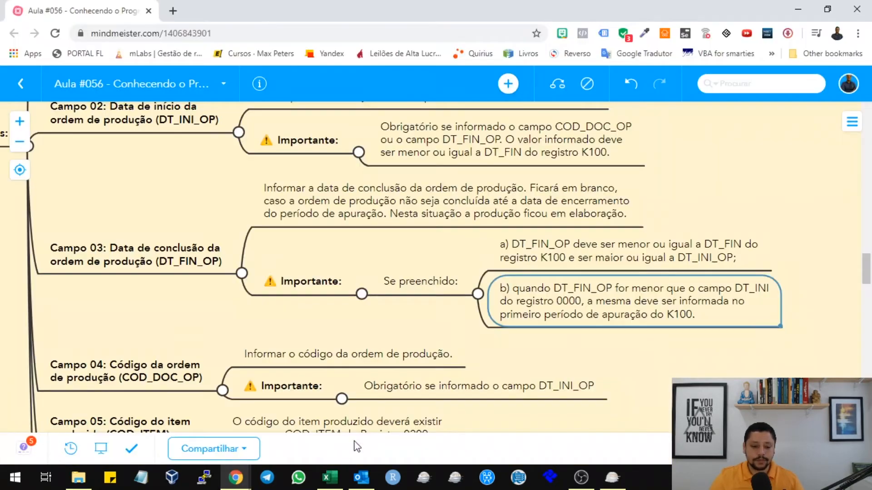
scroll(293, 238, "down", 2)
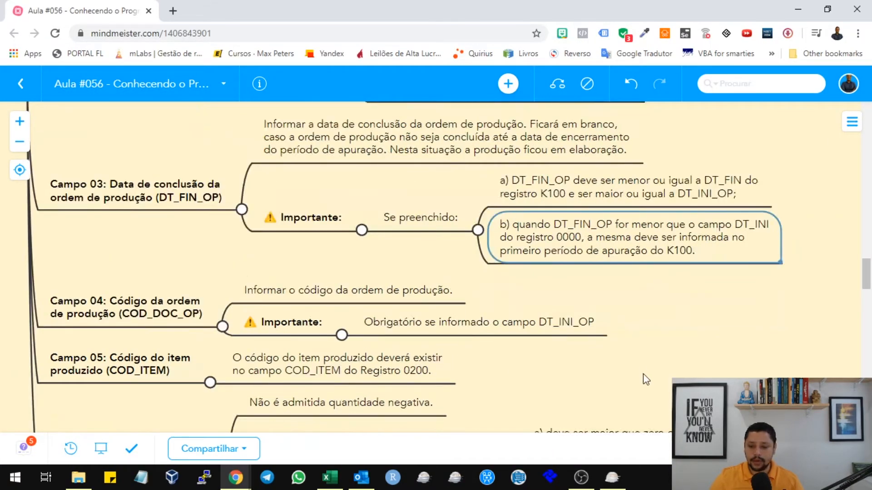
scroll(592, 329, "down", 4)
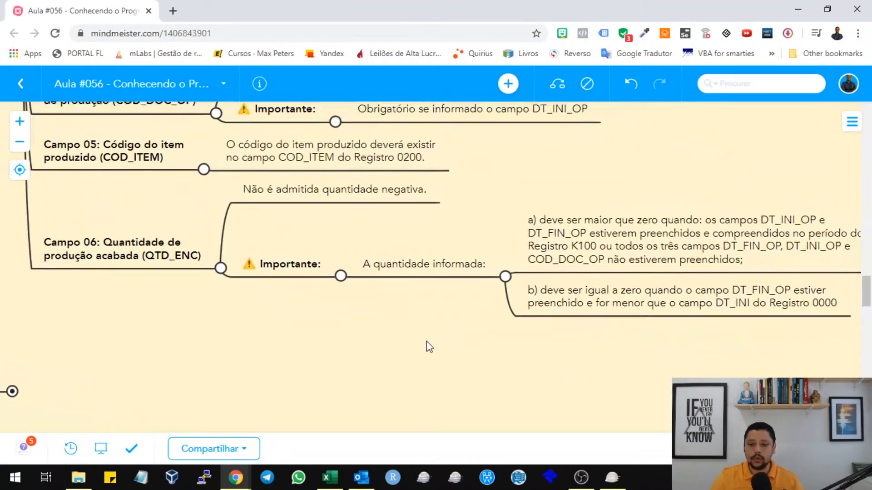
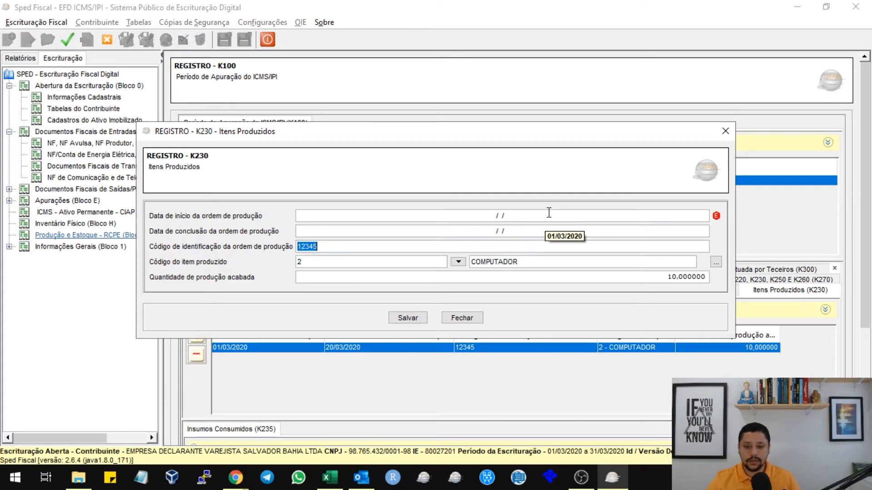
Step: Clear the production order identification code in the K230 COMPUTADOR record, save it and validate the bookkeeping again
key("Delete")
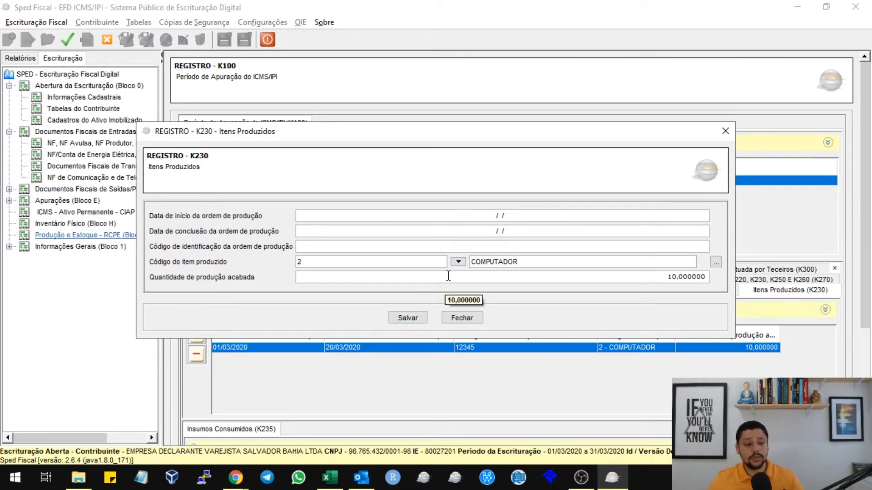
left_click(408, 244)
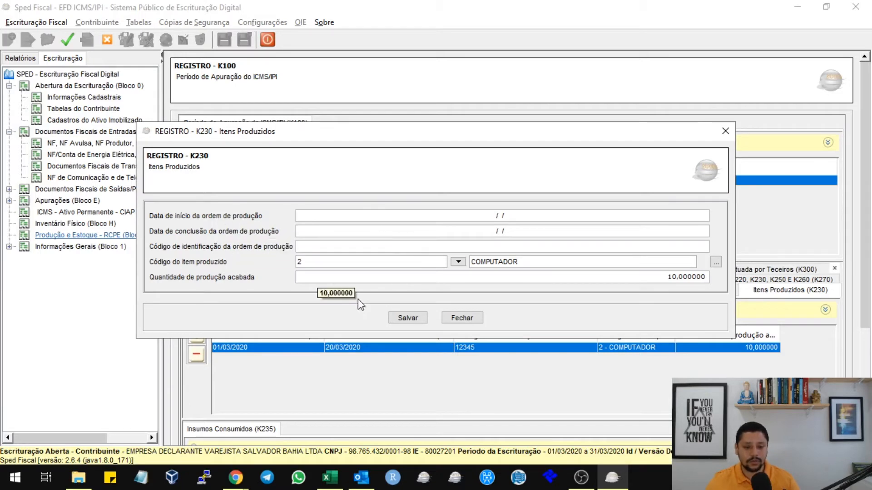
left_click(450, 318)
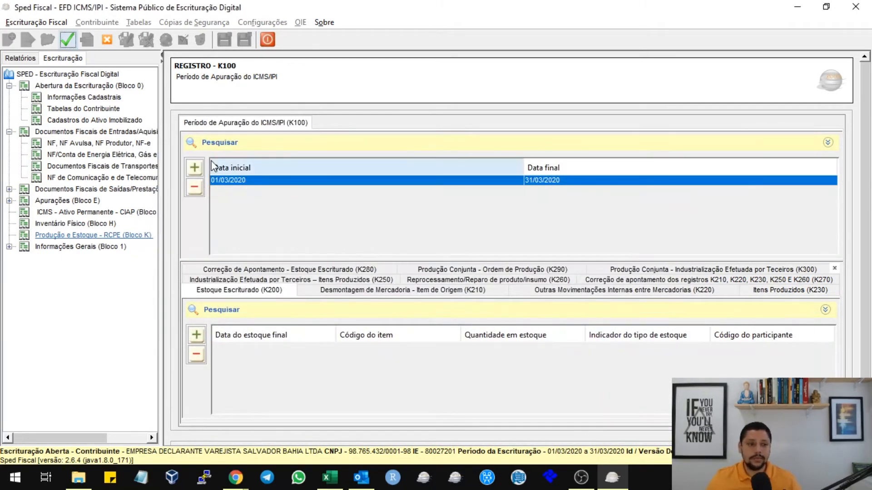
left_click(67, 39)
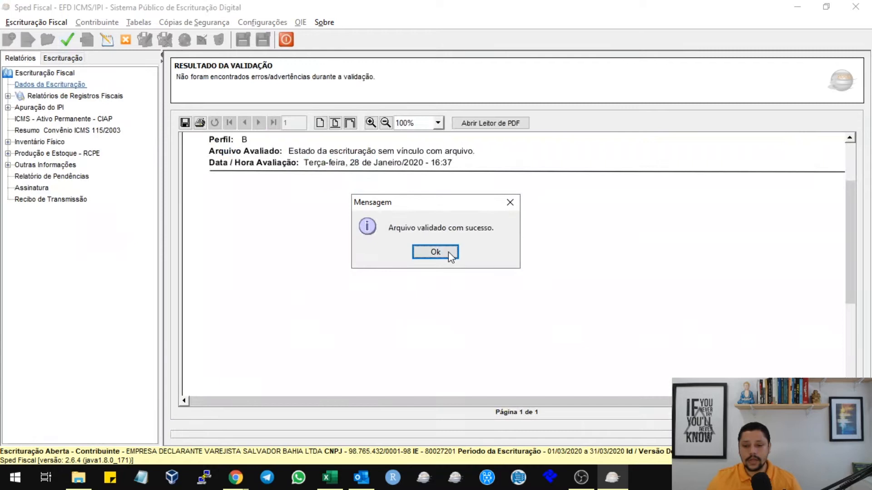
left_click(448, 252)
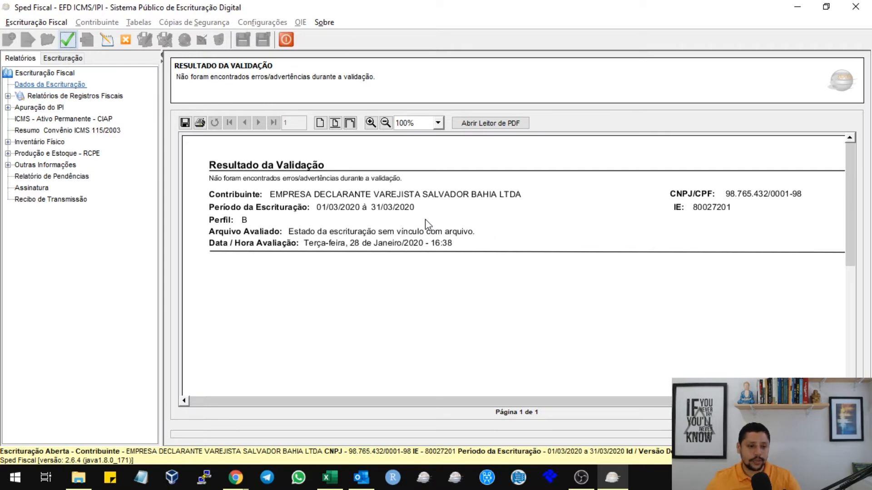
Step: Reopen the K230 COMPUTADOR record for March 2020, set the finished production quantity to 0, and enter a production order identification code
left_click(107, 39)
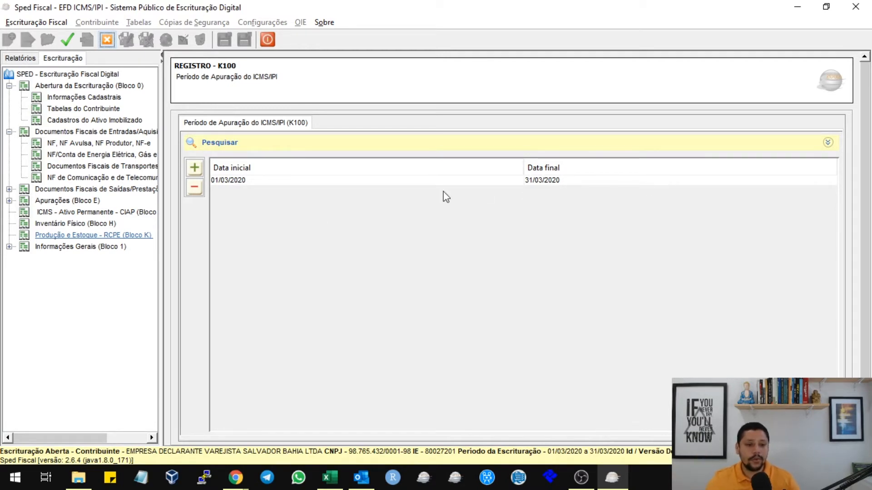
left_click(268, 180)
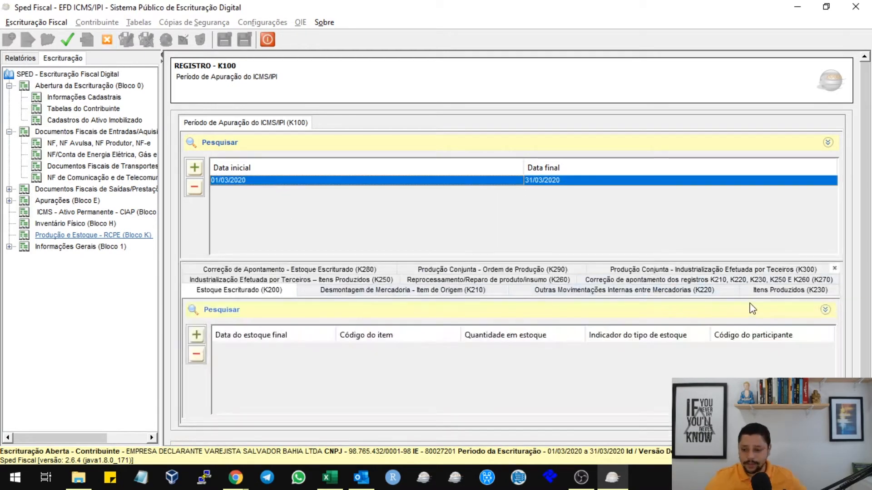
left_click(772, 291)
left_click(424, 350)
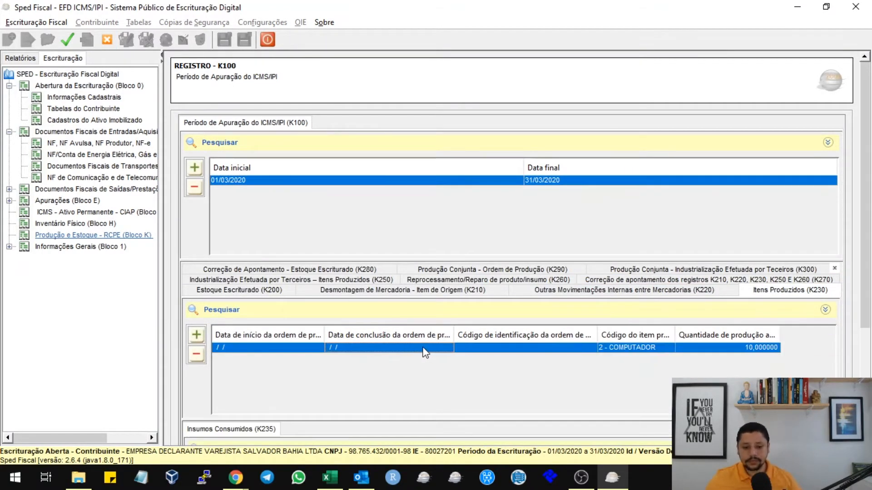
double_click(425, 350)
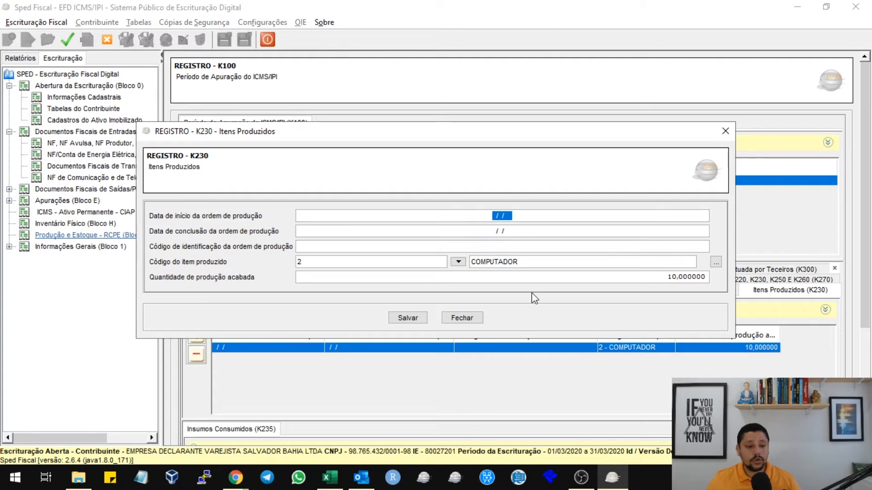
left_click(649, 274)
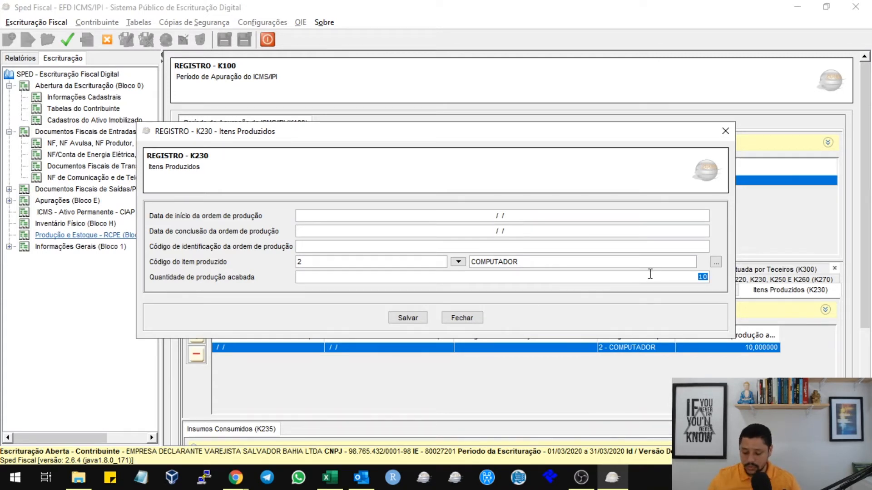
type("0")
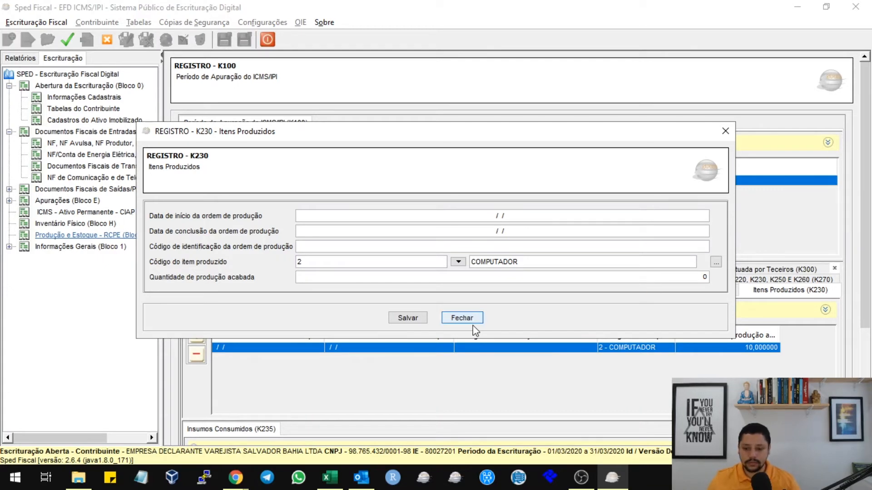
left_click(480, 249)
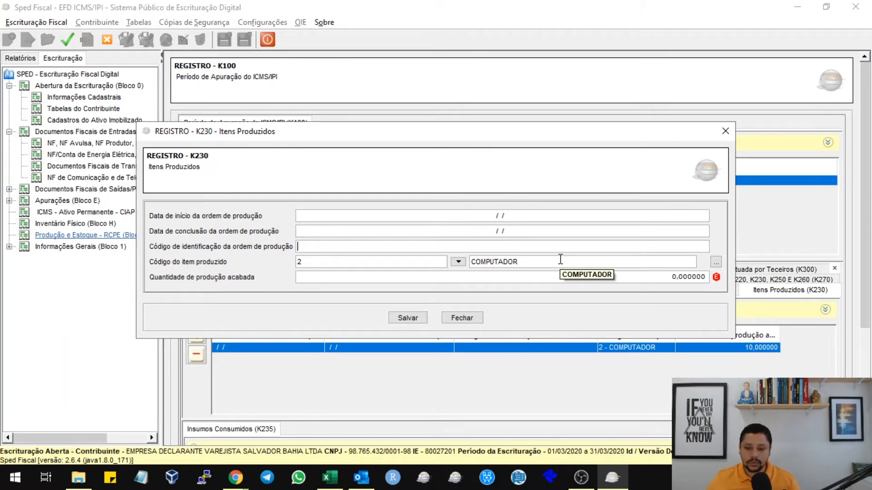
type("12345")
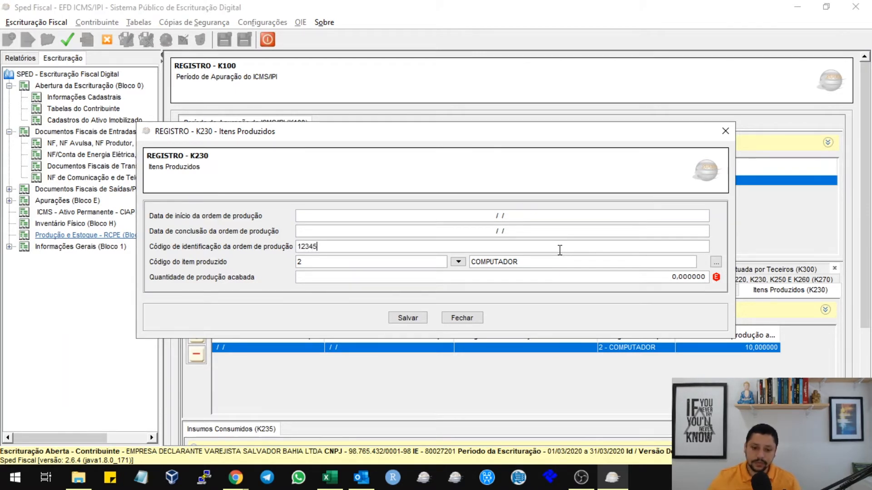
Step: Set the production order start date to 01/03/2020
left_click(522, 217)
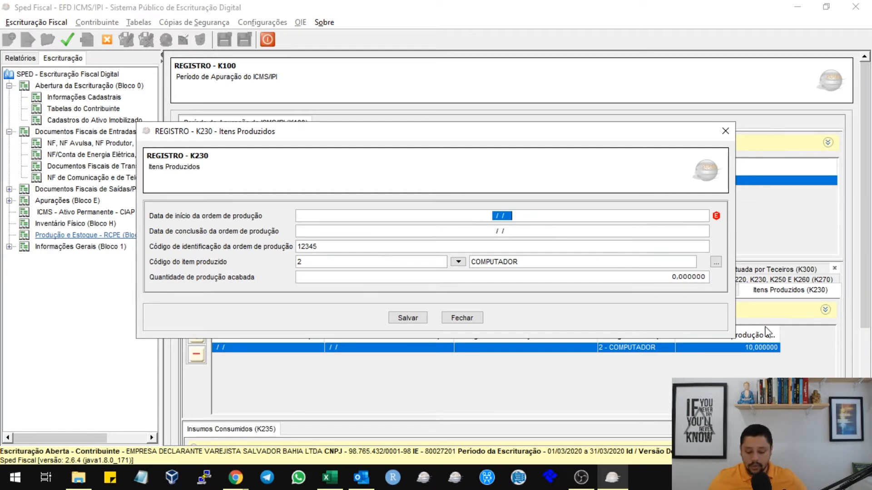
type("01/03/2020")
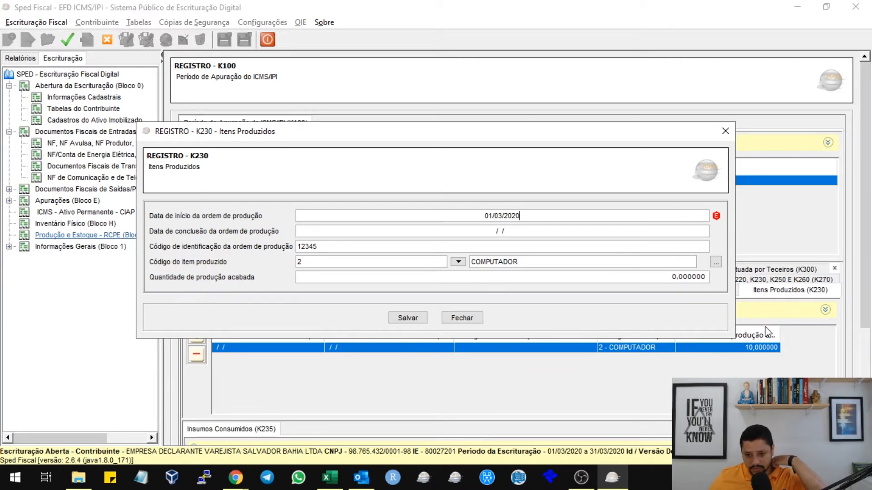
key("Tab")
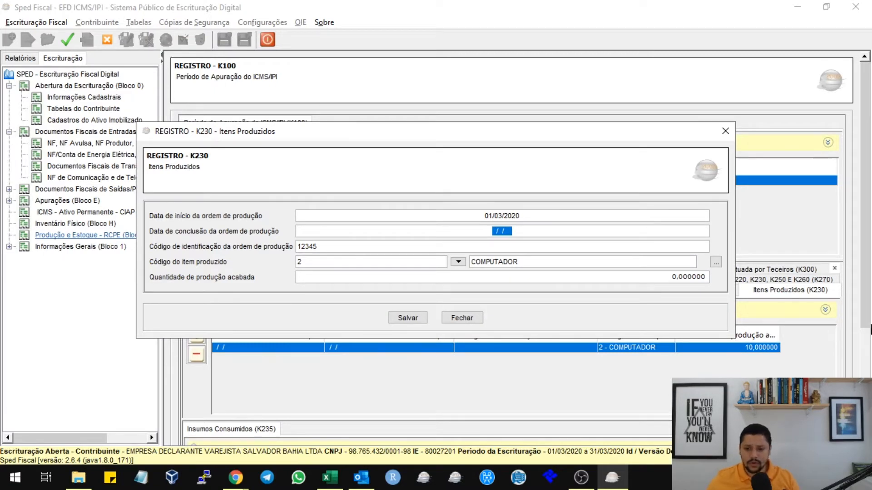
Step: Set the production order start date to 30/03/2020, leave the conclusion date empty, and save the K230 record
left_click(535, 212)
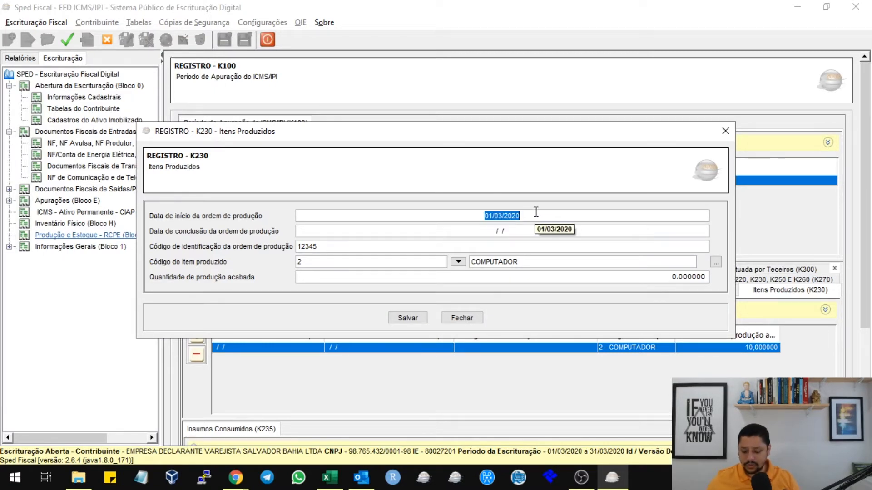
type("30032020")
key("Tab")
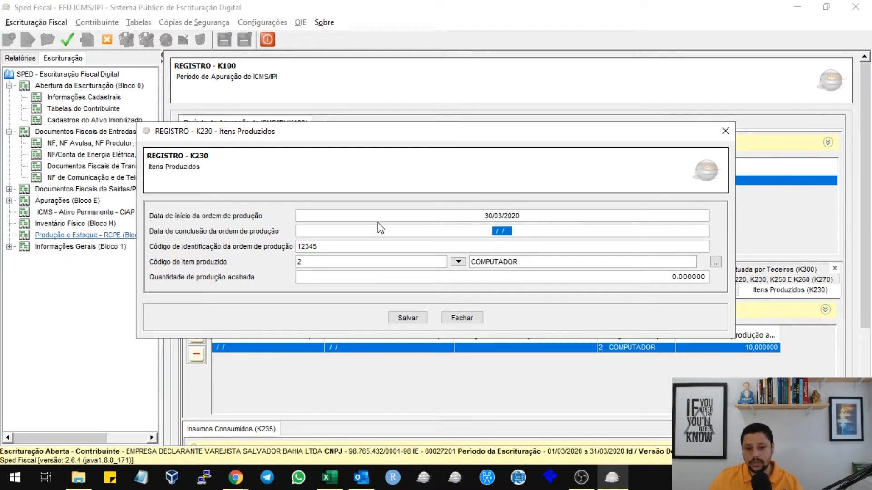
left_click(332, 247)
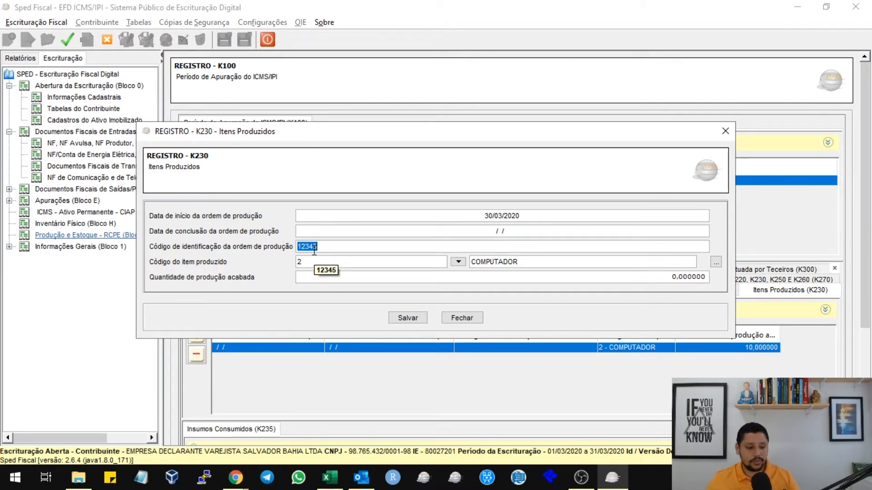
left_click(536, 227)
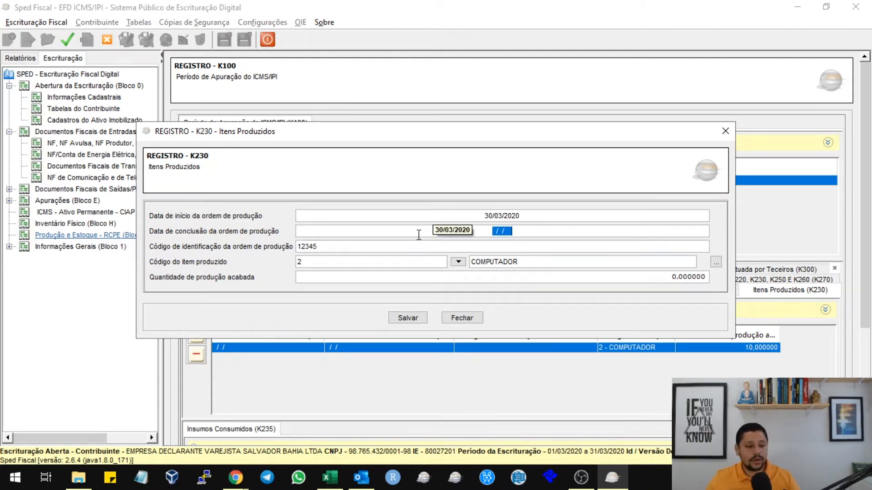
left_click(661, 278)
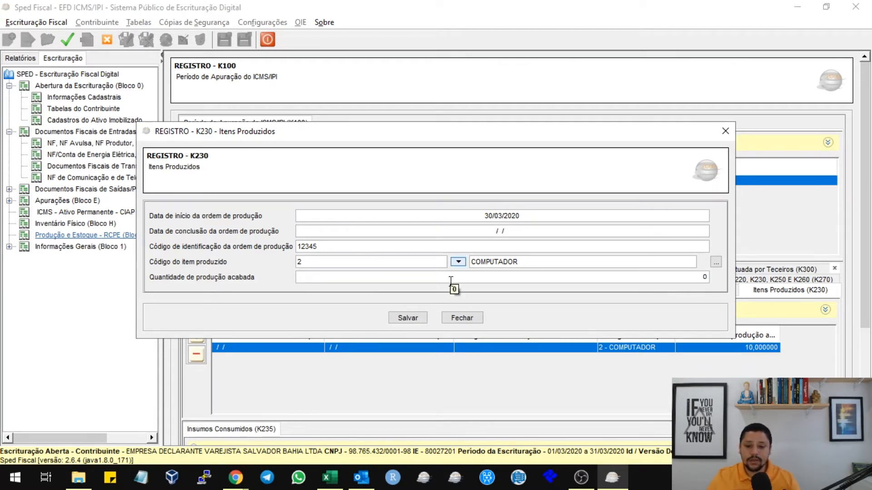
left_click(413, 317)
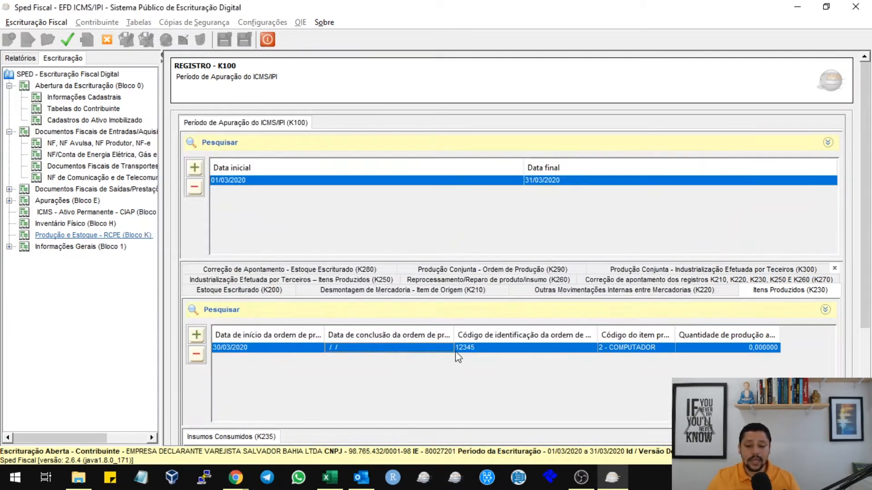
Step: Review the K235 consumed-input records linked to the COMPUTADOR production order
scroll(431, 361, "down", 3)
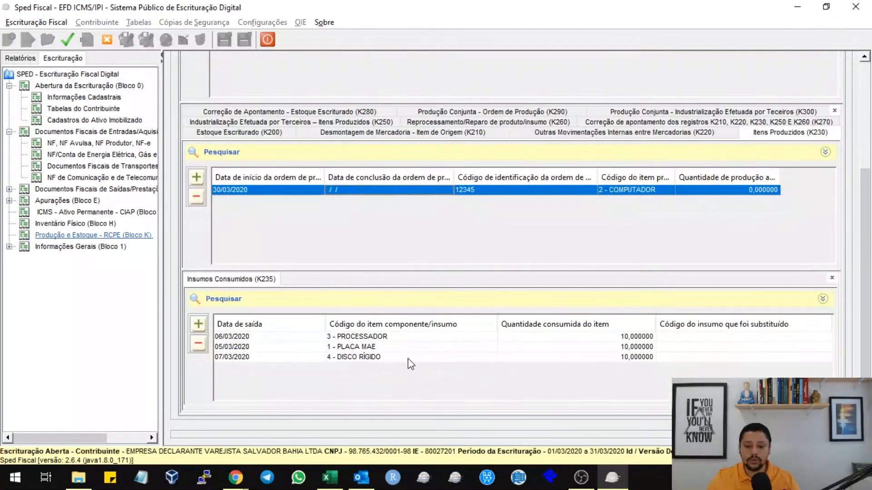
left_click(408, 347)
left_click(394, 349)
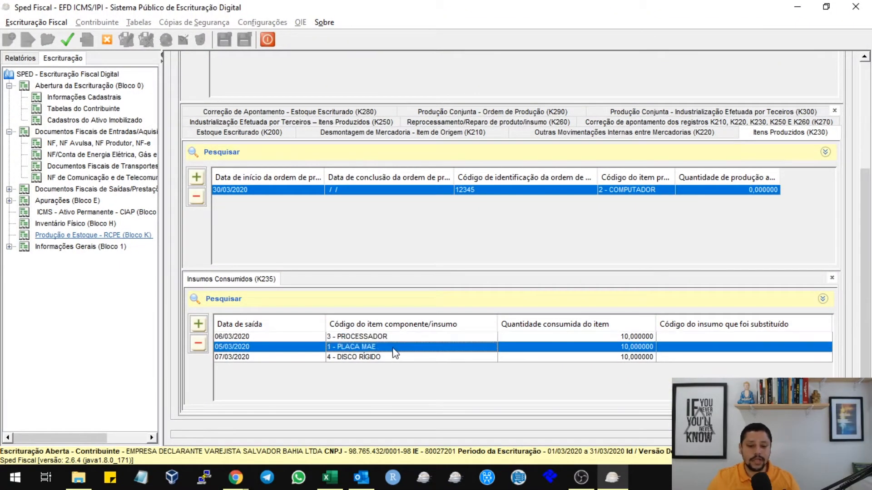
left_click(395, 357)
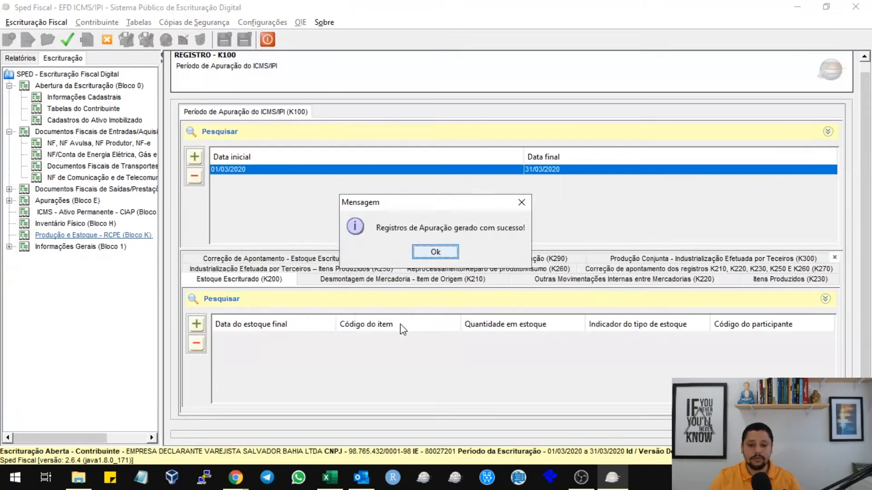
Step: Validate the bookkeeping with the regenerated assessment records and display the detailed list of errors
key("Return")
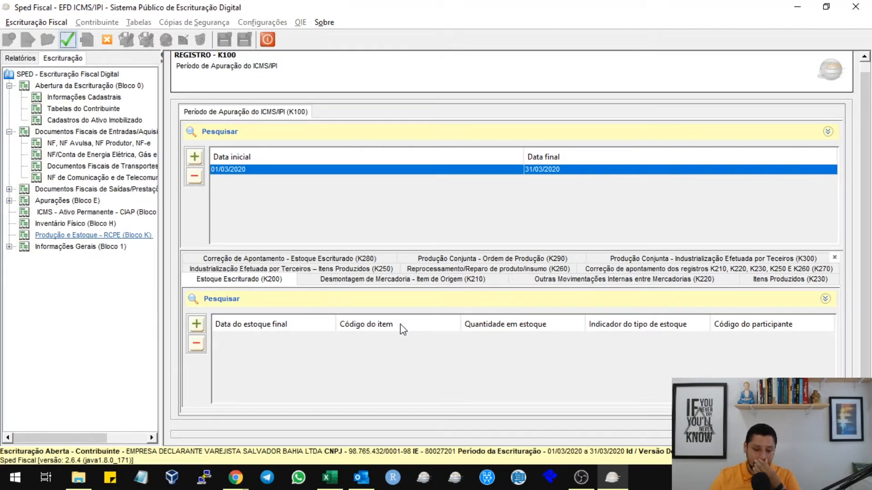
left_click(68, 47)
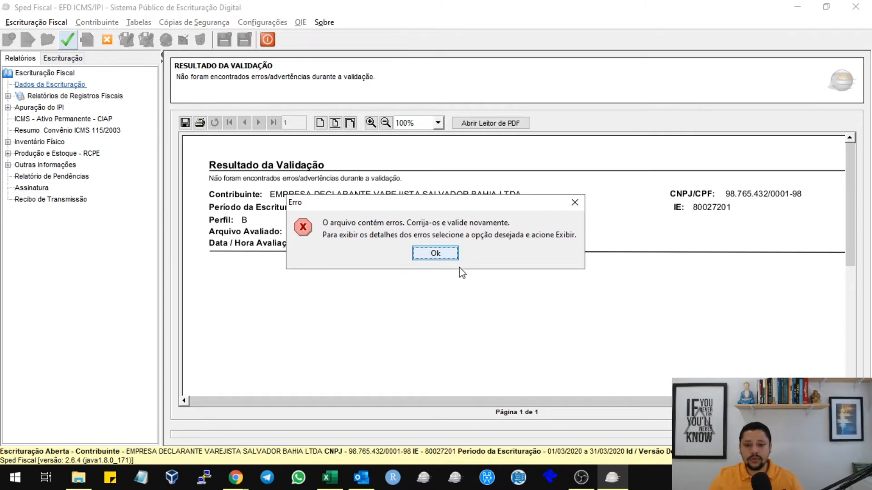
left_click(436, 254)
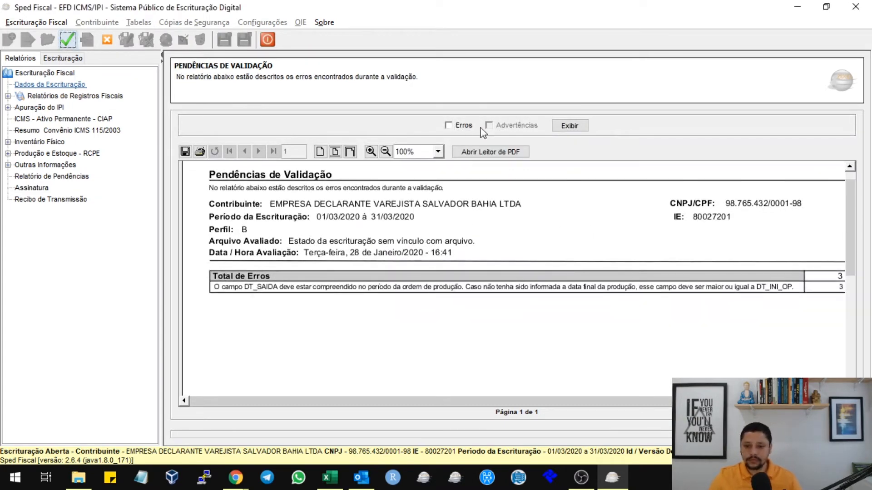
left_click(456, 125)
left_click(570, 126)
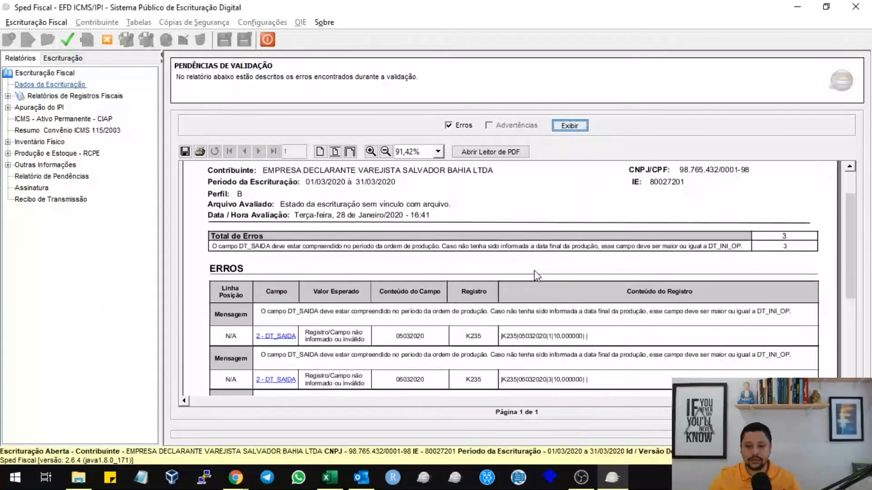
scroll(534, 270, "down", 4)
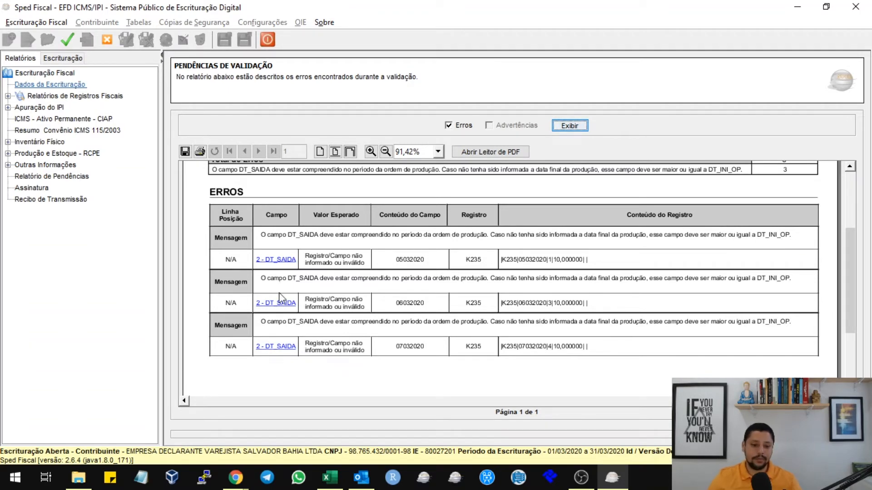
Step: Inspect the PLACA MAE record from its DT_SAIDA error and the K230 COMPUTADOR record's start date, closing both without changes
left_click(278, 259)
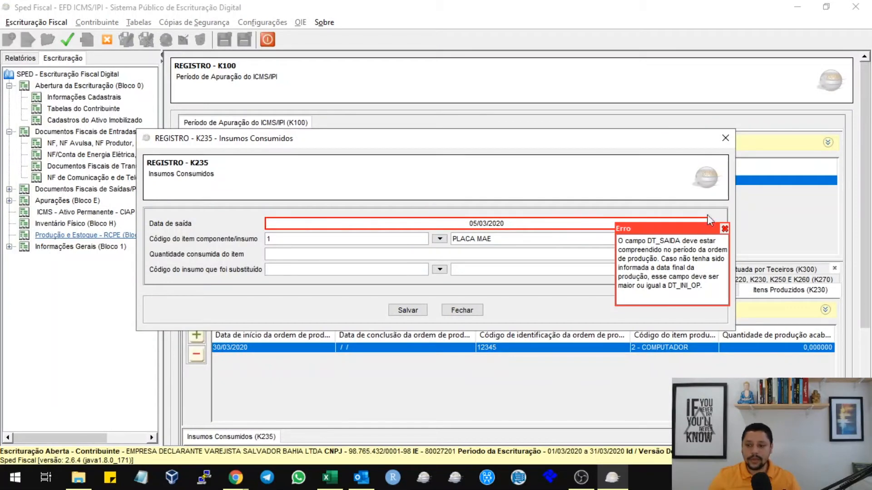
left_click(724, 229)
left_click(452, 310)
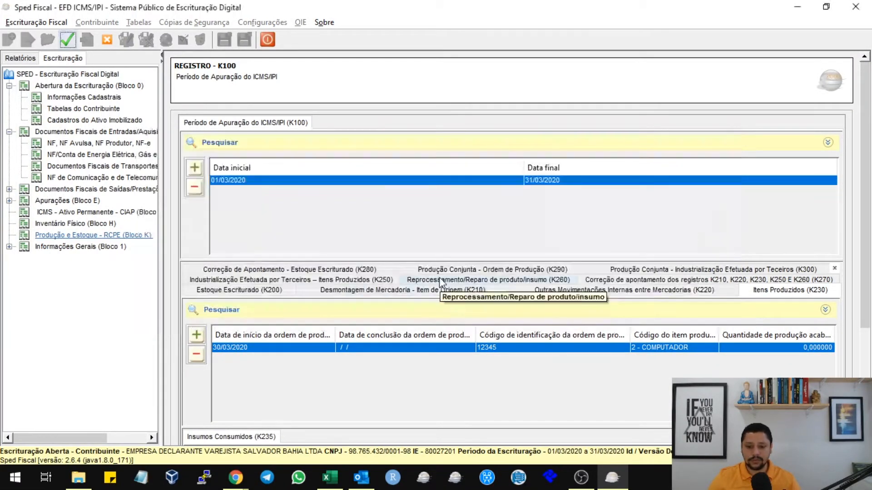
double_click(491, 347)
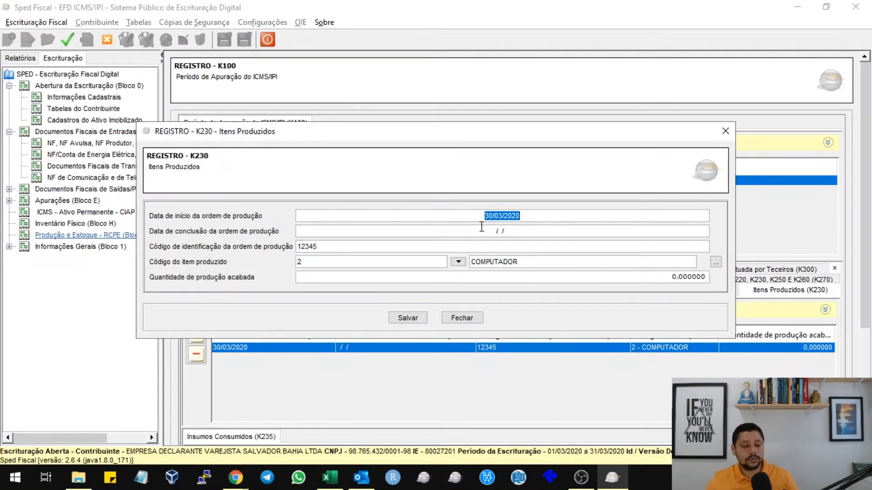
left_click(460, 318)
Step: Compare the exit dates of the PROCESSADOR, PLACA MAE and DISCO RÍGIDO consumed-input records with the K230 order's start date
scroll(852, 369, "down", 5)
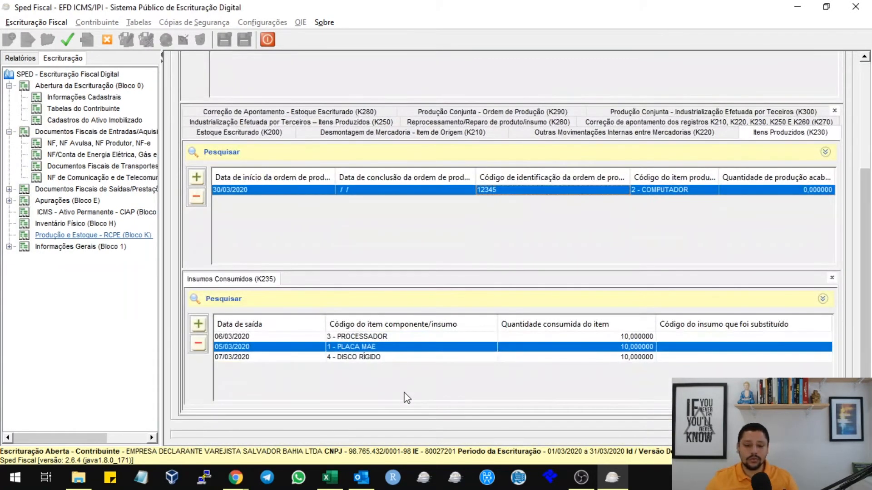
left_click(385, 337)
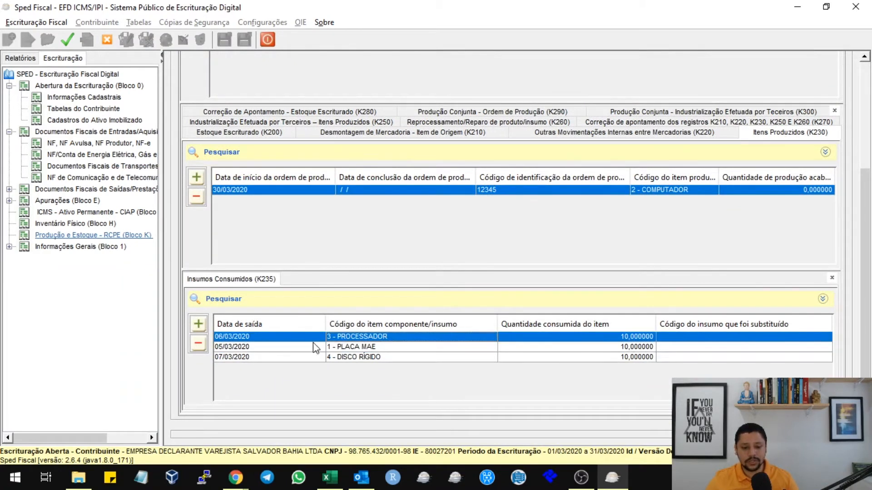
left_click(227, 347)
left_click(227, 358)
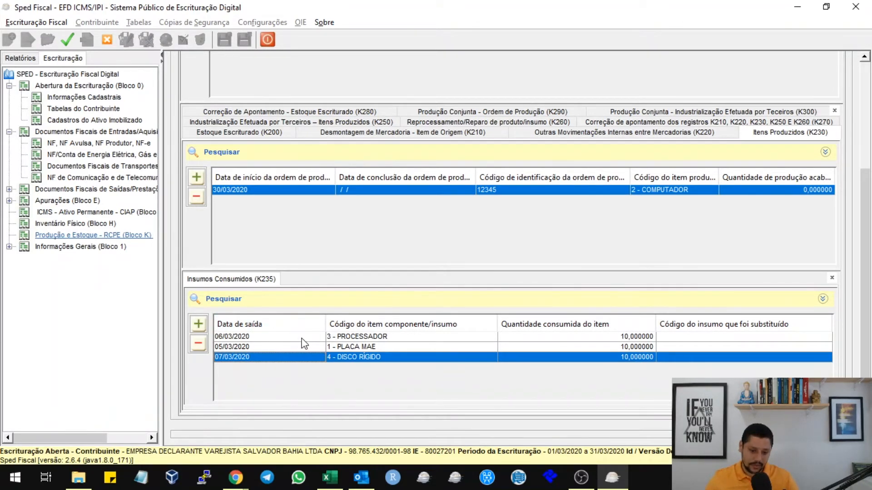
left_click(324, 338)
left_click(331, 347)
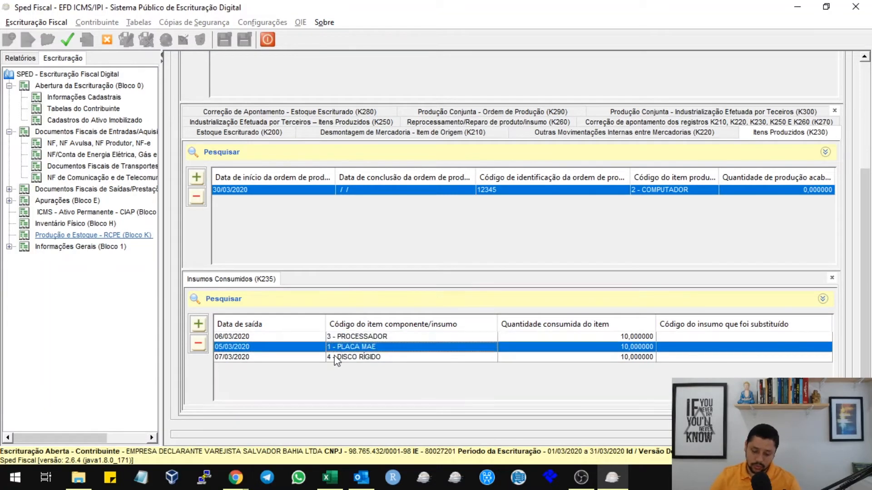
left_click(335, 357)
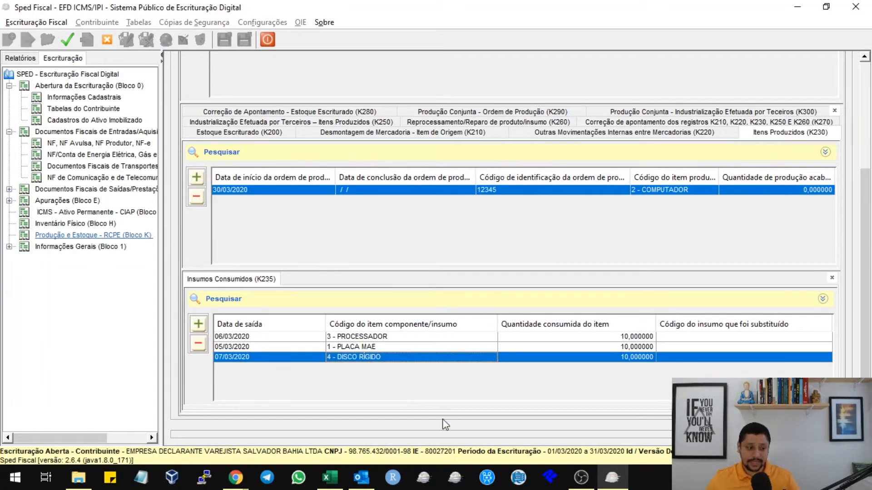
Step: Set the exit date of the PROCESSADOR and PLACA MAE consumed-input records to 30/03/2020 and save both
double_click(334, 337)
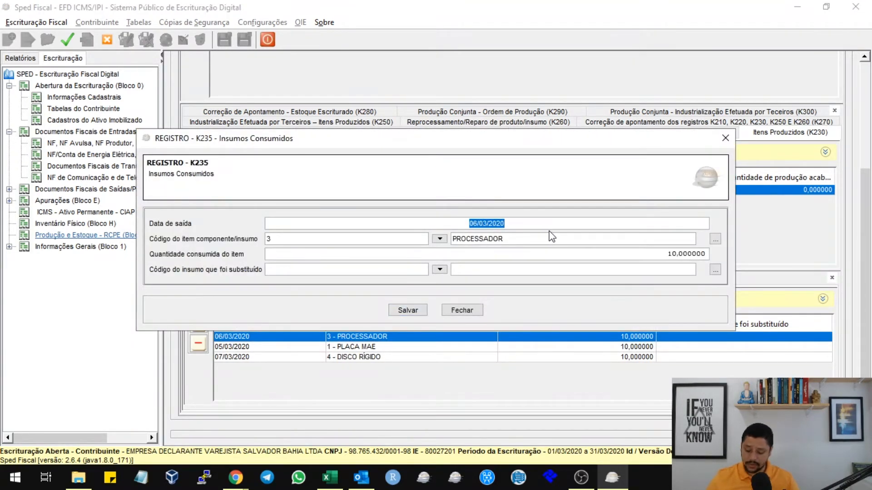
type("30/03/2020")
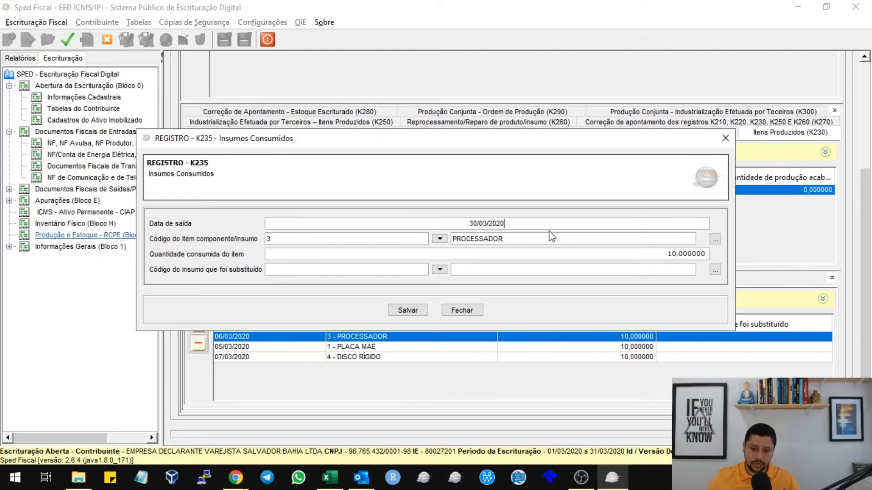
left_click(408, 310)
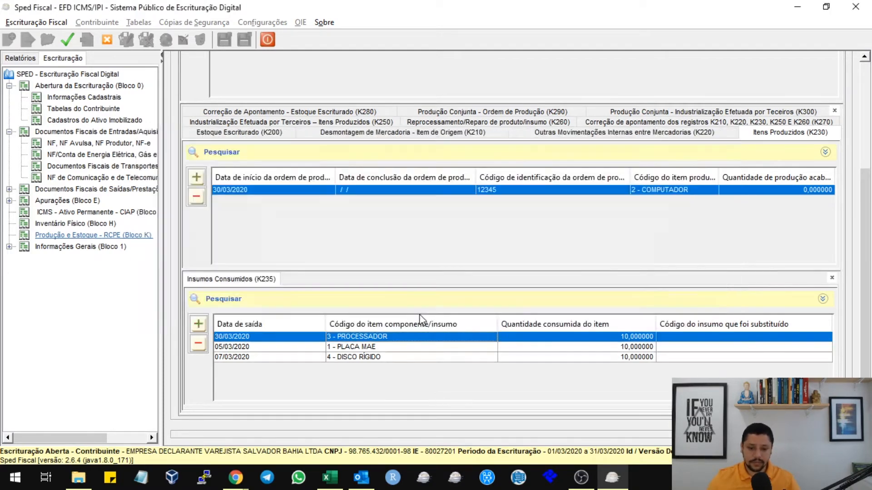
left_click(320, 347)
double_click(322, 350)
type("30/0")
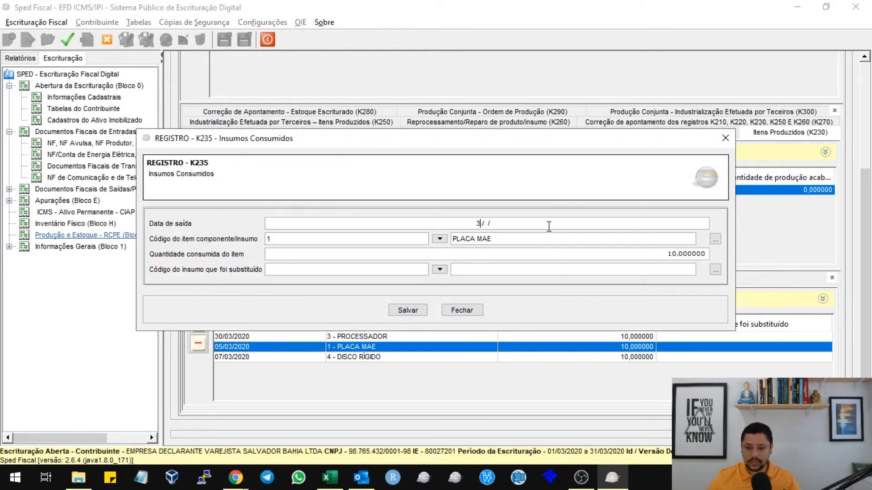
type("3/2020")
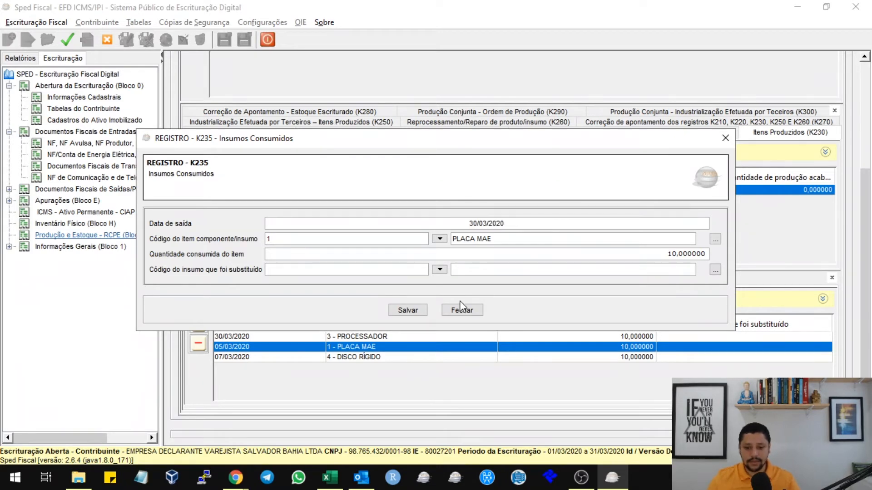
left_click(416, 312)
Step: Set the DISCO RÍGIDO consumed-input record's exit date to 30/03/2020, save it and validate the bookkeeping
double_click(377, 357)
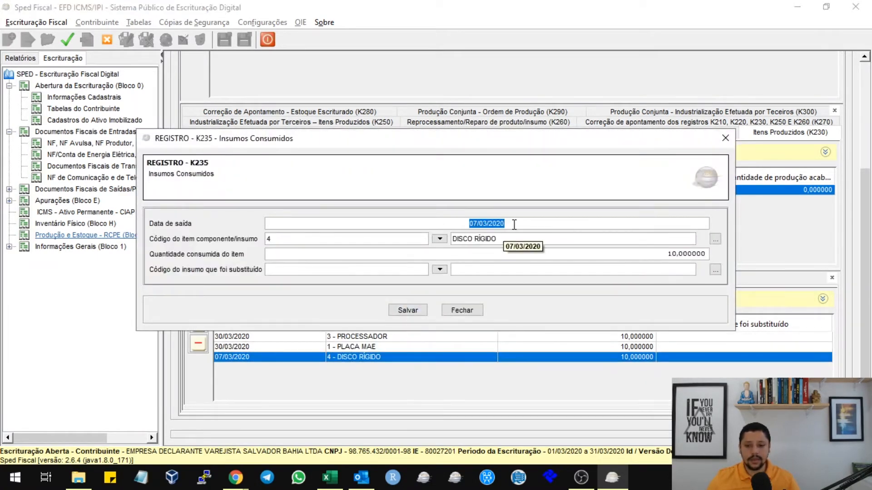
type("30032020")
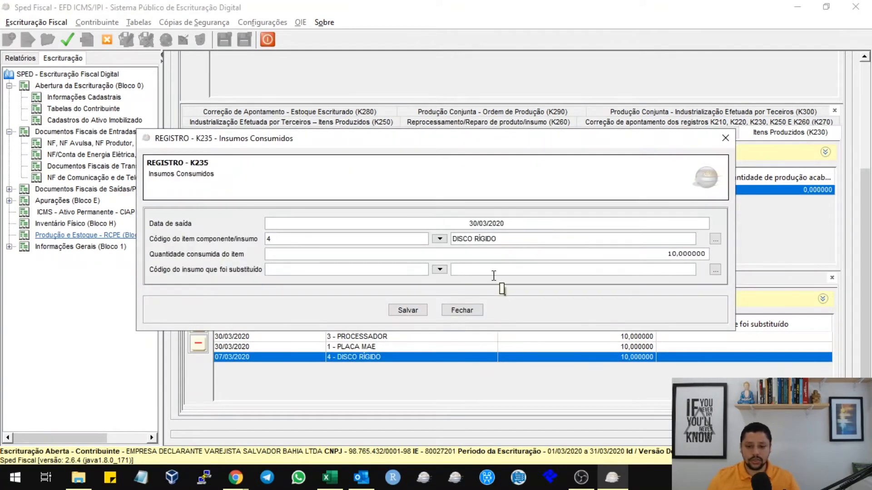
left_click(424, 315)
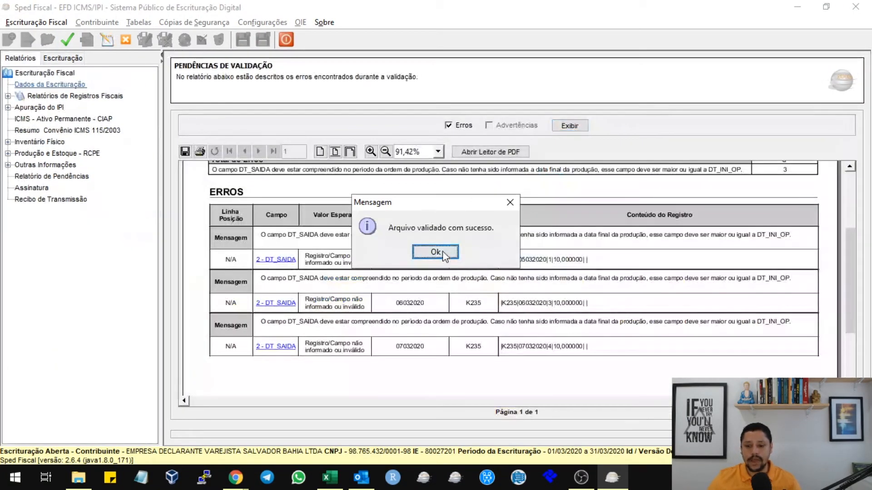
left_click(439, 254)
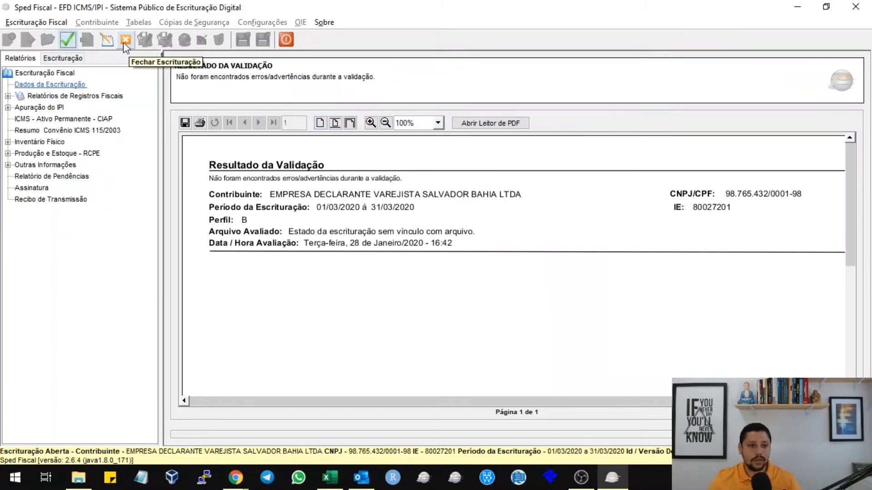
Step: Return to editing the bookkeeping and display the K230 COMPUTADOR order of the March 2020 period with its consumed inputs
left_click(107, 40)
left_click(445, 181)
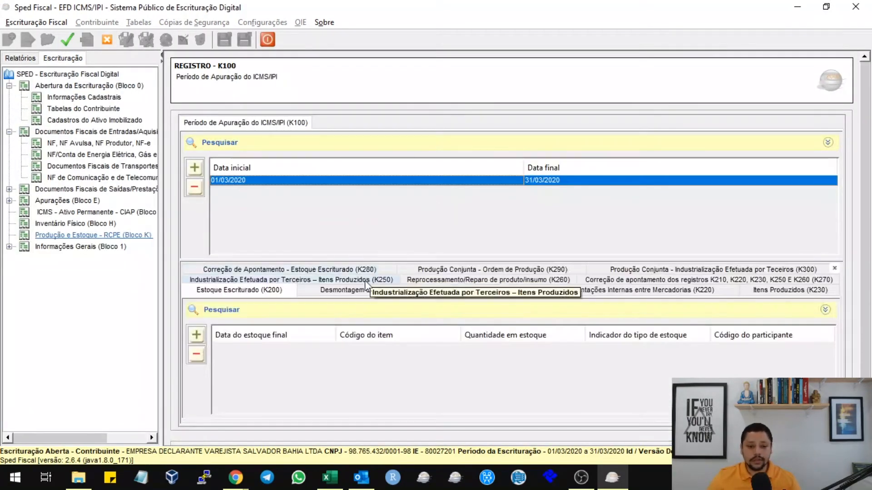
scroll(869, 261, "down", 1)
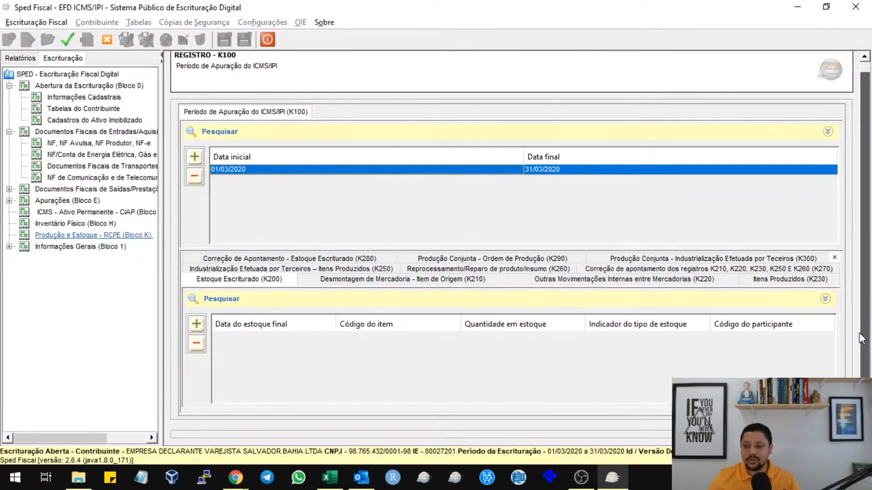
left_click(790, 280)
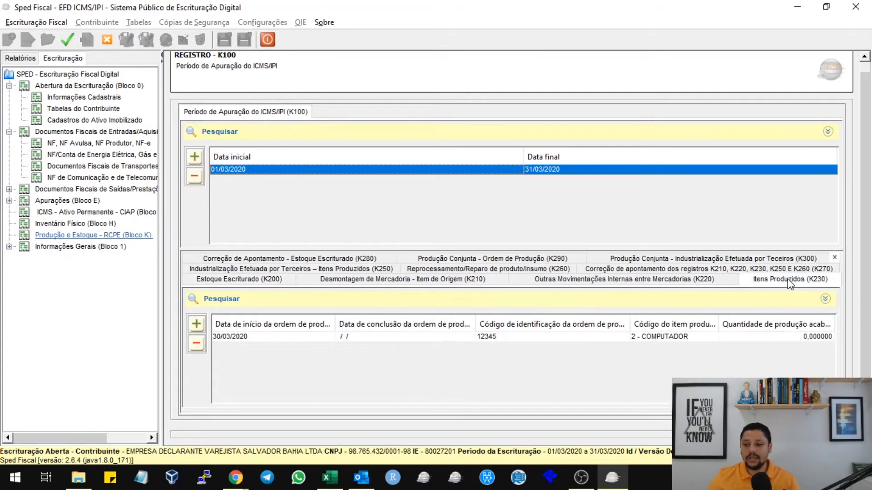
left_click(663, 336)
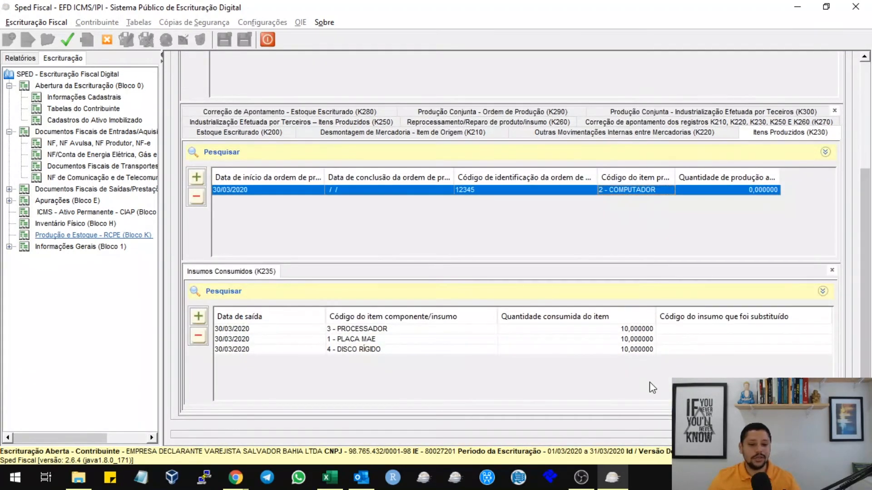
Step: Set the finished production quantity of the K230 COMPUTADOR record to 4 and save it
double_click(572, 189)
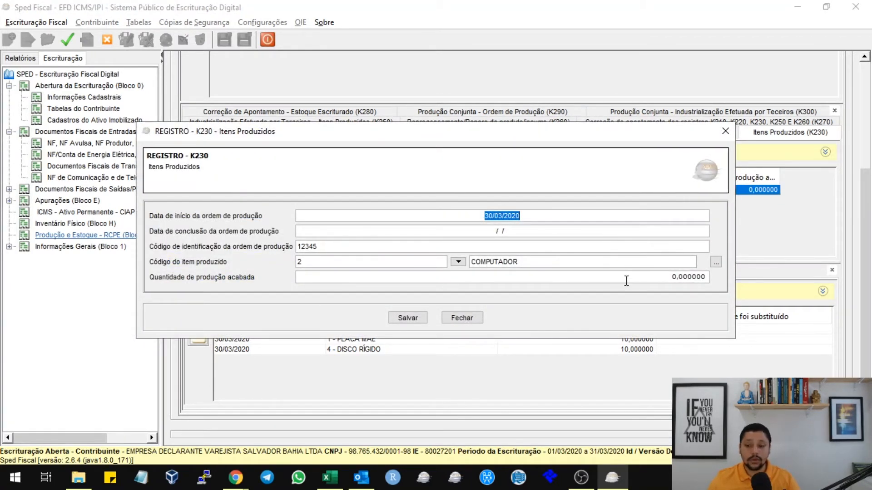
left_click(649, 278)
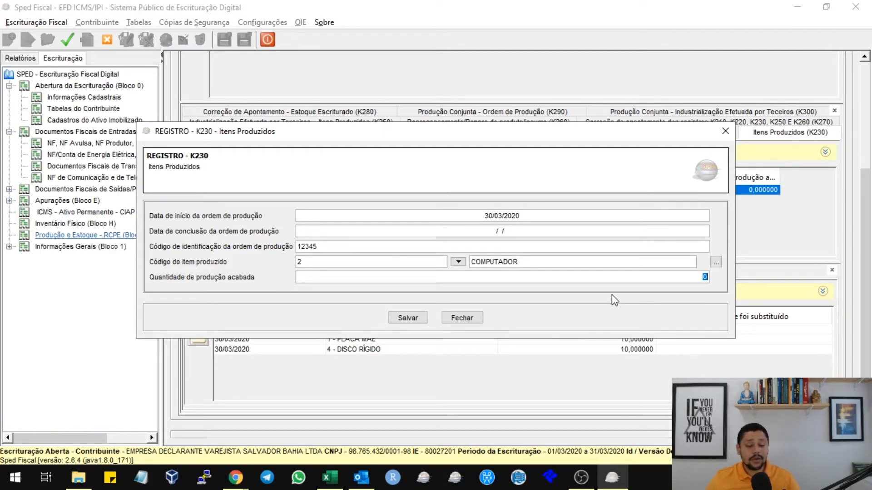
left_click(488, 215)
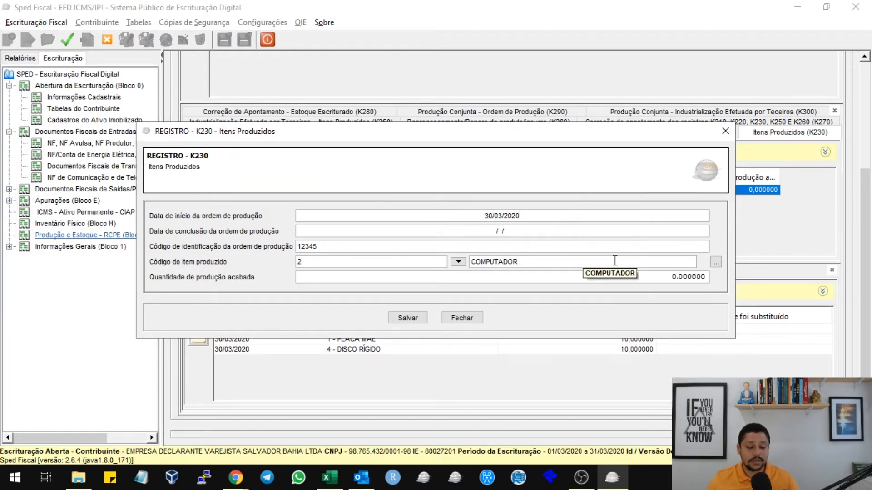
left_click(659, 278)
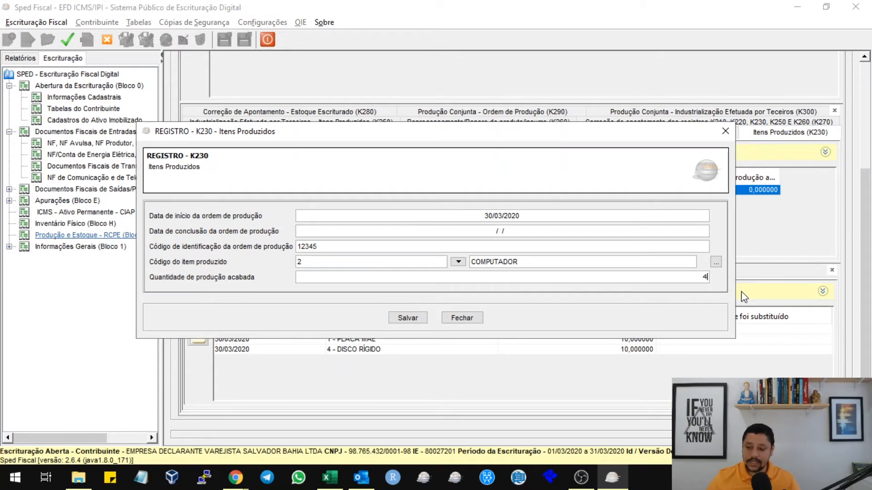
type("4")
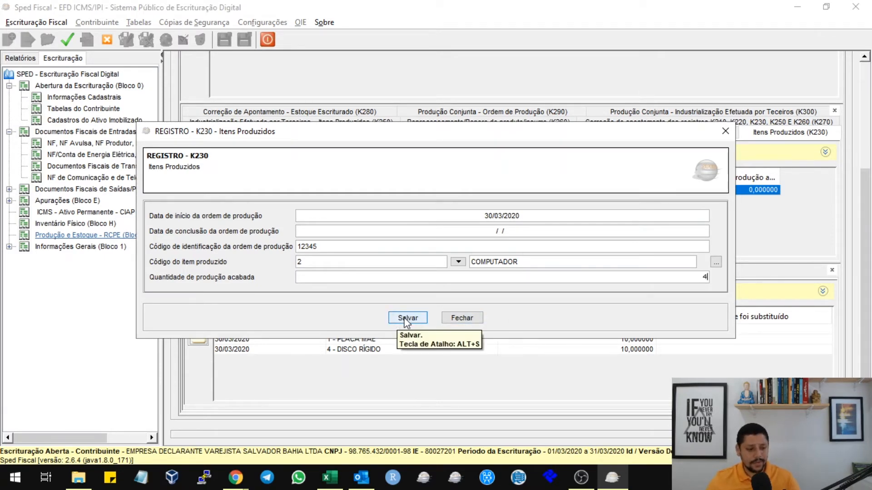
left_click(405, 319)
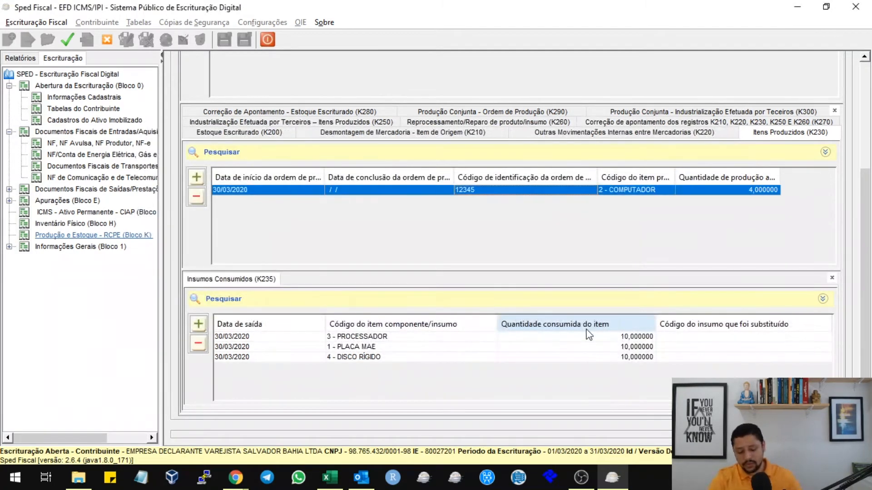
Step: Validate the bookkeeping with the changed production quantity and review the validation result
key("Return")
key("Return")
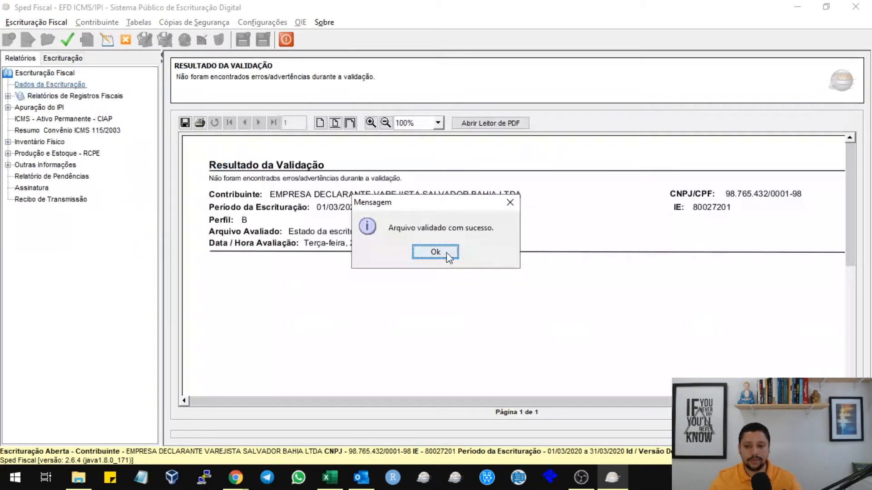
left_click(449, 254)
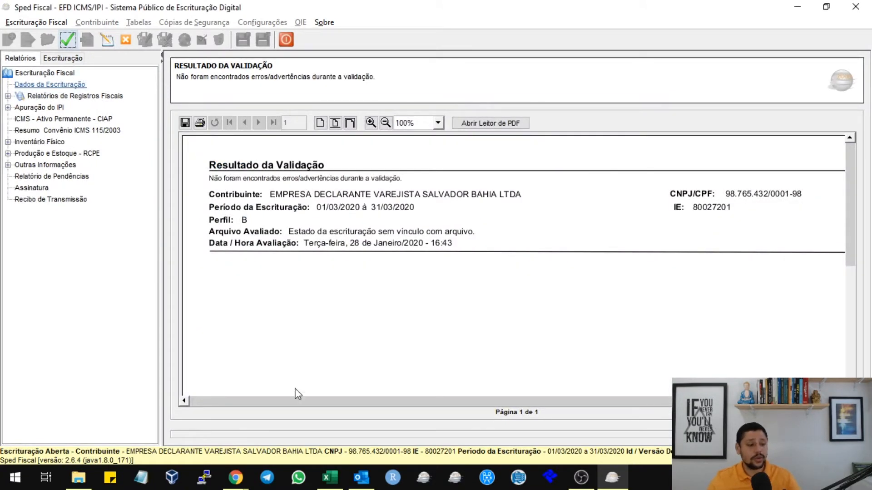
scroll(380, 272, "down", 5)
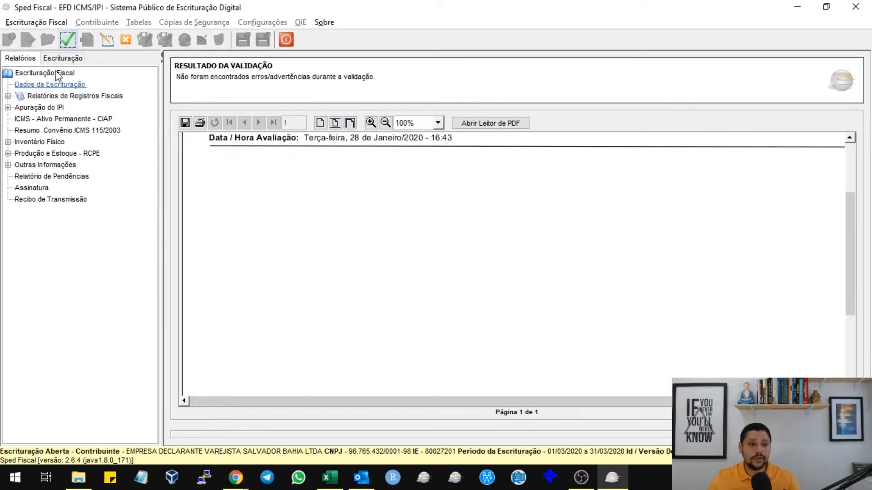
Step: Reopen the bookkeeping for editing and list the K230 produced items of the 01/03/2020 to 31/03/2020 period
left_click(107, 40)
left_click(554, 180)
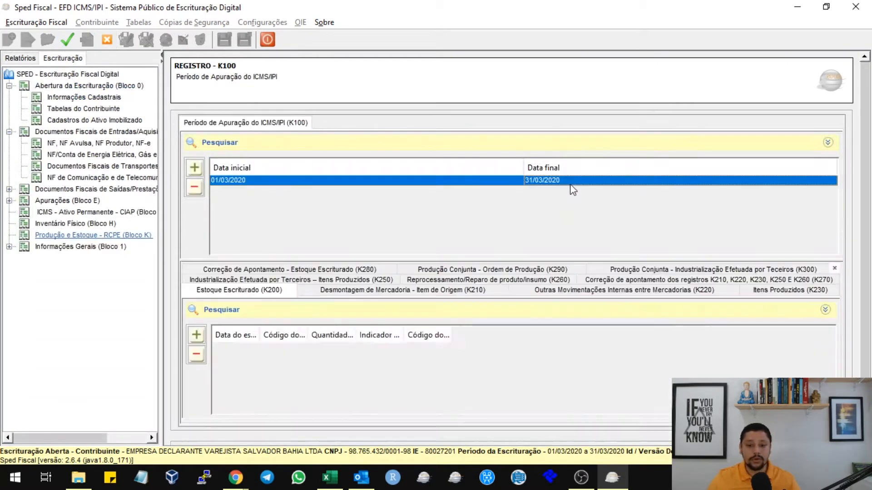
left_click(758, 291)
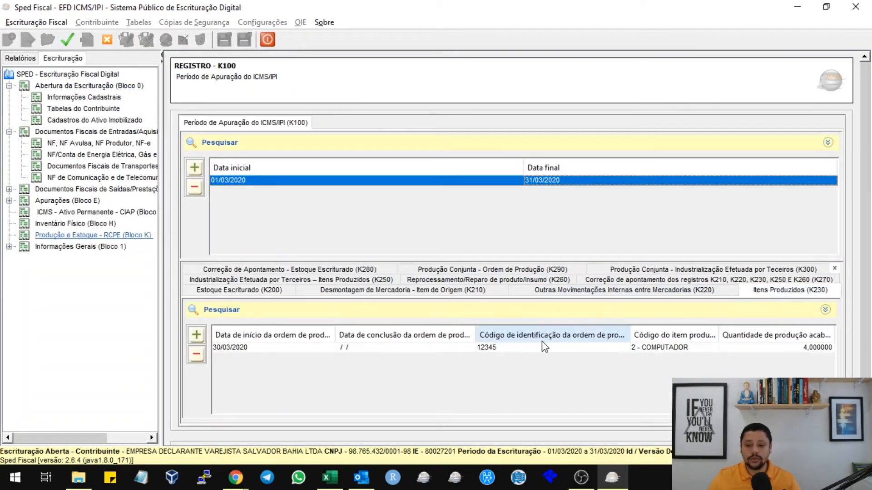
Step: Inspect the finished quantity in the K230 COMPUTADOR record and close it without changes
double_click(592, 348)
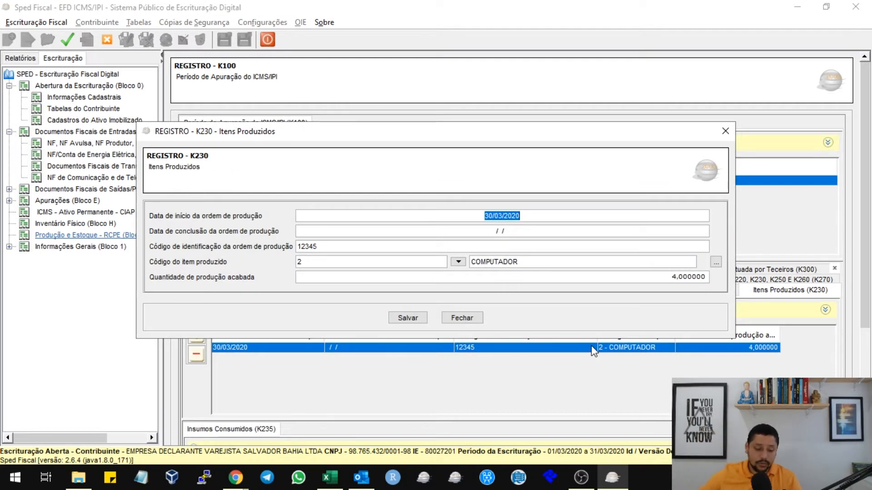
left_click(695, 279)
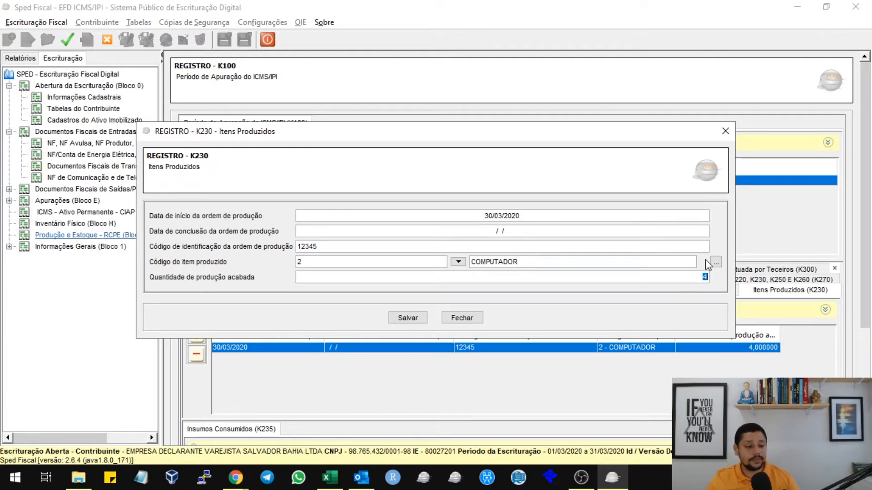
left_click(458, 318)
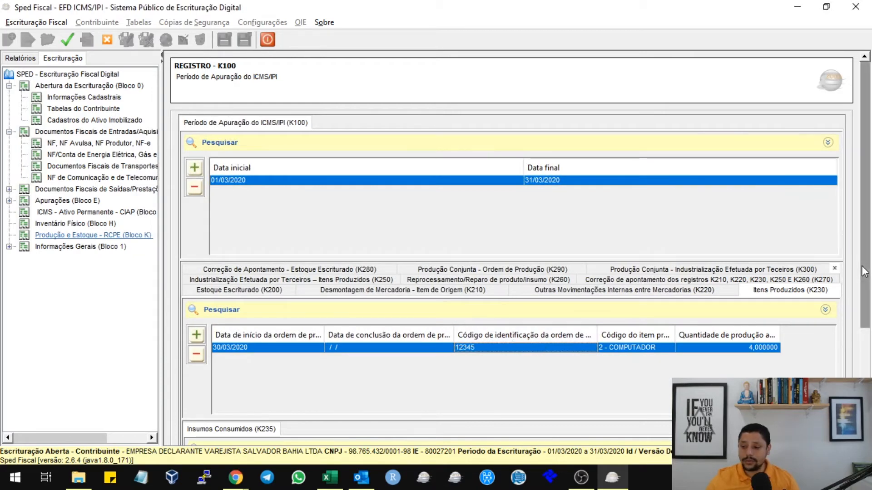
Step: Compare the consumed quantities of PROCESSADOR, PLACA MAE and DISCO RÍGIDO with the COMPUTADOR order's finished quantity
scroll(864, 272, "down", 5)
left_click(567, 328)
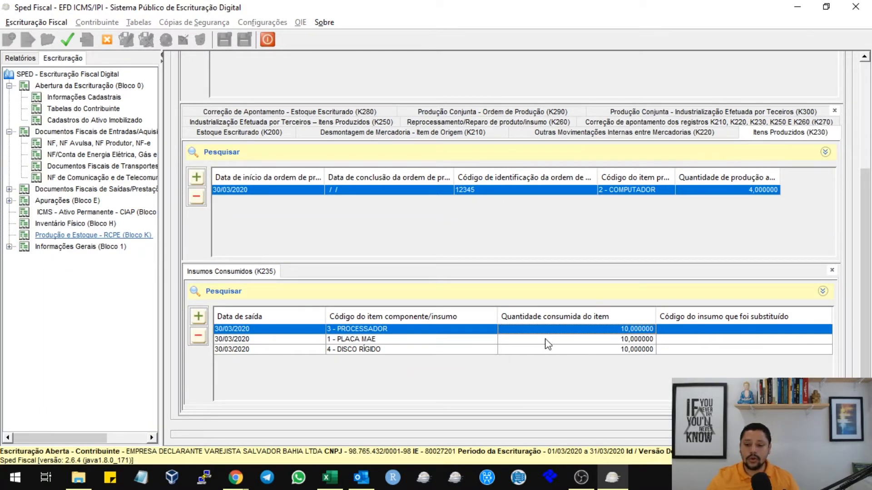
left_click(577, 340)
left_click(566, 349)
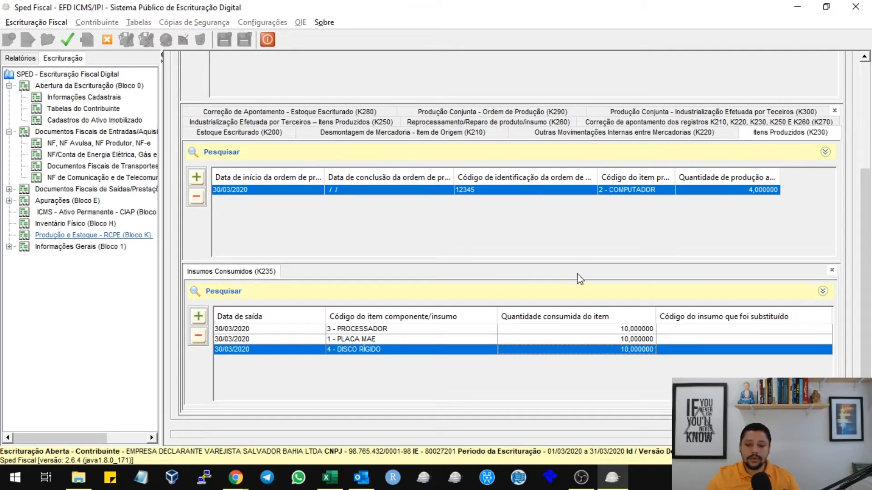
left_click(552, 331)
left_click(546, 338)
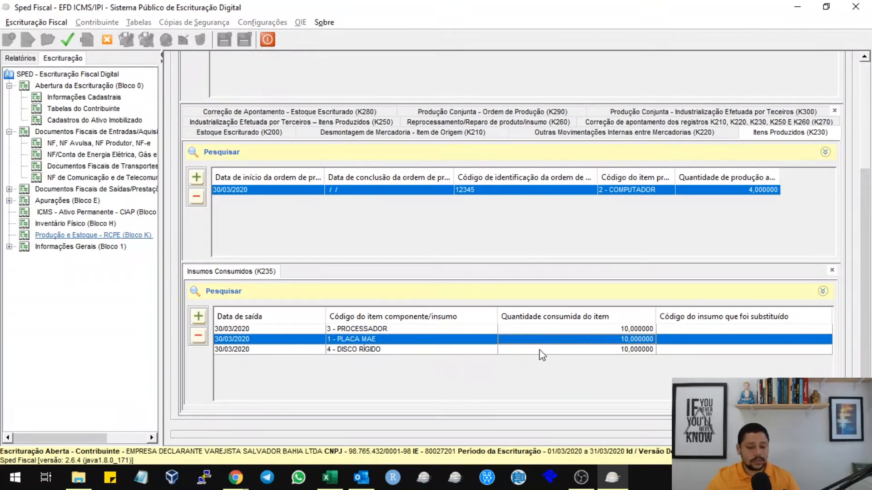
left_click(539, 350)
left_click(675, 195)
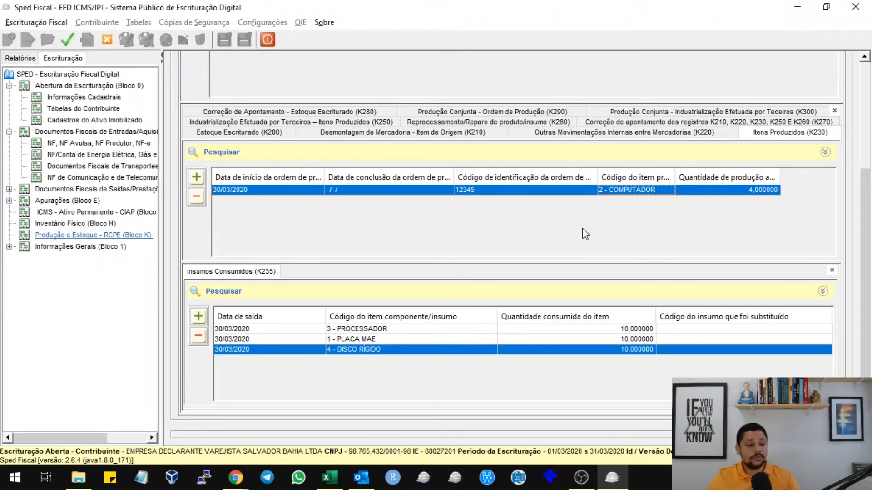
Step: Set the K230 COMPUTADOR order's start date to 28/02/2020 and its conclusion date to 06/03/2020
double_click(391, 190)
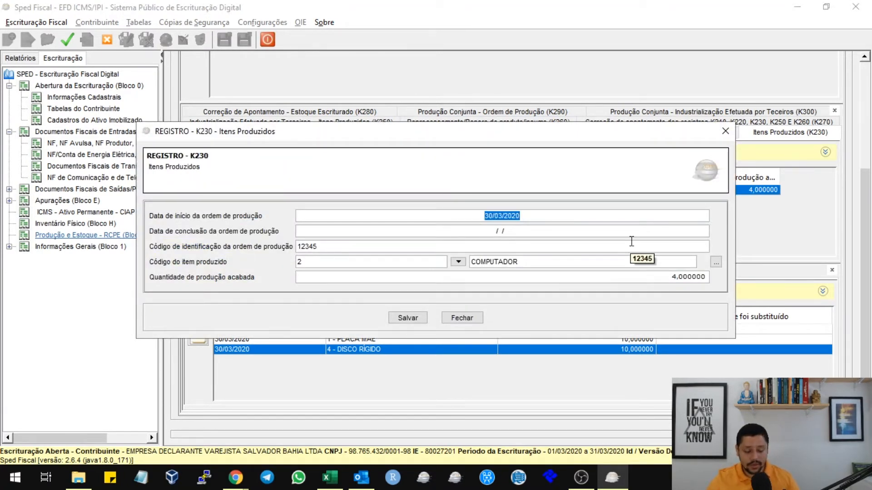
type("28022020")
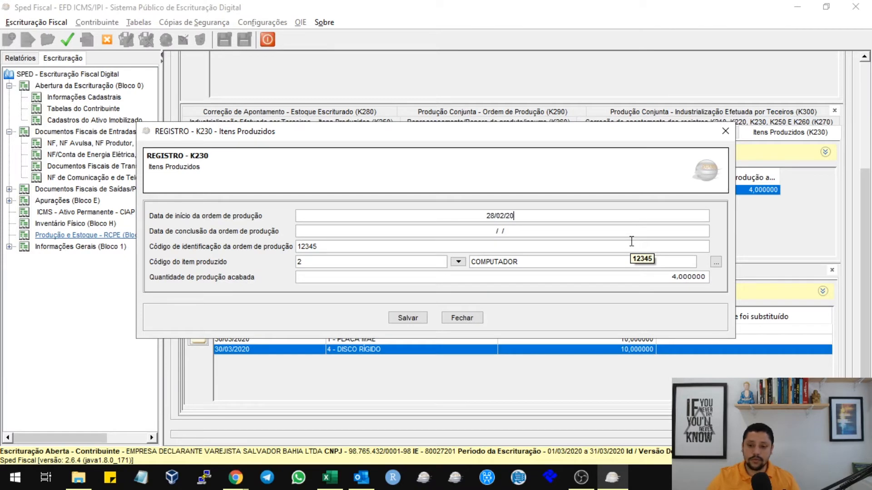
left_click(625, 233)
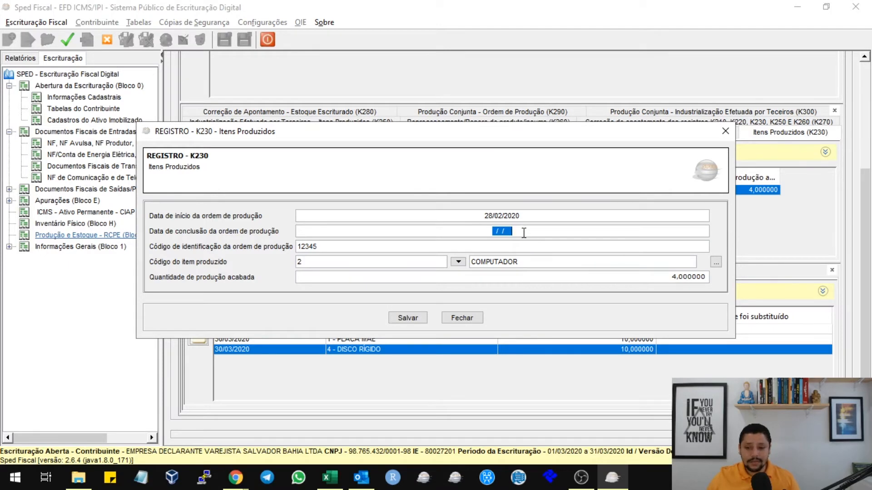
type("06032020")
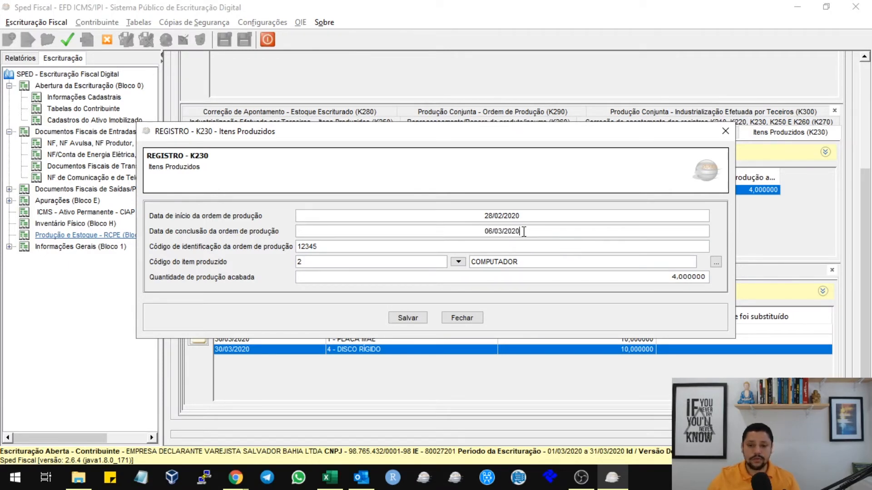
Step: Set the finished production quantity of the COMPUTADOR production order to 6 and save the K230 record
key("Tab")
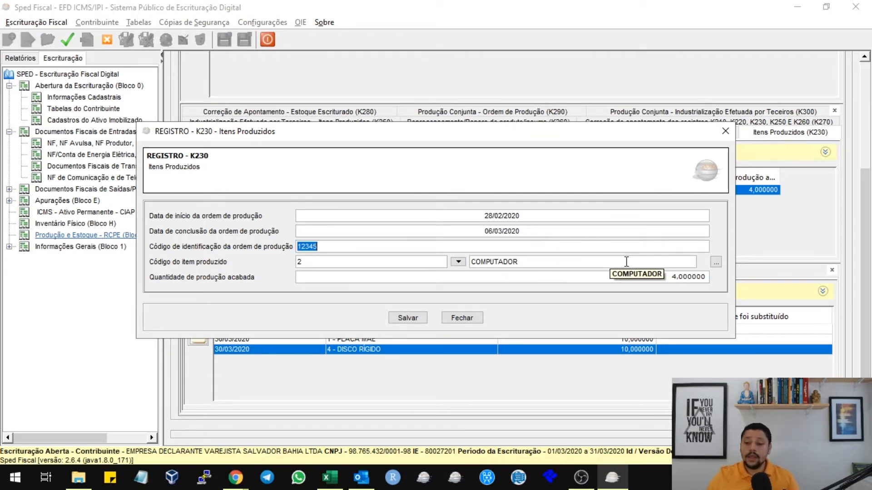
left_click(677, 275)
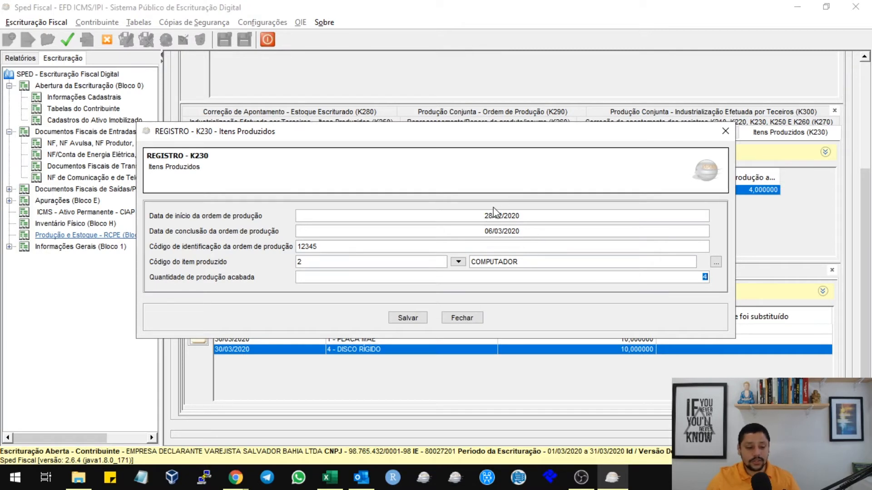
left_click(486, 230)
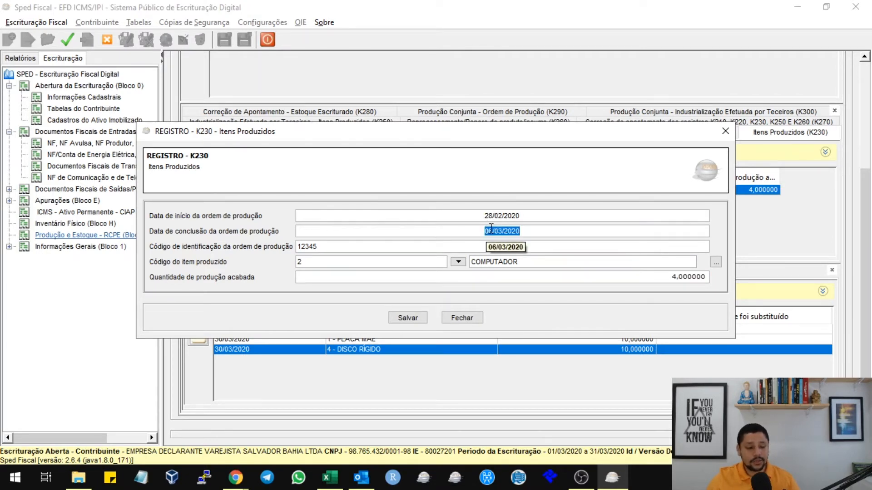
left_click(660, 277)
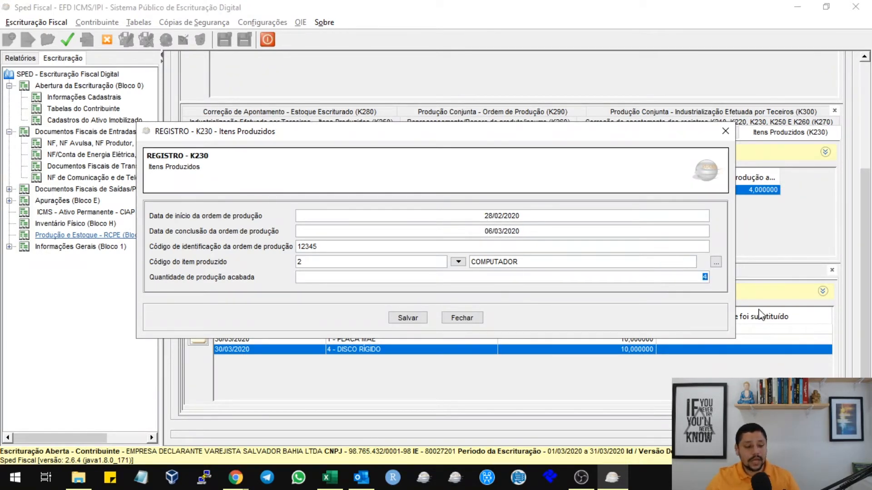
type("6")
key("Tab")
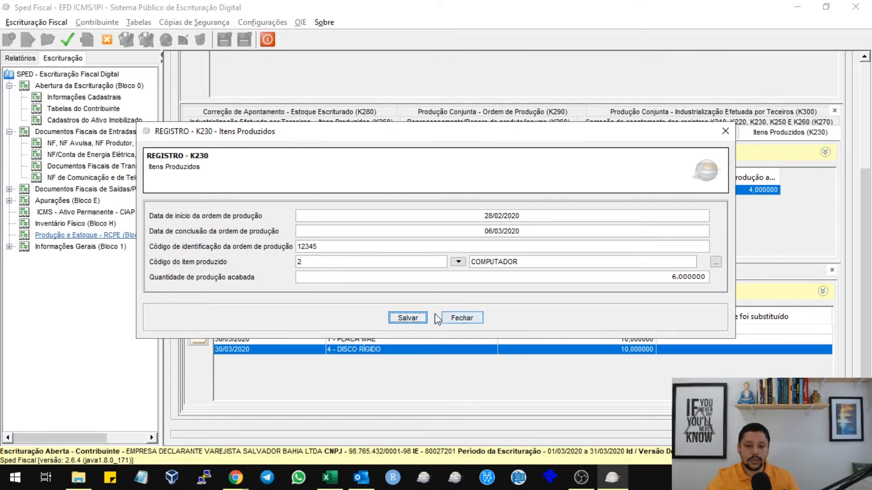
left_click(407, 318)
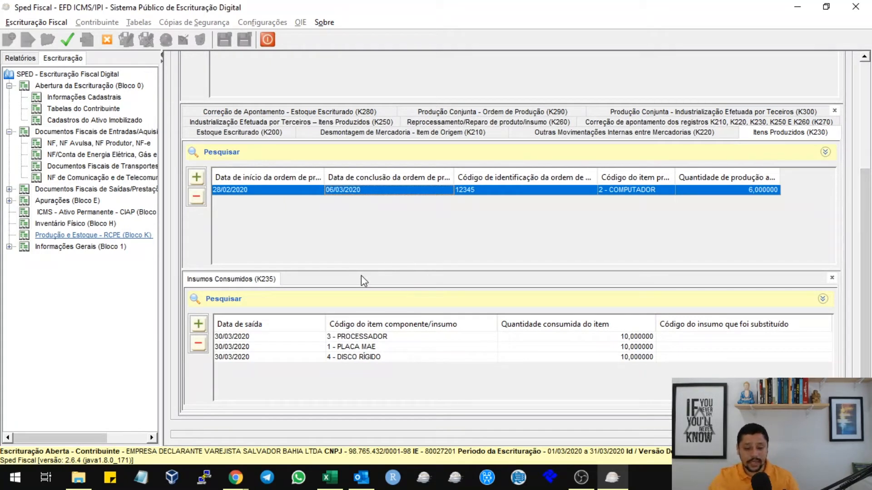
Step: Review the PROCESSADOR, PLACA MAE and DISCO RÍGIDO rows among the order's consumed inputs (K235)
left_click(359, 337)
left_click(359, 347)
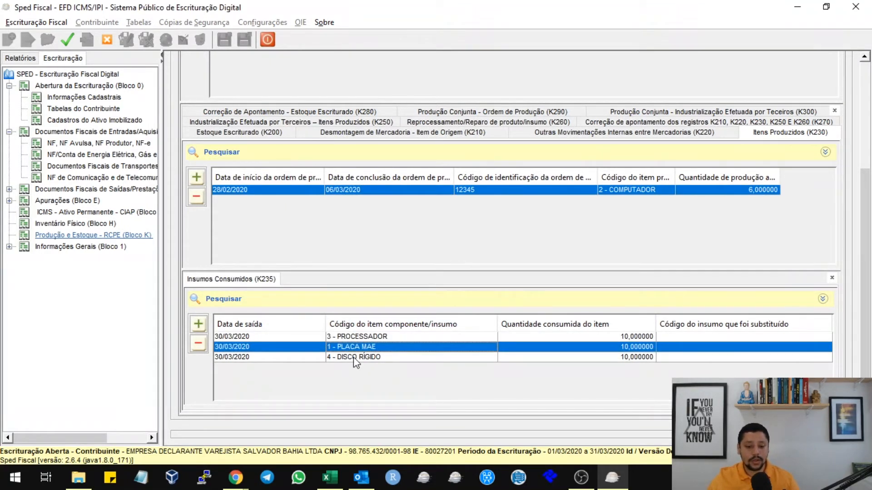
left_click(356, 359)
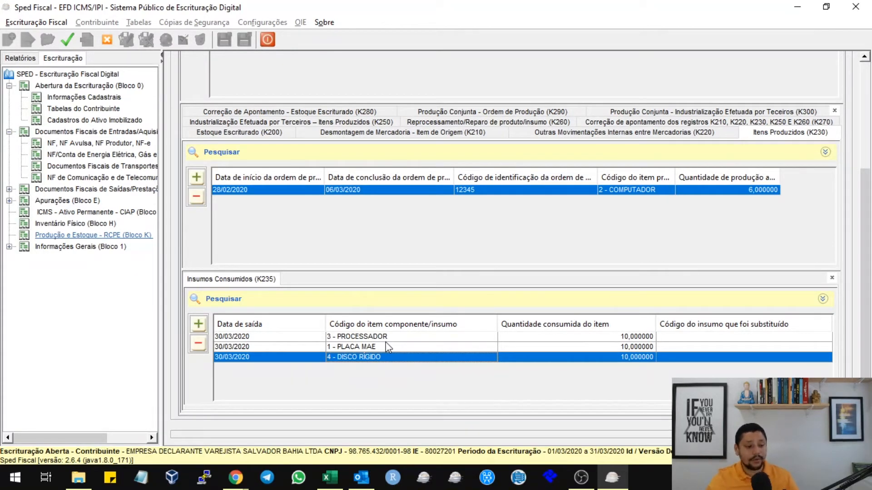
left_click(321, 338)
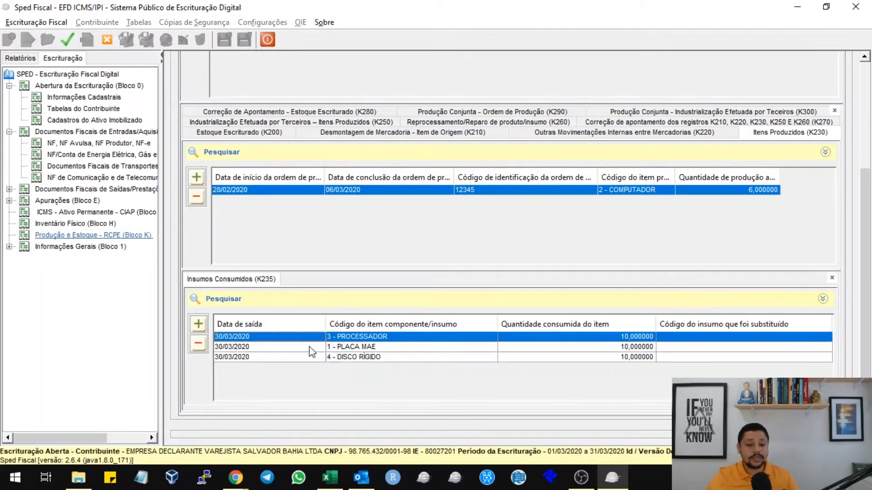
left_click(302, 357)
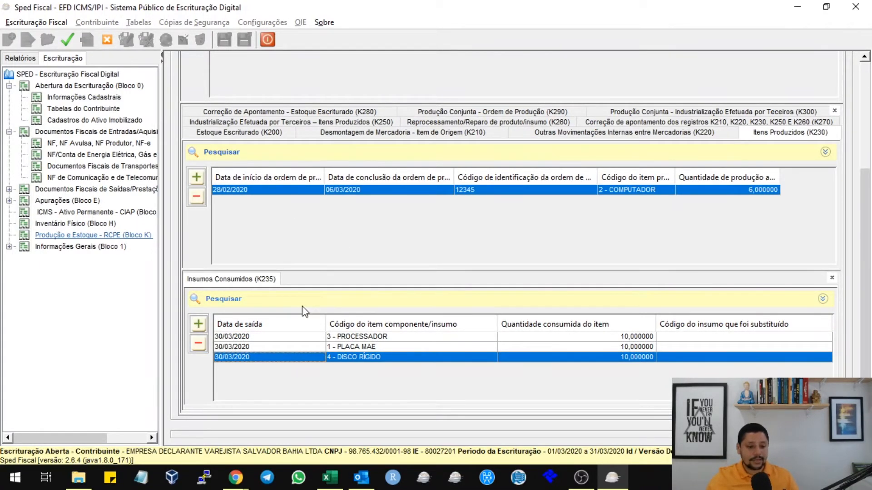
left_click(263, 348)
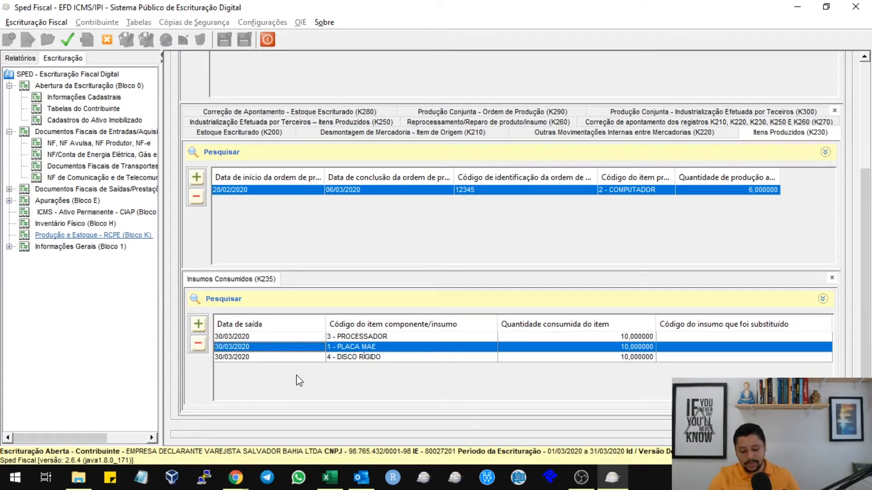
Step: Validate the bookkeeping file and display the detailed list of errors in the pending validation report
key("ctrl+s")
key("Return")
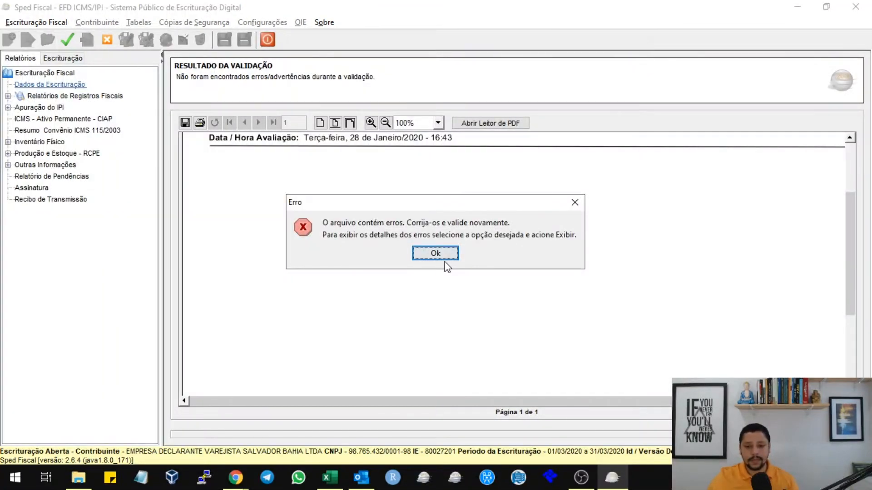
left_click(444, 260)
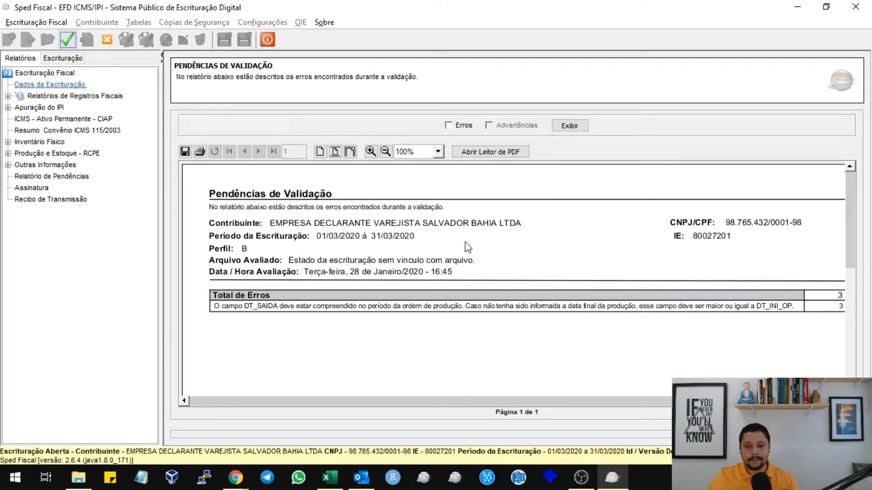
left_click(463, 125)
left_click(570, 126)
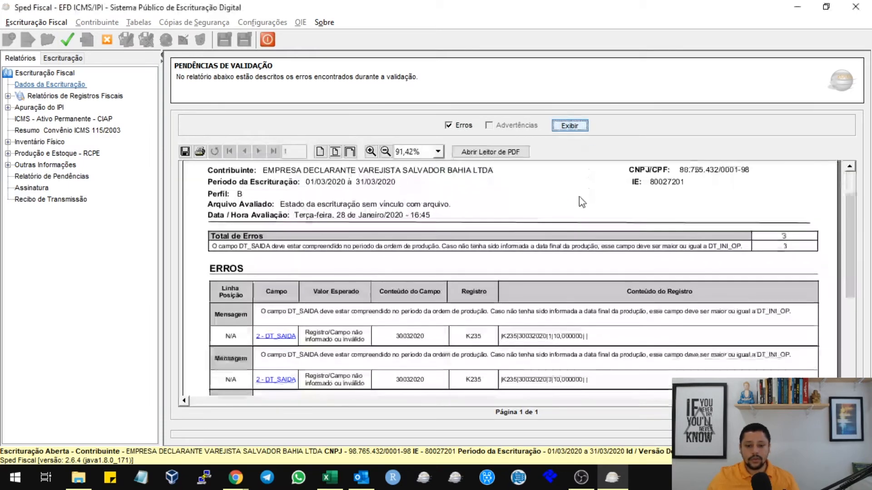
Step: Open the K235 record behind the first DT_SAIDA error, dismiss its error note and close the record without editing
scroll(527, 221, "down", 3)
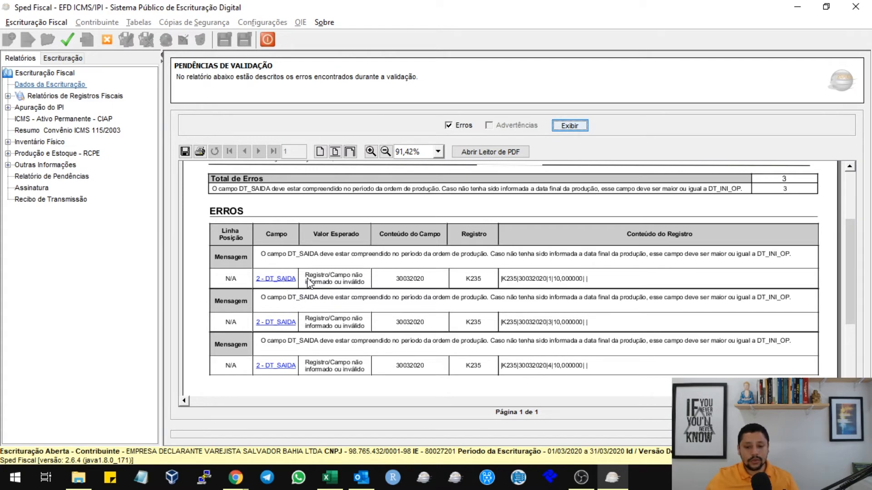
left_click(274, 279)
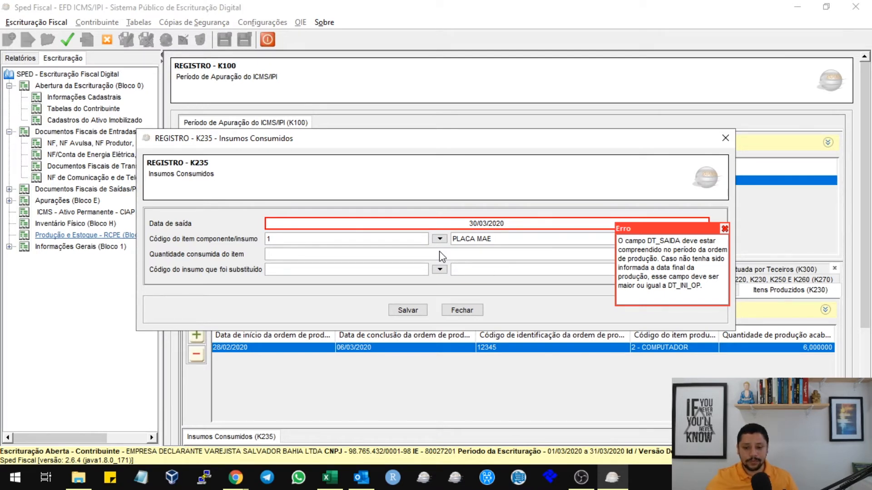
left_click(725, 228)
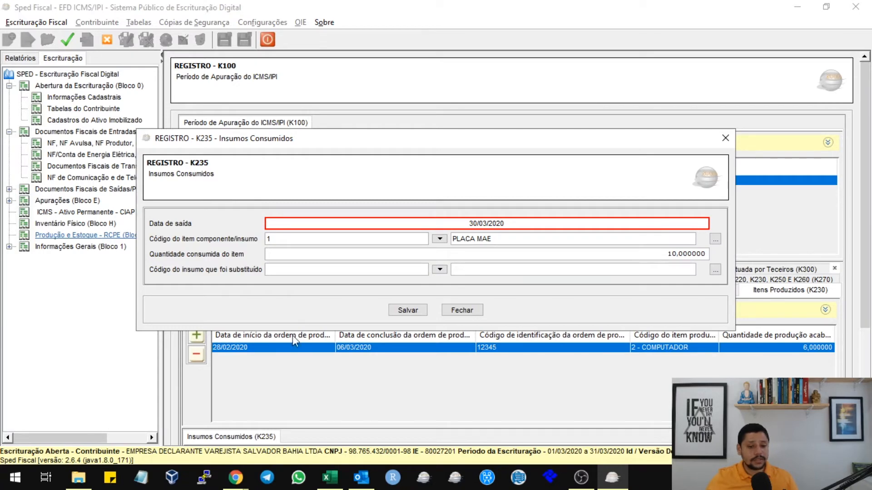
left_click(462, 311)
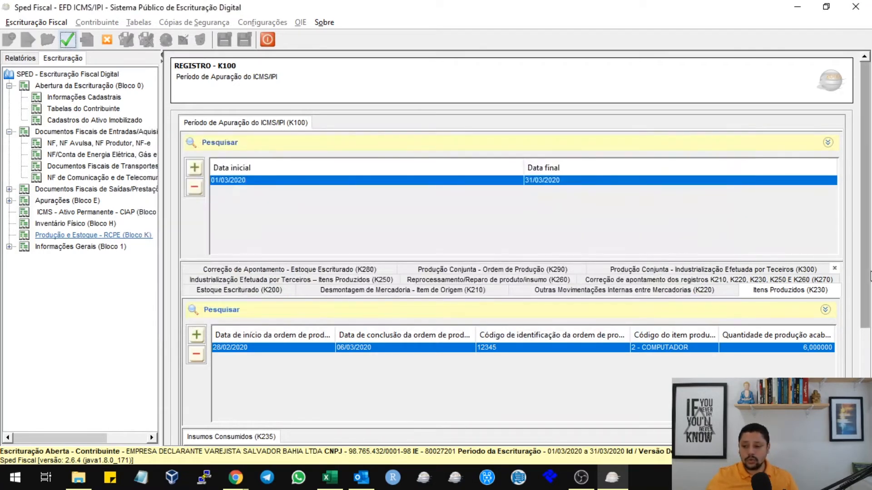
Step: Examine the consumed input rows of the COMPUTADOR order, opening and closing the PLACA MAE record without editing
left_click_drag(865, 306, 864, 422)
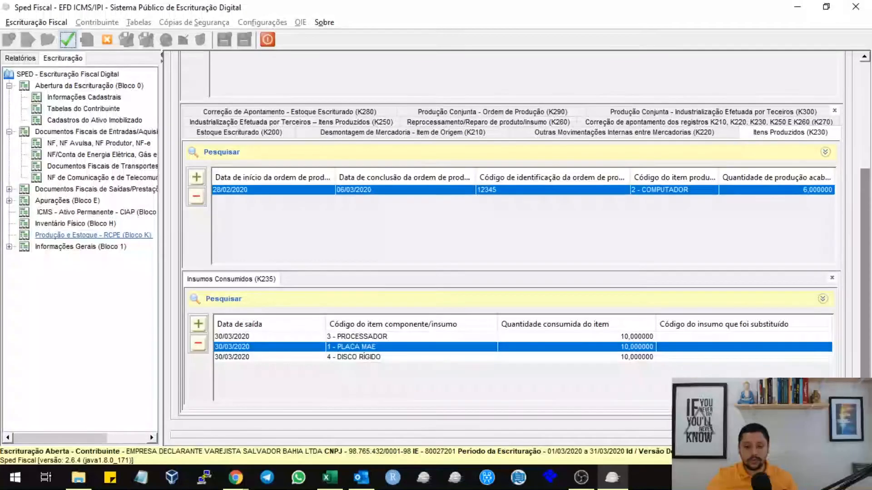
left_click(401, 347)
left_click(400, 338)
left_click(399, 347)
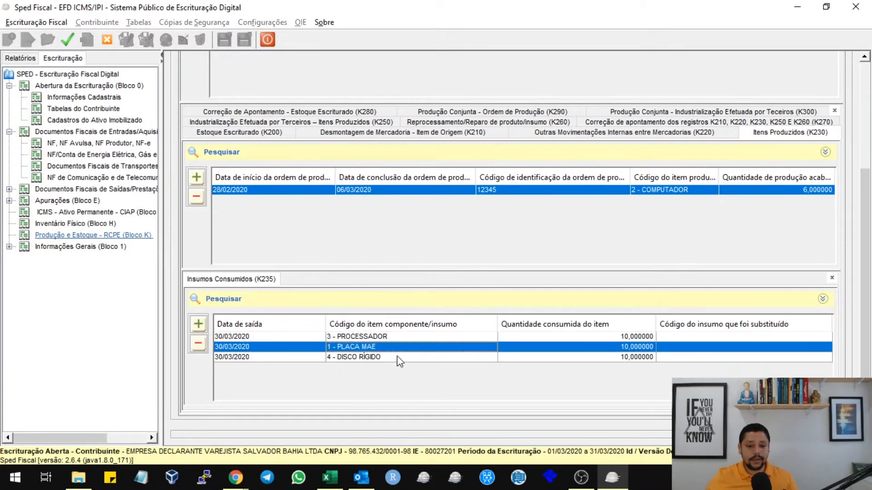
left_click(397, 356)
double_click(399, 347)
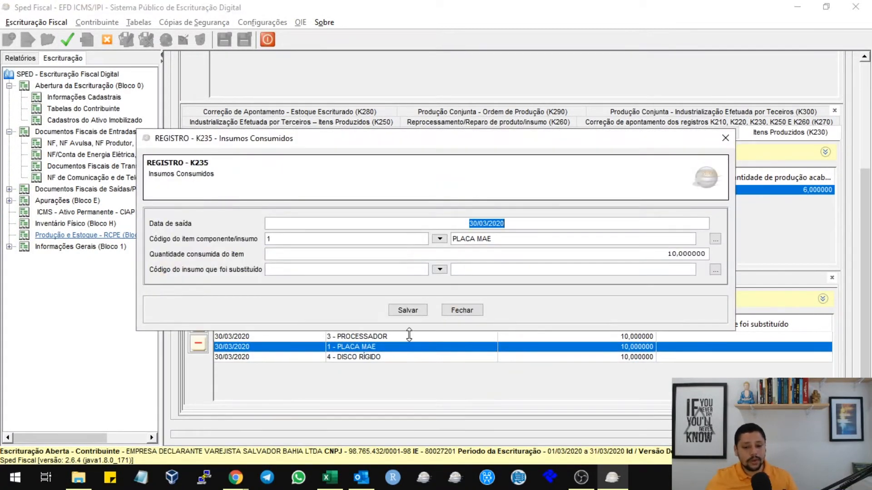
left_click(462, 310)
left_click(398, 336)
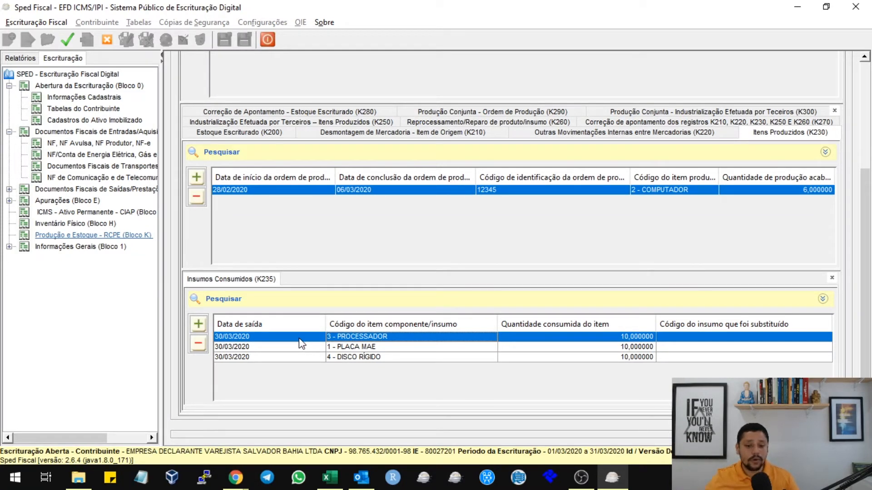
Step: Delete the PLACA MAE and DISCO RÍGIDO records from the consumed inputs (K235)
left_click(223, 346)
left_click(198, 344)
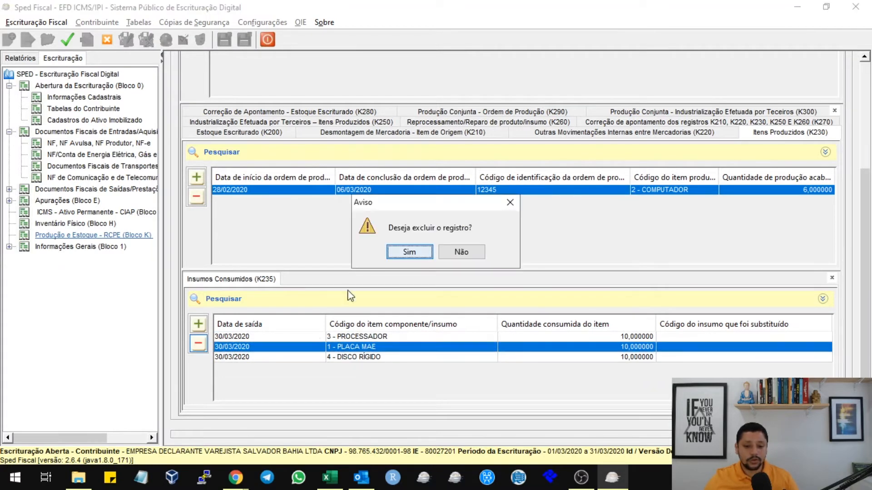
left_click(409, 253)
left_click(198, 343)
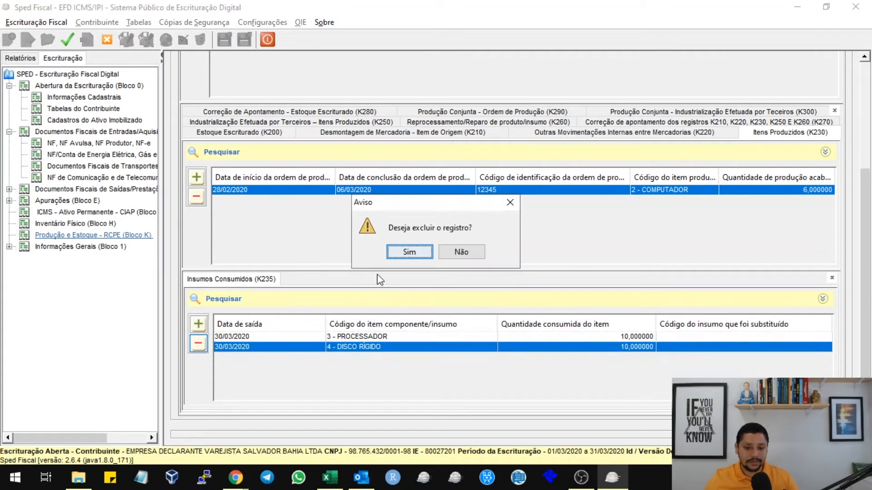
left_click(410, 252)
Step: Set the PROCESSADOR consumed input's exit date to 04/03/2020 and consumed quantity to 2, and save the record
double_click(318, 336)
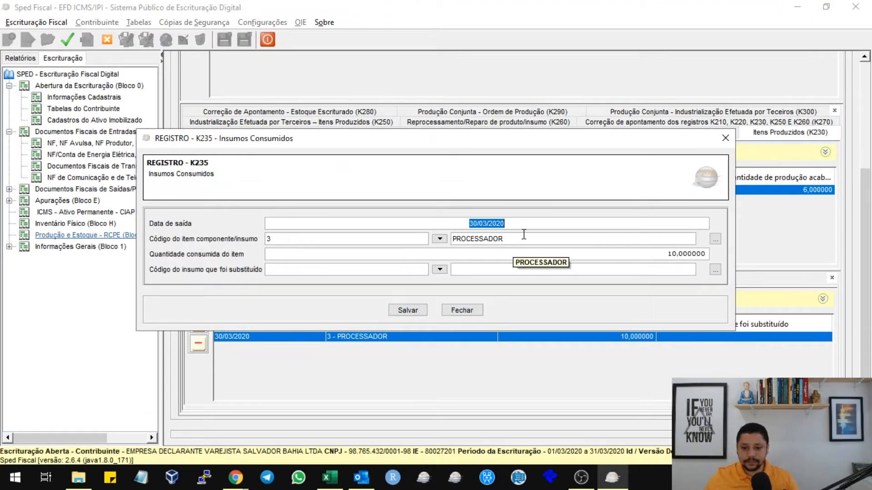
type("04032020")
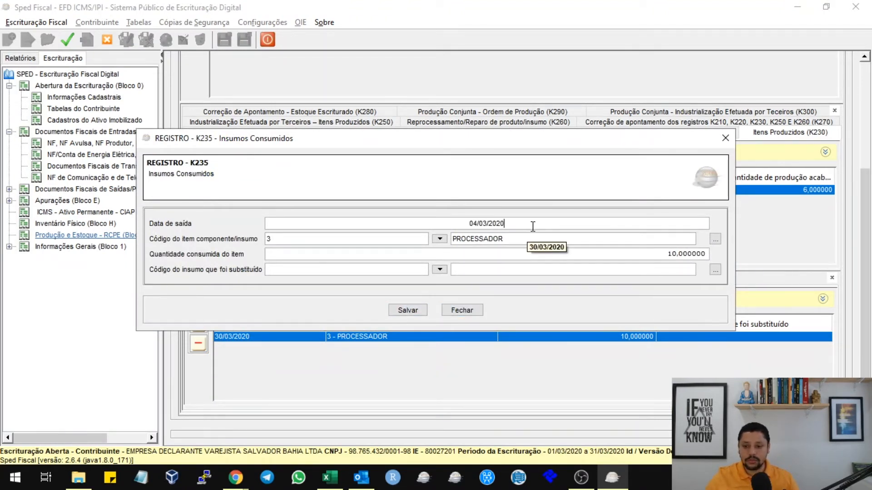
left_click(607, 253)
type("2")
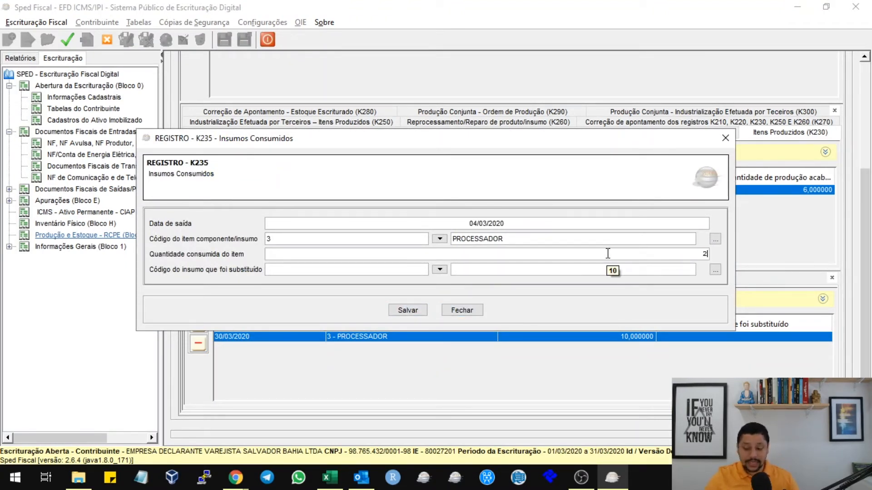
key("Tab")
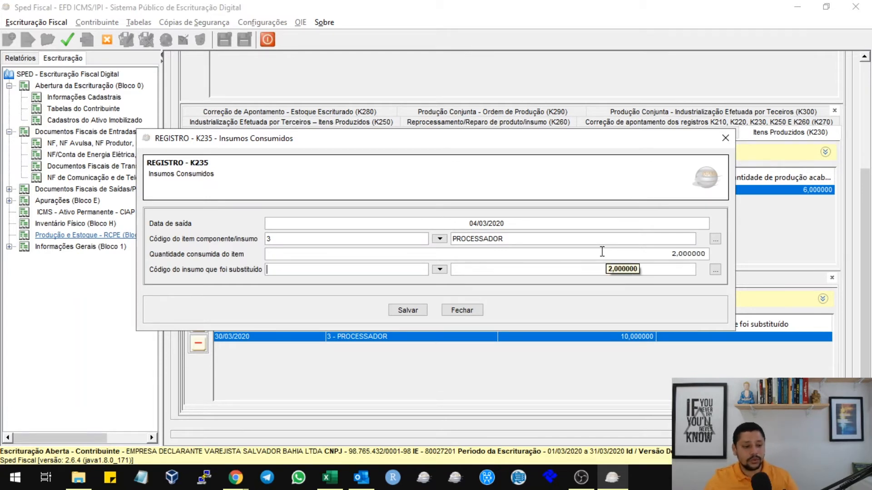
left_click(393, 313)
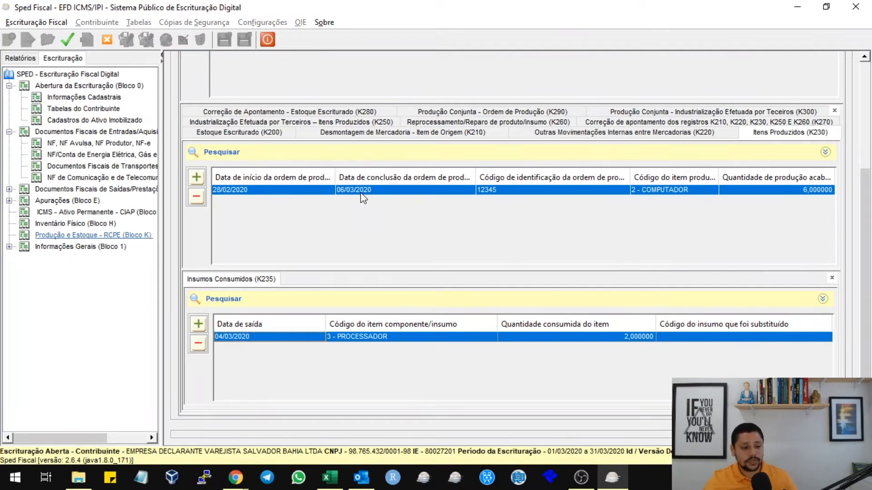
Step: Validate the bookkeeping file again and close the validation message
key("ctrl+p")
key("Return")
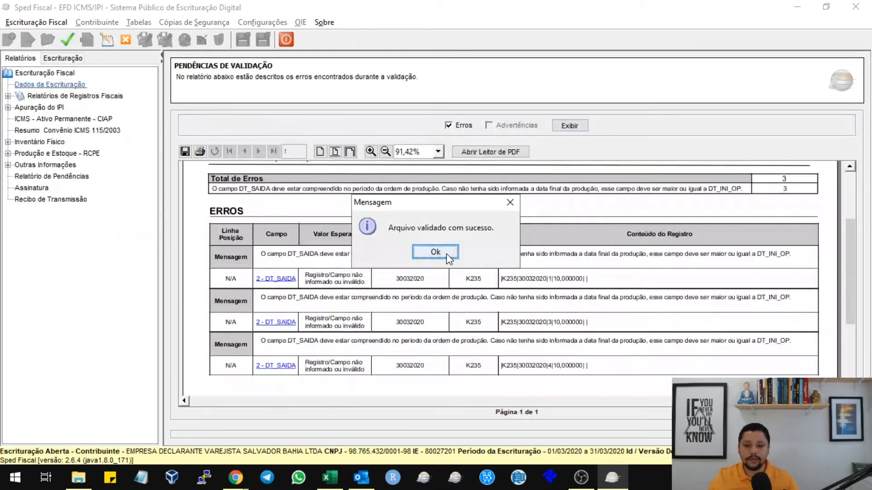
left_click(449, 258)
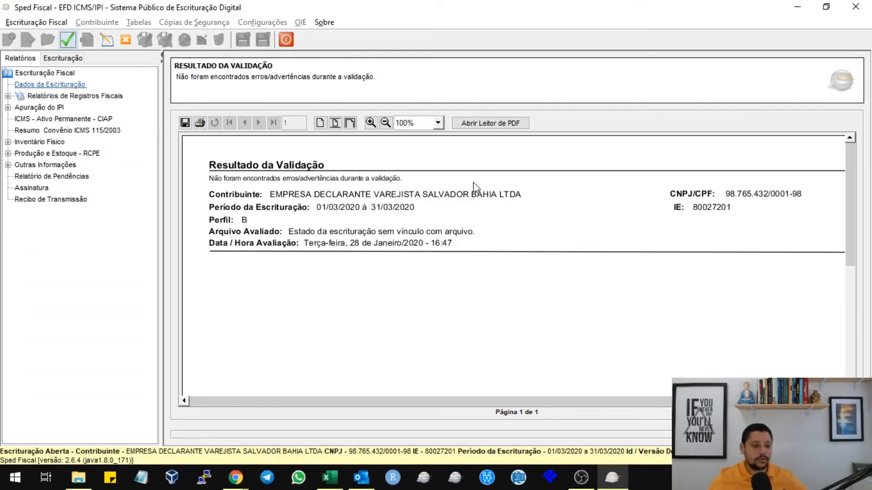
Step: Return to editing the March 2020 K100 period and review the COMPUTADOR produced item record (K230), closing it without changes
left_click(105, 43)
left_click(233, 181)
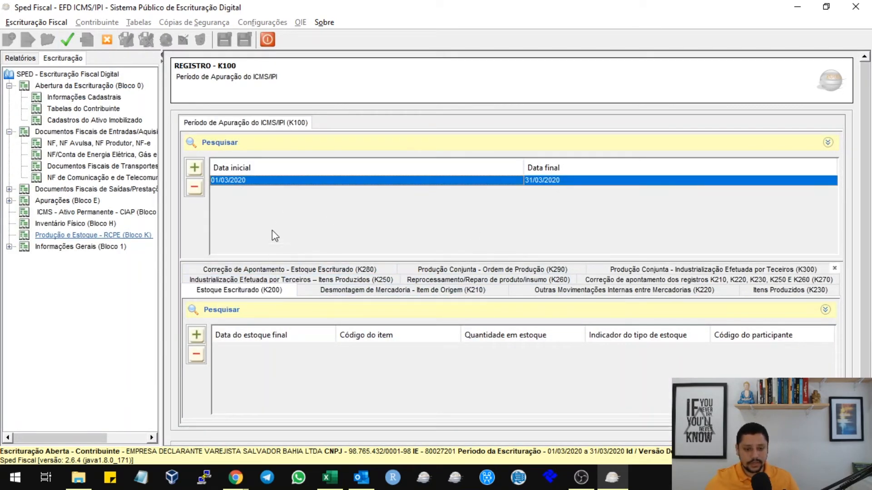
left_click(791, 292)
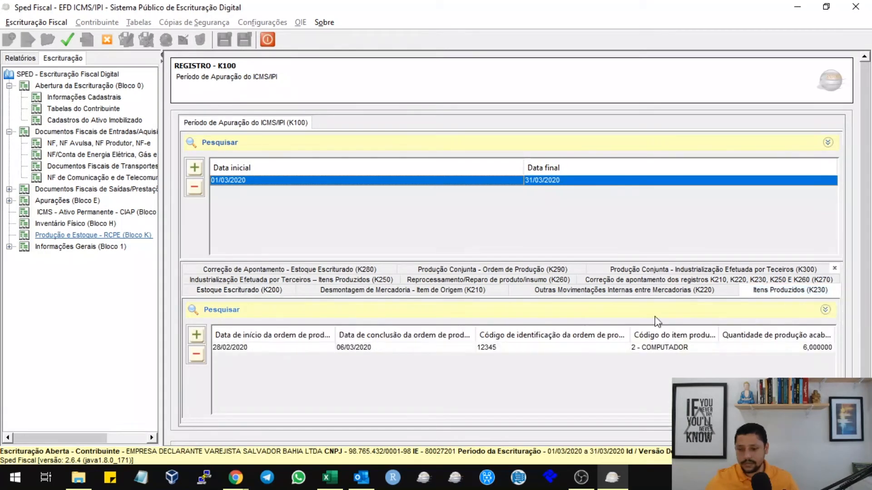
double_click(509, 347)
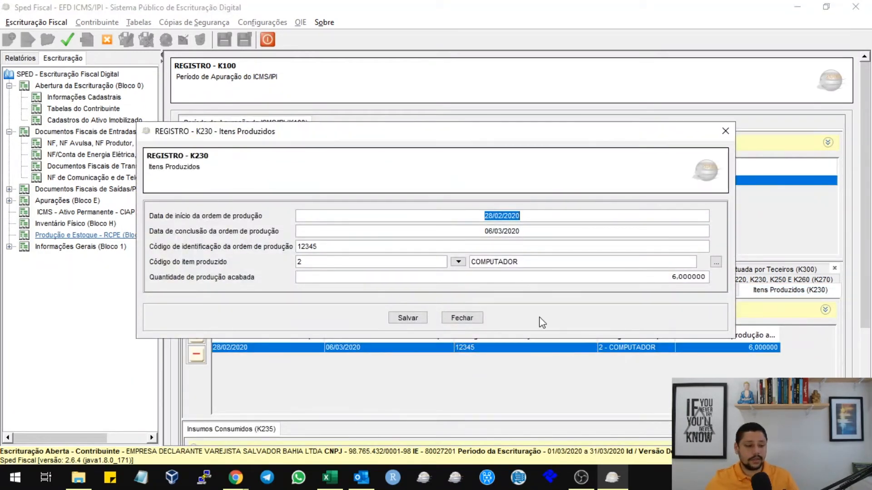
left_click(508, 232)
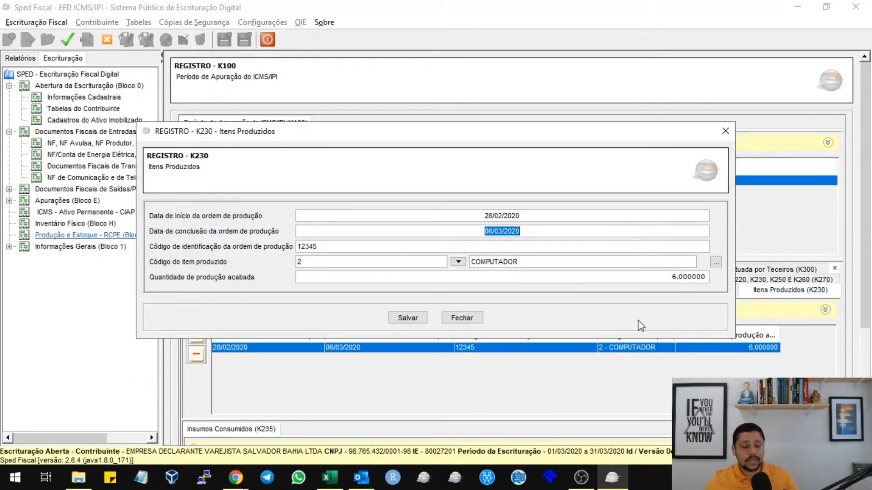
left_click(672, 278)
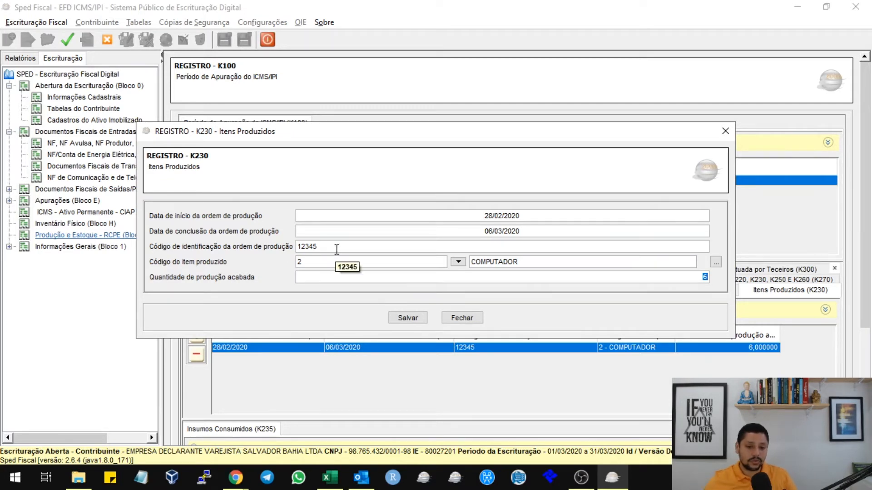
left_click(300, 247)
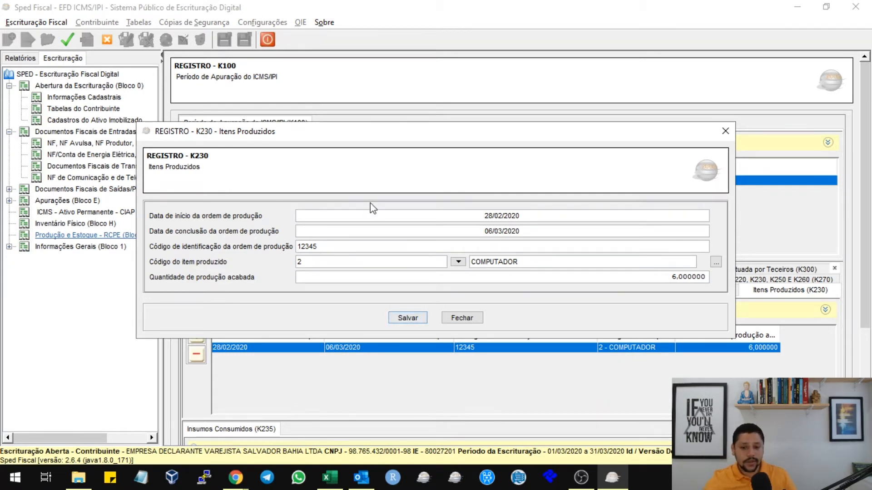
left_click(667, 278)
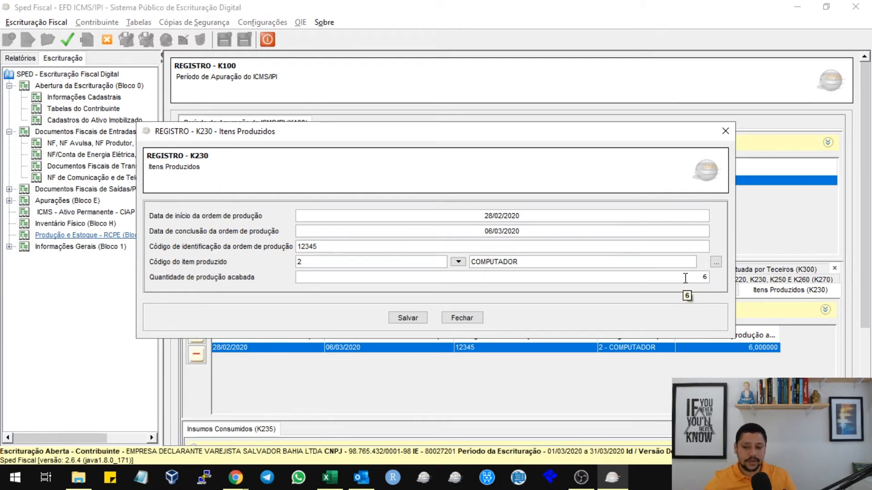
left_click(460, 318)
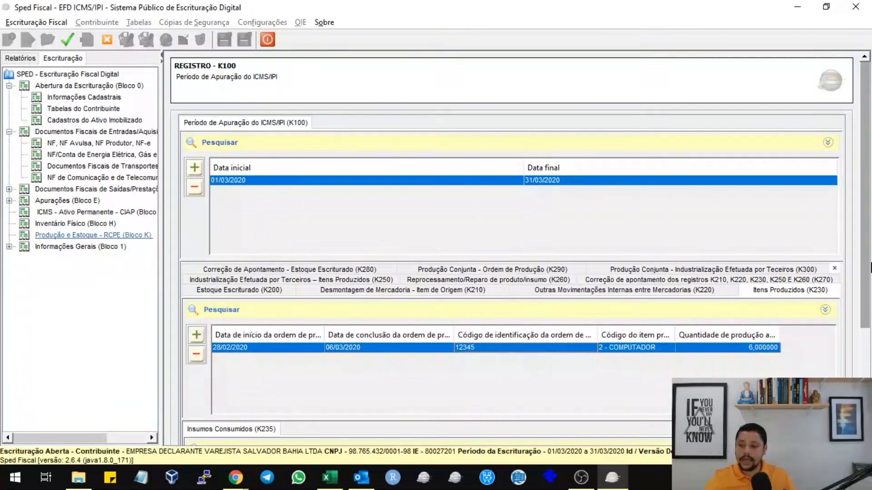
Step: Delete the PROCESSADOR record from the consumed inputs (K235) of the COMPUTADOR order, after rechecking the order's K230 record
left_click_drag(864, 298, 864, 404)
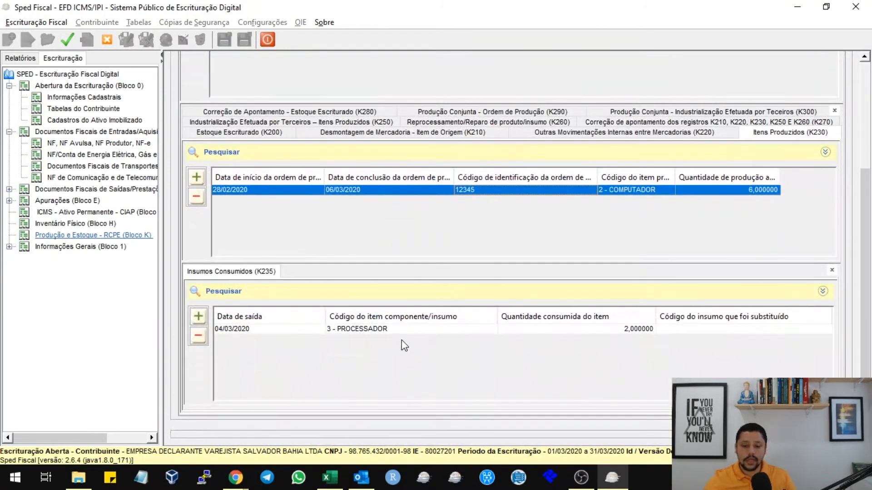
left_click(415, 329)
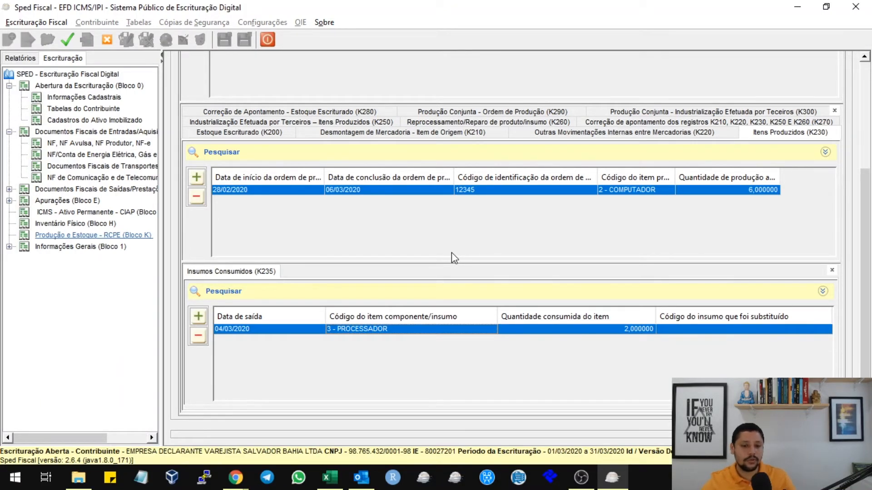
double_click(451, 190)
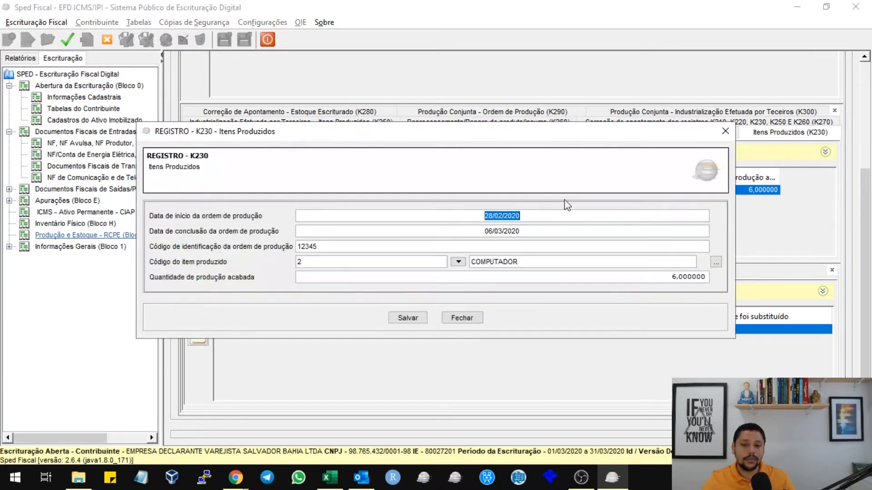
left_click(475, 317)
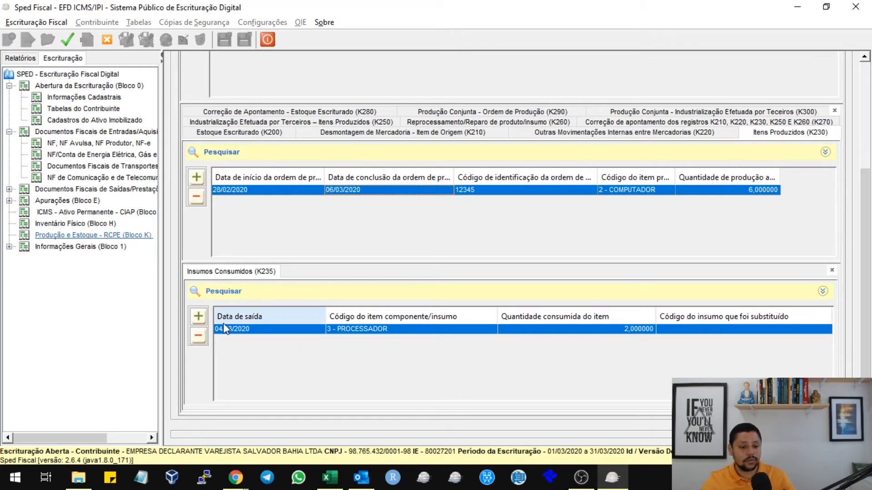
left_click(199, 336)
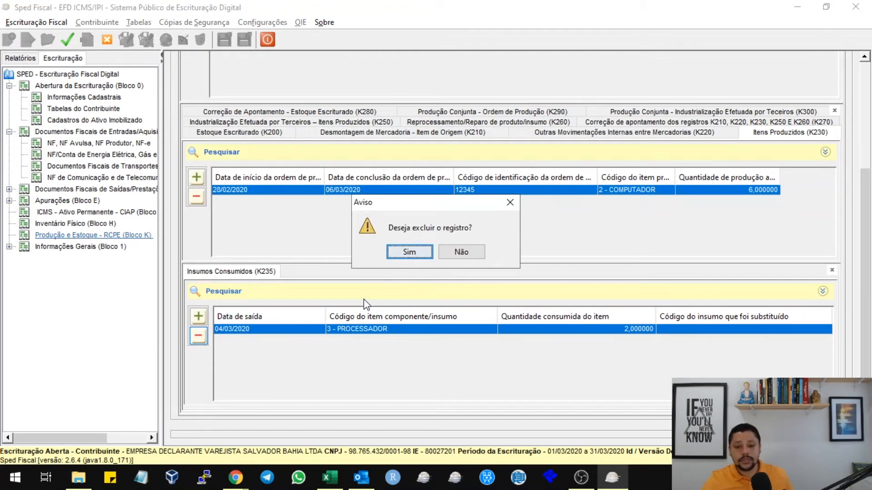
left_click(411, 256)
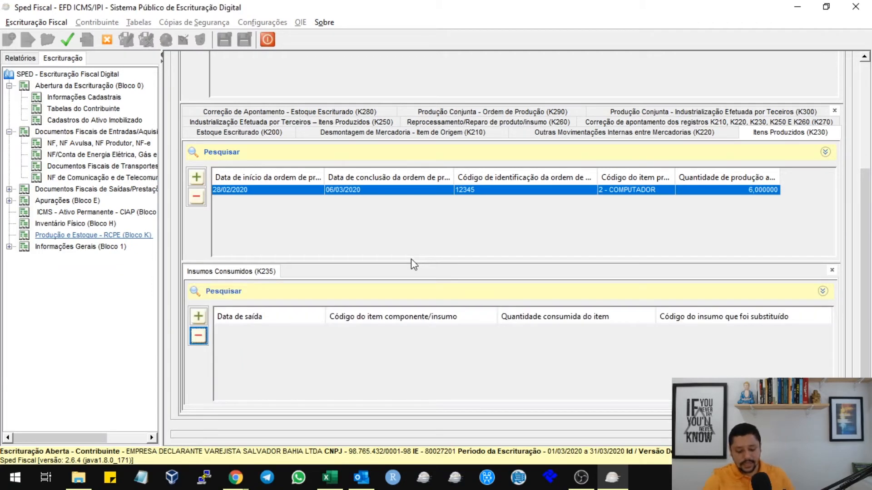
Step: Validate the bookkeeping file with the COMPUTADOR order's consumed inputs removed, and dismiss the validation message
left_click(411, 256)
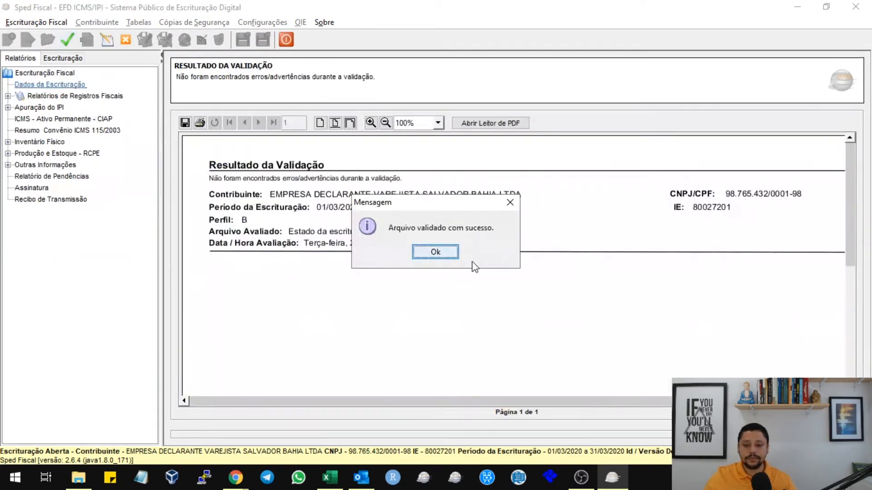
left_click(457, 257)
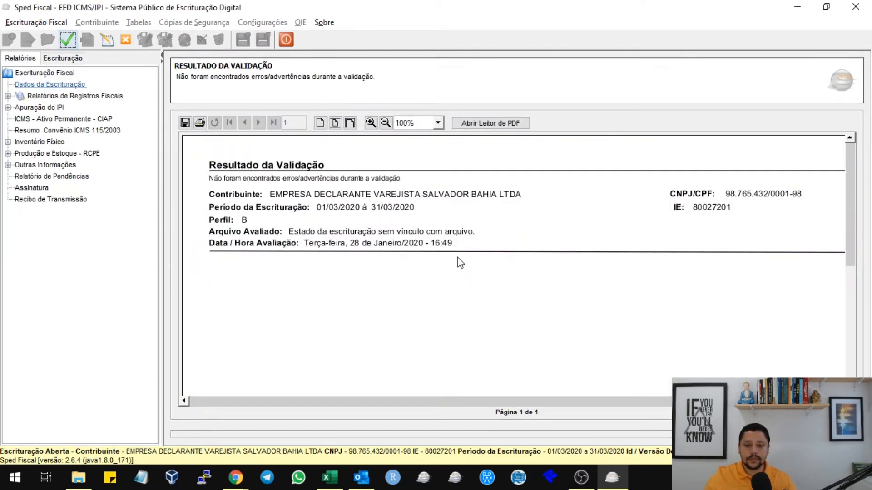
left_click_drag(520, 281, 416, 217)
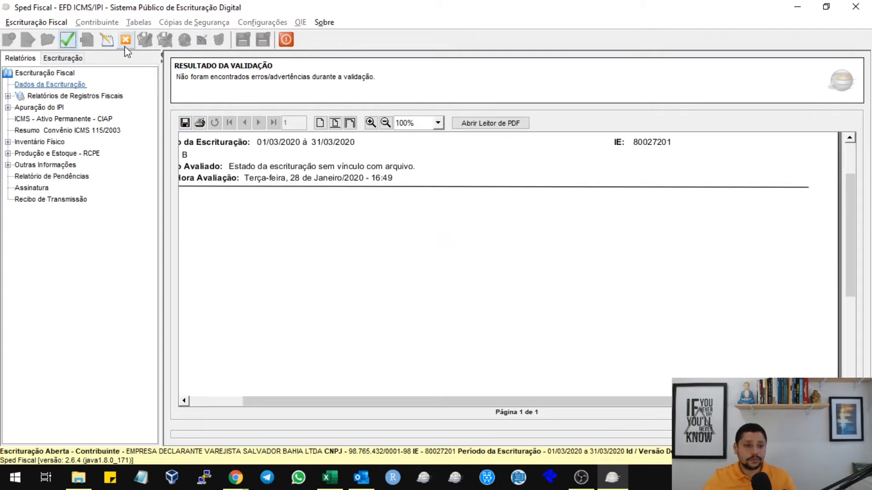
Step: Reopen the March 2020 produced items (K230) and examine the COMPUTADOR order's dates and its consumed inputs list (K235)
left_click(108, 40)
left_click(362, 184)
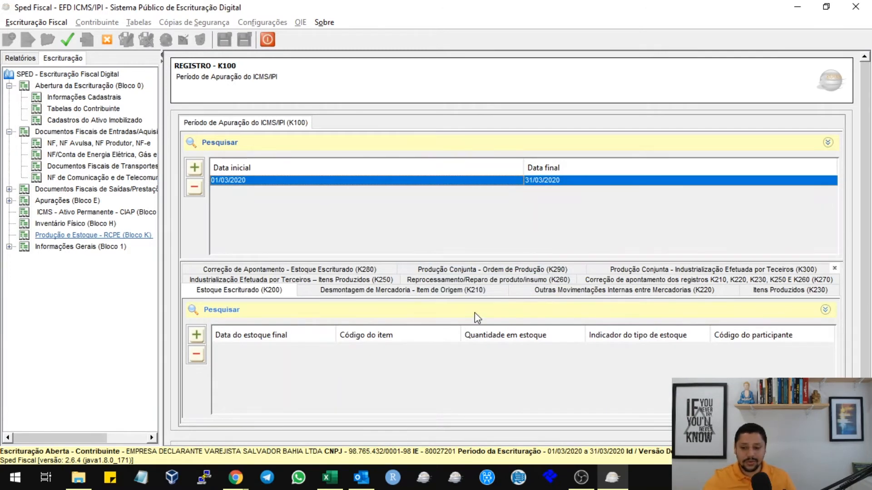
left_click(790, 290)
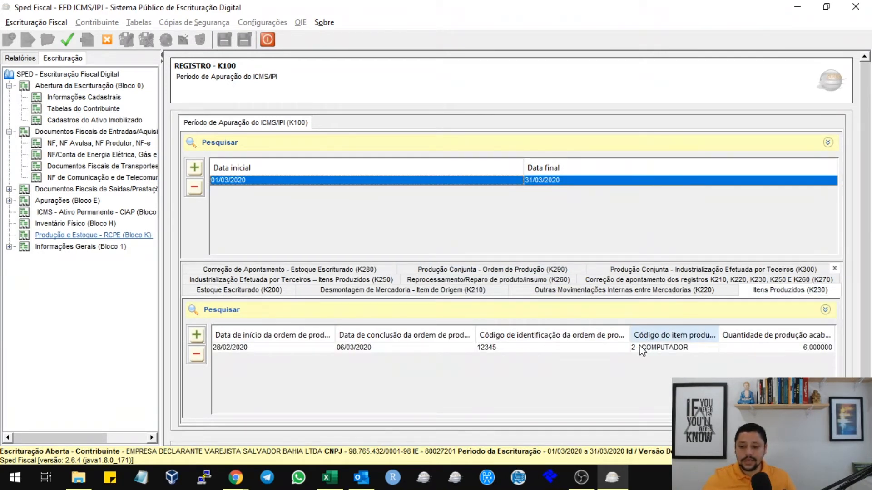
double_click(642, 348)
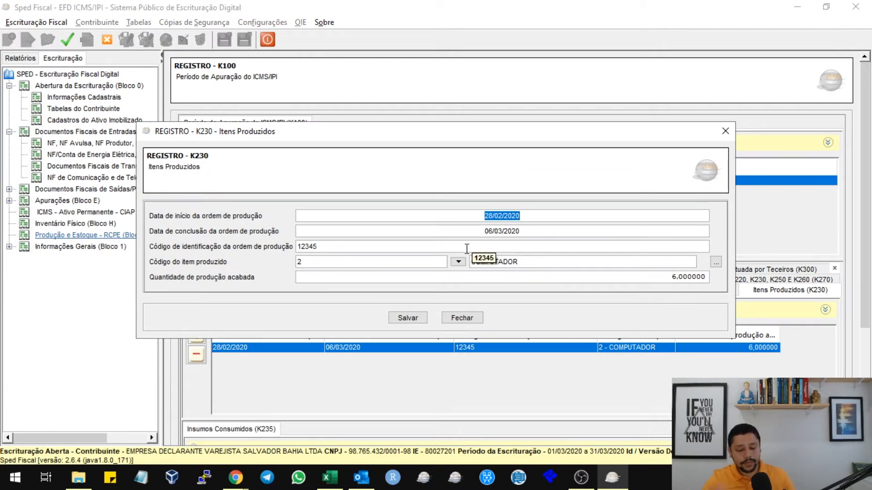
left_click(460, 231)
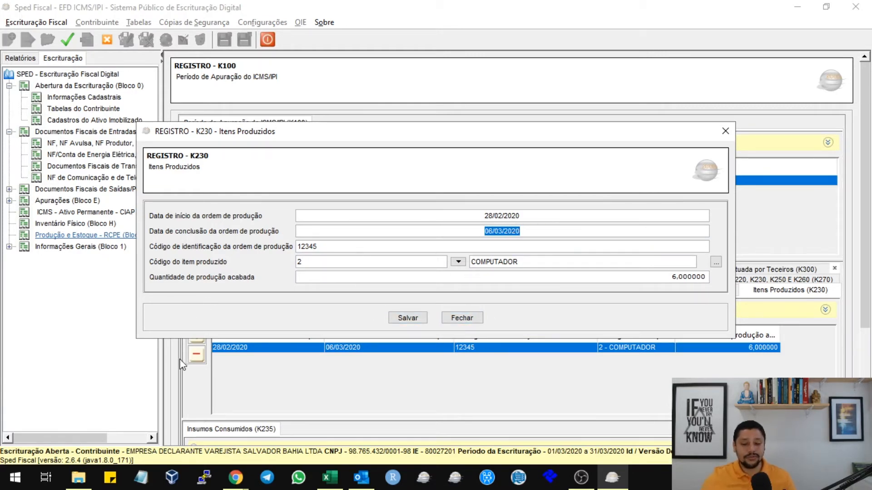
left_click(461, 319)
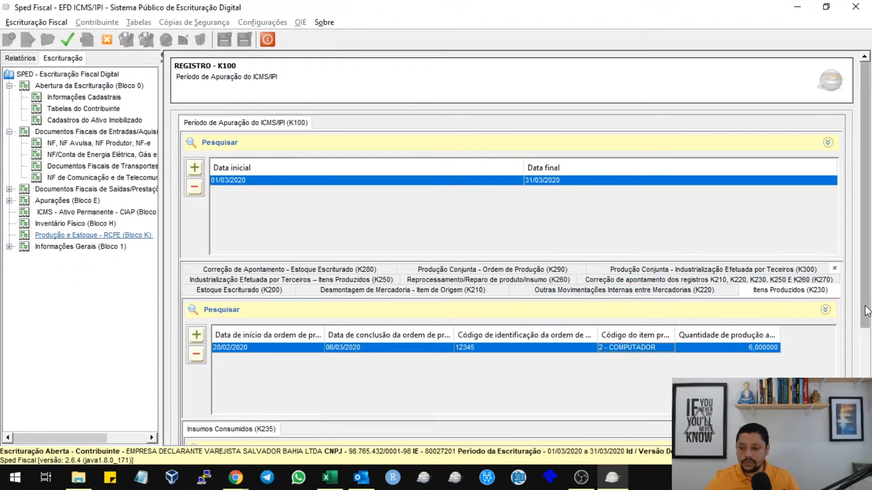
left_click_drag(866, 311, 863, 420)
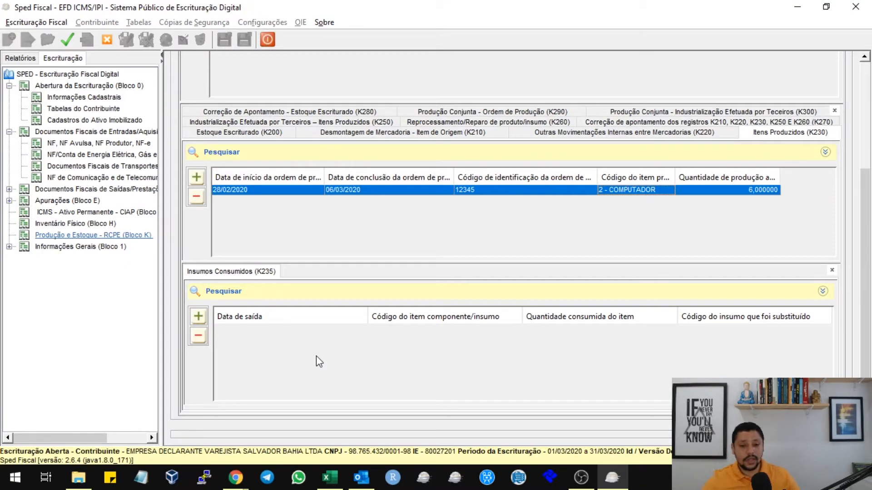
Step: Set the COMPUTADOR order's start date to 06/03/2020, clear its conclusion date, set the finished quantity to 0, and save the K230 record
double_click(412, 189)
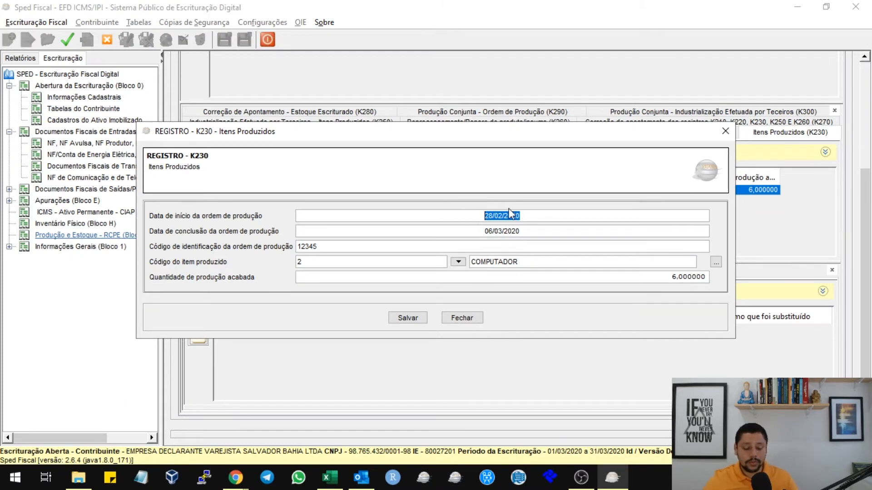
type("06032020")
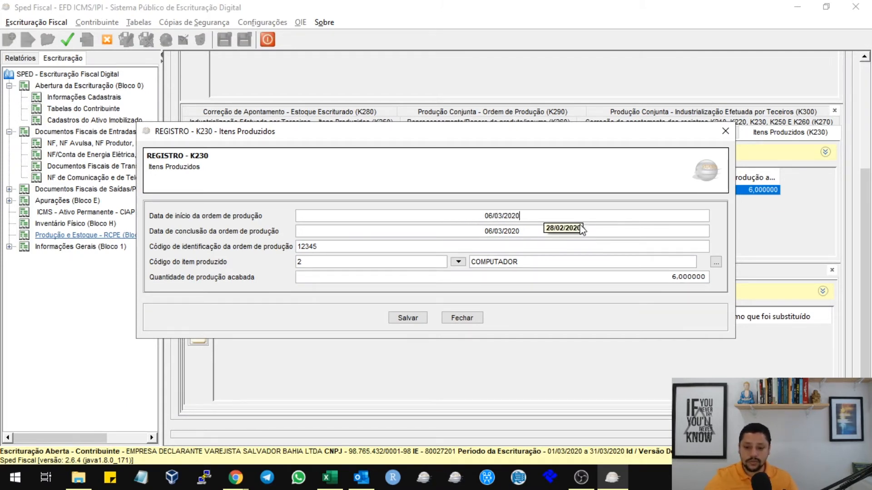
key("Tab")
key("BackSpace")
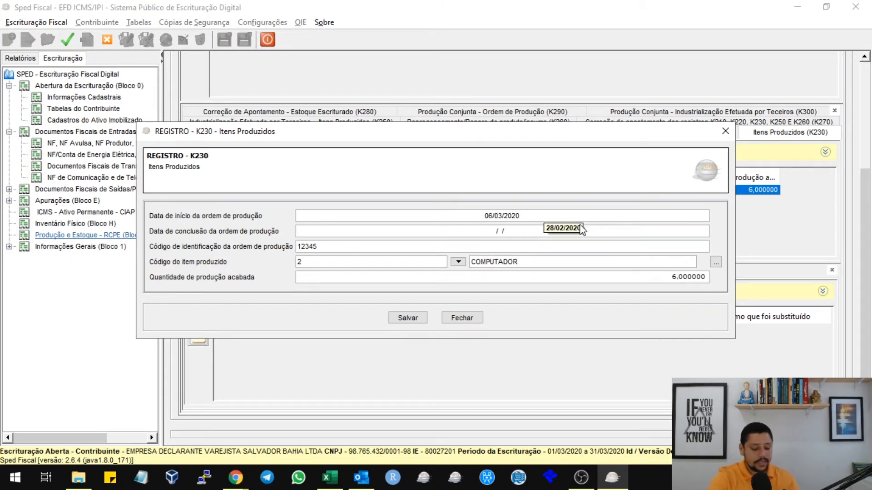
key("Tab")
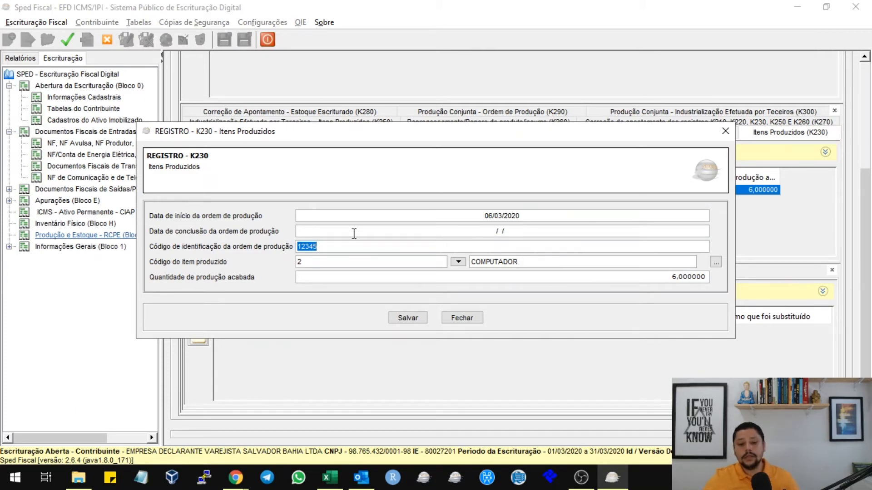
left_click(638, 280)
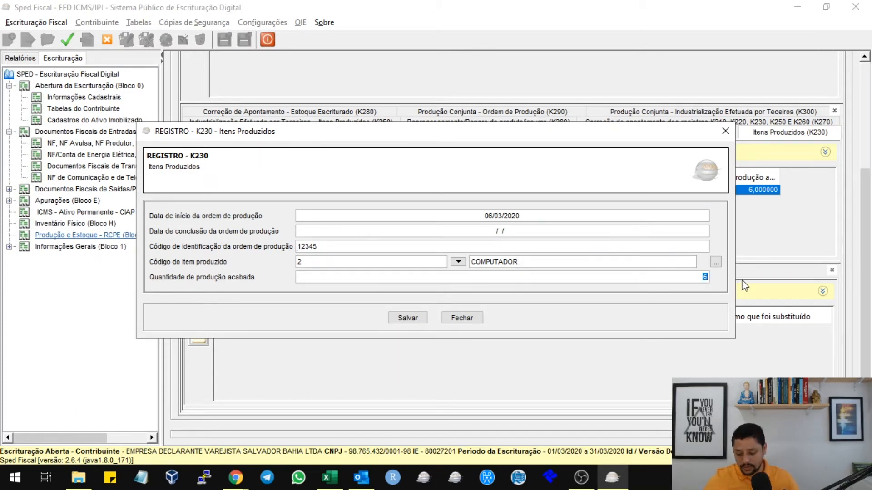
key("Tab")
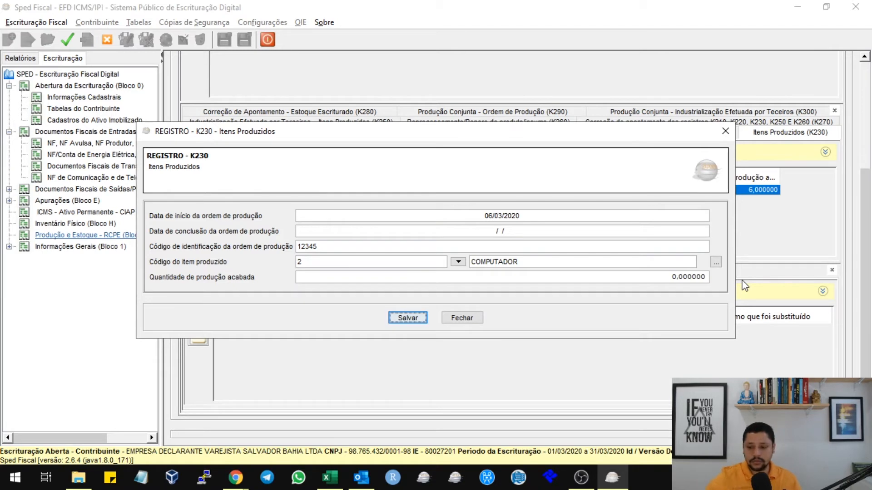
left_click(418, 317)
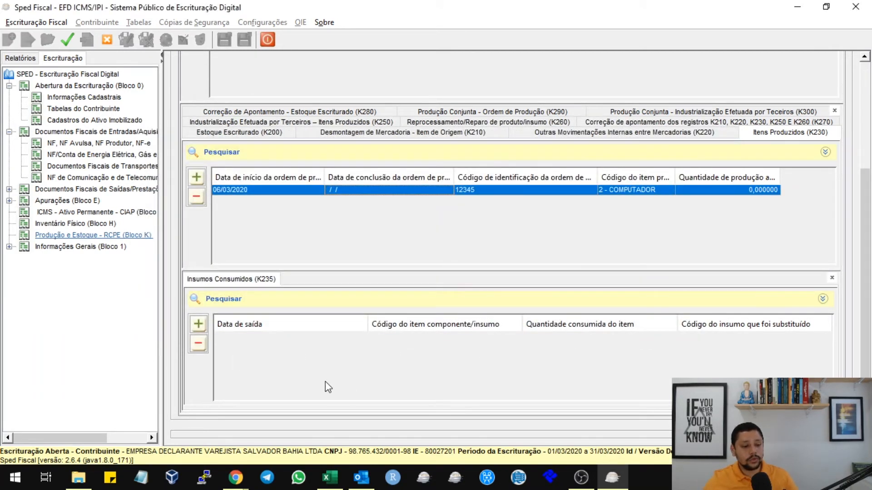
Step: Recheck the COMPUTADOR produced item record (K230), set its order start date to 31/03/2020, and save it
left_click(494, 193)
double_click(496, 190)
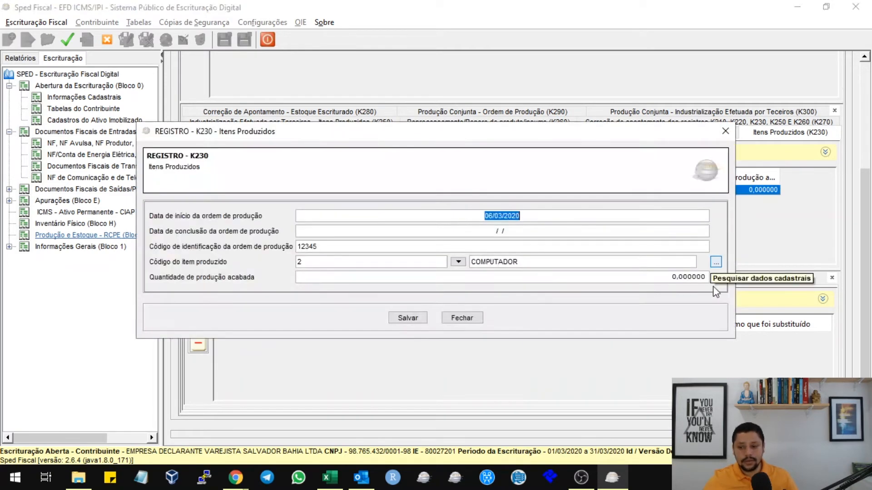
left_click(462, 318)
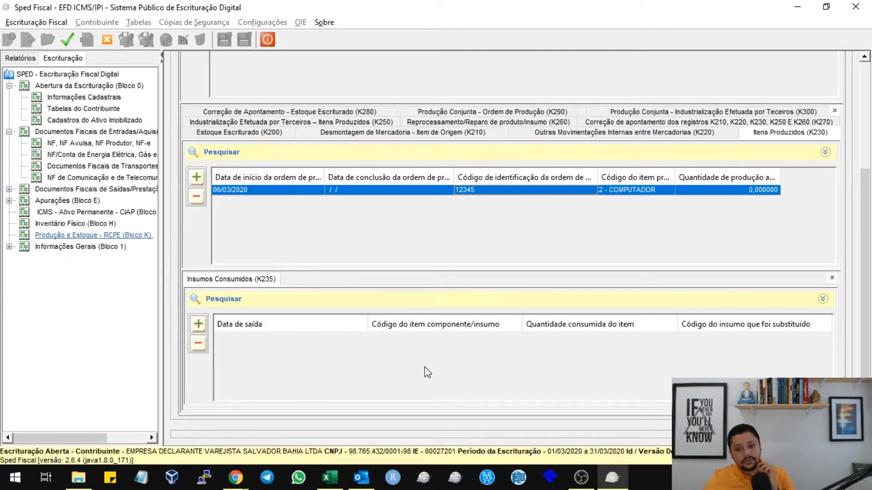
double_click(532, 191)
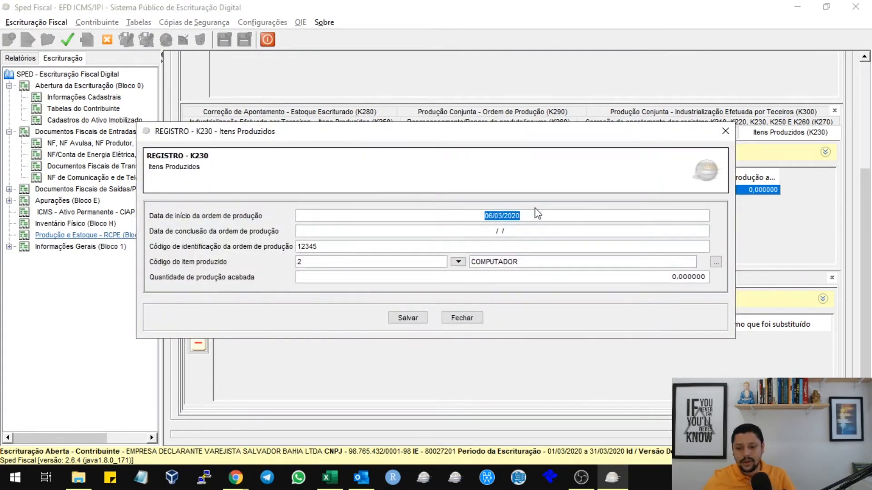
type("31032020")
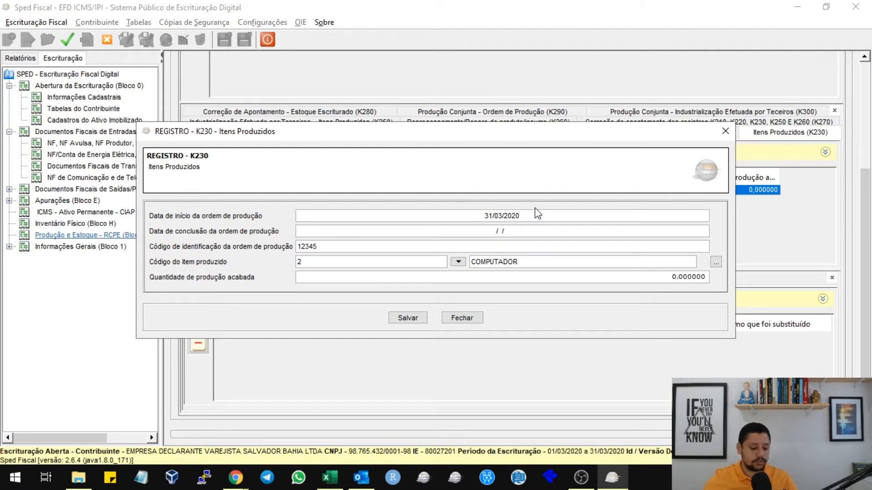
key("Tab")
left_click(408, 318)
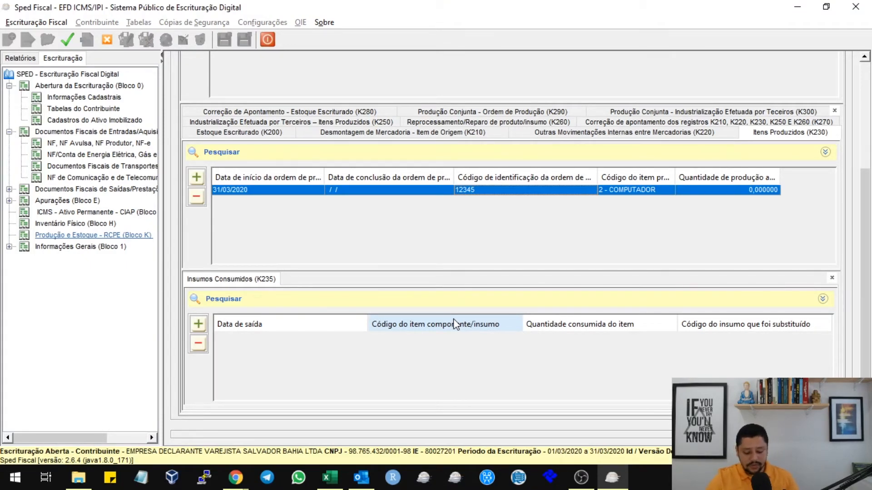
Step: Validate the bookkeeping file with the COMPUTADOR order starting on 31/03/2020, dismiss the message, and review the validation result
key("F9")
key("Return")
key("Return")
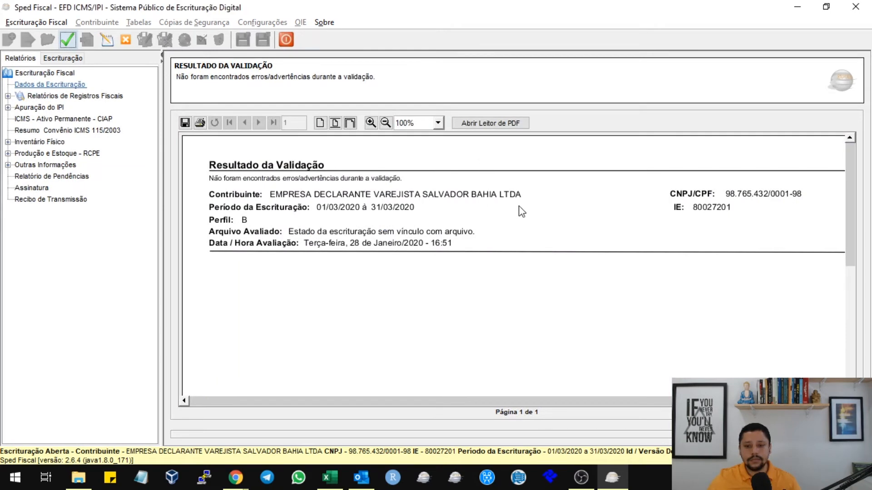
scroll(520, 209, "down", 3)
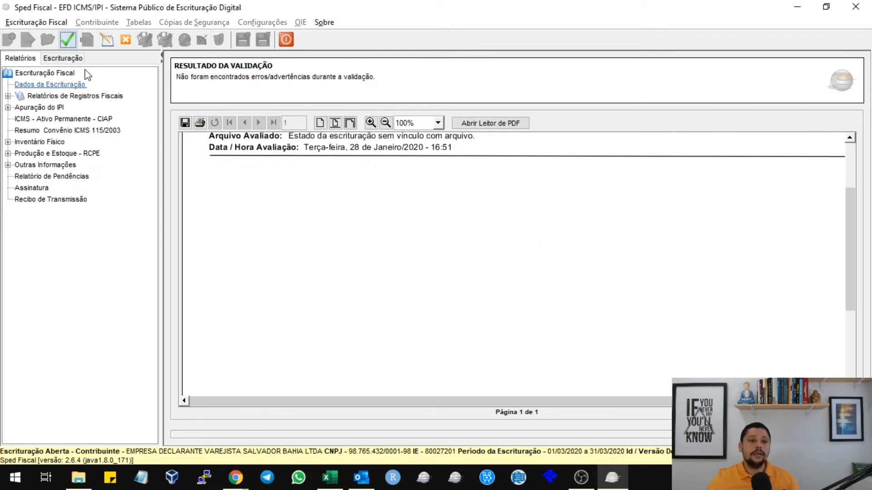
Step: Reopen the March 2020 produced items (K230) for editing and examine the COMPUTADOR record, closing it without changes
left_click(71, 59)
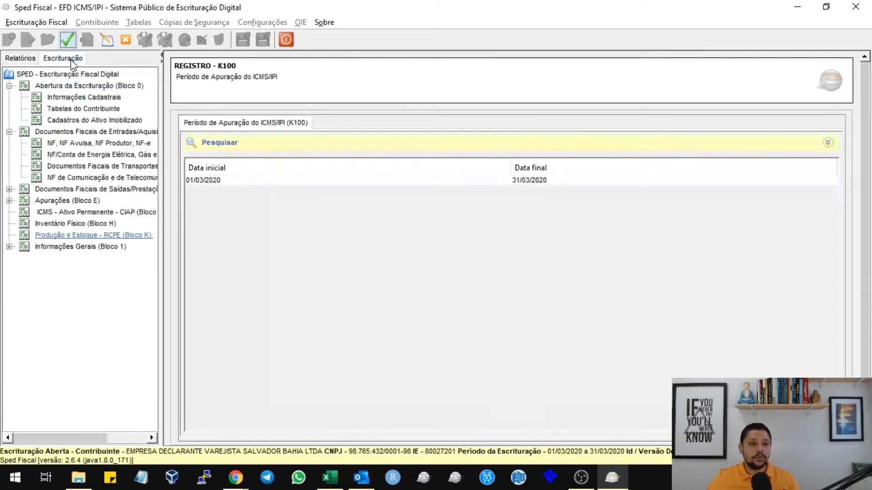
left_click(101, 42)
left_click(257, 181)
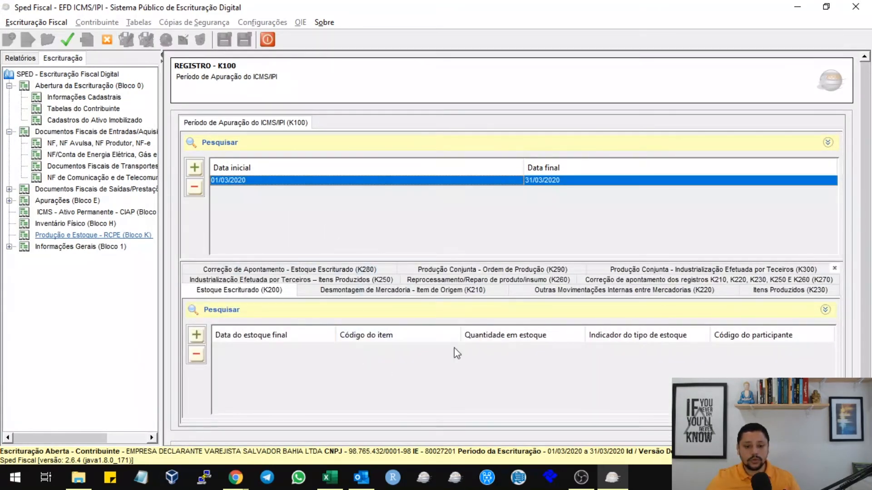
left_click(790, 290)
left_click(535, 353)
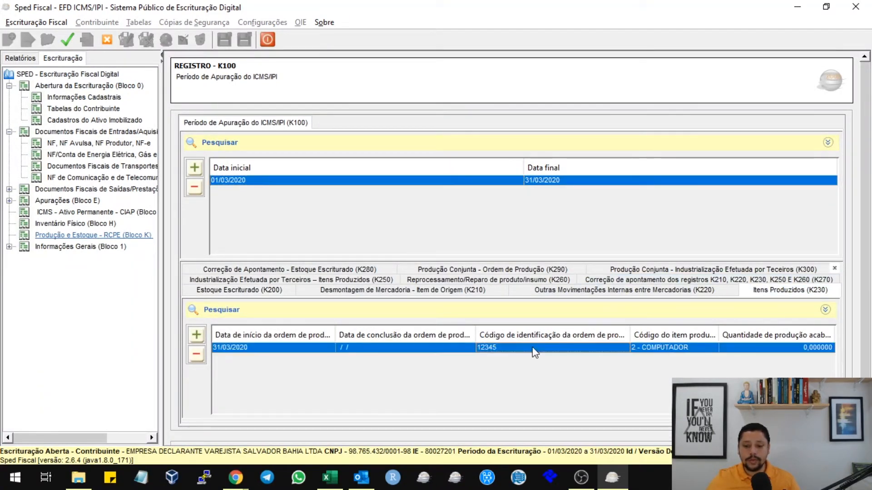
double_click(535, 353)
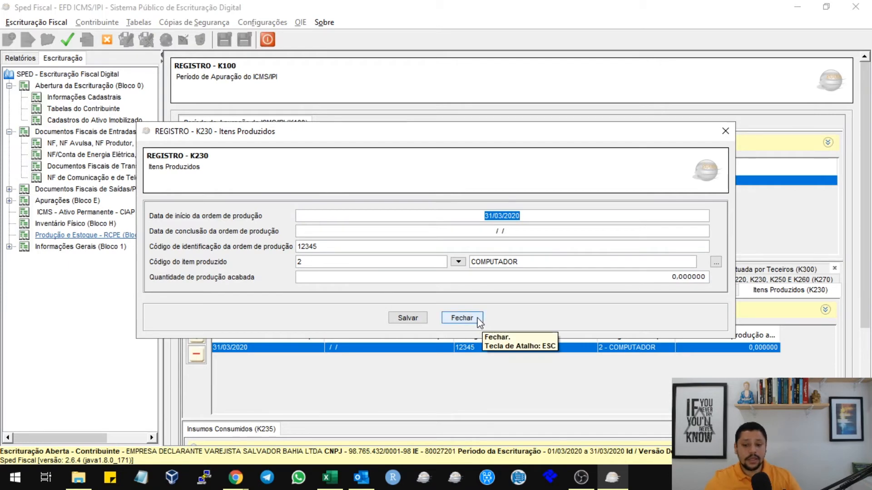
left_click(461, 317)
scroll(856, 361, "down", 5)
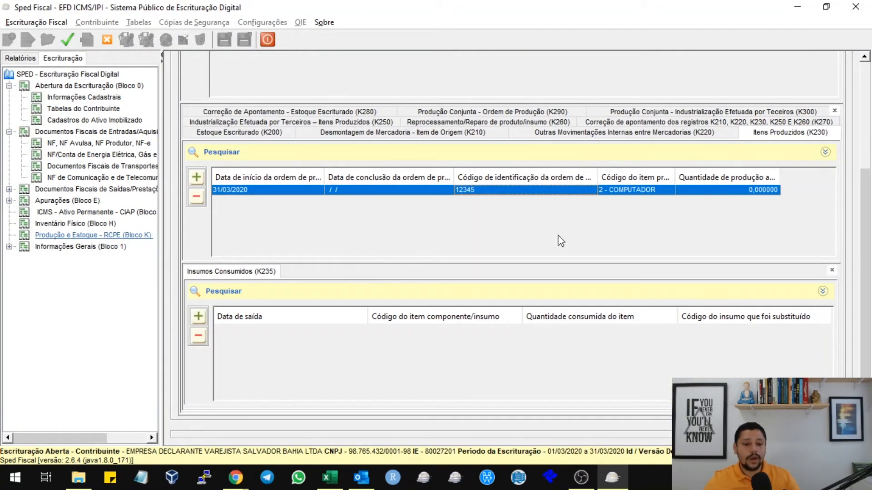
Step: Examine the blank consumed inputs form (K235) for the COMPUTADOR order and close it without entering any data
left_click(198, 317)
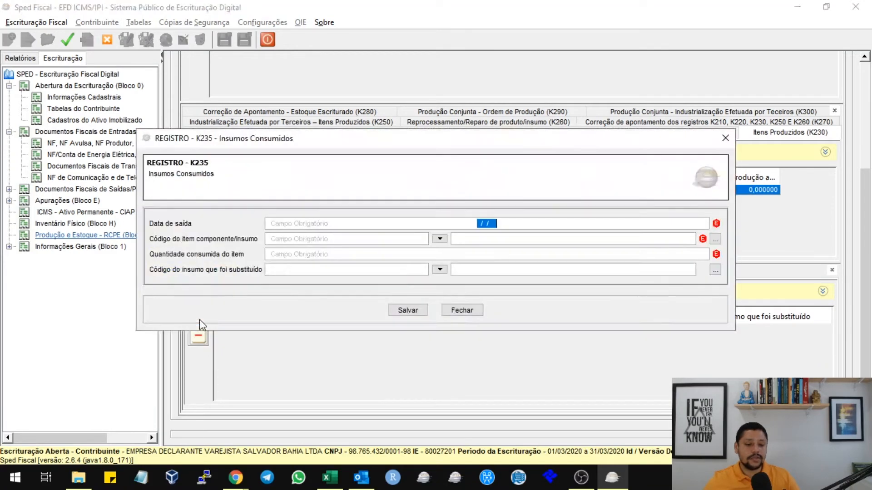
left_click(328, 226)
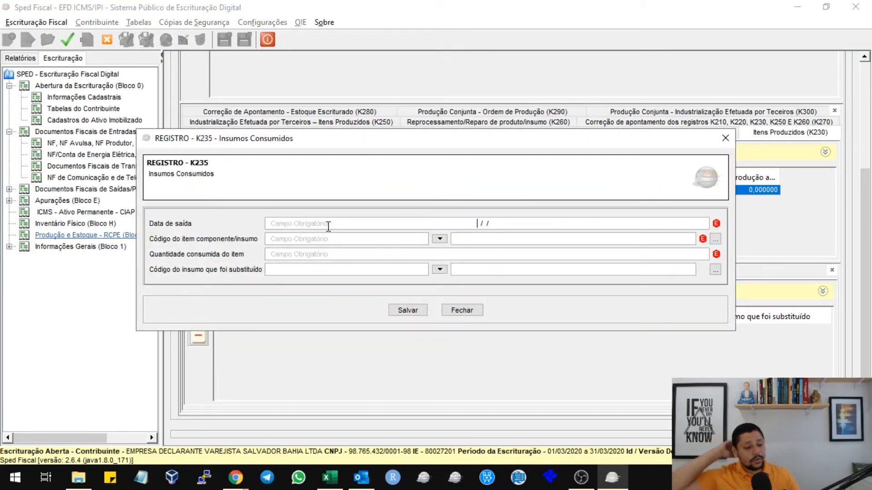
left_click(462, 310)
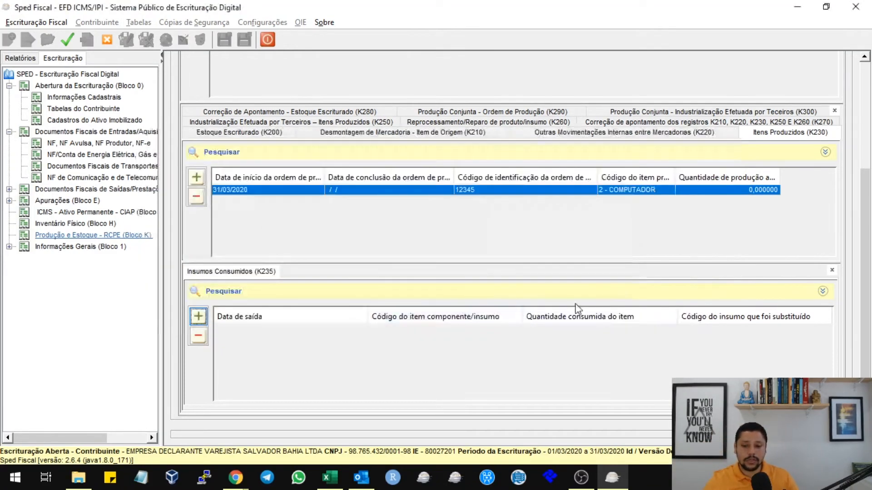
scroll(604, 282, "up", 3)
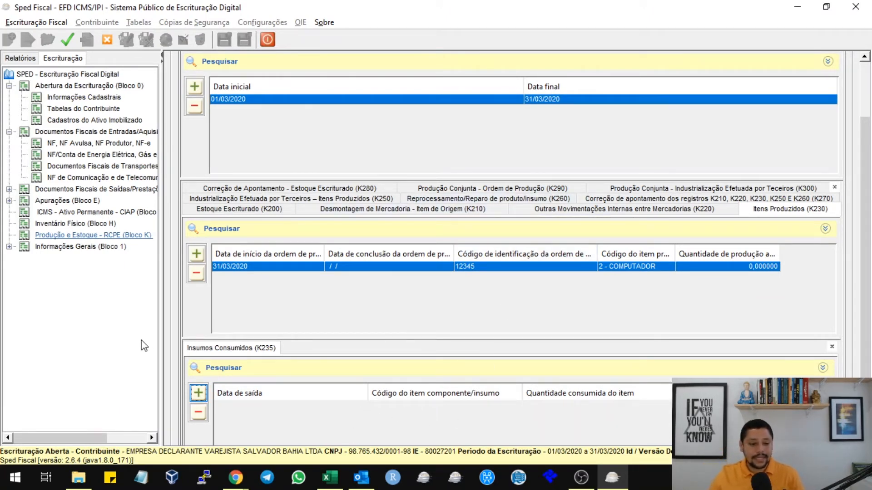
scroll(144, 346, "down", 2)
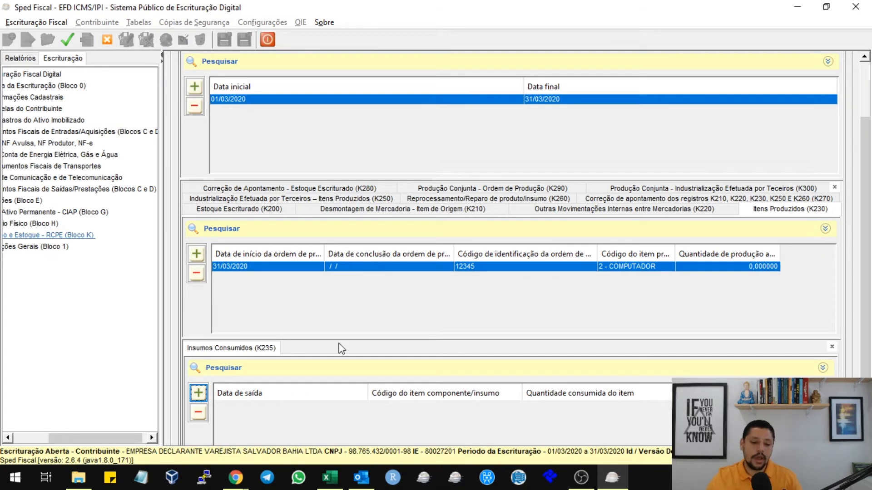
left_click(200, 393)
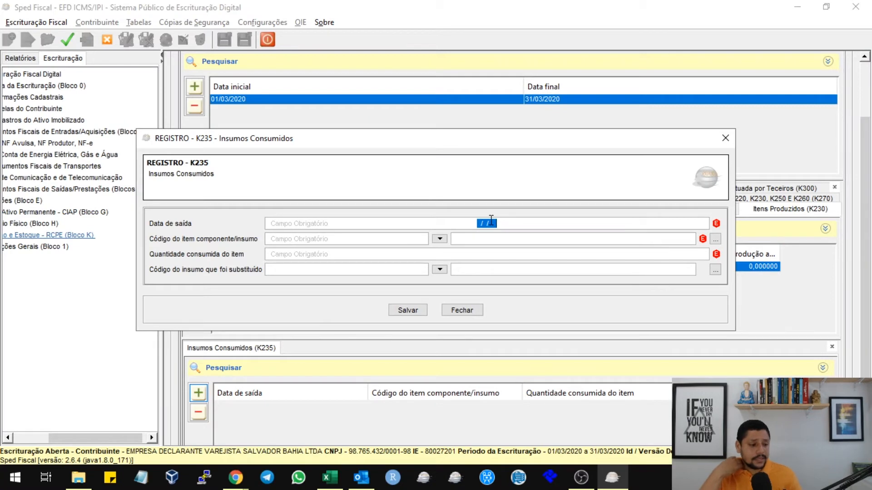
left_click(461, 310)
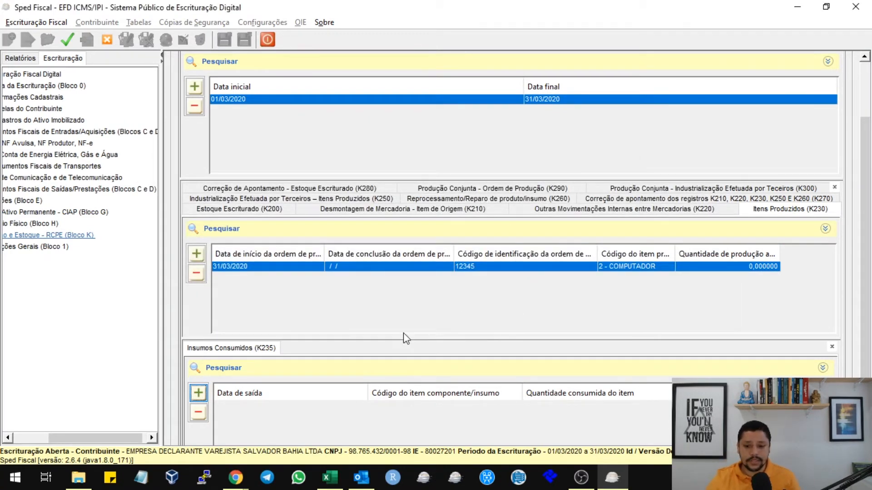
Step: Set the COMPUTADOR order's start date to 28/02/2020 and its finished quantity to 5, leave the conclusion date blank, and save the K230 record
double_click(434, 268)
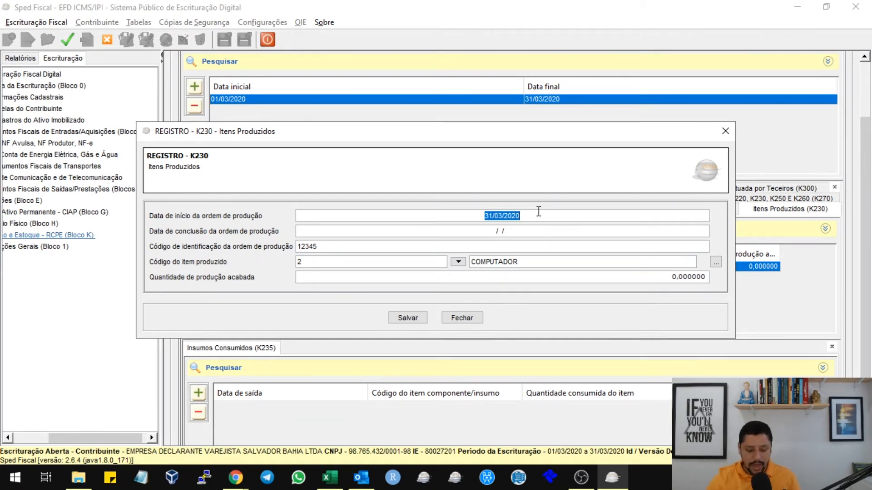
type("28022020")
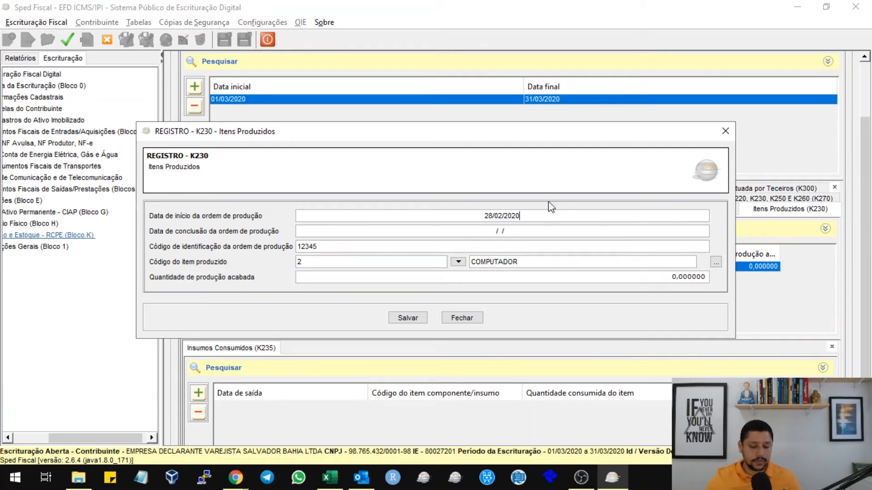
key("Tab")
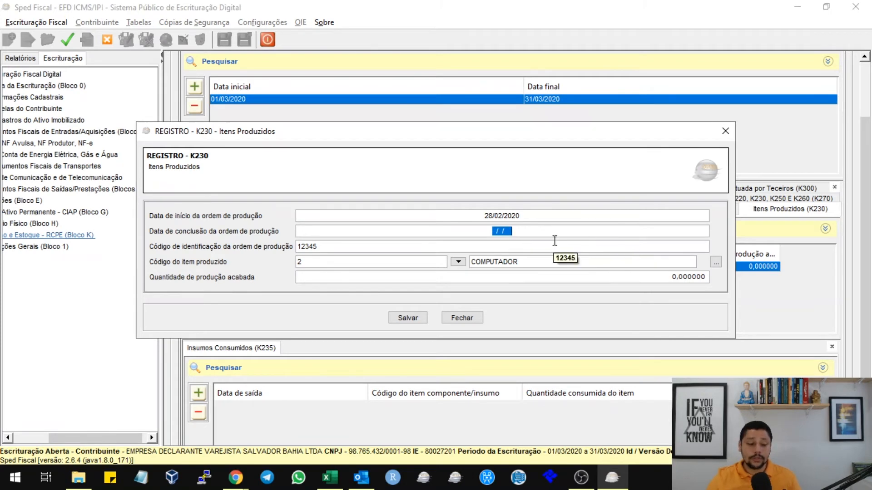
left_click(544, 217)
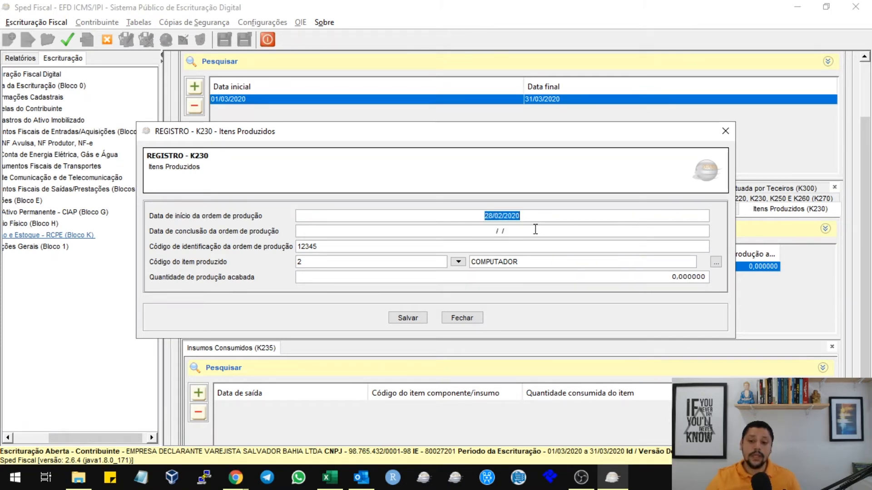
left_click(536, 233)
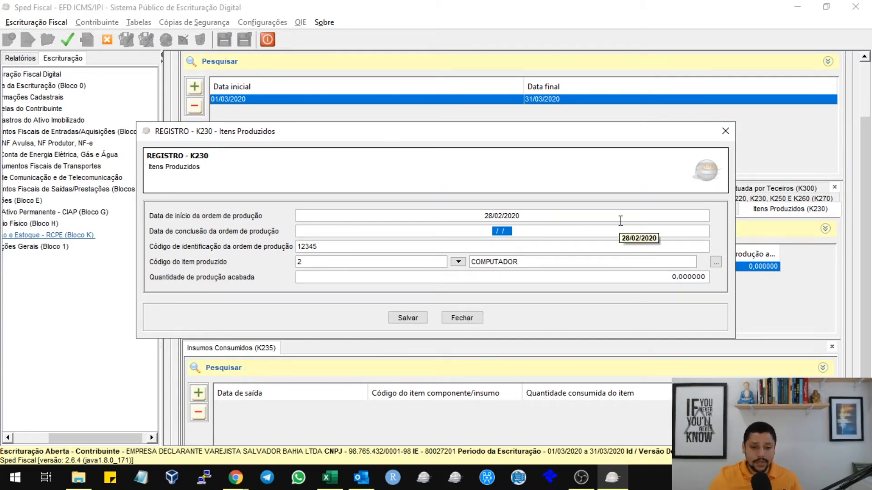
left_click(652, 277)
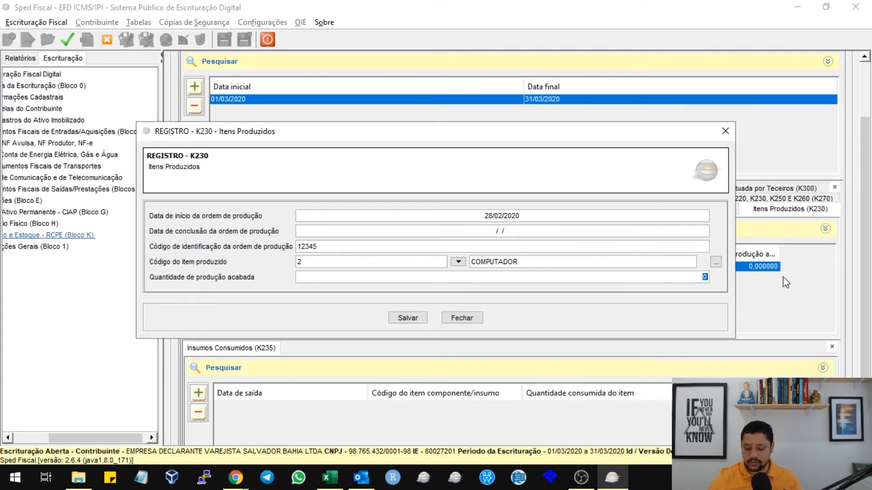
type("5")
key("Tab")
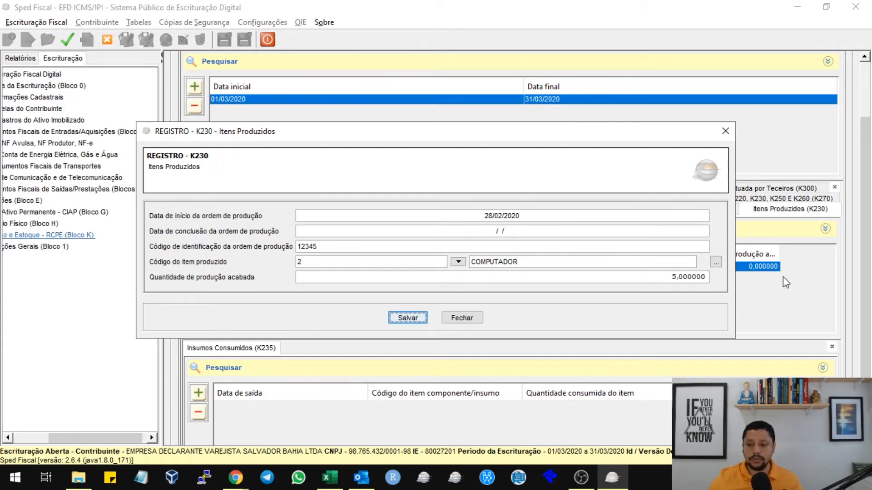
left_click(407, 318)
scroll(319, 316, "down", 3)
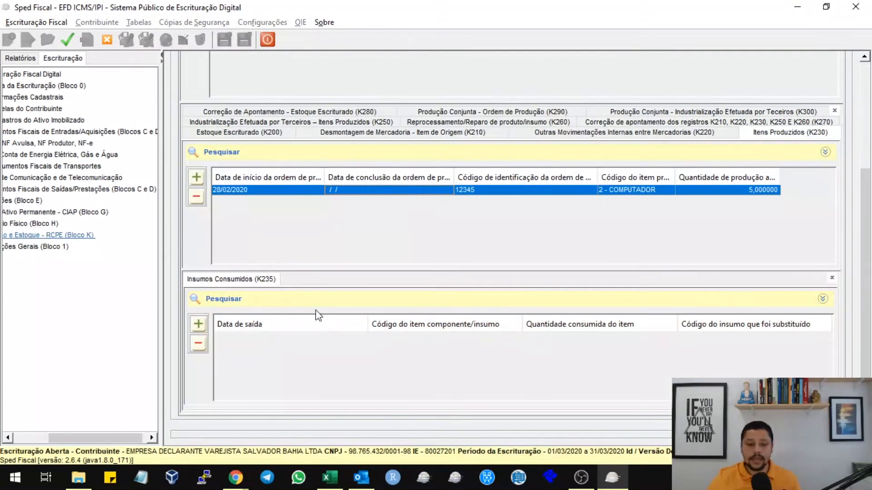
Step: Check the blank consumed inputs form (K235) and the COMPUTADOR produced item record (K230), closing both without changes
left_click(198, 324)
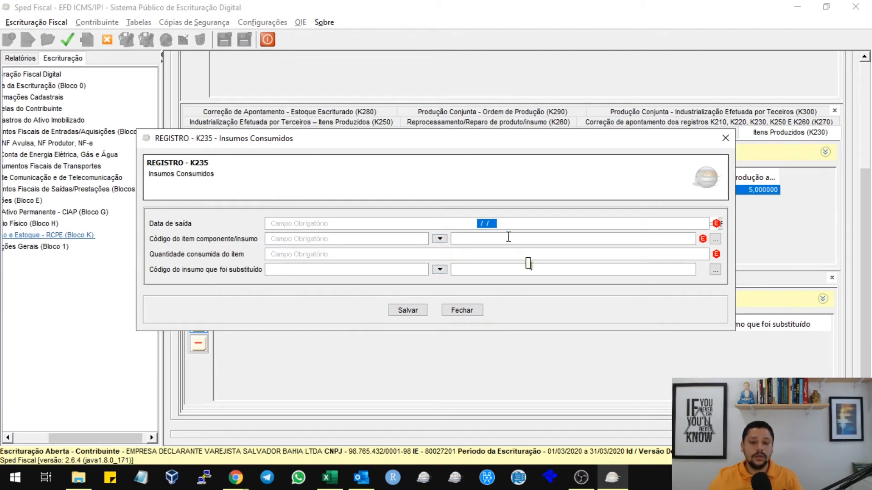
left_click(462, 310)
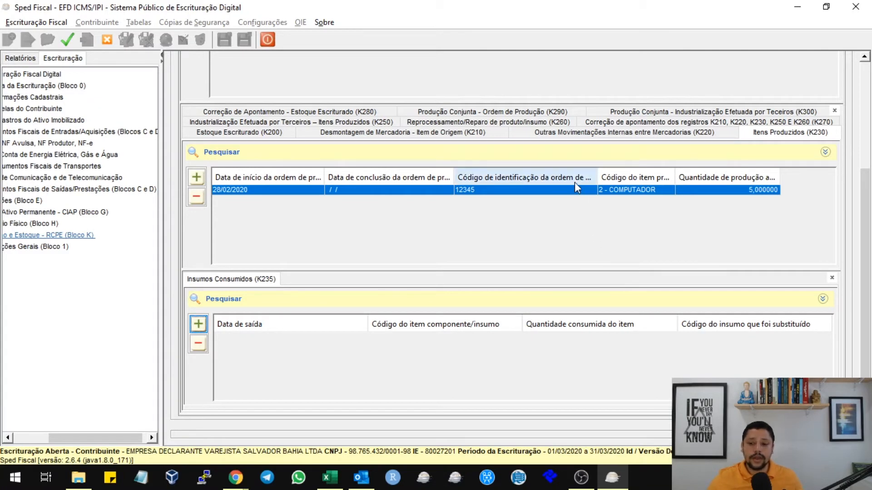
double_click(566, 191)
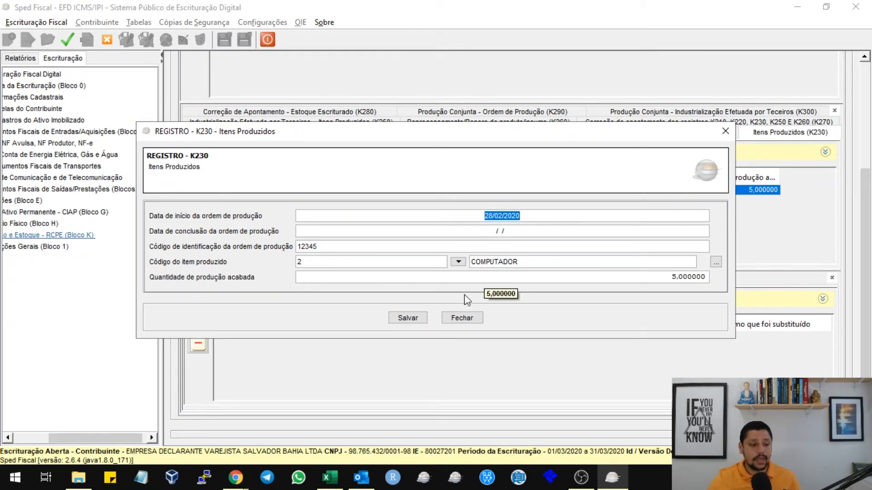
left_click(460, 318)
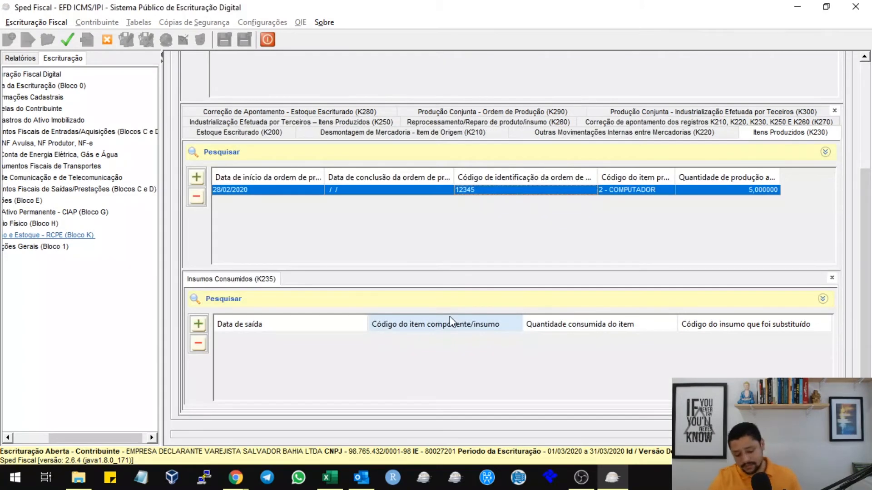
Step: Validate the bookkeeping file with the COMPUTADOR order starting on 28/02/2020 and no consumed inputs, and dismiss the validation message
key("Return")
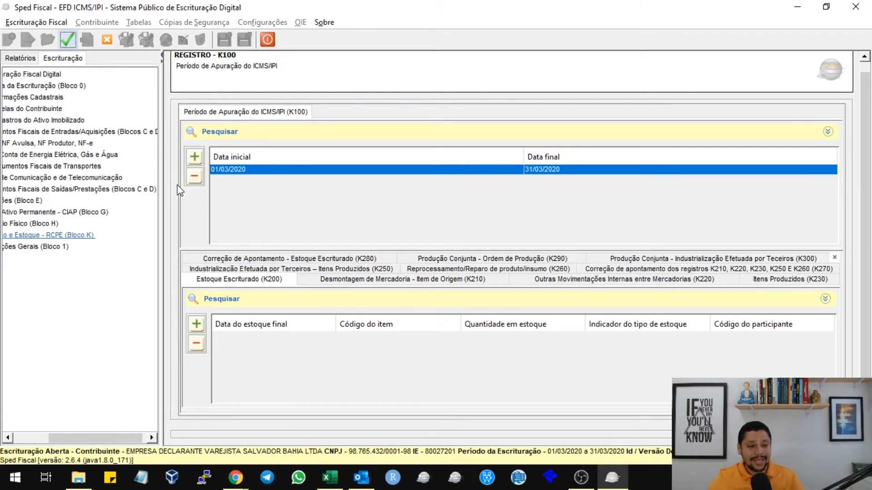
left_click(84, 43)
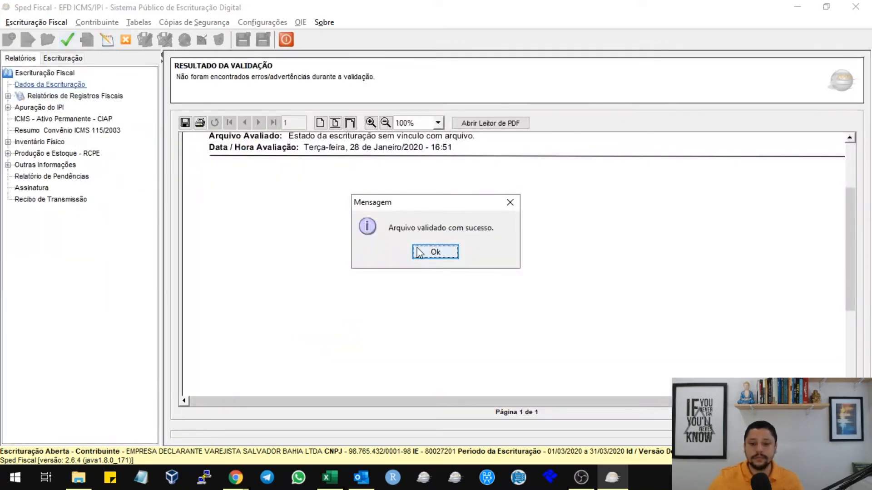
left_click(434, 251)
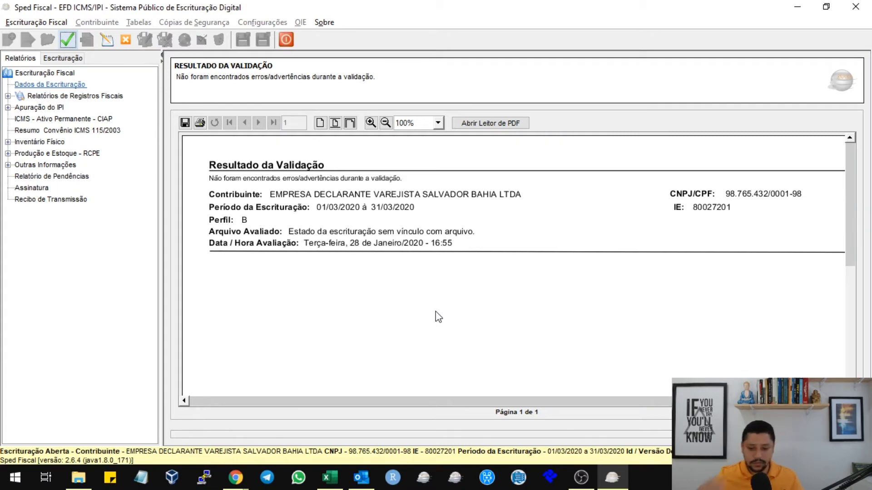
Step: Switch to the MindMeister mind map in Chrome and examine the finished quantity (QTD_ENC) rules and the Registro Filho and Perguntas Frequentes topics
key("alt+Tab")
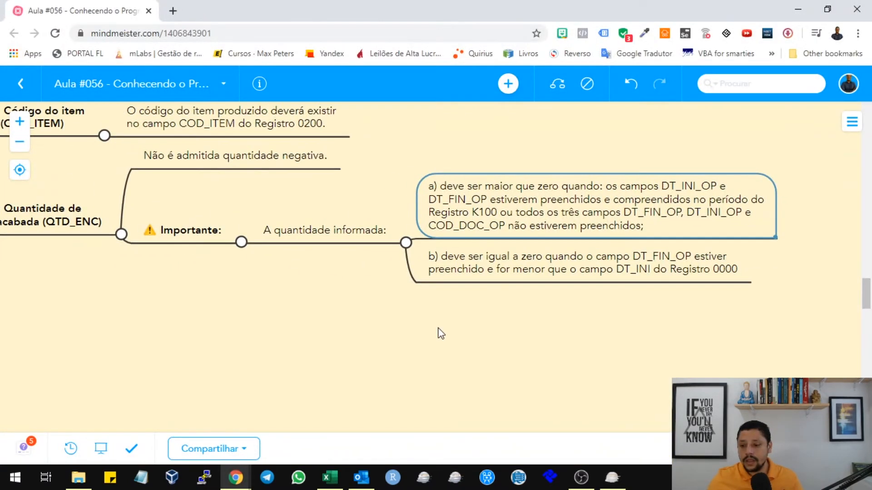
left_click_drag(462, 326, 476, 325)
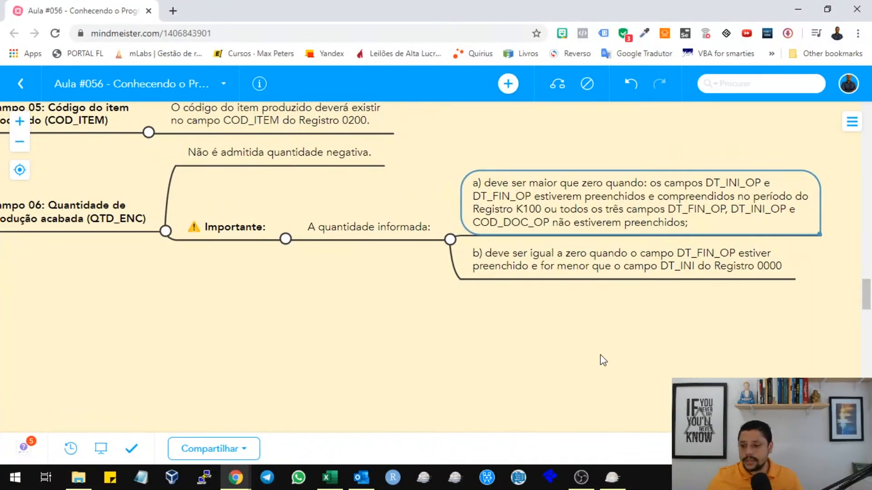
left_click_drag(600, 355, 656, 395)
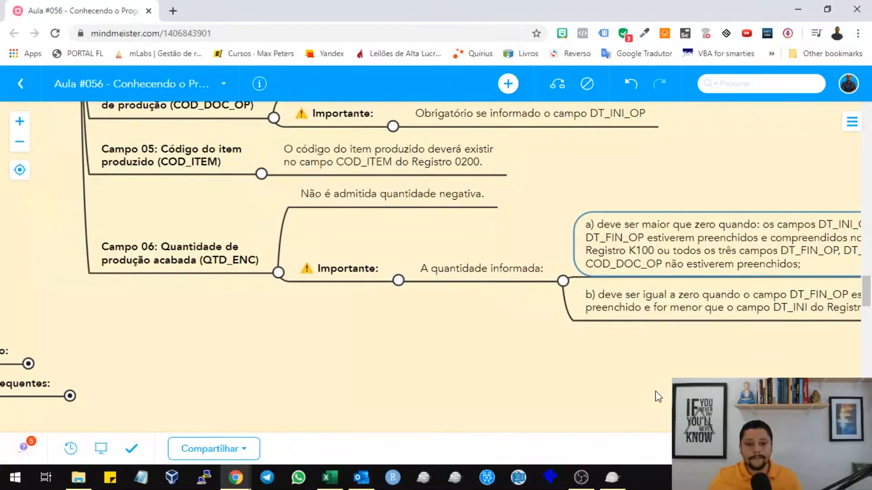
left_click_drag(563, 344, 568, 322)
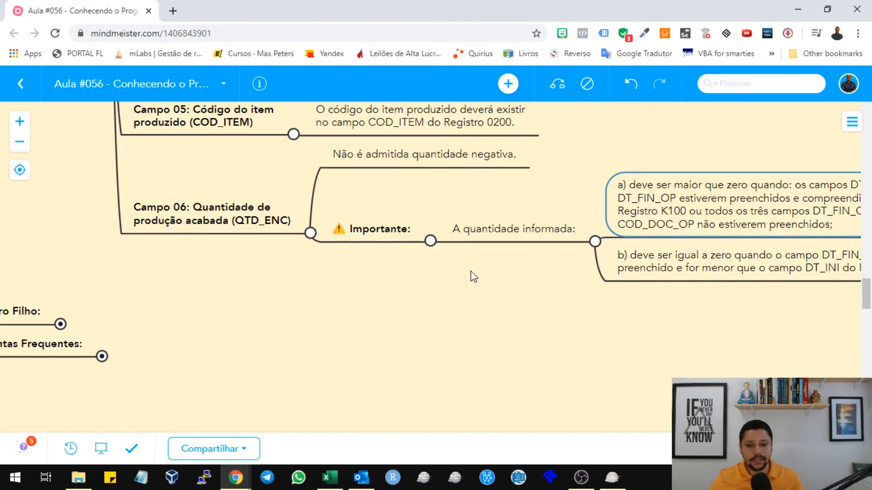
left_click_drag(483, 350, 298, 386)
left_click_drag(350, 259, 648, 358)
left_click_drag(337, 239, 525, 73)
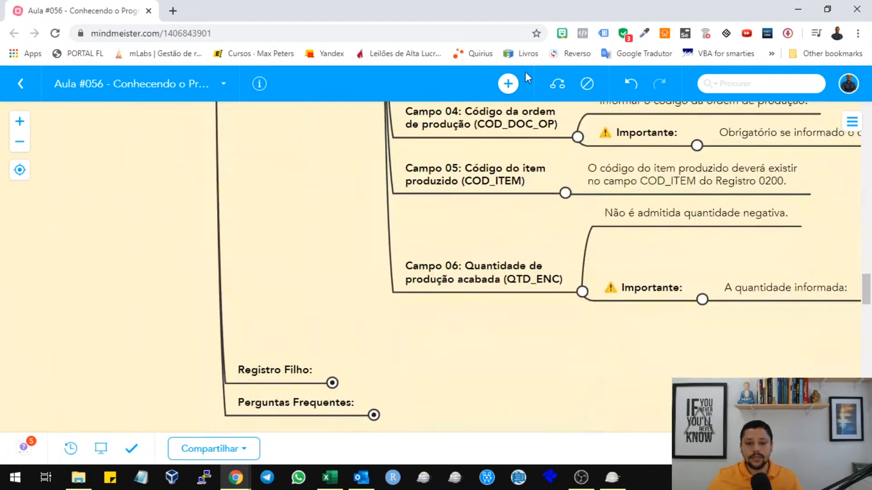
left_click_drag(521, 346, 396, 144)
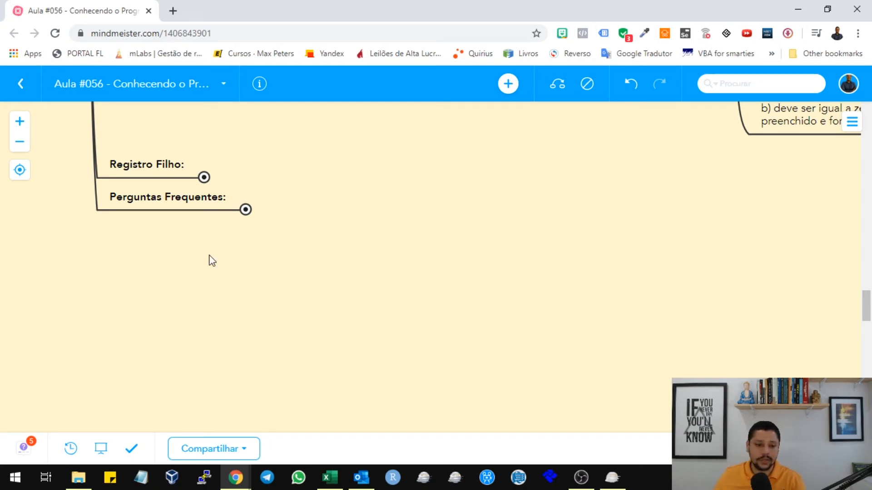
Step: Expand the Registro Filho topic down to Registro K235 (Insumos Consumidos) and read its Definição note
scroll(462, 210, "up", 5)
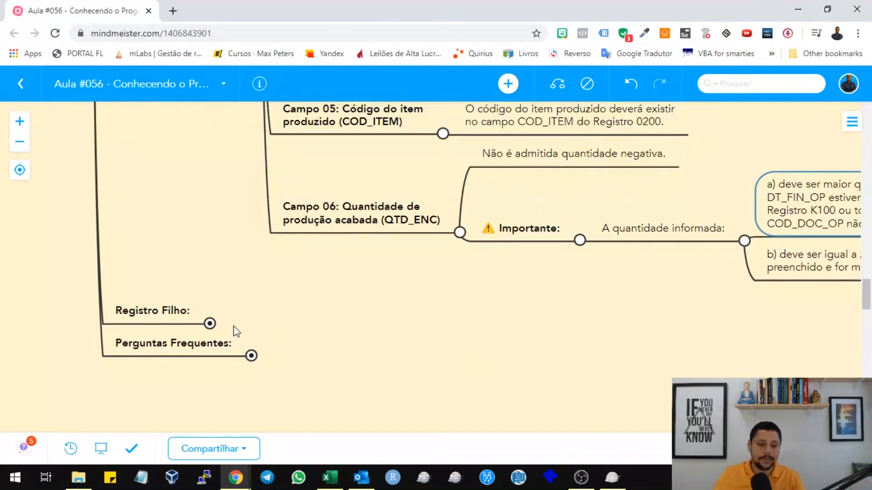
left_click(209, 323)
left_click_drag(577, 364, 457, 295)
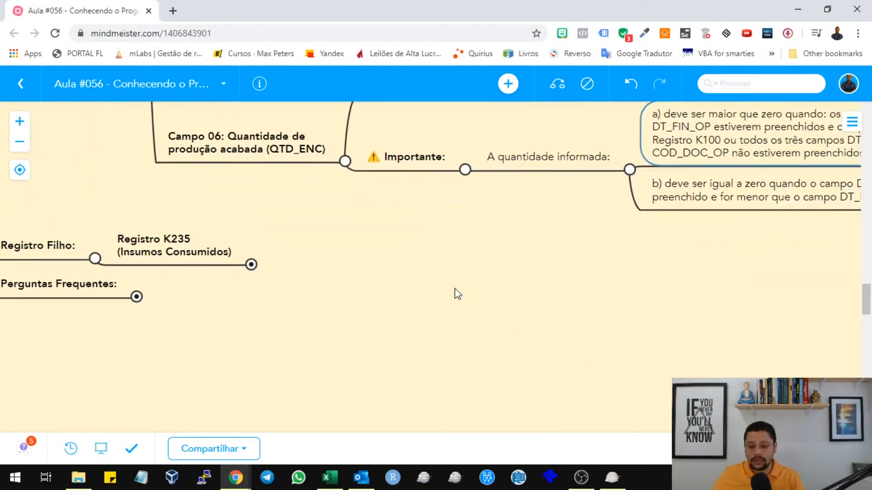
left_click(252, 266)
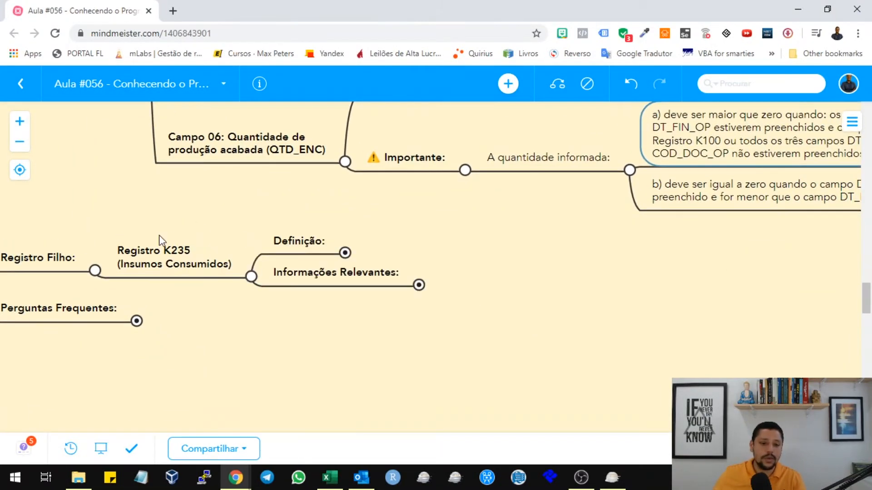
left_click(345, 253)
left_click_drag(547, 321, 408, 208)
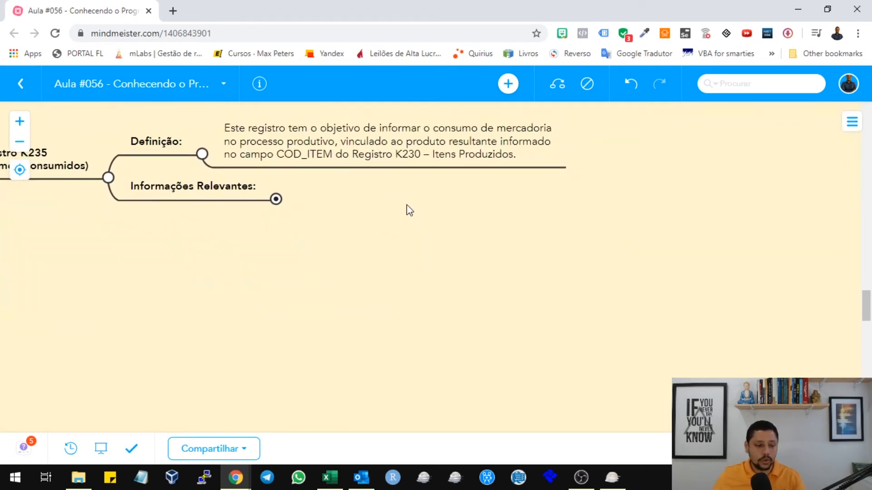
left_click(295, 144)
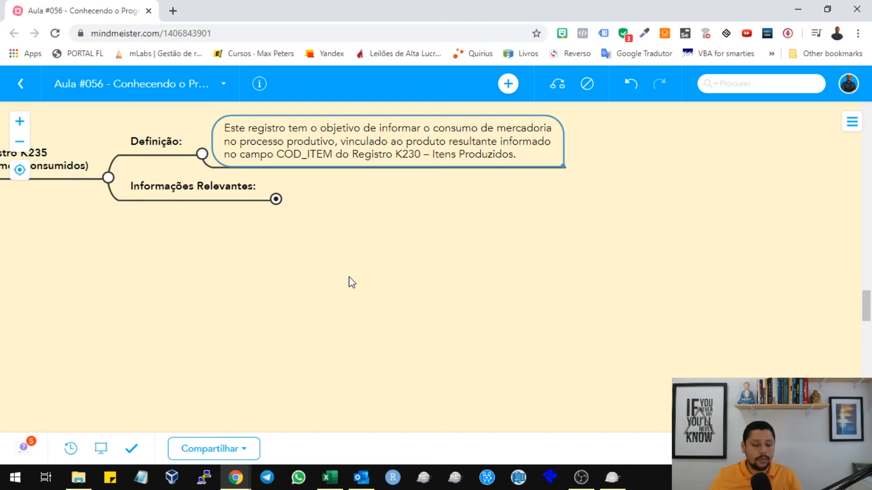
Step: Expand K235's Informações Relevantes and Sobre o Registro topics and read the note on made-to-order industrialization for third parties
left_click(275, 200)
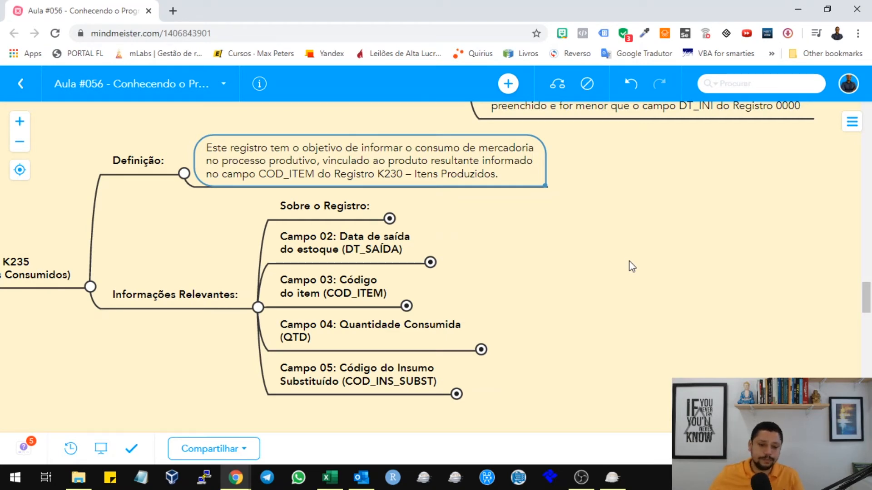
left_click(357, 207)
left_click(389, 219)
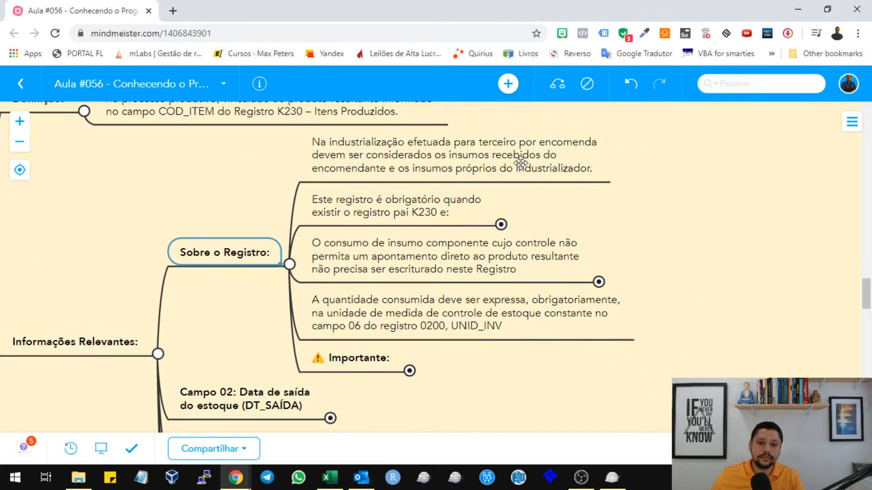
left_click(521, 163)
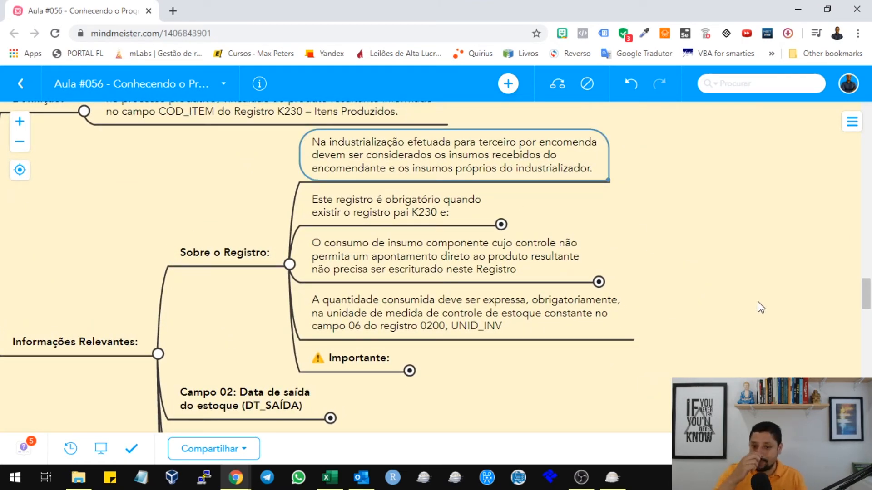
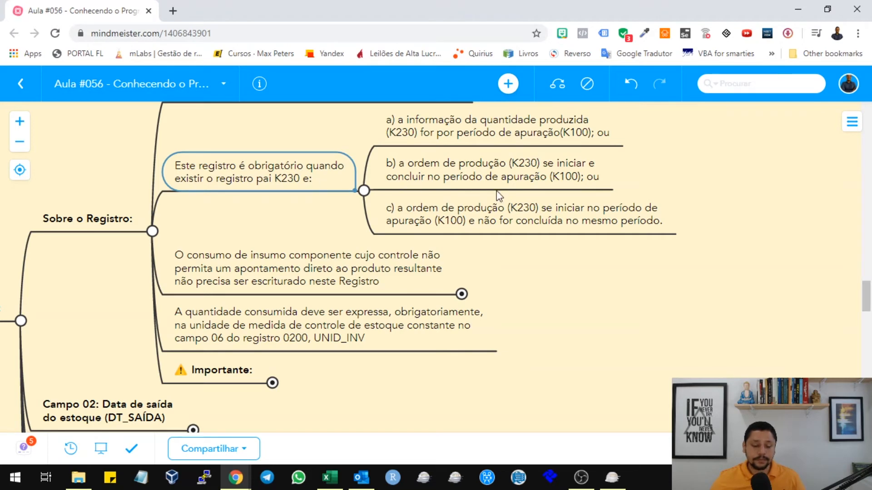
Step: Examine conditions a, b and c under which K235 is mandatory when the parent record K230 exists
scroll(602, 279, "up", 1)
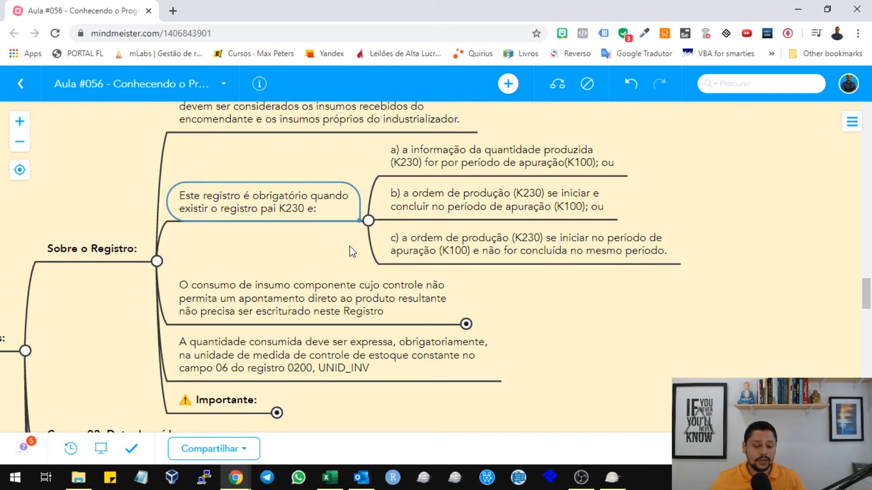
left_click(544, 154)
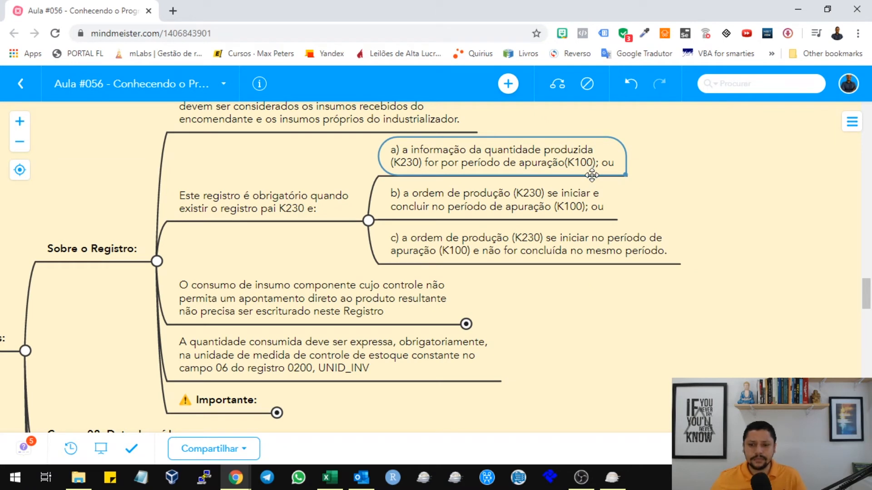
double_click(497, 169)
left_click(460, 160)
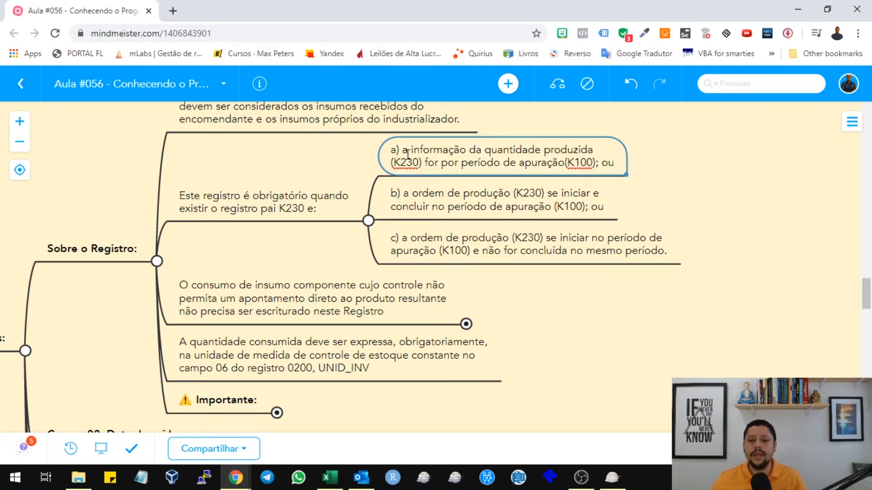
left_click_drag(403, 150, 602, 167)
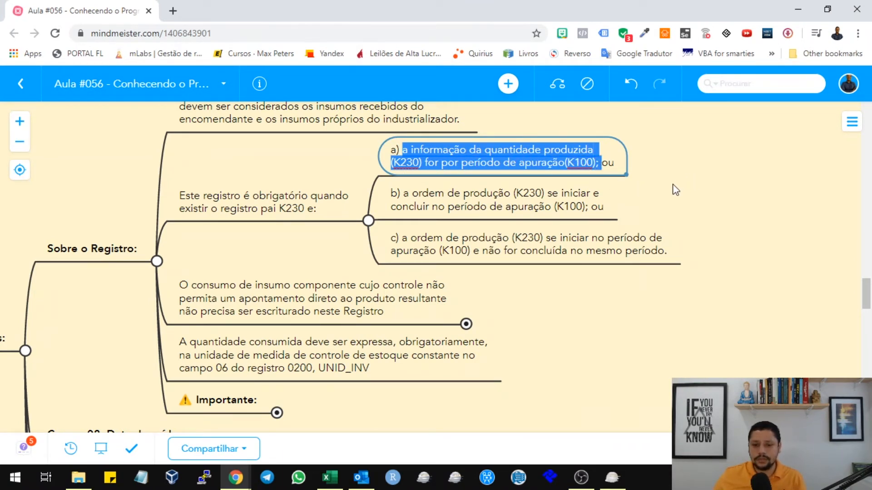
left_click(441, 199)
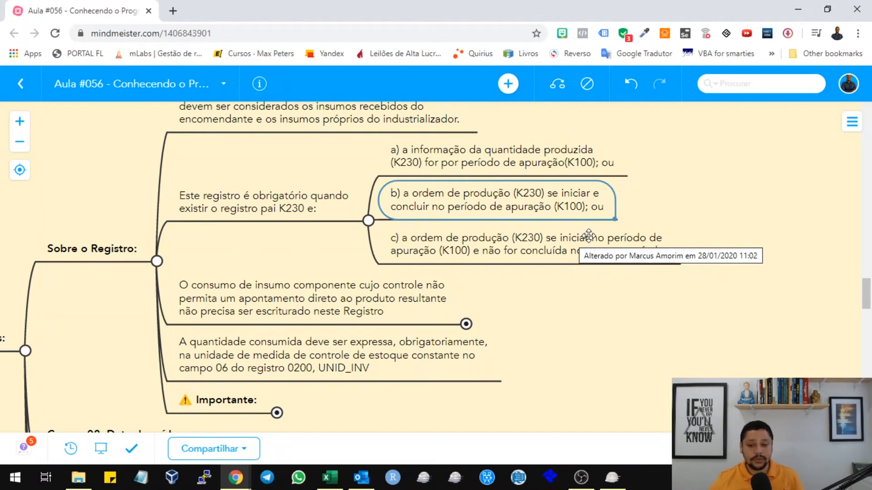
left_click(586, 234)
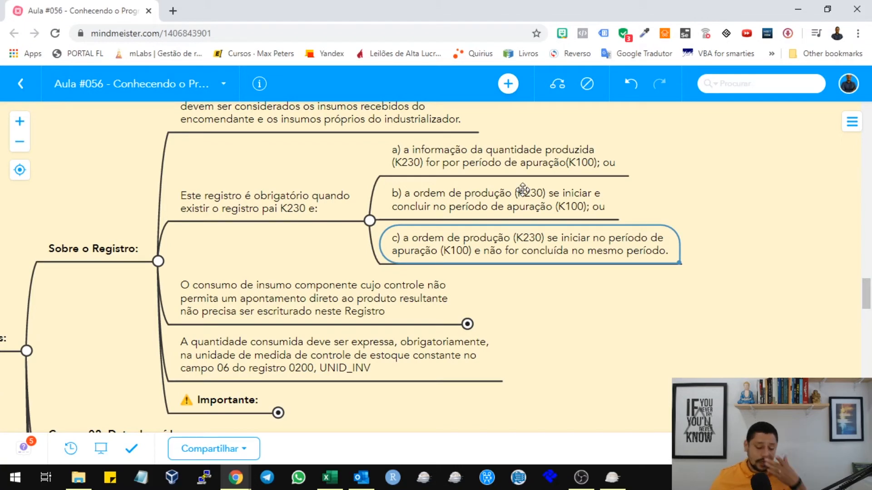
double_click(546, 237)
left_click(545, 237)
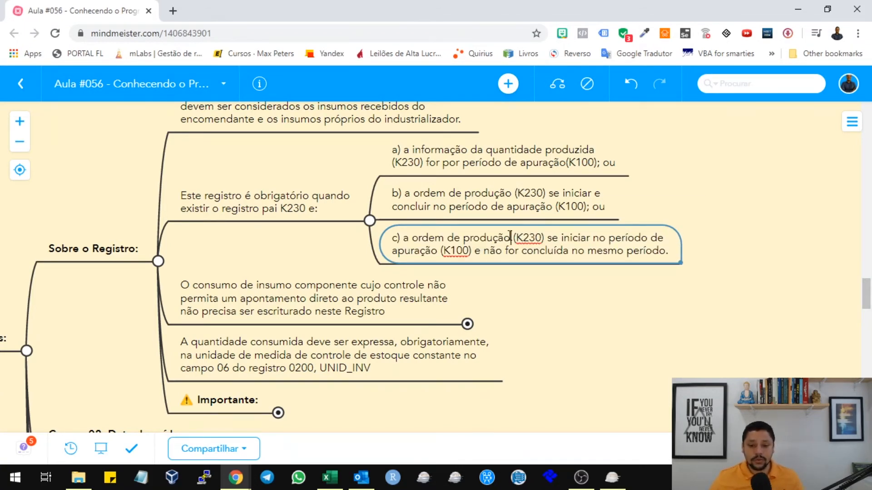
left_click_drag(404, 248, 655, 255)
left_click(630, 252)
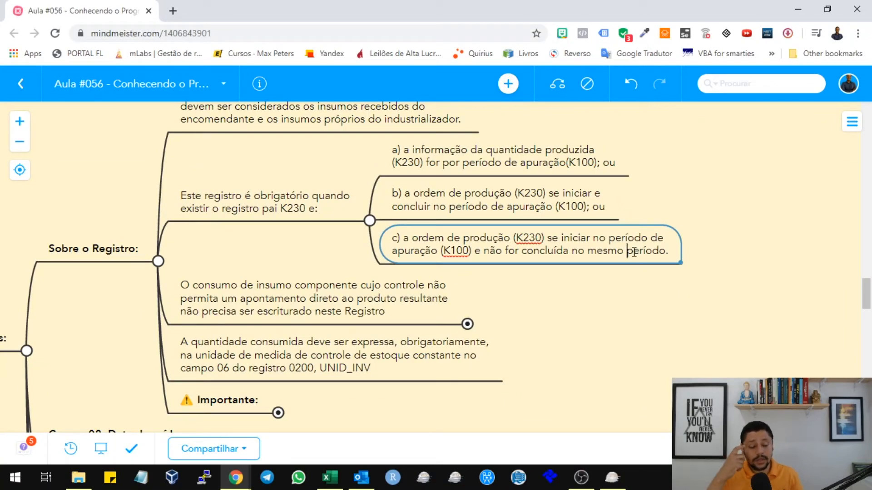
Step: Read the note on input consumption that cannot be assigned directly to the resulting product, and expand its product type example
scroll(472, 182, "down", 1)
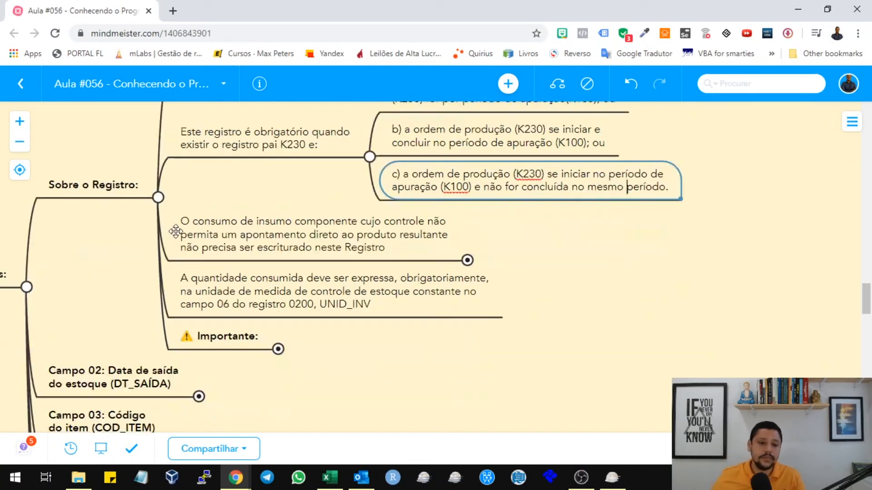
left_click(176, 231)
scroll(551, 306, "down", 1)
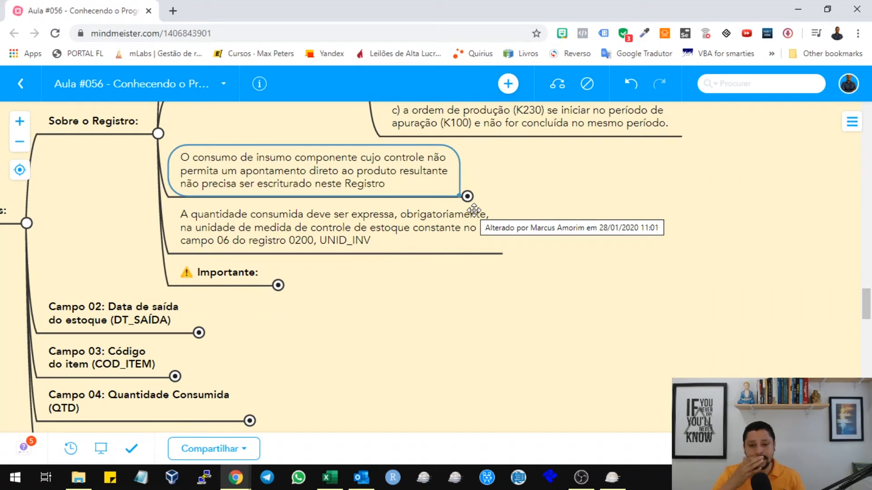
scroll(474, 210, "up", 2)
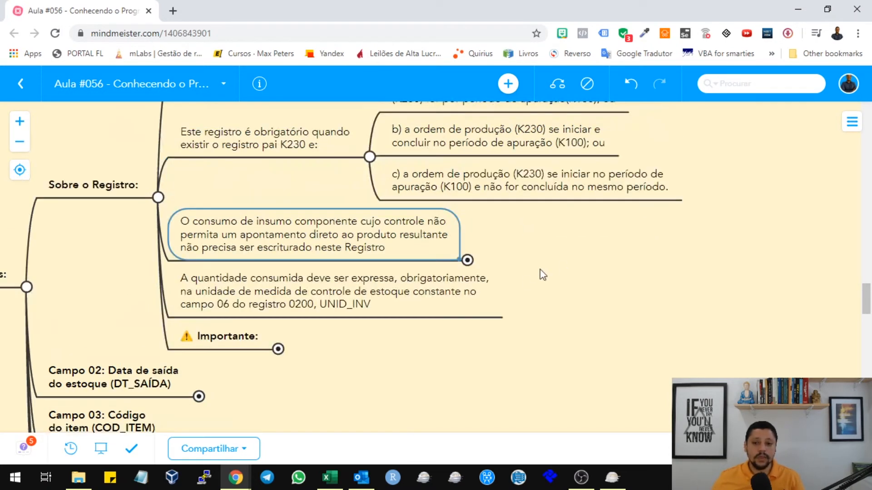
left_click(467, 260)
left_click(590, 257)
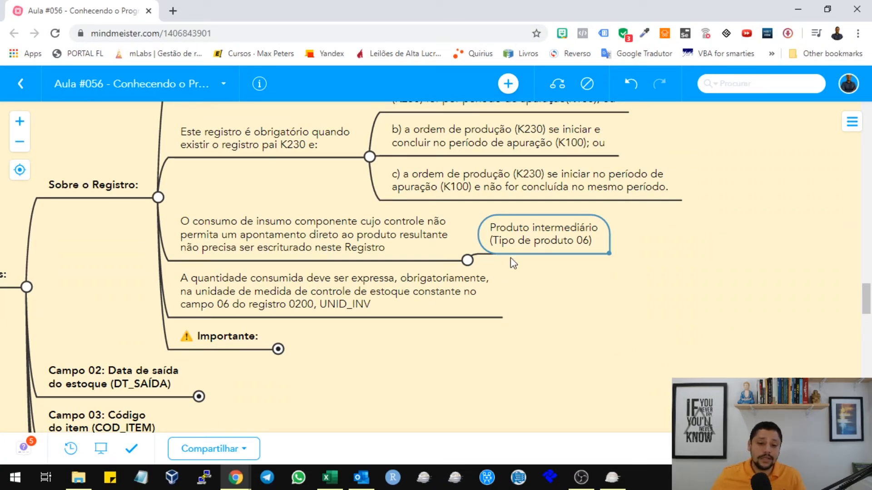
left_click(336, 238)
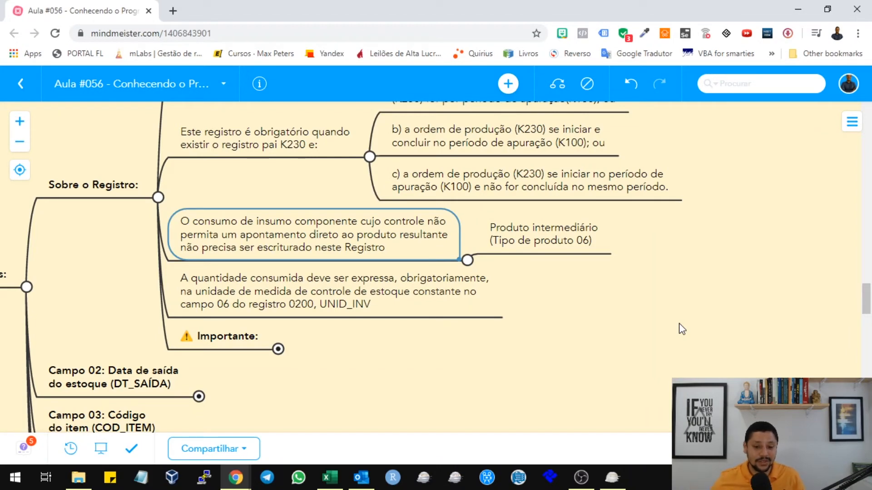
Step: Read the K235 rule on the unit of measure required for the consumed quantity
scroll(600, 338, "down", 3)
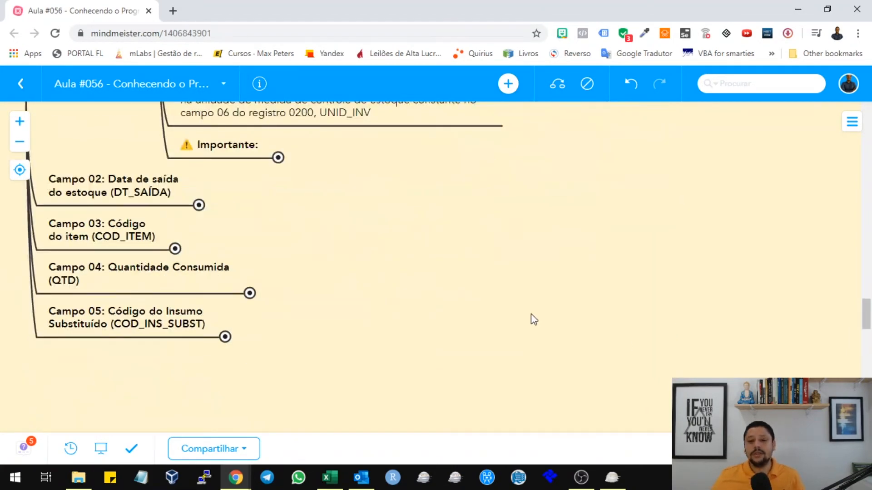
scroll(528, 348, "up", 2)
left_click_drag(421, 336, 509, 339)
left_click(459, 229)
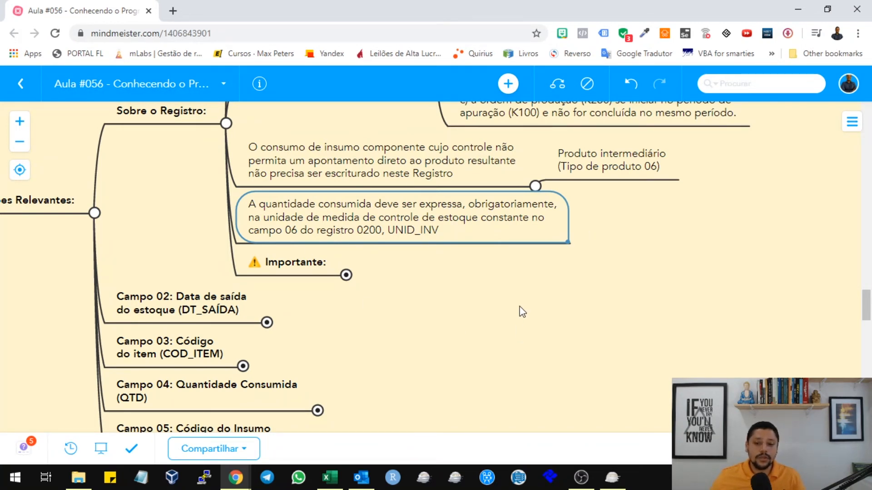
scroll(518, 310, "up", 1)
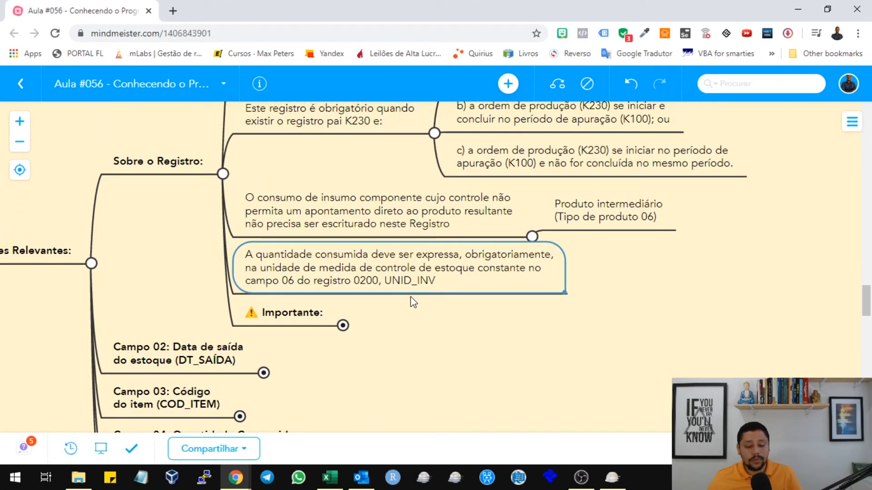
Step: Switch to Sped Fiscal, reopen the March 2020 K100 period, and select the COMPUTADOR order in K230 to show its consumed inputs (K235)
key("alt+Tab")
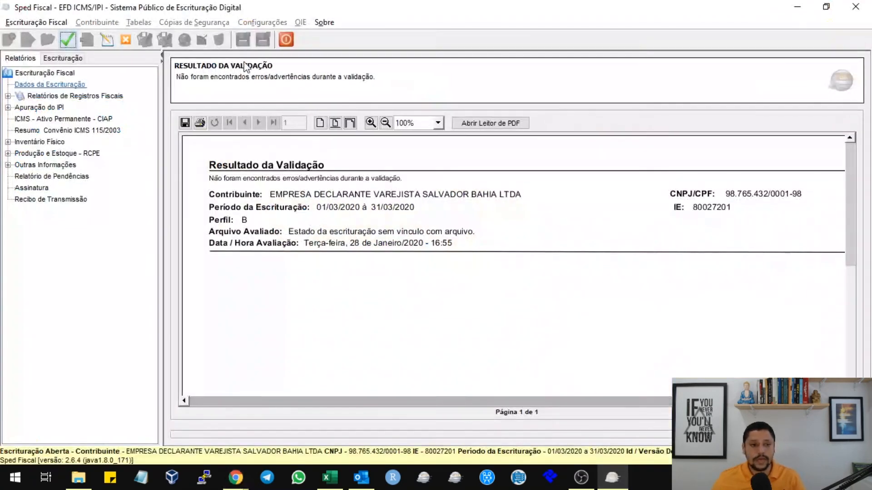
left_click(106, 42)
left_click(543, 182)
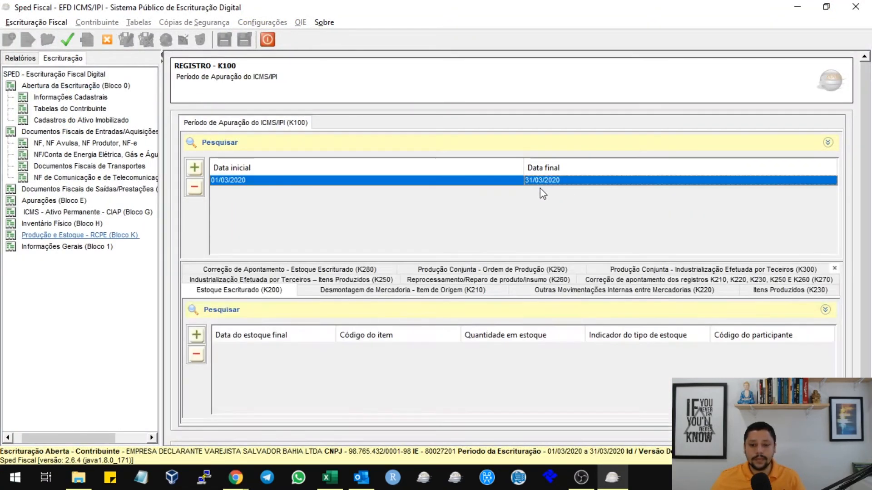
left_click(815, 292)
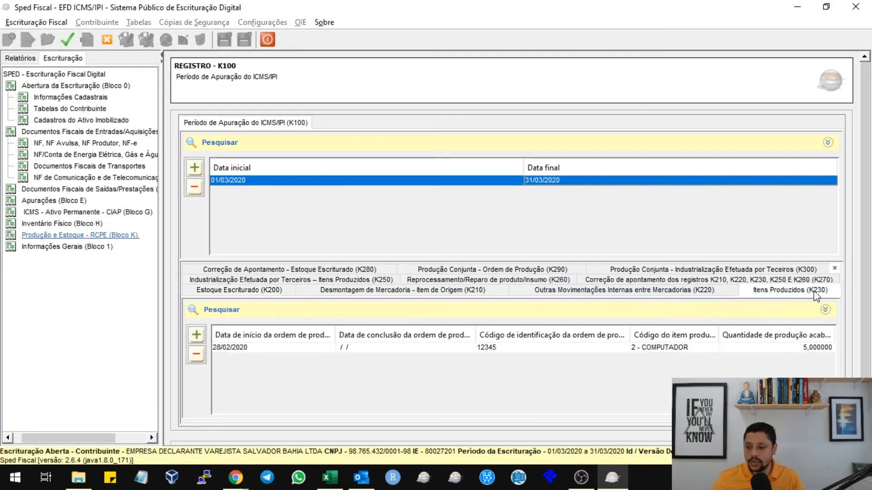
left_click(772, 338)
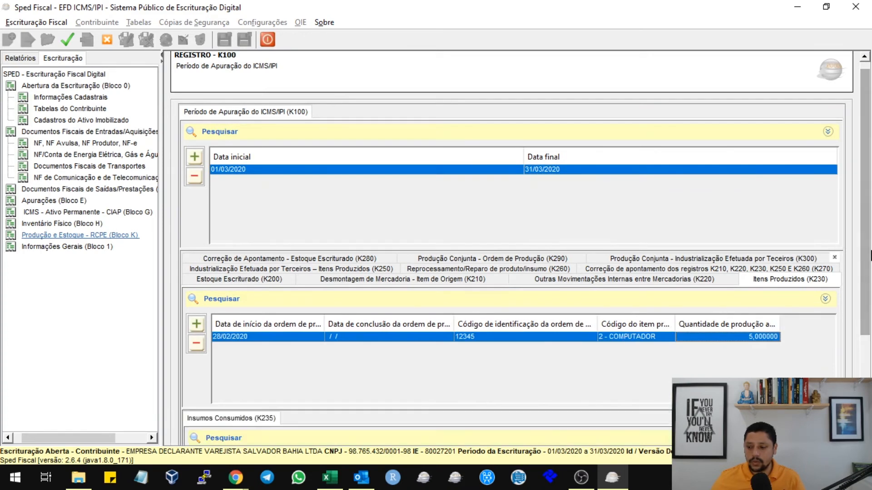
scroll(332, 317, "down", 3)
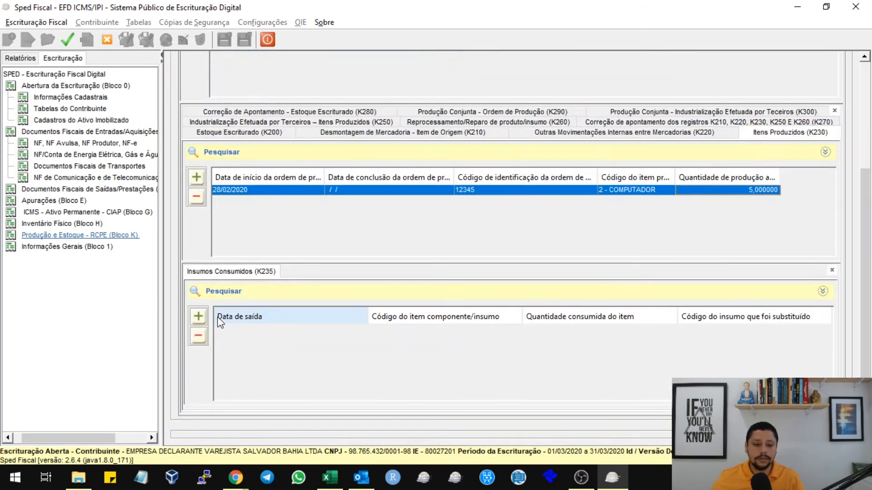
Step: Fill in a K235 consumed-input record with exit date 03/03/2020, item 1 - PLACA MAE and consumed quantity 1
left_click(198, 316)
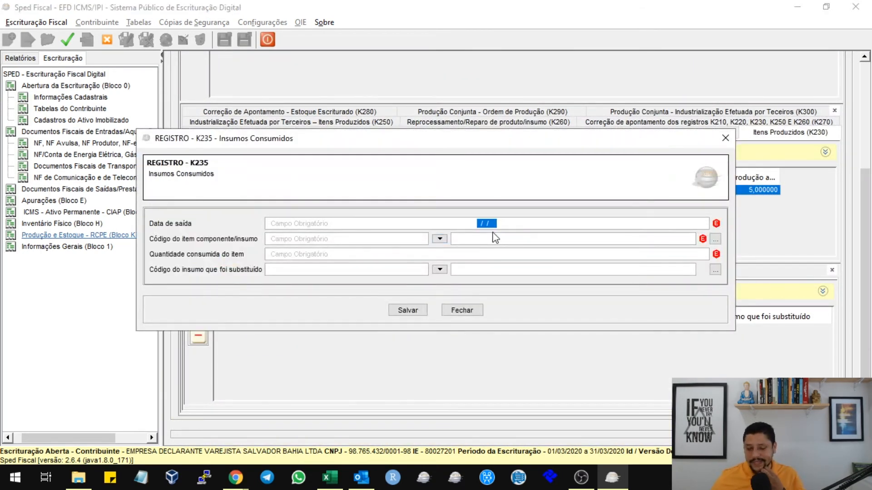
left_click_drag(460, 148, 513, 149)
type("03032020")
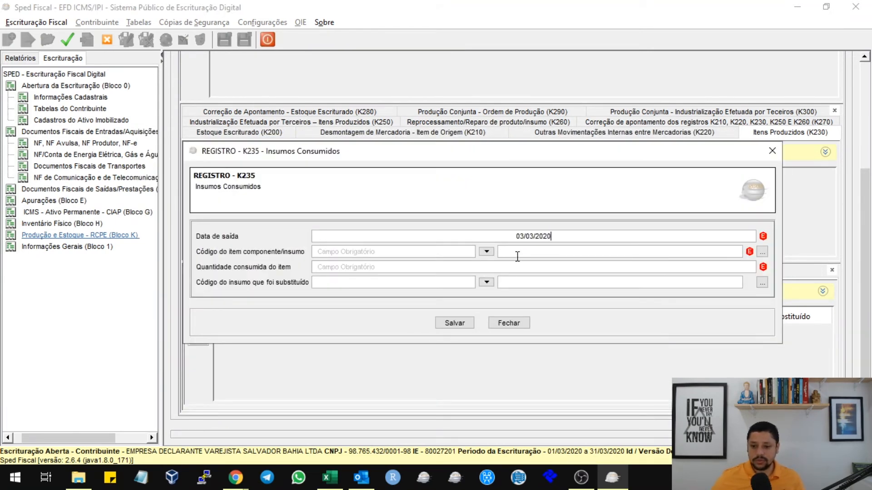
key("Tab")
key("Down")
key("Down")
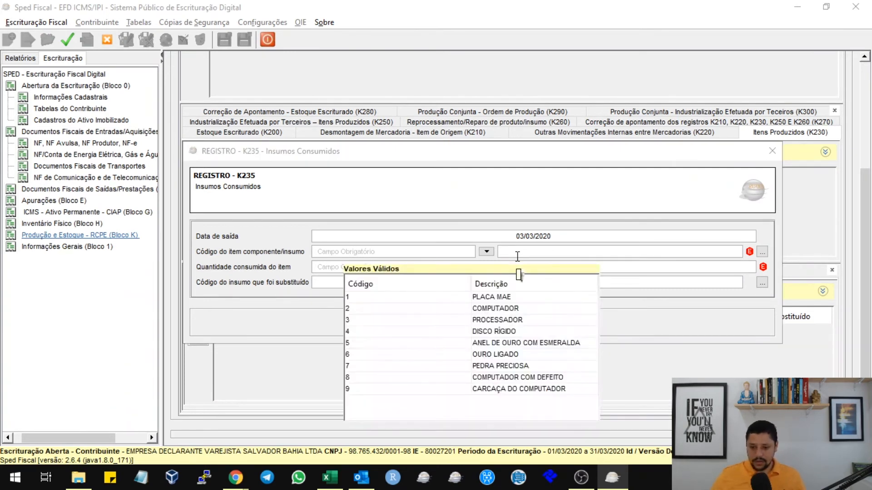
left_click(494, 298)
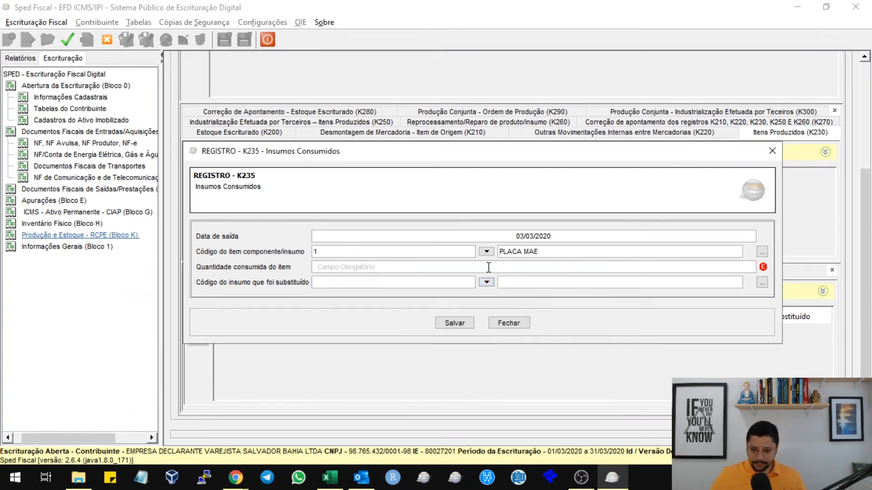
type("1")
key("Tab")
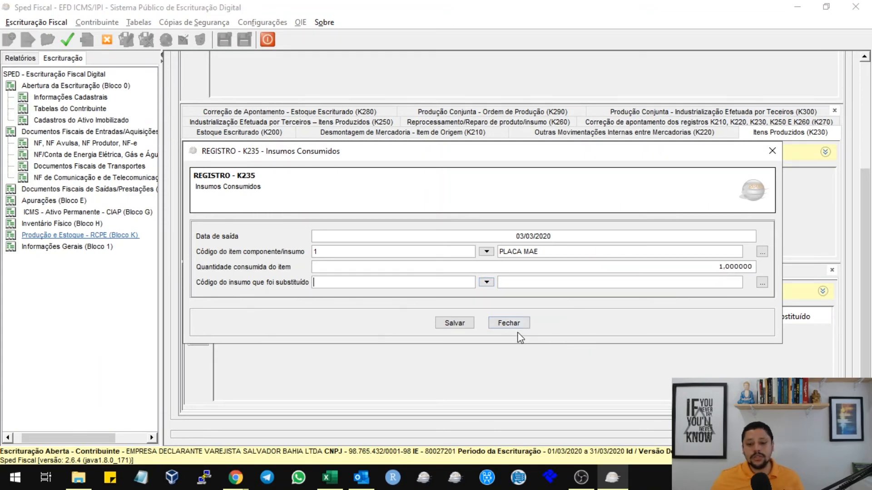
Step: Check the unit of measure of PLACA MAE in the item register against the consumed quantity, and close the K235 entry
left_click(762, 252)
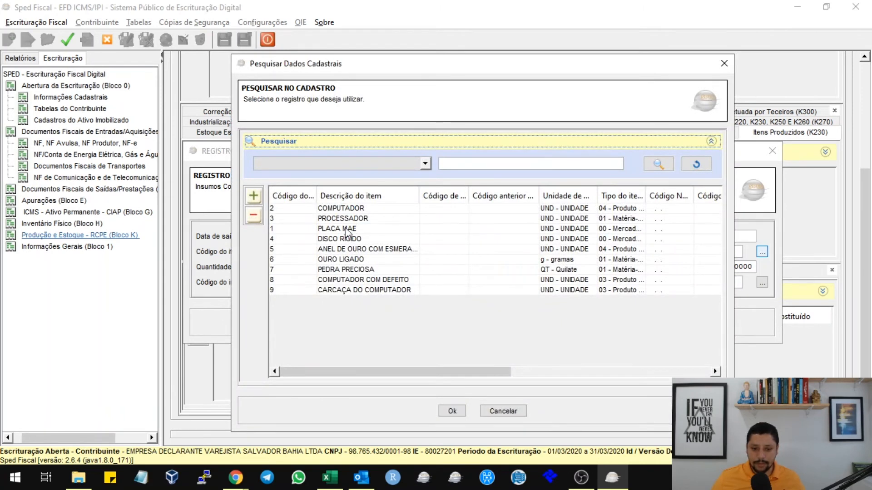
left_click(346, 229)
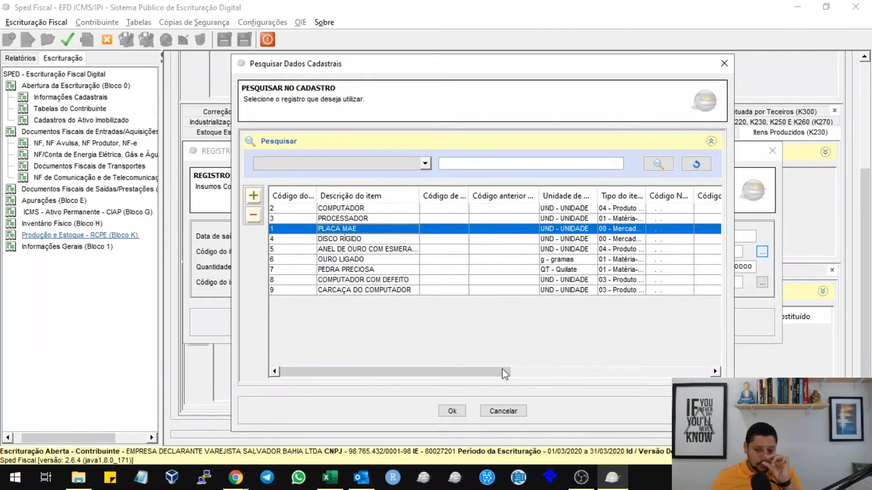
left_click(503, 411)
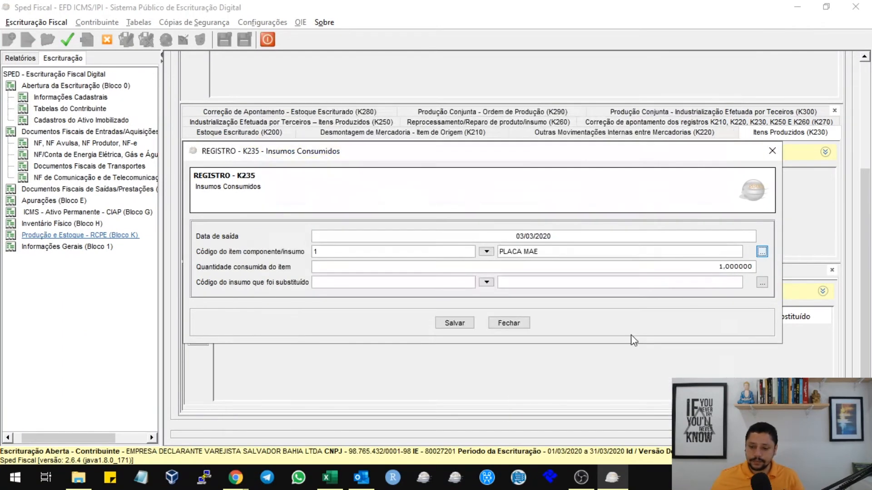
left_click(646, 271)
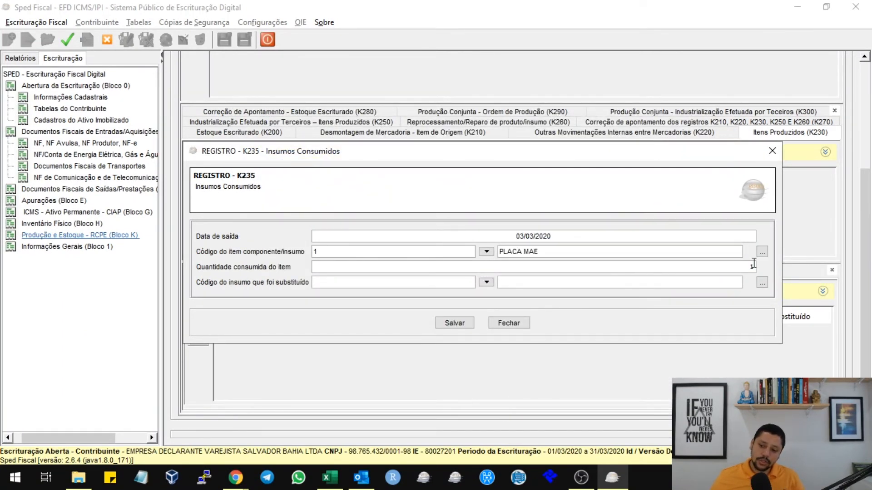
double_click(756, 268)
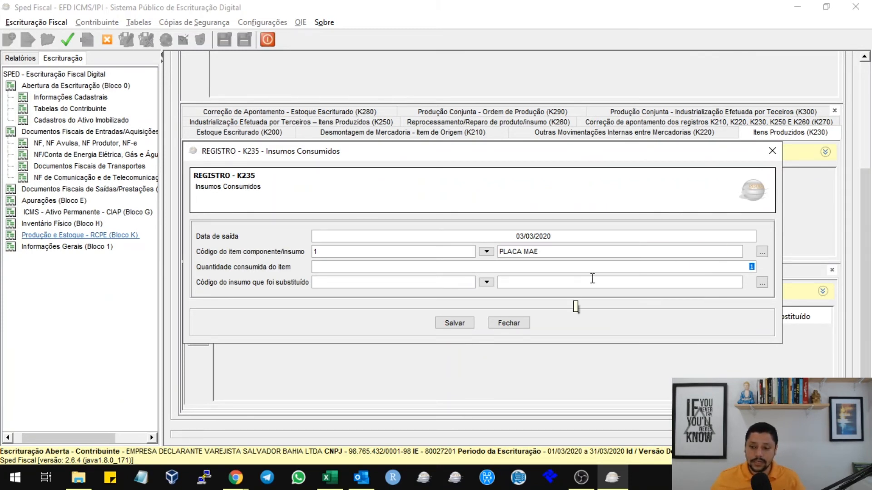
left_click(762, 252)
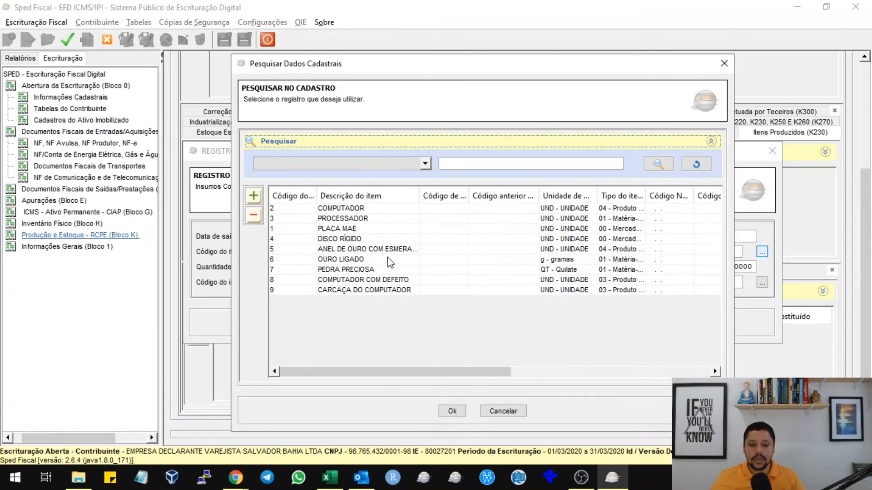
left_click(383, 222)
left_click(442, 228)
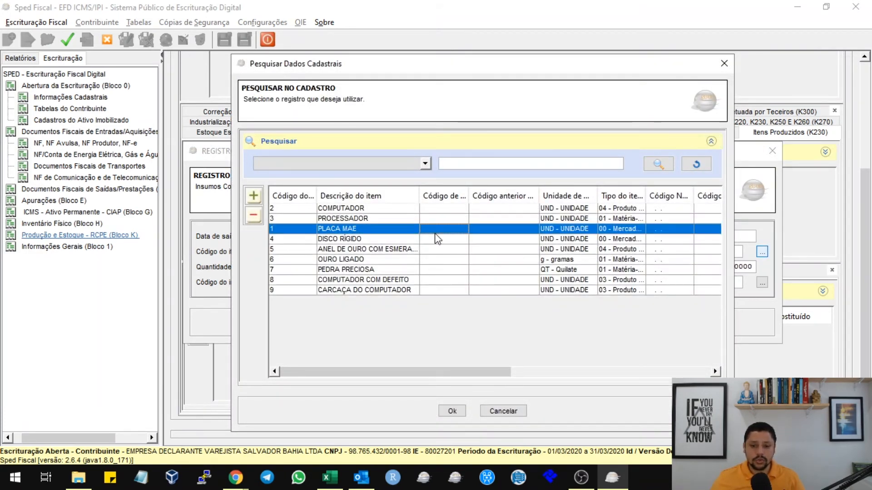
left_click(452, 412)
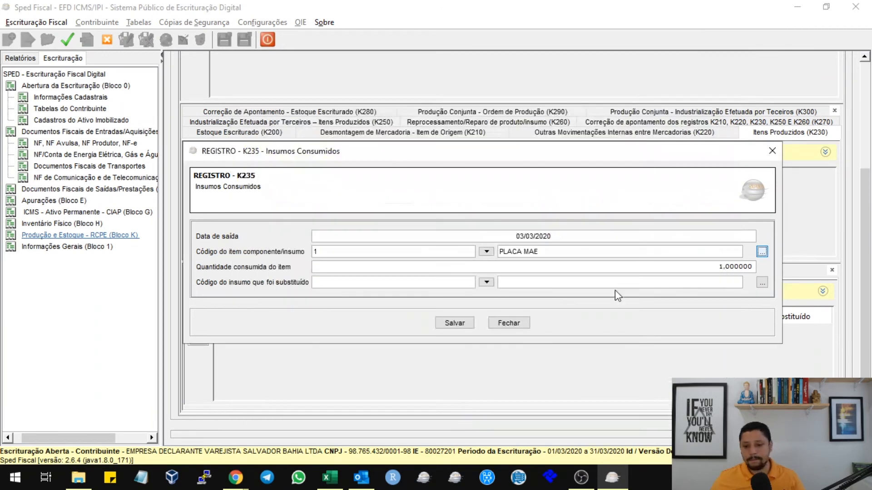
left_click(525, 324)
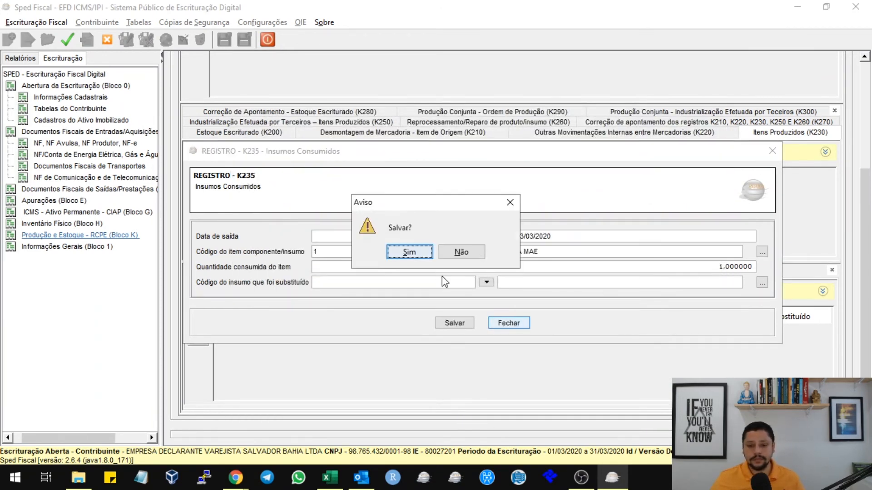
left_click(412, 251)
Step: Switch to the MindMeister map and expand the "Importante" note on the K235 record key
key("alt+Tab")
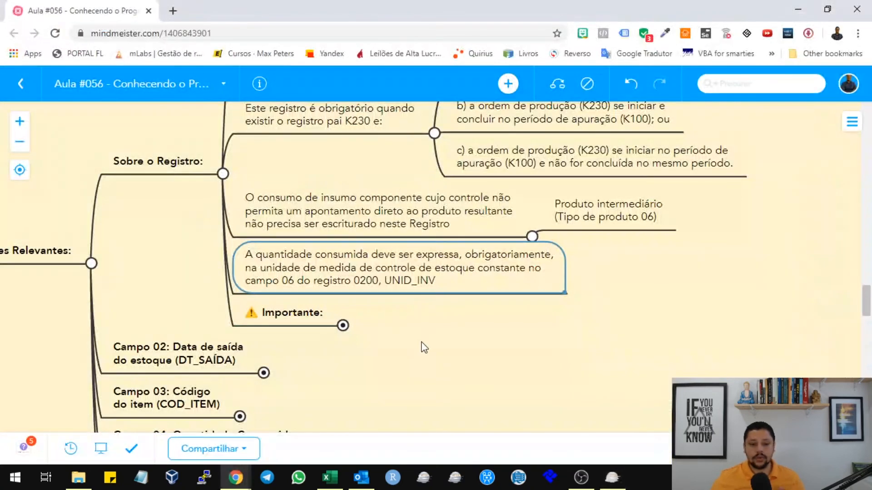
left_click(343, 326)
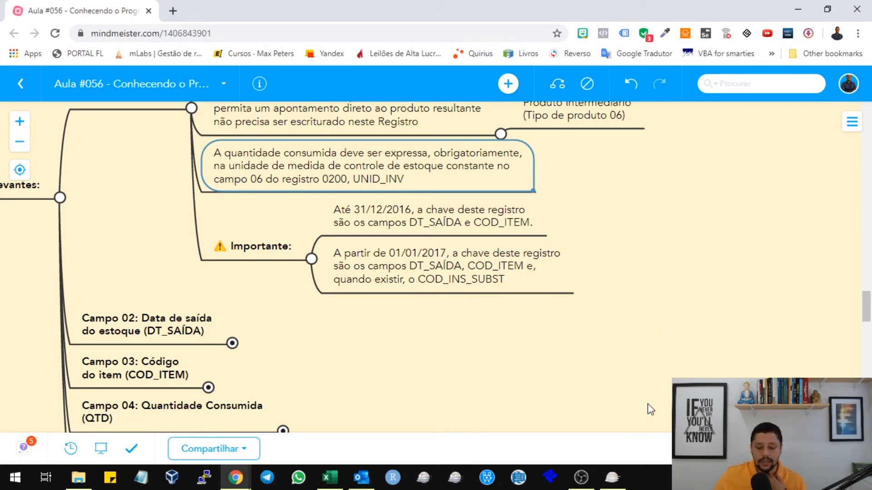
Step: Switch to Sped Fiscal and save a K235 record dated 03/03/2020 for item 1 - PLACA MAE with consumed quantity 1
left_click(612, 477)
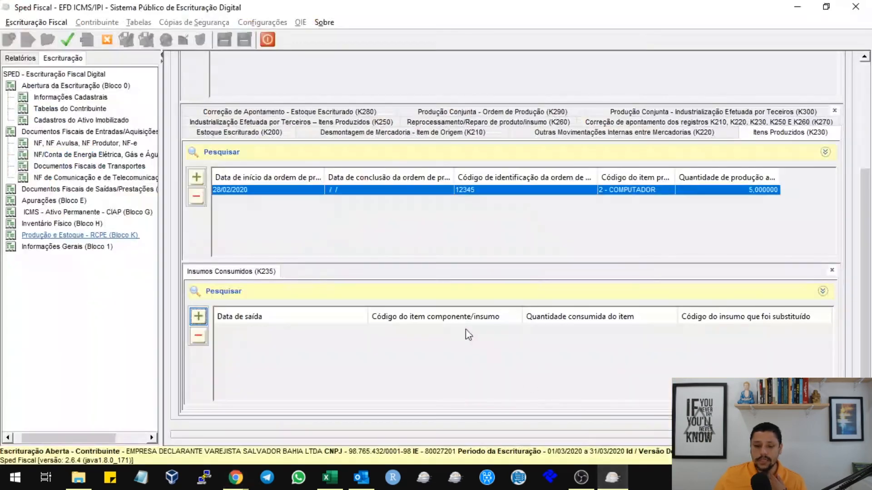
left_click(198, 316)
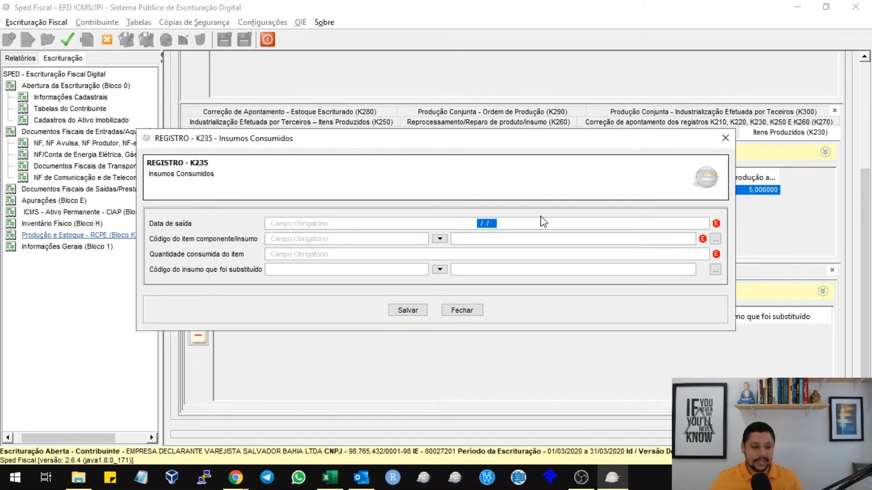
type("03/")
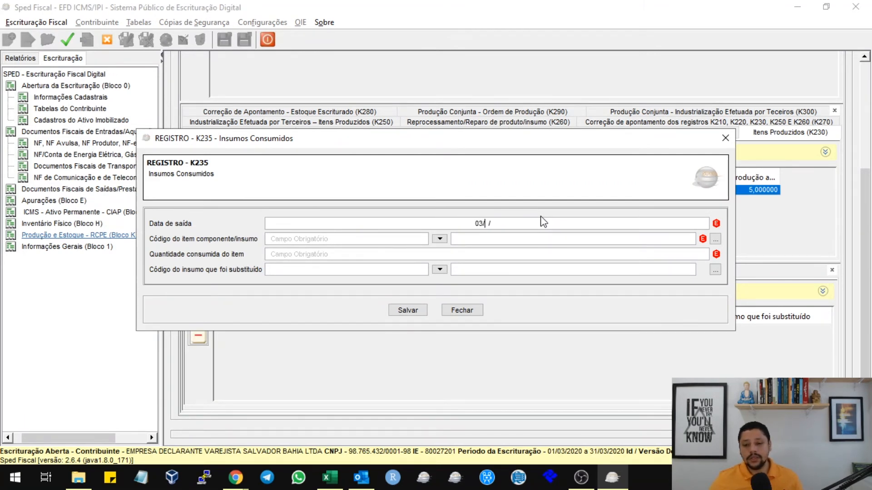
type("03/2020")
key("Tab")
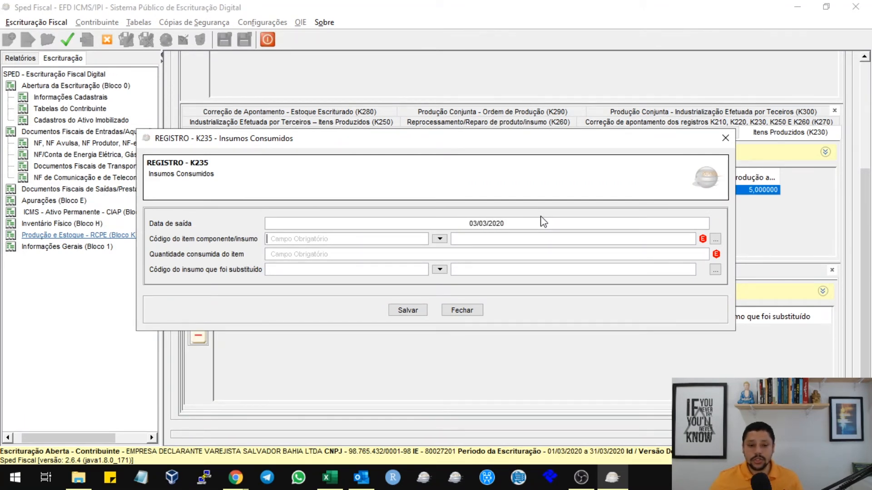
key("Down")
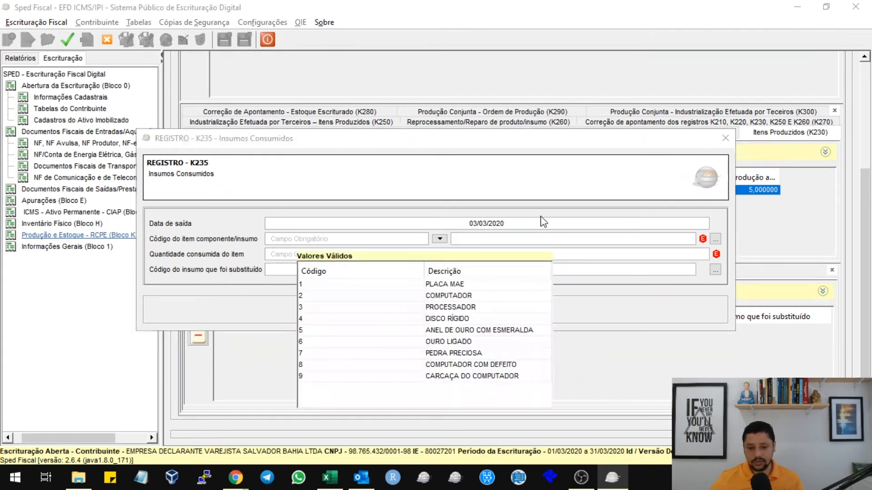
left_click(466, 286)
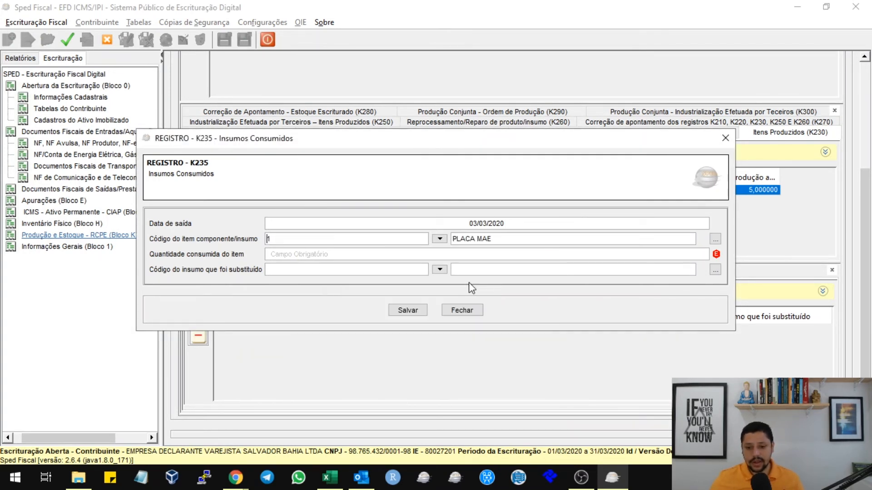
type("1")
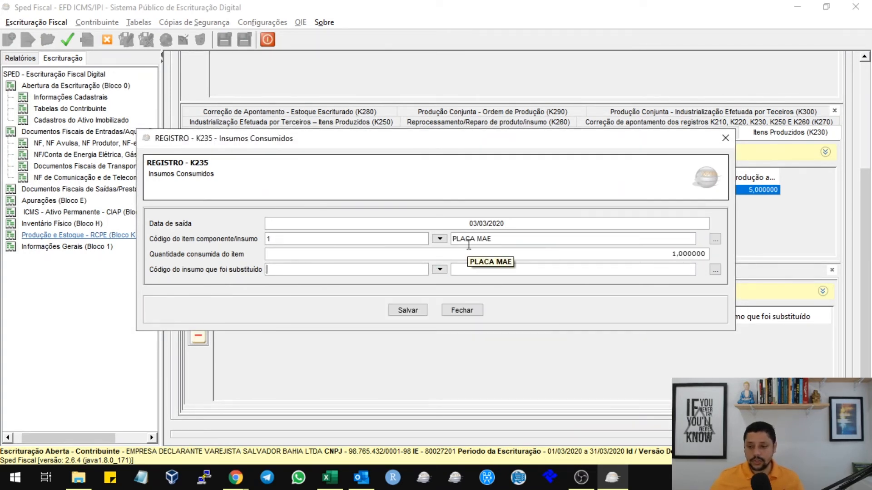
left_click(412, 308)
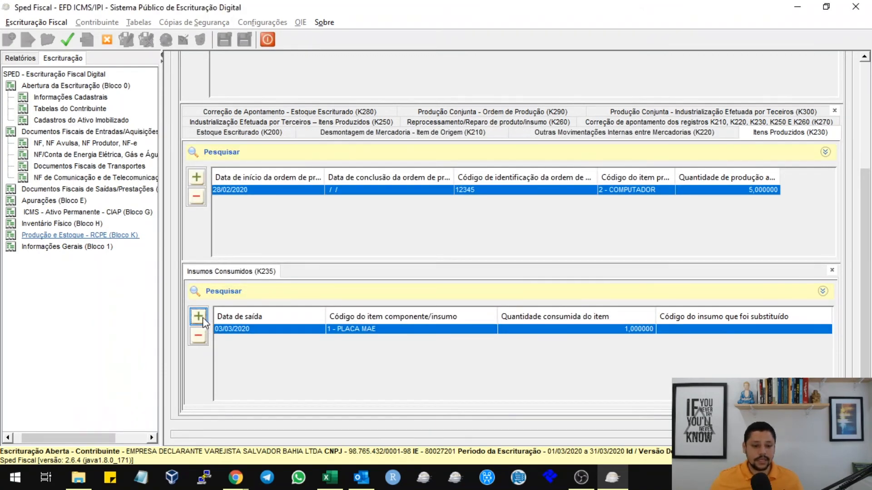
Step: Save another K235 record with the same date 03/03/2020 and item 1 - PLACA MAE, but consumed quantity 10
left_click(199, 317)
type("03032020")
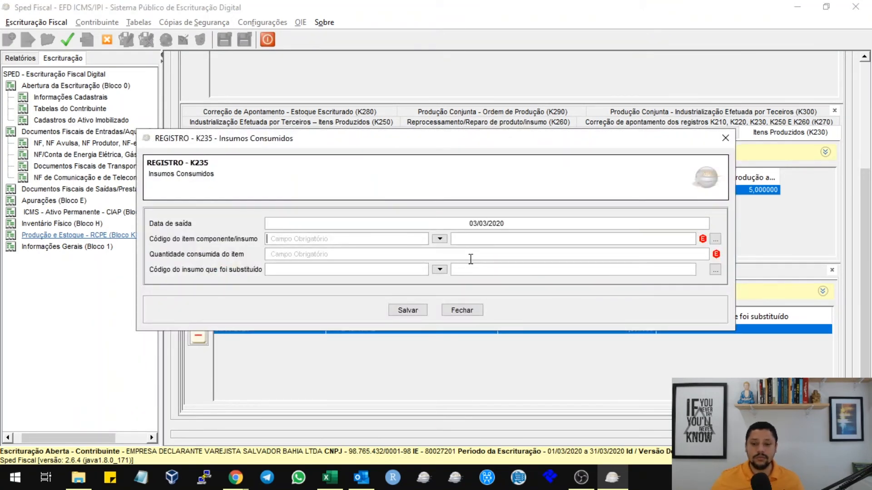
key("Tab")
type("1")
key("Tab")
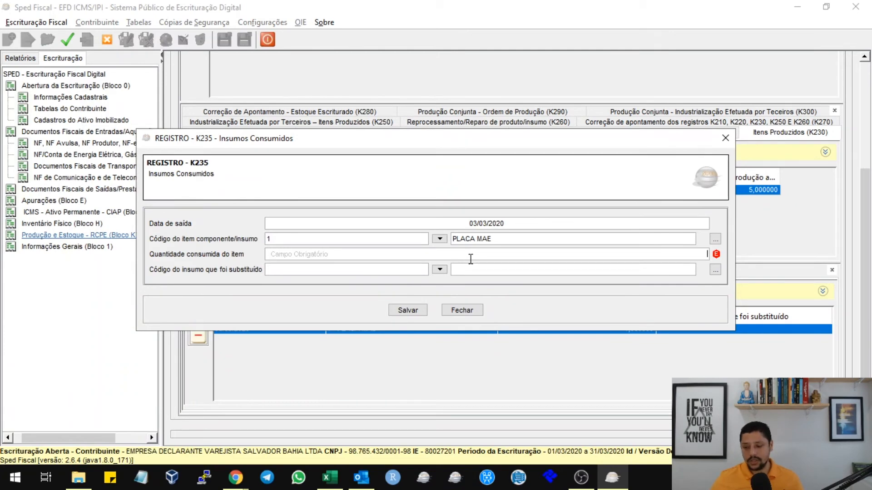
type("10")
key("Tab")
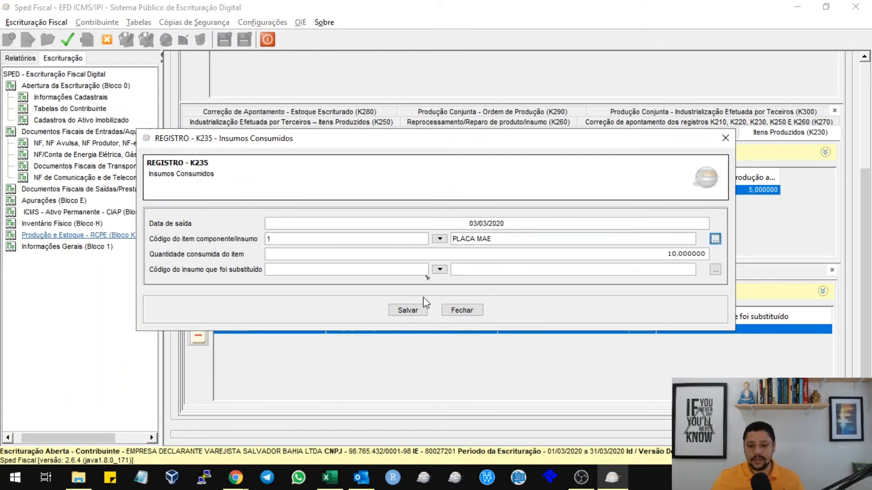
left_click(426, 309)
Step: Switch to the mind map and read the K235 key rules valid until 31/12/2016 and from 01/01/2017
key("alt+Tab")
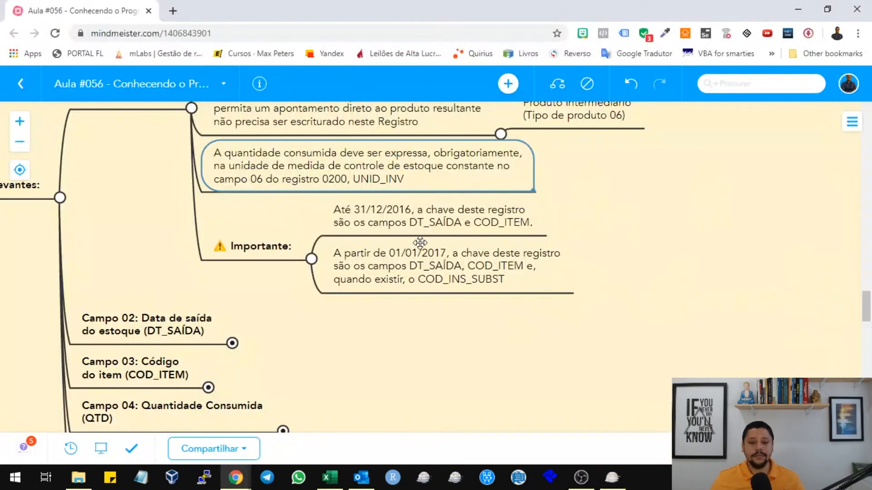
left_click(422, 228)
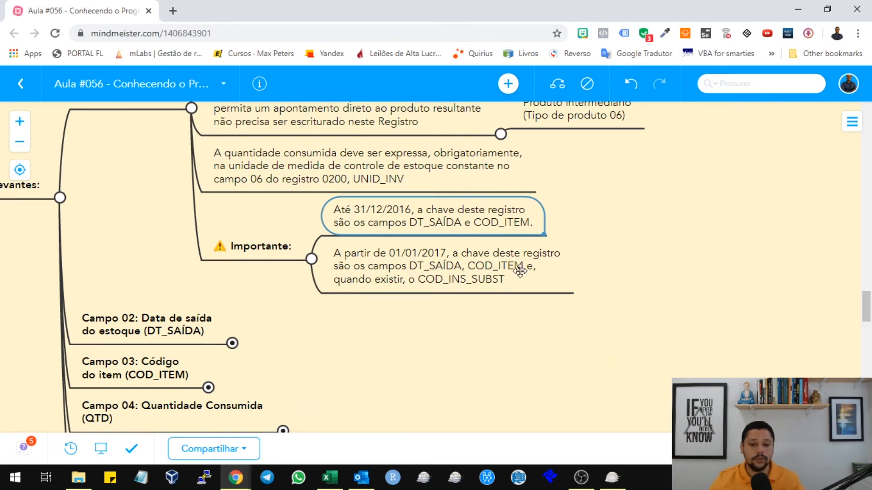
left_click(466, 267)
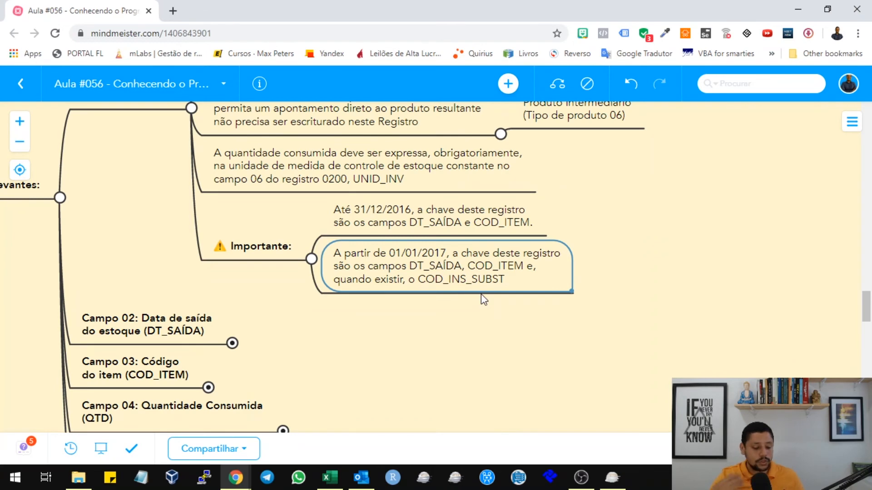
Step: Return to Sped Fiscal and compare the date and item of both PLACA MAE records, reopening the one with quantity 10
key("alt+Tab")
left_click(367, 342)
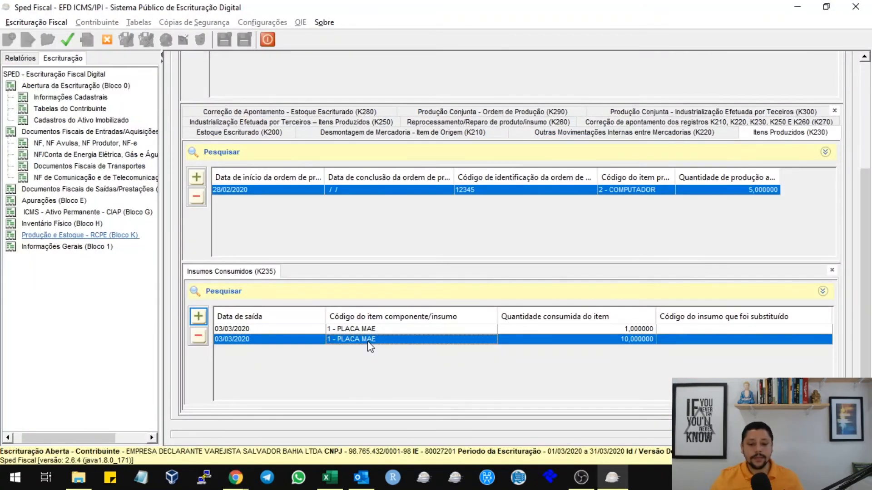
double_click(284, 342)
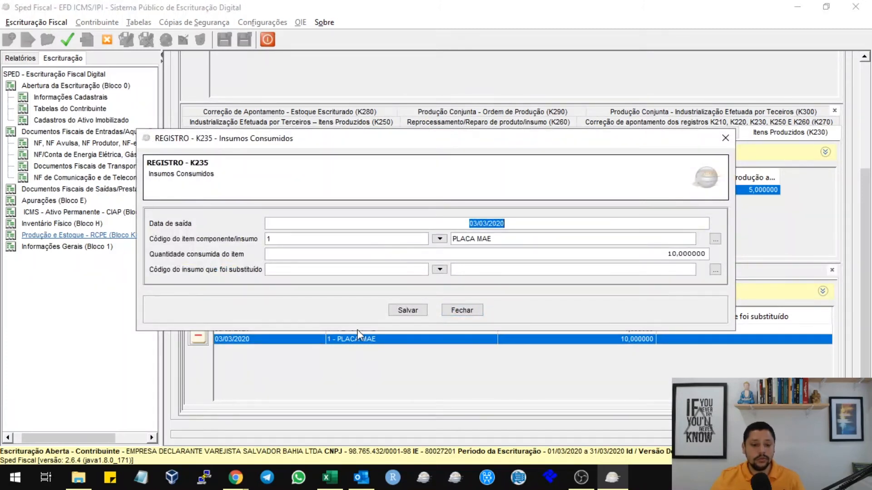
left_click(408, 310)
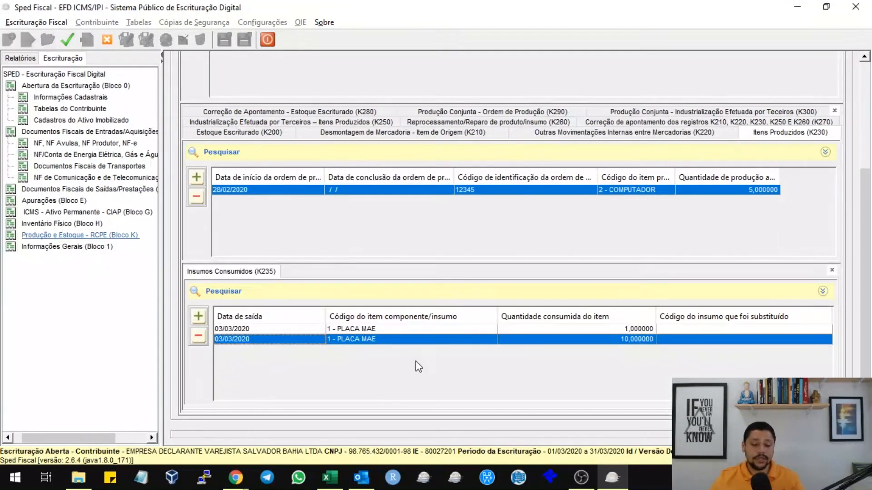
left_click(417, 340)
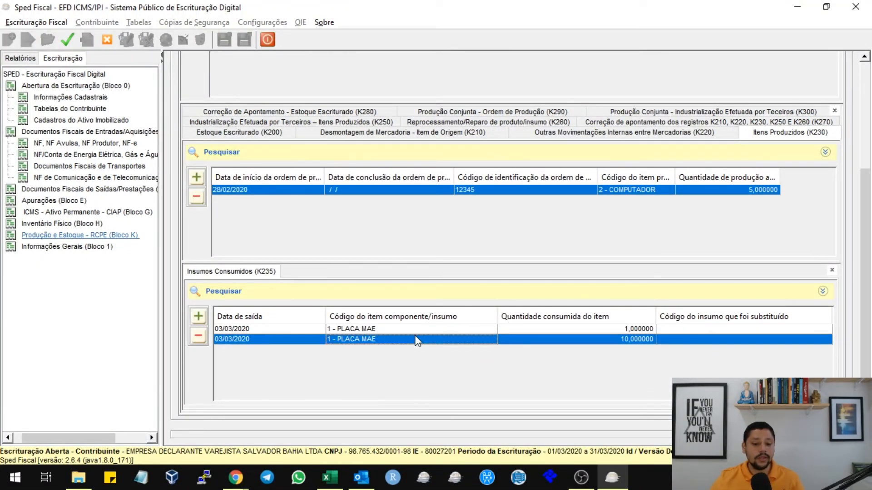
left_click(258, 329)
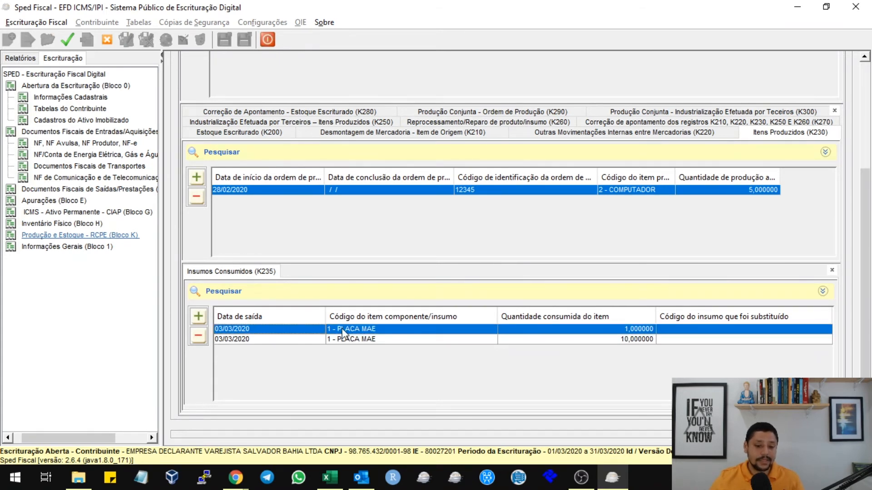
Step: Validate the bookkeeping with both 03/03/2020 PLACA MAE records, letting the system generate the assessment record information
left_click(341, 341)
left_click(317, 340)
left_click(315, 332)
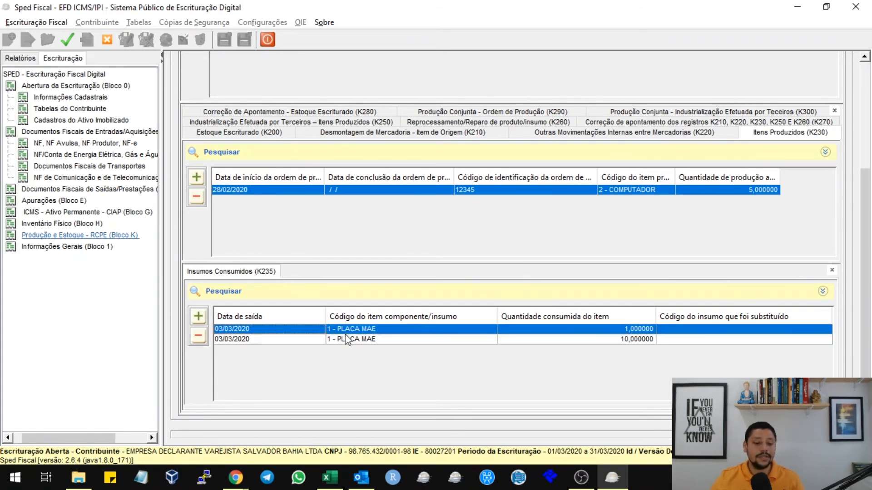
key("F8")
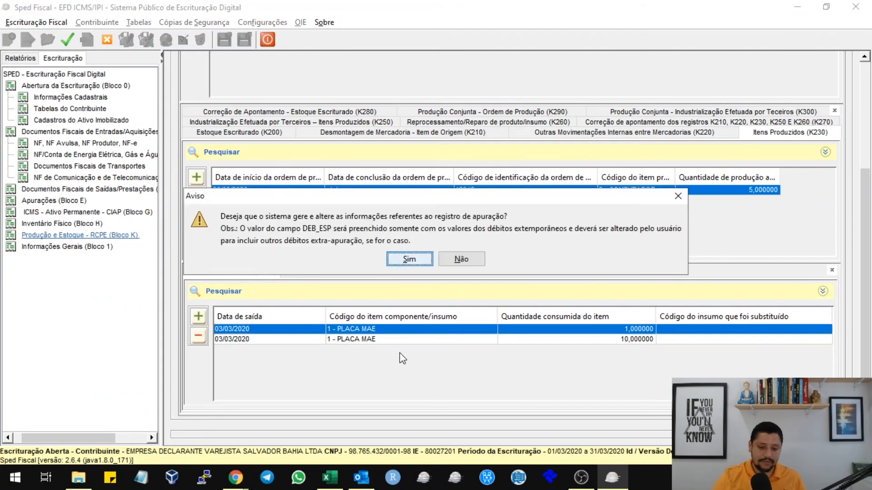
key("Return")
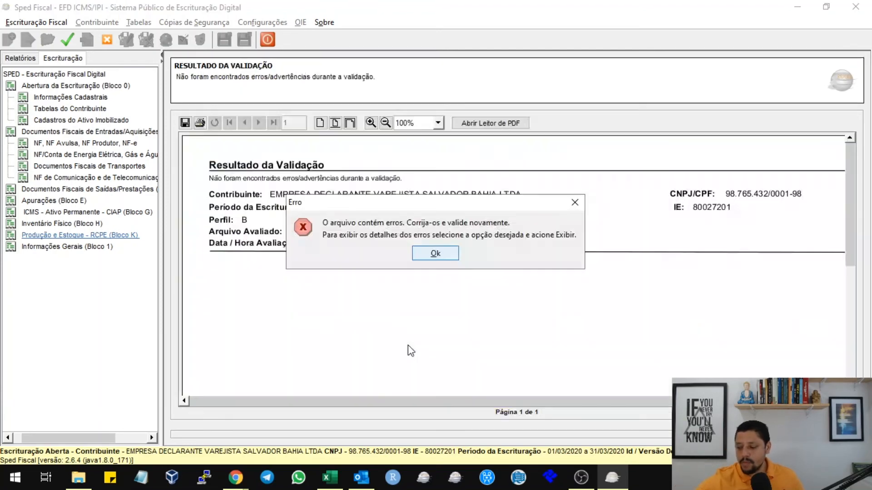
key("Return")
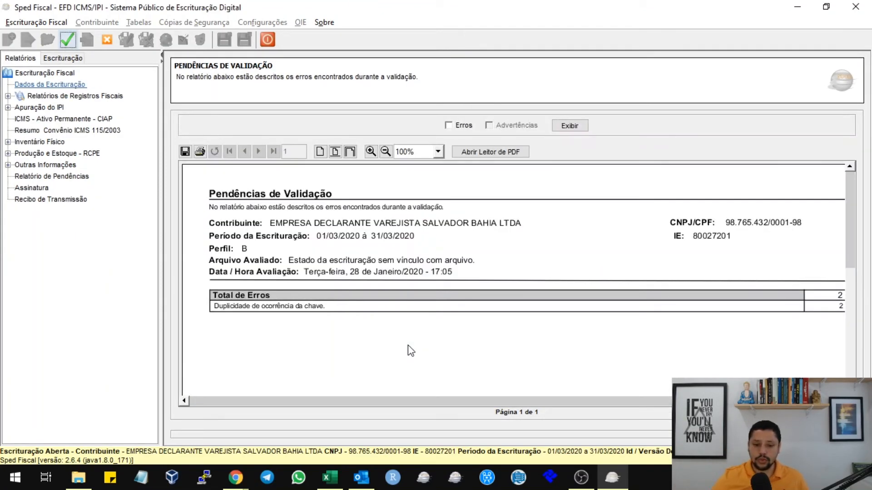
Step: Display the detailed validation errors and read the messages for the K235 records
left_click(464, 127)
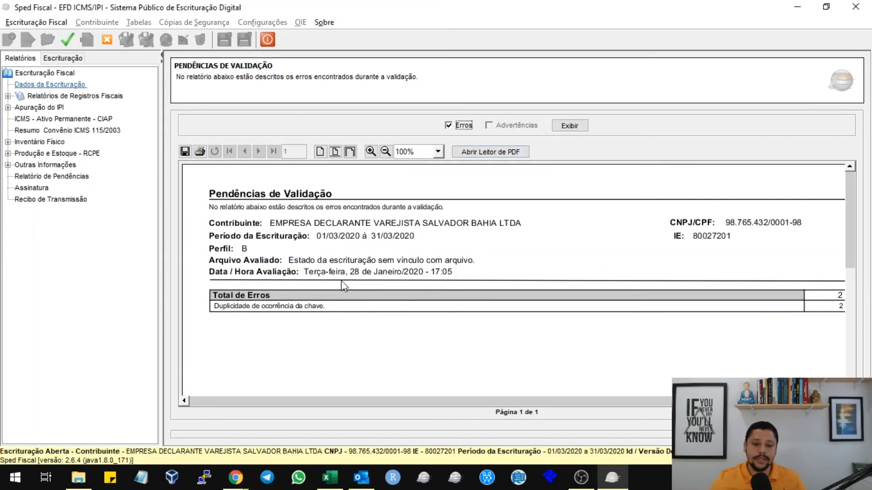
left_click(569, 126)
scroll(565, 227, "down", 2)
scroll(565, 226, "down", 3)
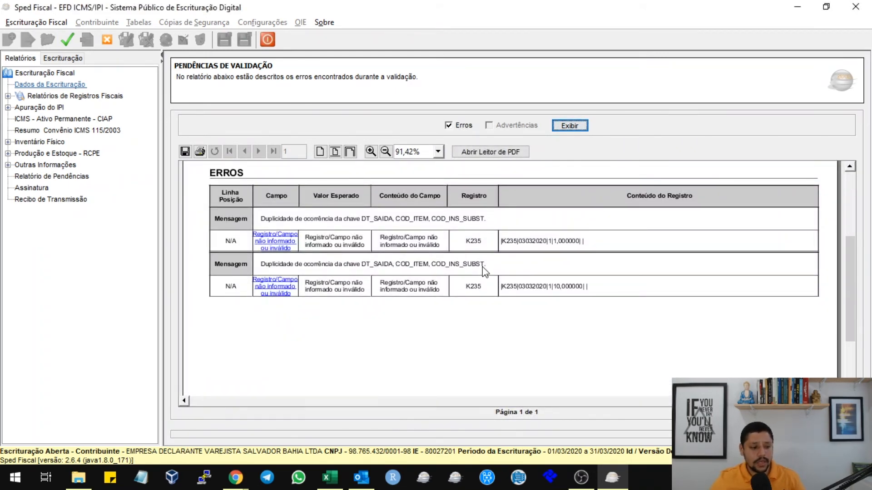
Step: Open the first K235 error's record from the report, close it, and compare both PLACA MAE entries under consumed inputs
left_click(274, 245)
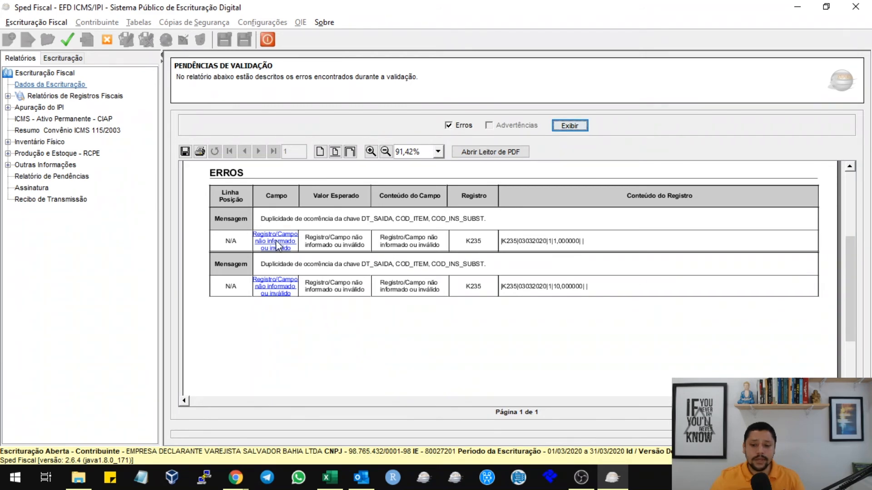
left_click(462, 308)
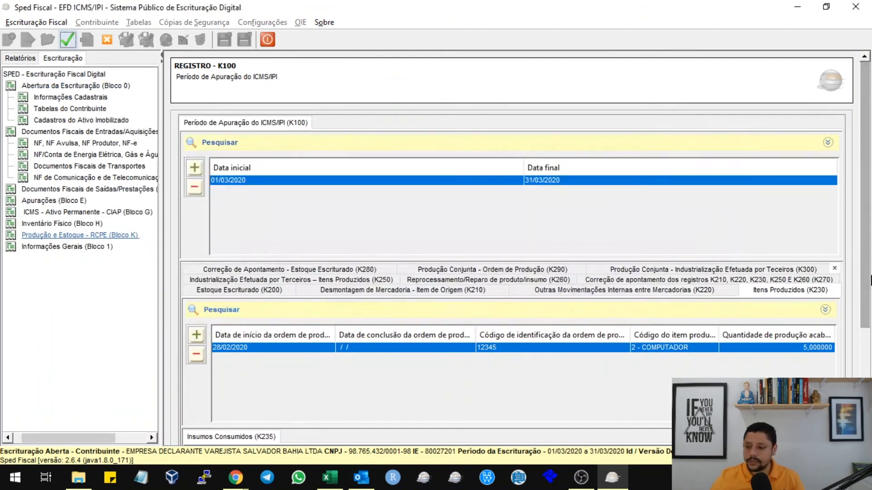
left_click_drag(865, 293, 865, 403)
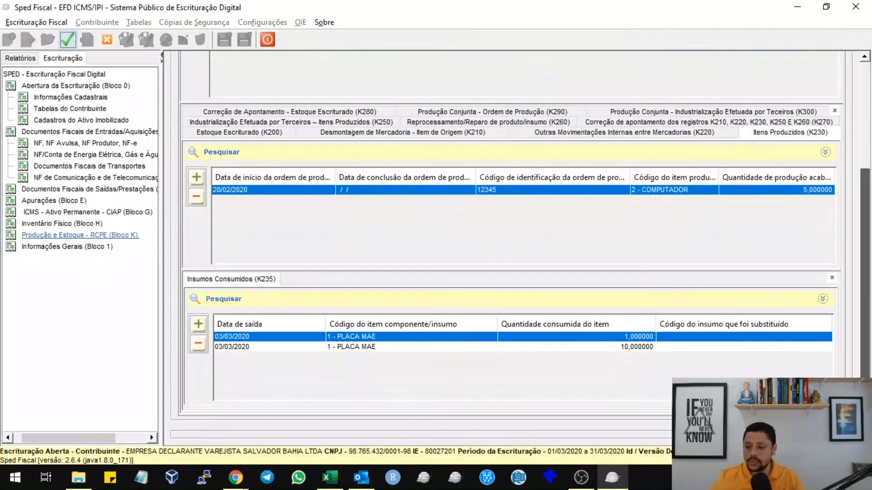
left_click(547, 347)
left_click(545, 338)
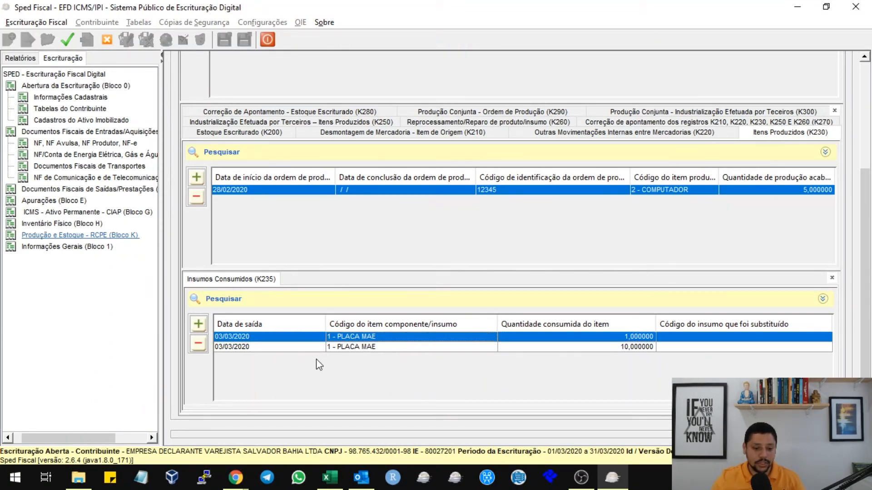
Step: Open the K235 PLACA MAE record with quantity 10 and set its stock exit date to 10/03/2020
double_click(318, 347)
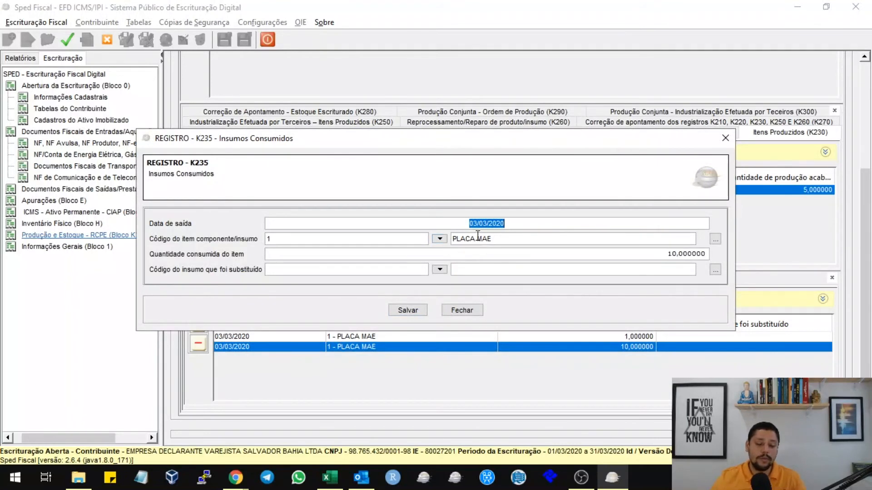
left_click(507, 226)
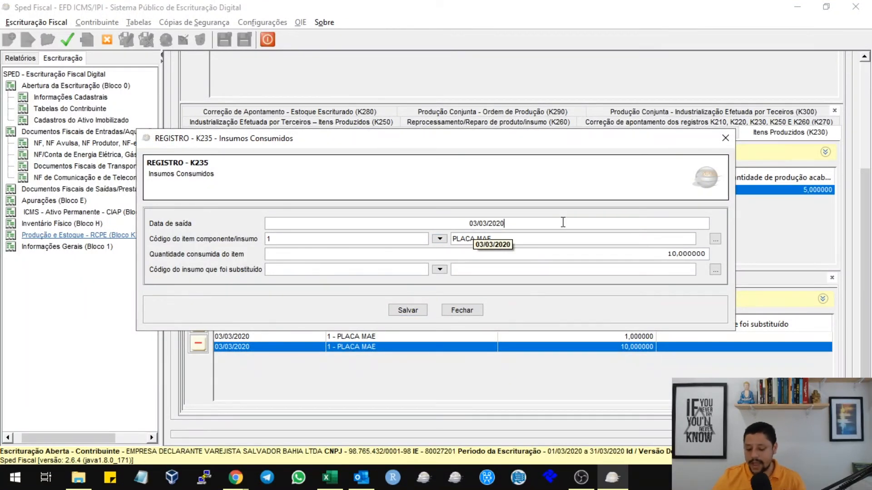
key("Delete")
key("Delete")
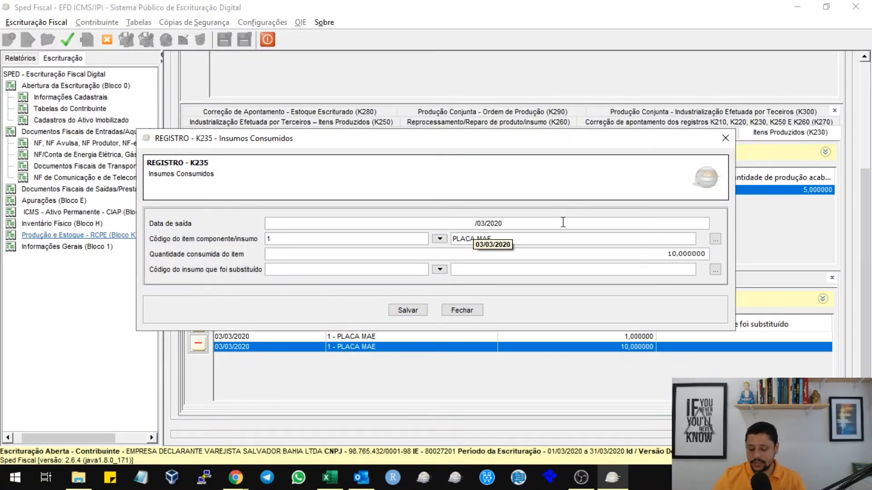
type("1")
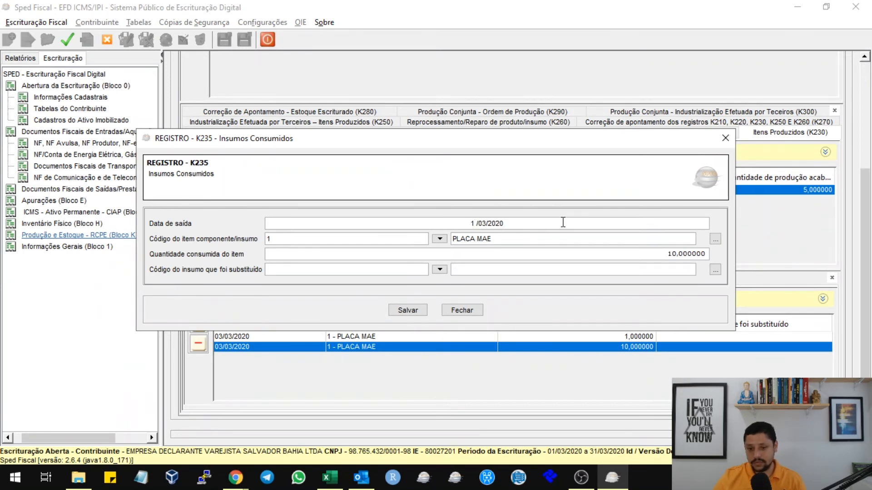
key("BackSpace")
key("Delete")
key("Delete")
key("Delete")
key("Delete")
key("Delete")
key("Delete")
key("Delete")
key("Delete")
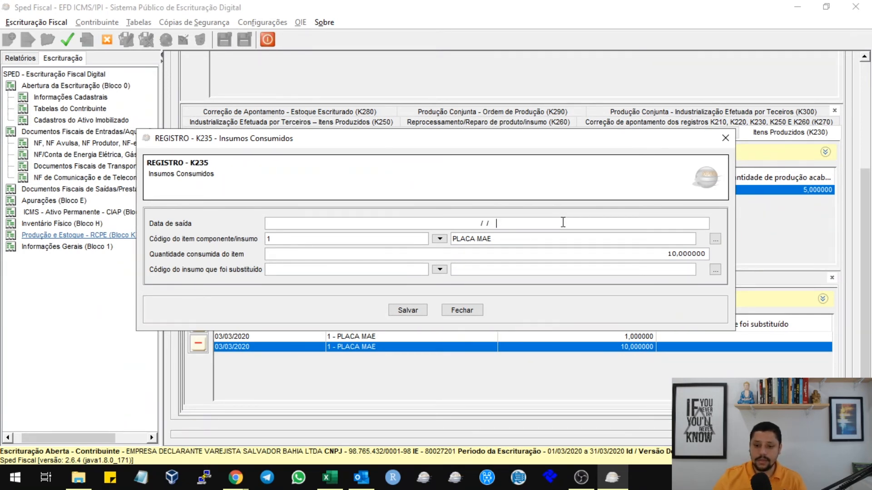
type("10/03/2020")
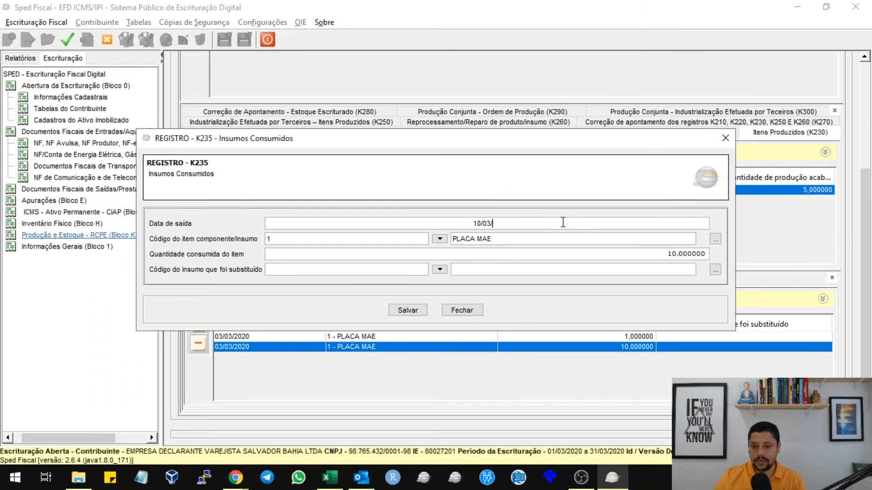
Step: Set the record's consumed quantity to 9 and save it
left_click(588, 253)
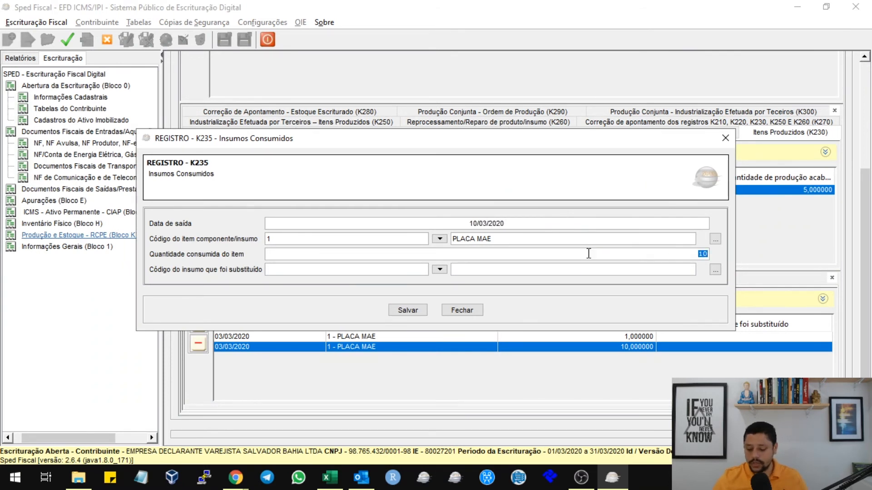
key("Tab")
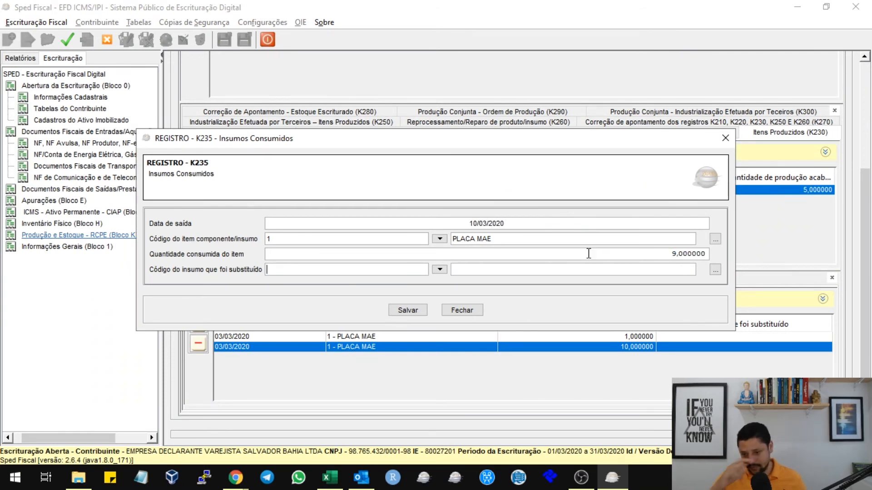
left_click(422, 312)
Step: Validate the bookkeeping again, letting the system regenerate the assessment information, and dismiss the result message
key("F9")
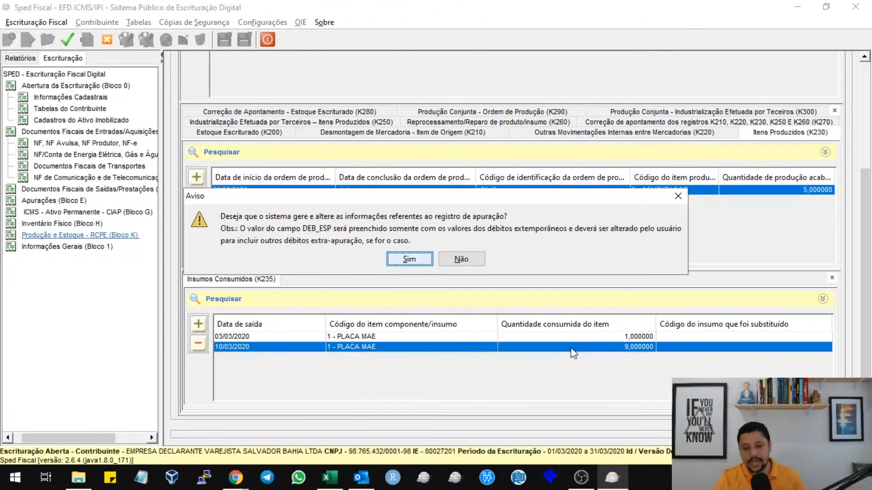
key("Return")
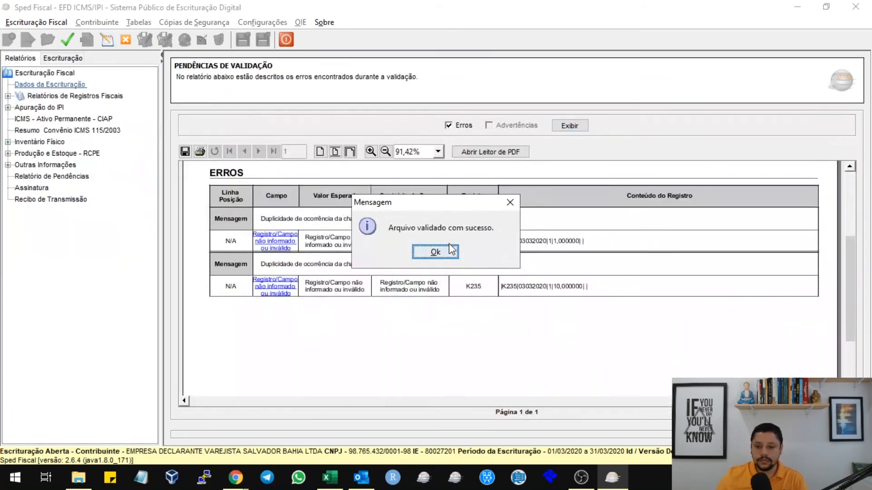
left_click(443, 254)
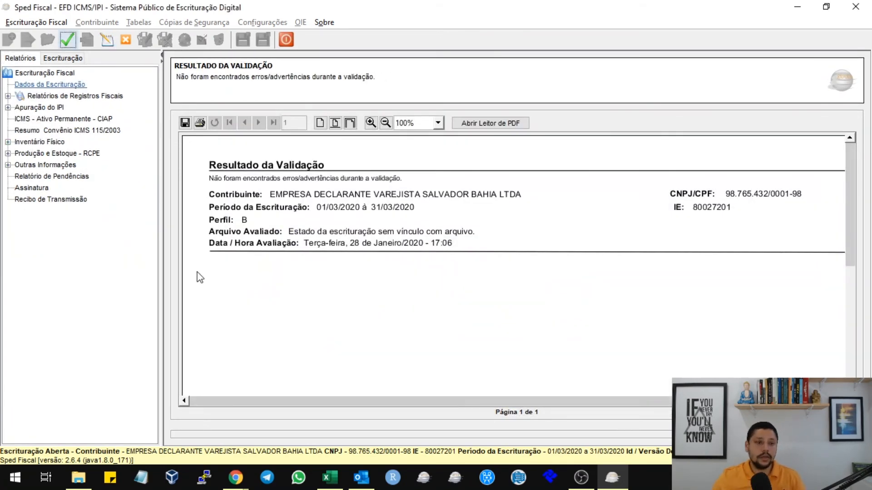
Step: Return to the Block K records and show the K235 consumed inputs of order 12345 for the March 2020 period
left_click(108, 40)
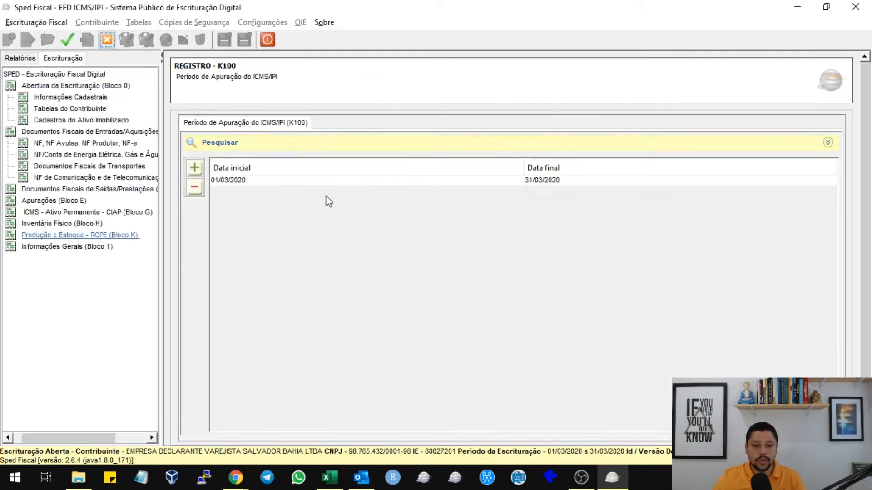
left_click(342, 181)
left_click(790, 291)
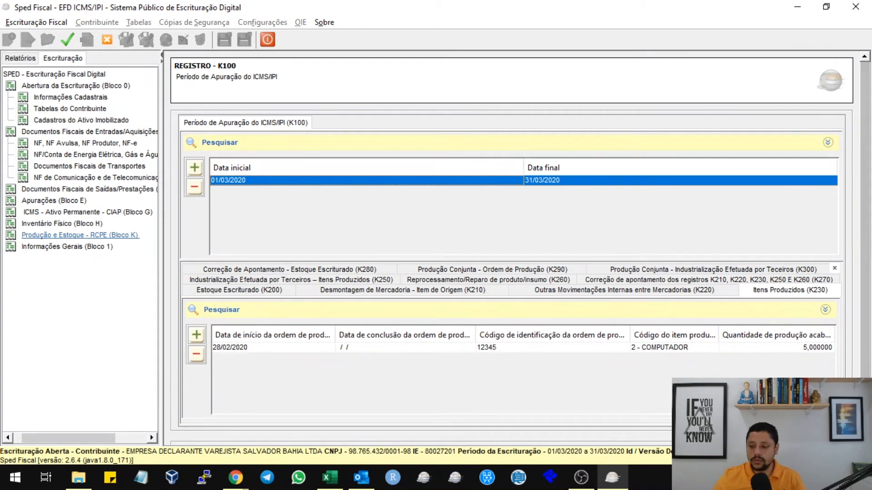
left_click(754, 349)
scroll(864, 275, "down", 3)
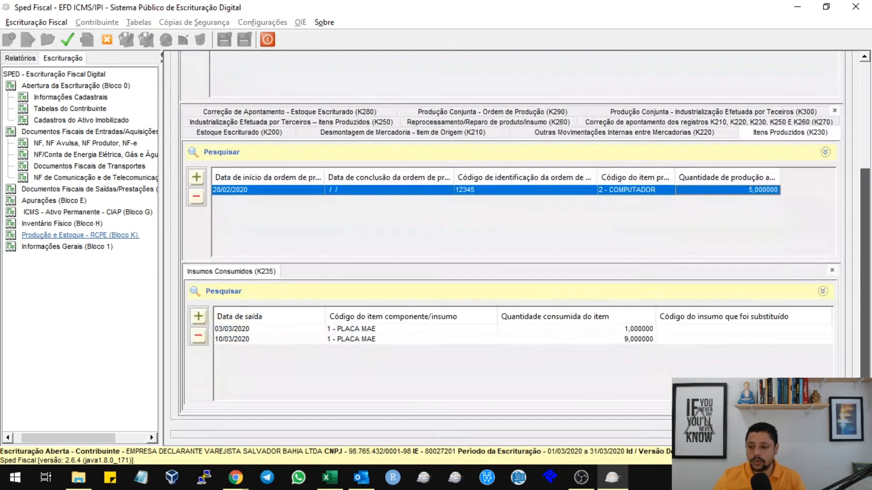
Step: Compare the exit dates, item codes and consumed quantities of the two PLACA MAE records in K235
left_click(416, 330)
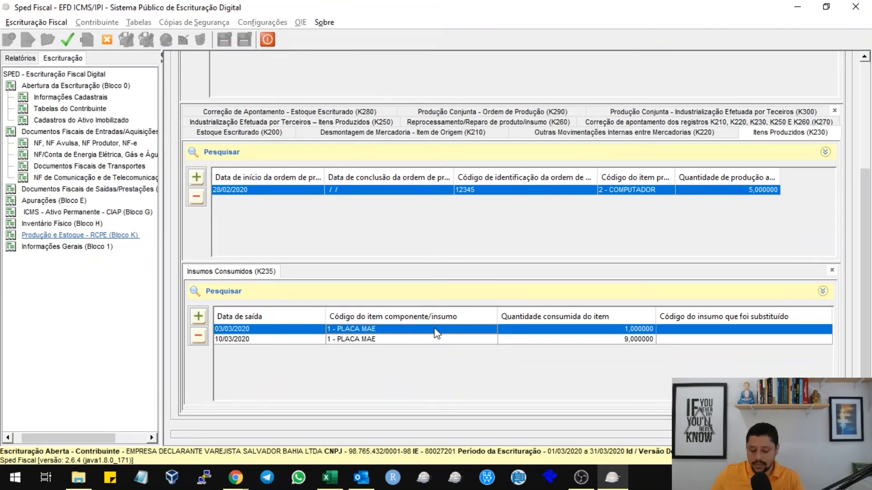
key("Down")
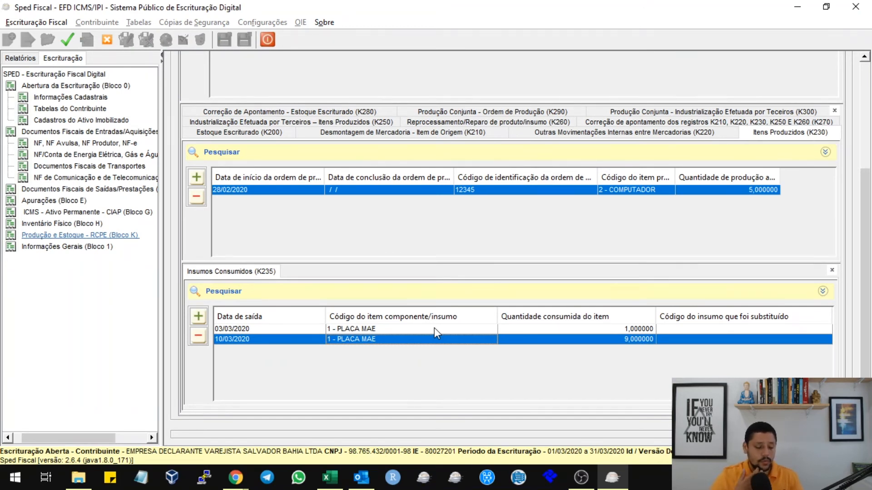
left_click(293, 329)
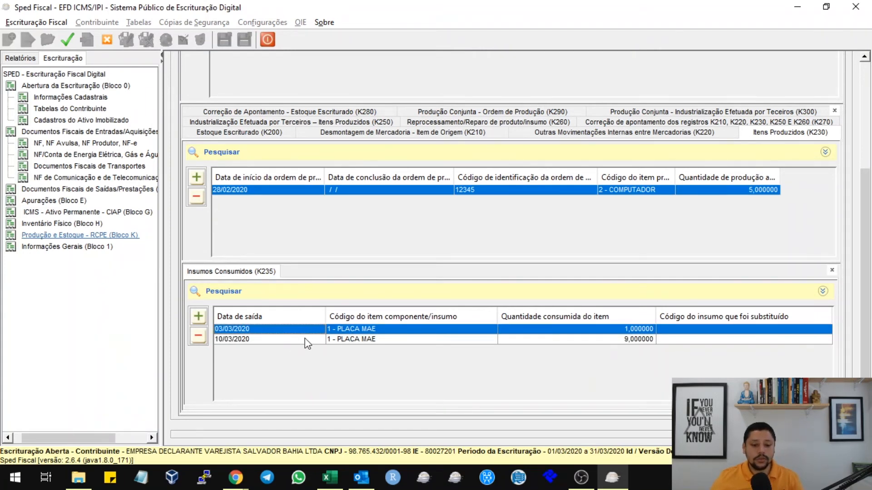
left_click(358, 328)
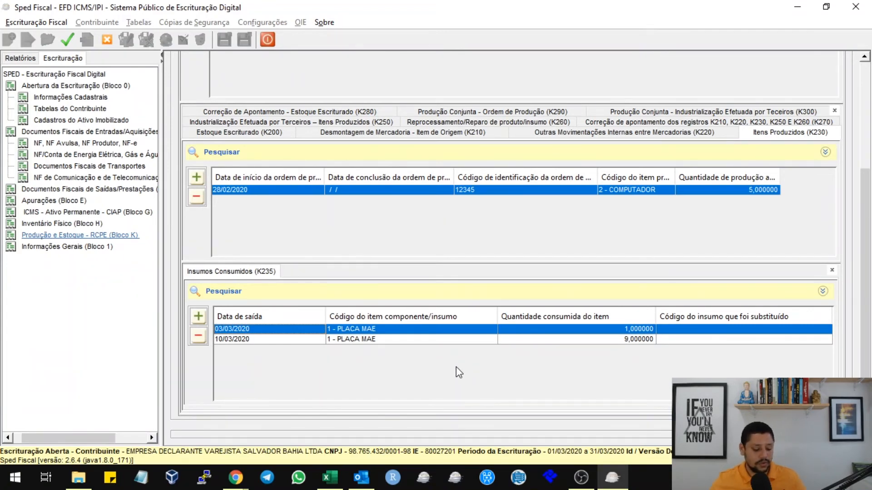
Step: Switch to the MindMeister mind map, expand Campo 02 (DT_SAÍDA) of K235 and read its production-order period rule
key("alt+Tab")
key("alt+Tab")
left_click_drag(506, 358, 546, 279)
scroll(405, 278, "down", 1)
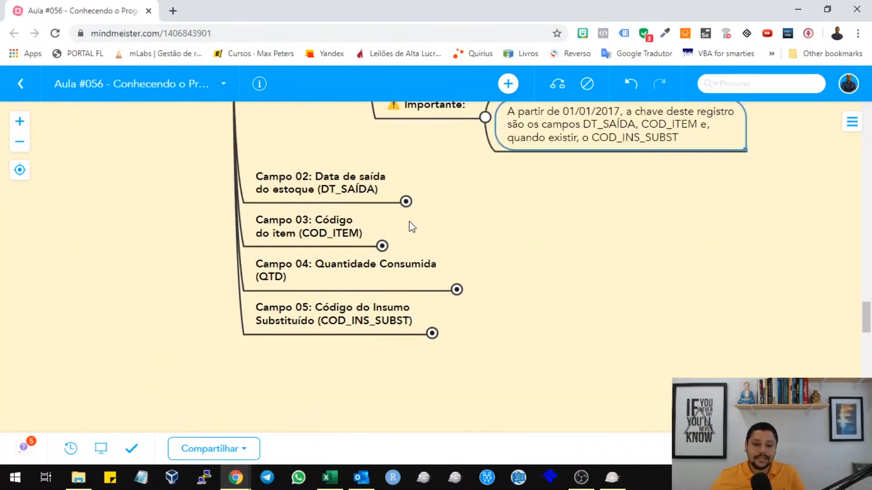
left_click(405, 201)
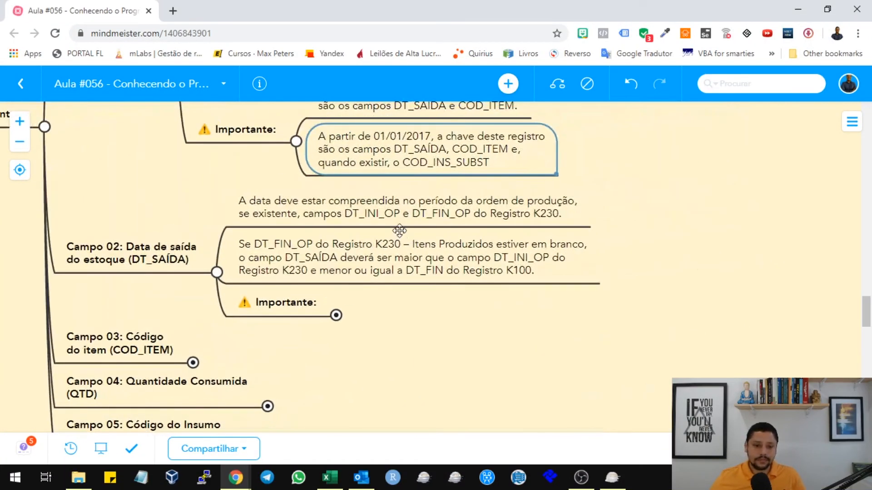
key("Down")
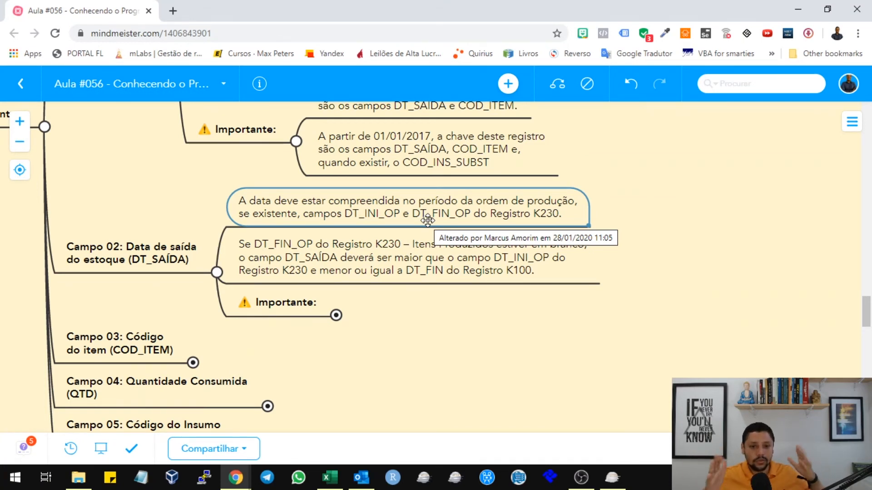
Step: Read the DT_SAÍDA rule for a blank DT_FIN_OP, then expand the Importante note under Campo 02
left_click(330, 243)
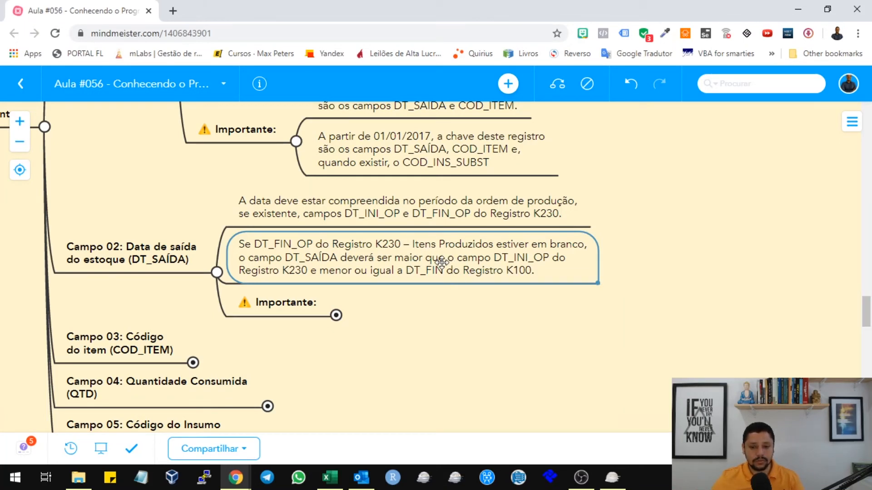
double_click(510, 263)
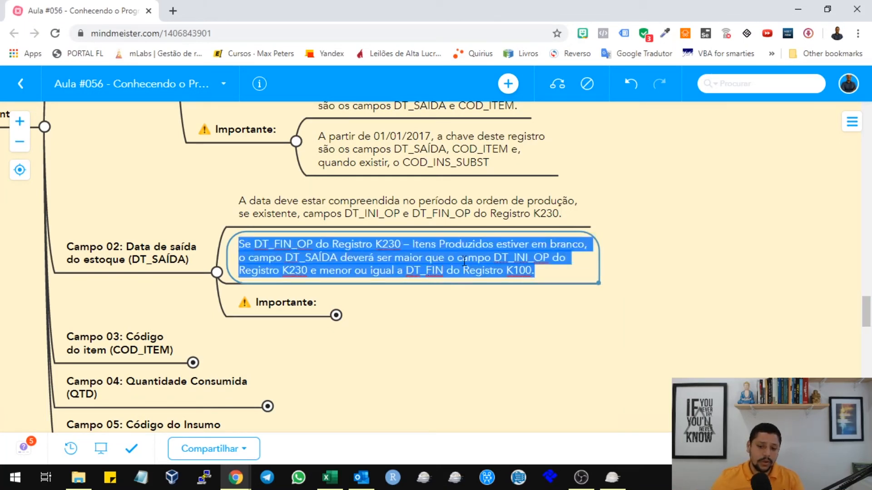
left_click(446, 272)
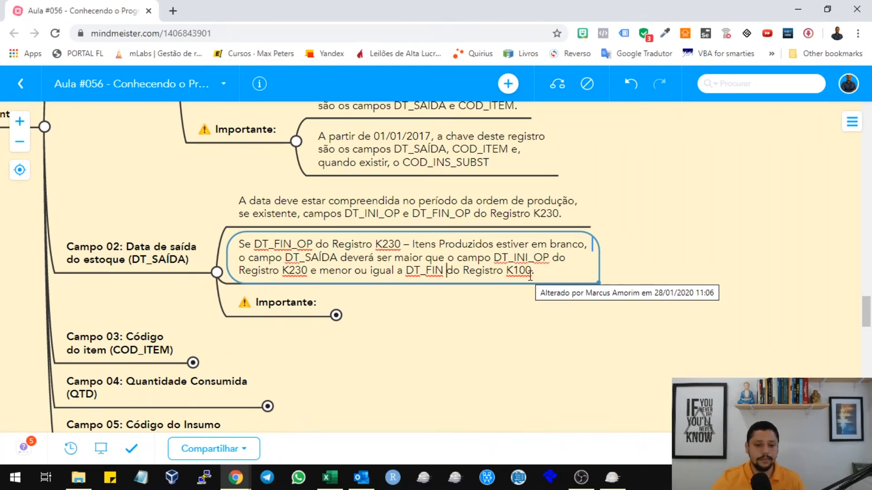
left_click(336, 316)
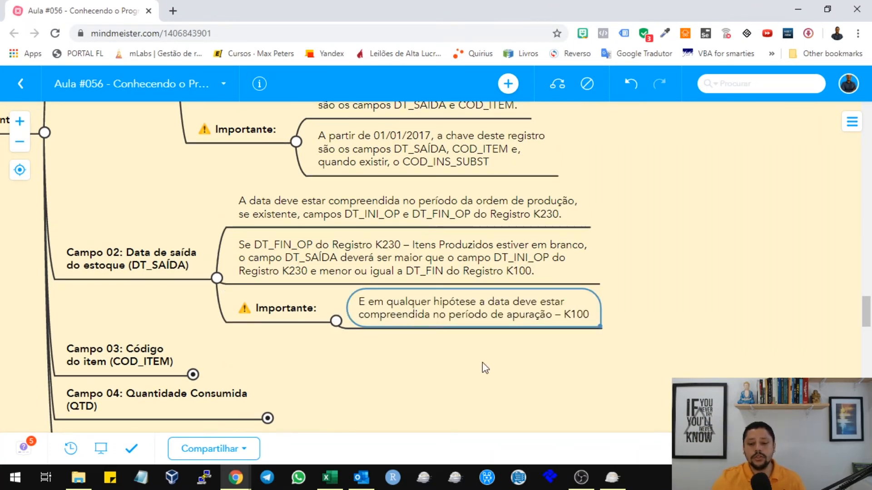
Step: Expand Campo 03 (COD_ITEM) of K235 and its product particularities, then read rule a) about Registro 0200
left_click_drag(482, 362, 492, 265)
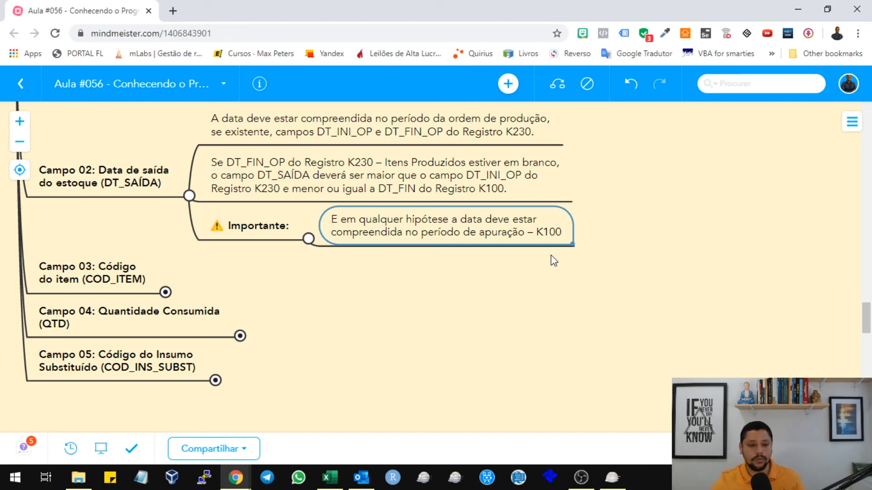
left_click(95, 258)
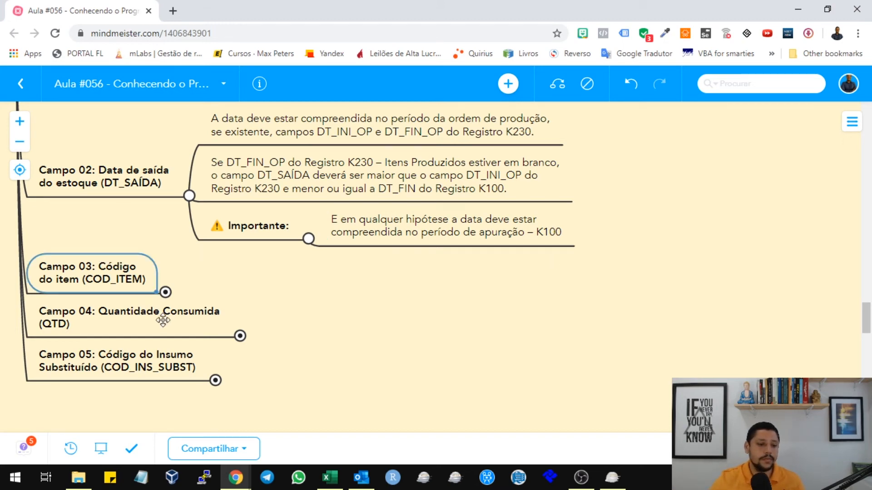
left_click(166, 293)
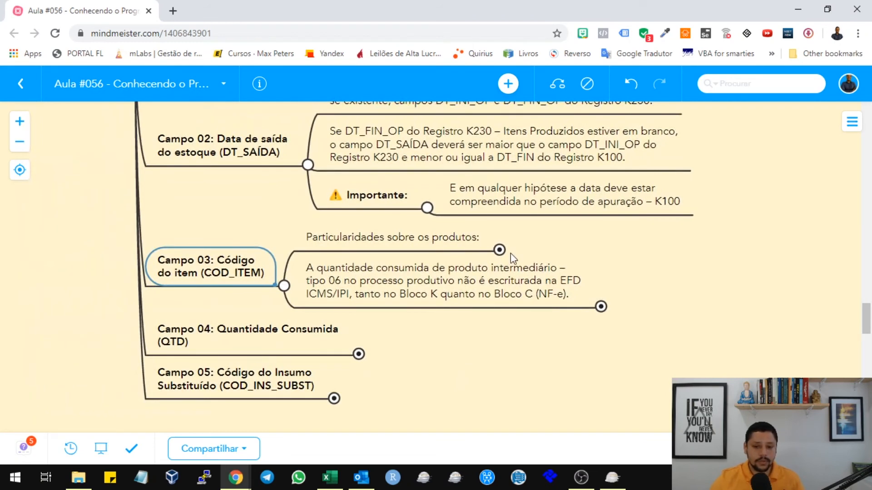
left_click(499, 250)
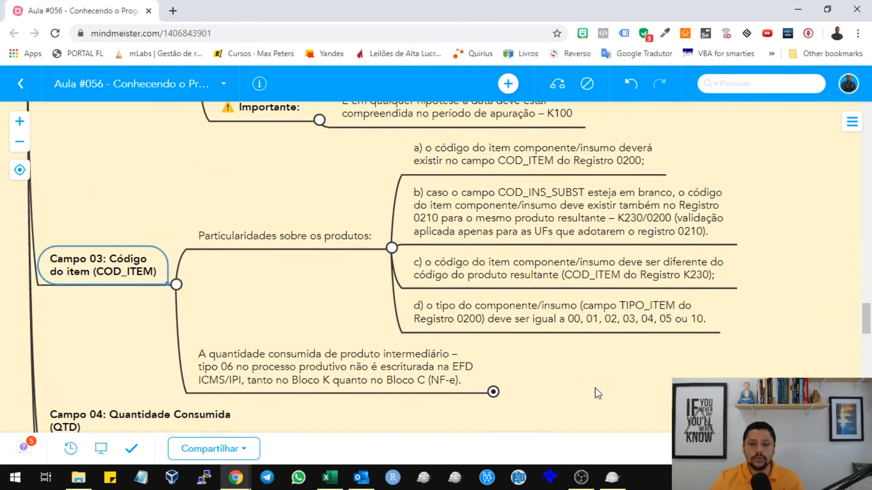
left_click(495, 165)
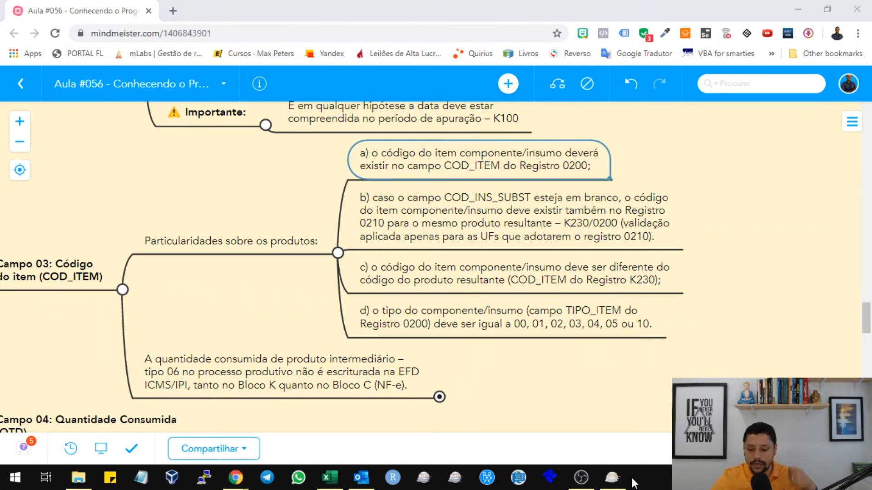
Step: Switch to Sped Fiscal and inspect the component code choices and item registry from the 03/03/2020 PLACA MAE record in K235
key("alt+Tab")
double_click(580, 329)
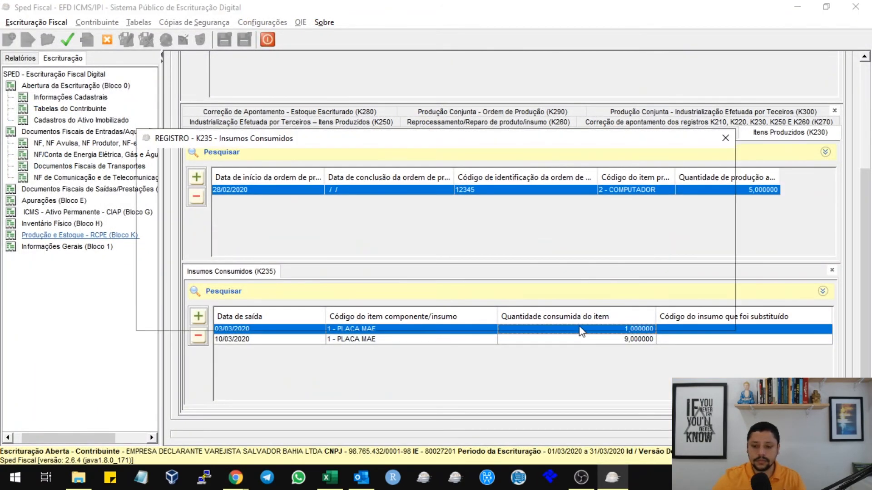
left_click(439, 238)
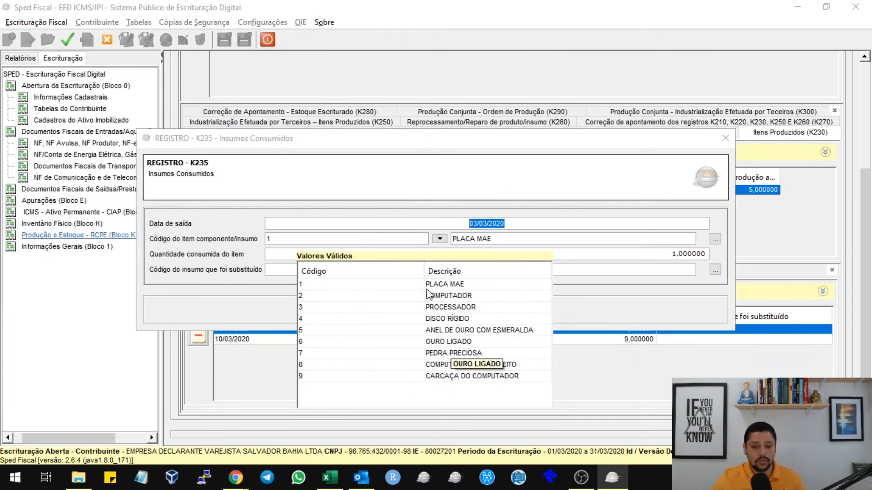
left_click(445, 283)
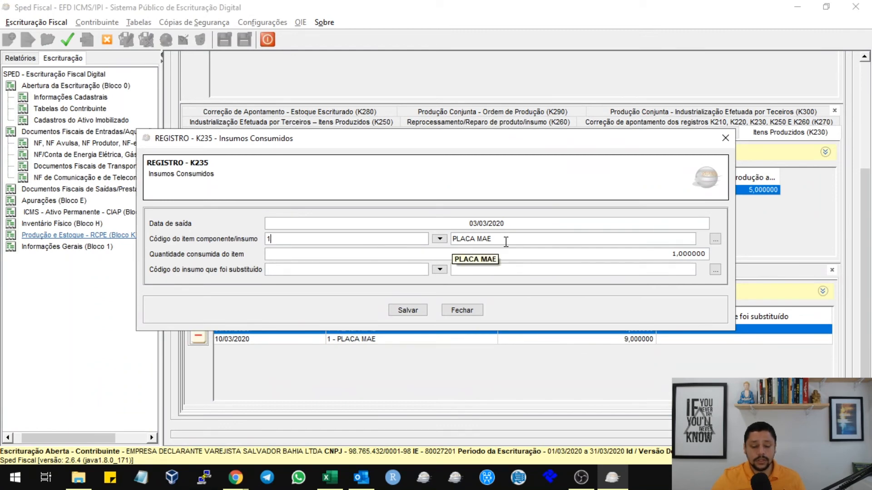
left_click(717, 239)
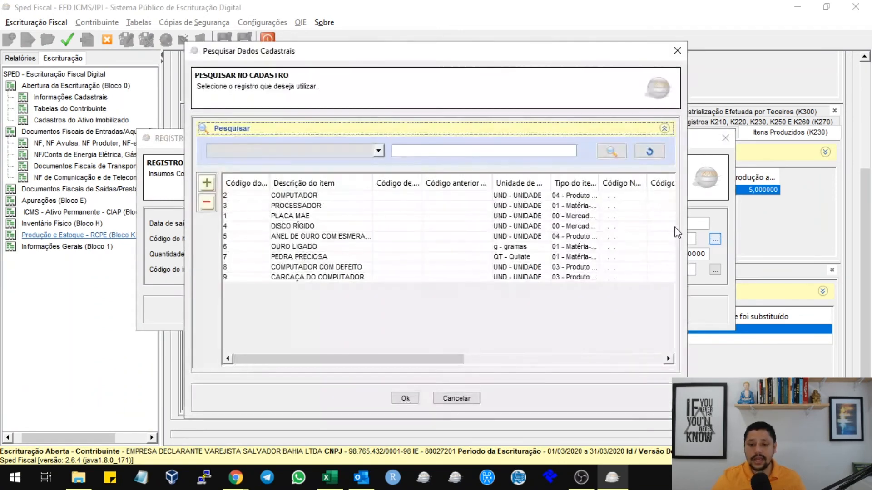
left_click(475, 399)
left_click(459, 310)
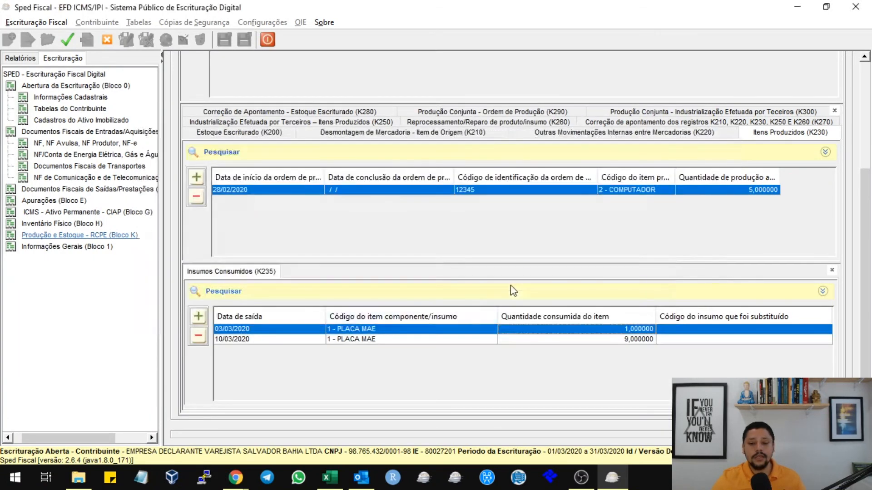
Step: Read rule b) on a blank COD_INS_SUBST in MindMeister, then check the 03/03/2020 K235 record's component and substituted-input fields in Sped Fiscal
key("alt+Tab")
left_click(424, 234)
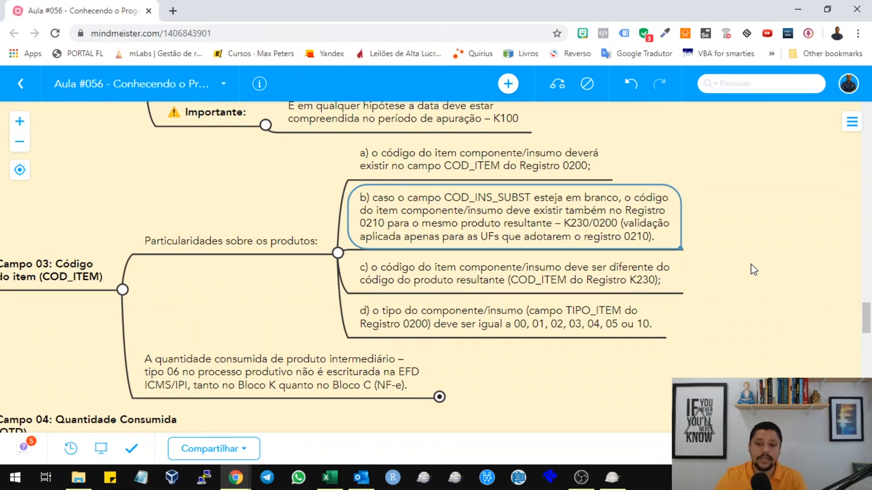
left_click(625, 484)
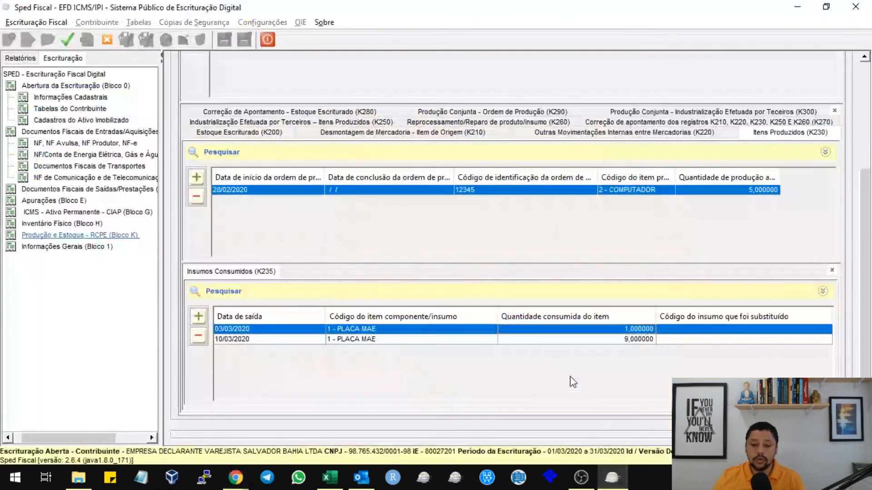
double_click(432, 330)
left_click(518, 239)
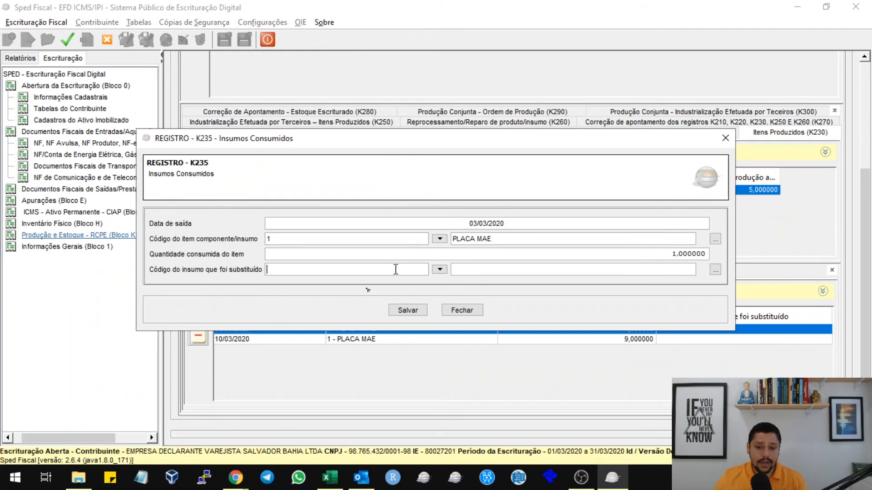
left_click_drag(509, 241, 453, 244)
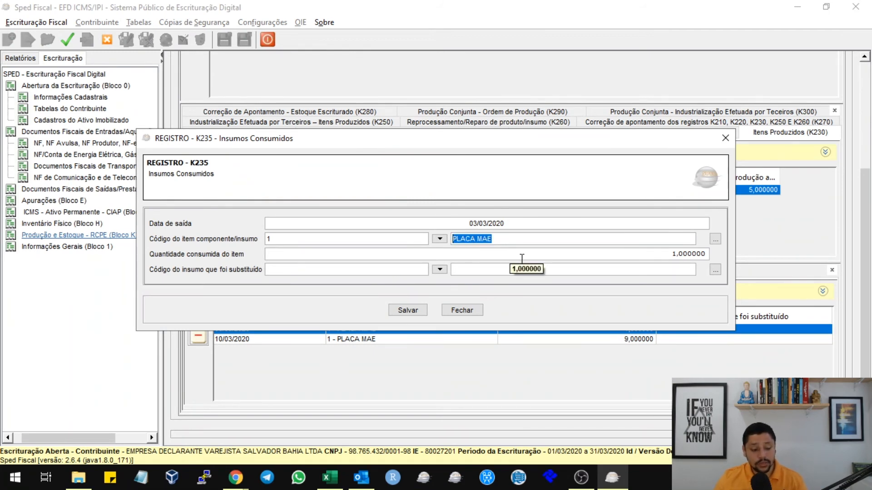
left_click(478, 309)
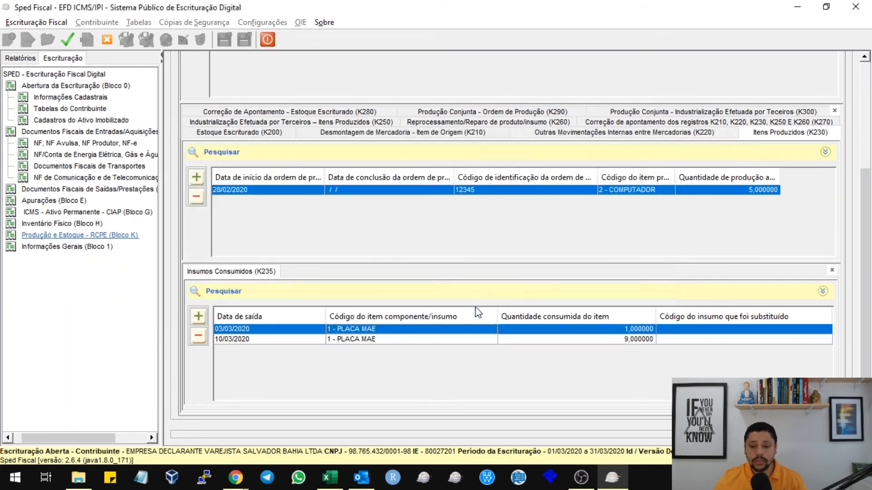
Step: Show the Consumo Específico Padronizado (0210) records of the COMPUTADOR item in the Item/Produtos (0200) table
left_click(84, 109)
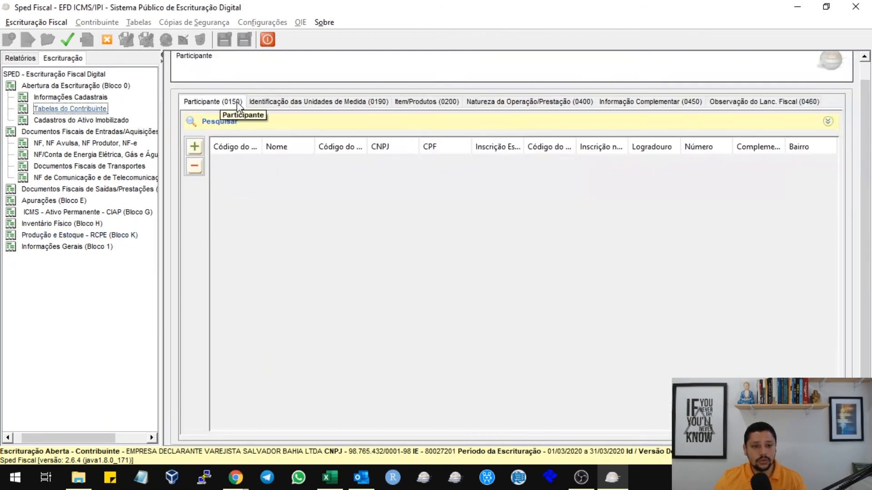
left_click(441, 104)
left_click(299, 160)
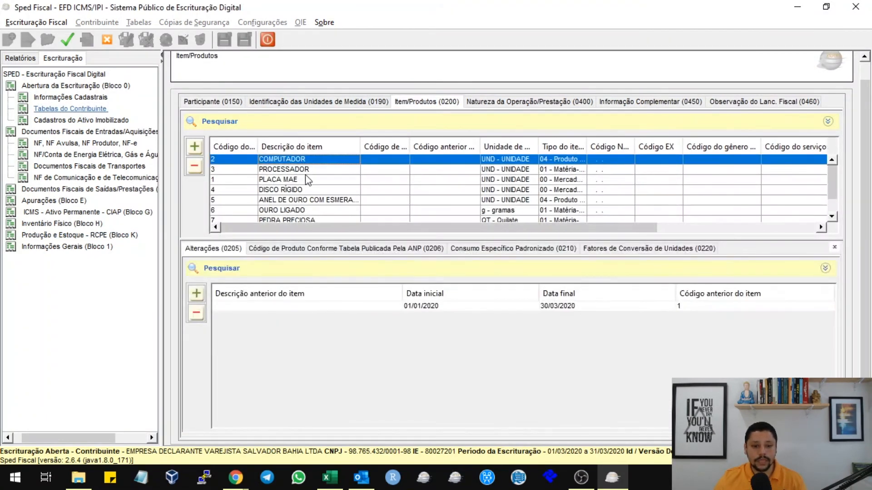
left_click(565, 249)
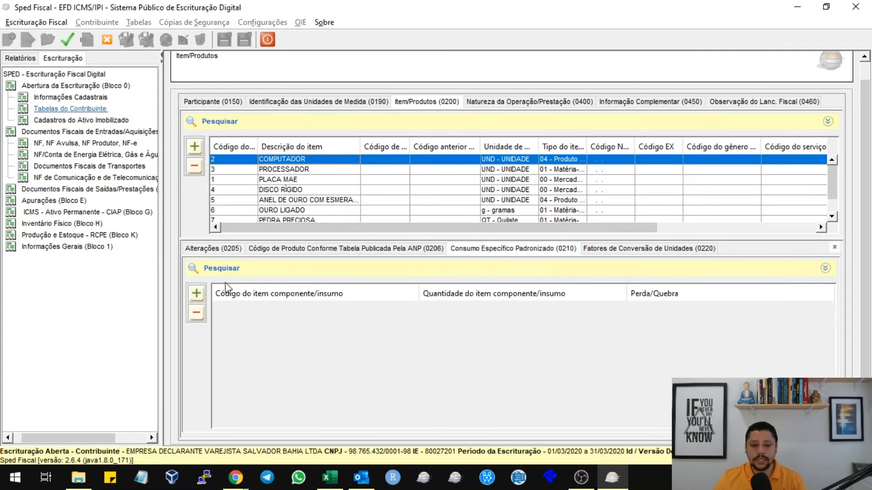
Step: Add a 0210 record to COMPUTADOR for component 1 - PLACA MAE with quantity 1 and Perda/Quebra 0%
left_click(196, 294)
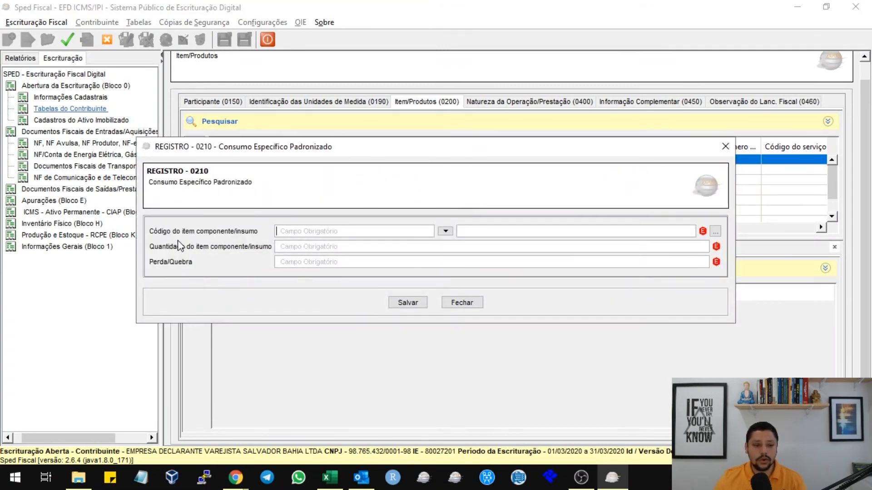
left_click(446, 231)
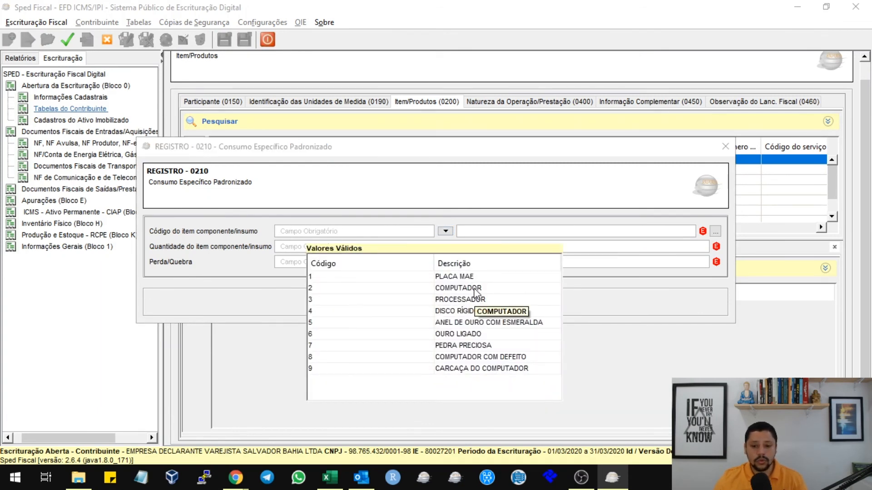
left_click(472, 277)
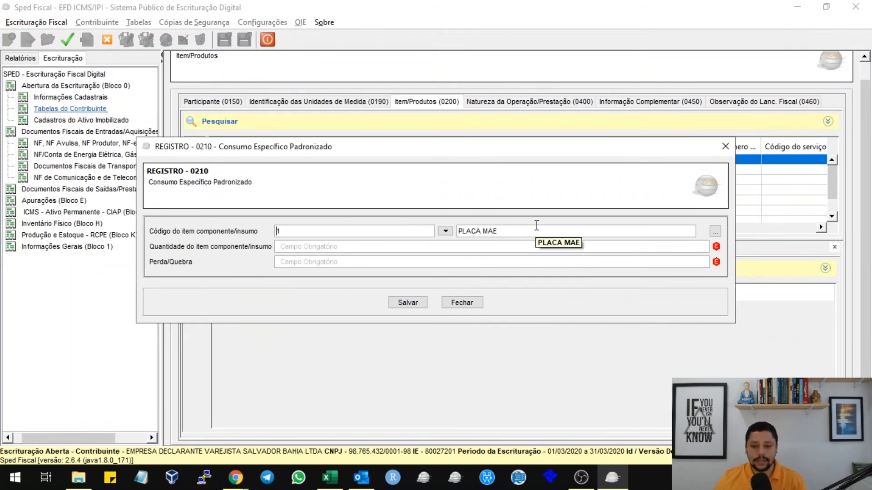
left_click(459, 246)
type("1")
key("Tab")
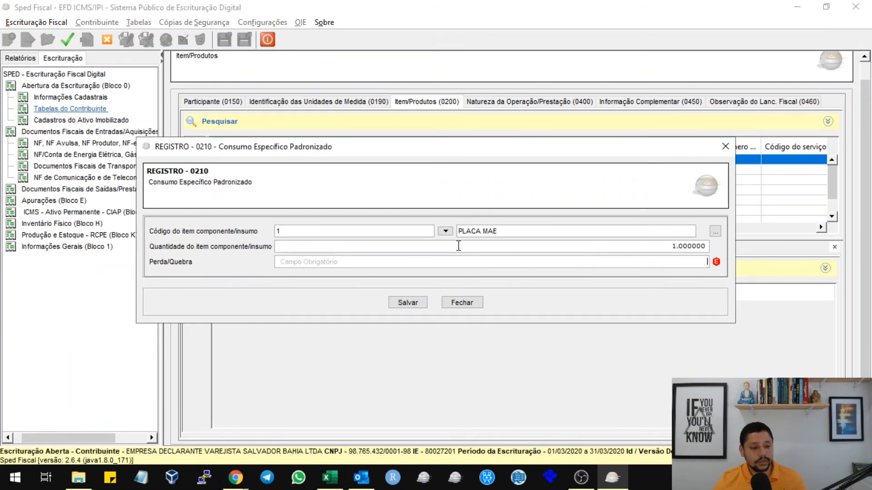
type("0")
left_click(408, 303)
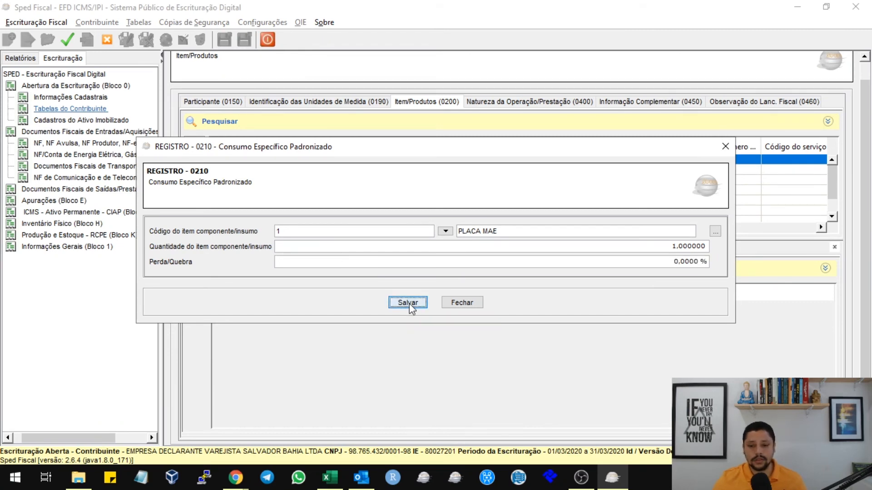
Step: Add a 0210 record to COMPUTADOR for component 3 - PROCESSADOR with quantity 1 and Perda/Quebra 0%
left_click(195, 294)
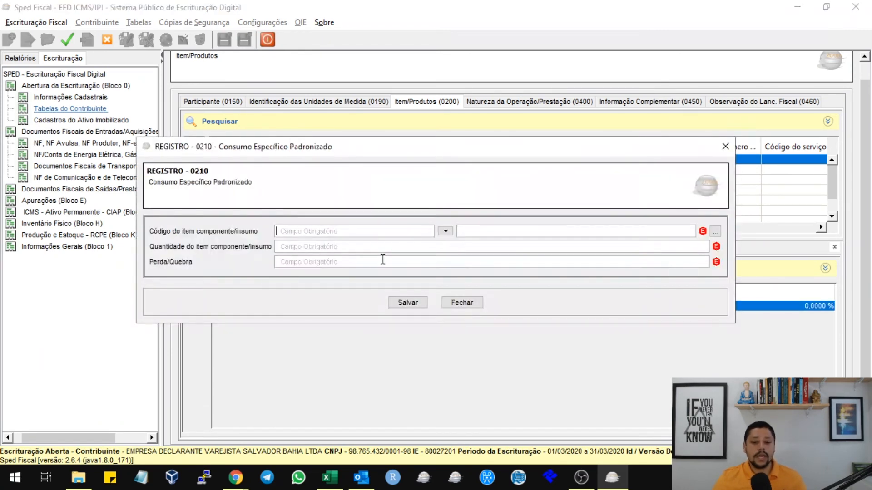
left_click(446, 231)
left_click(473, 300)
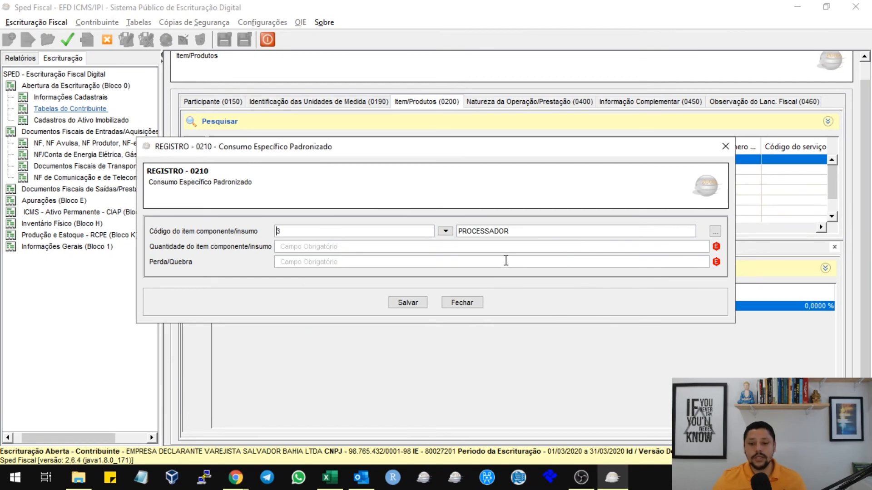
left_click(518, 245)
type("1")
key("Tab")
type("0")
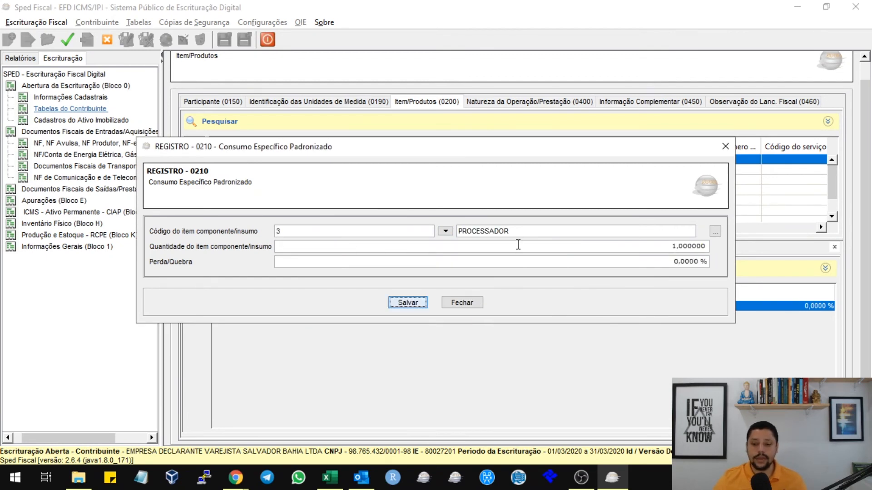
left_click(408, 302)
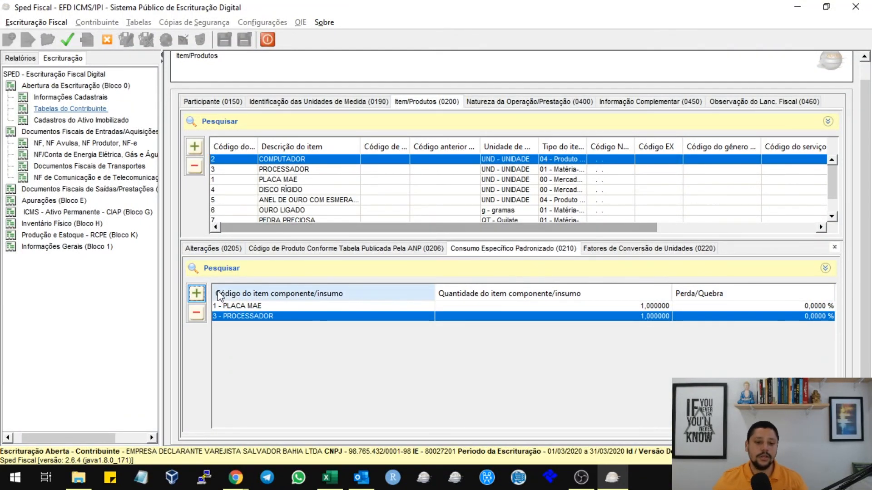
Step: Add a 0210 record to COMPUTADOR for component 4 - DISCO RÍGIDO with quantity 1 and Perda/Quebra 1%
left_click(197, 294)
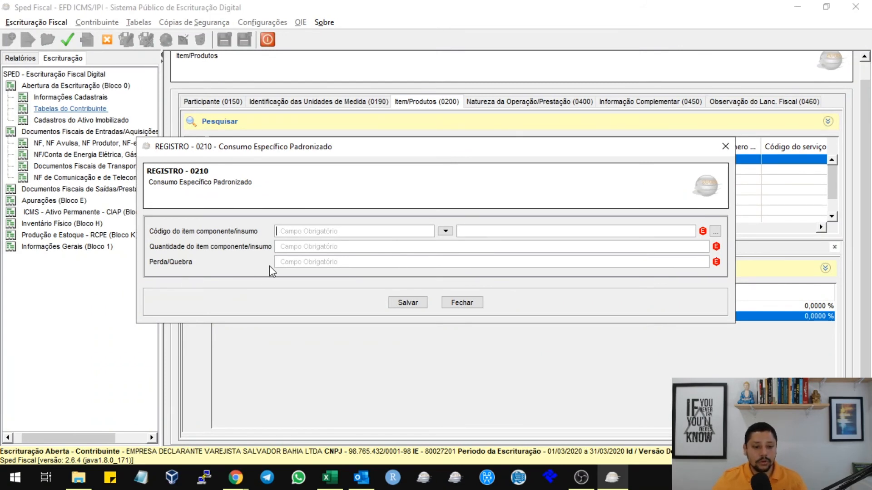
left_click(445, 232)
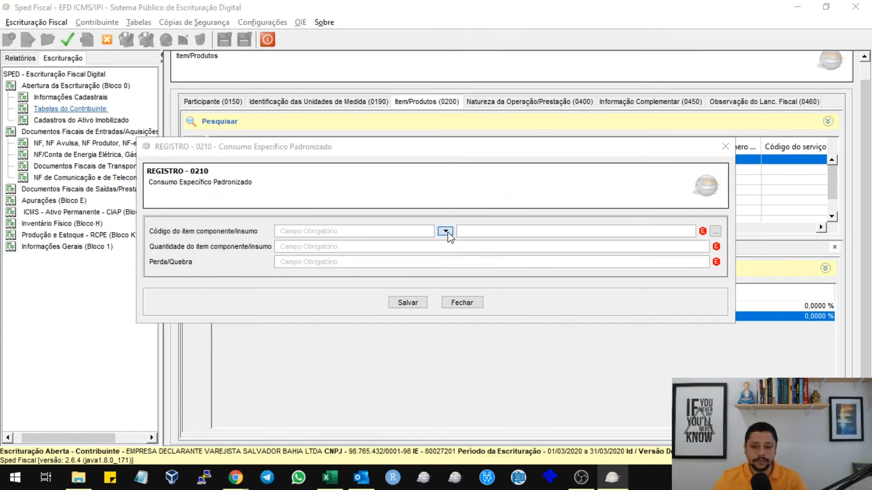
left_click(475, 312)
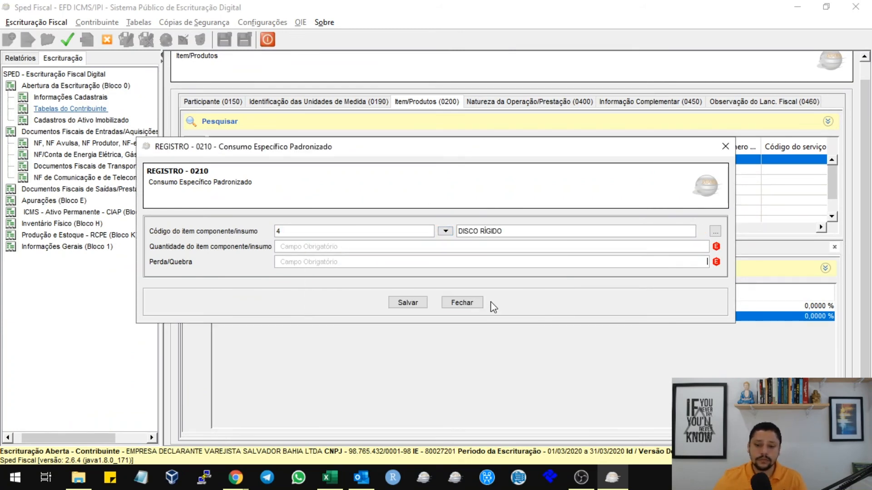
type("1")
key("Tab")
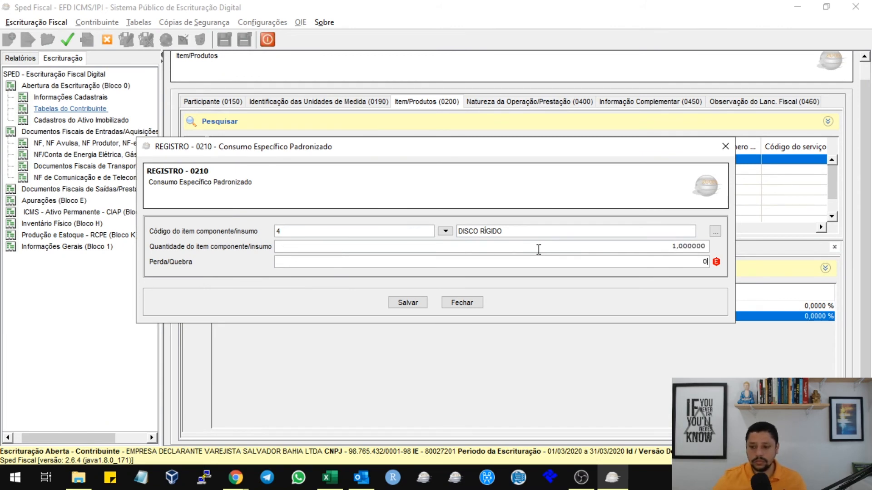
key("Tab")
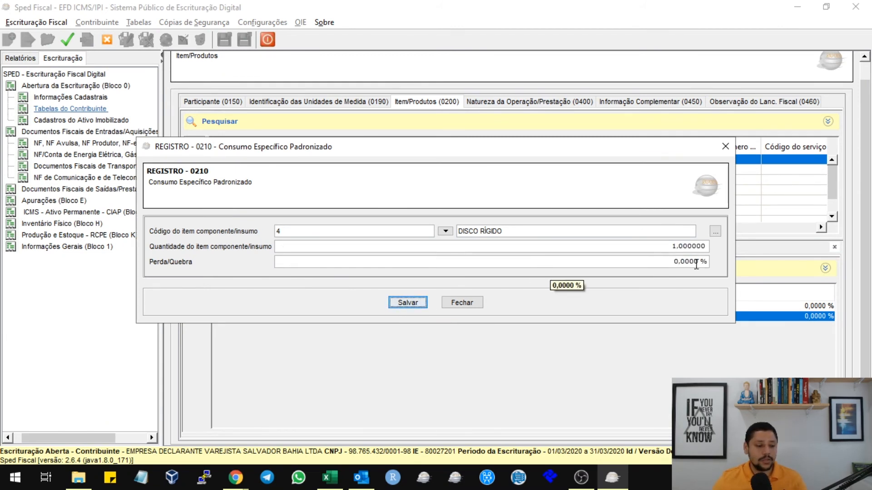
left_click(667, 264)
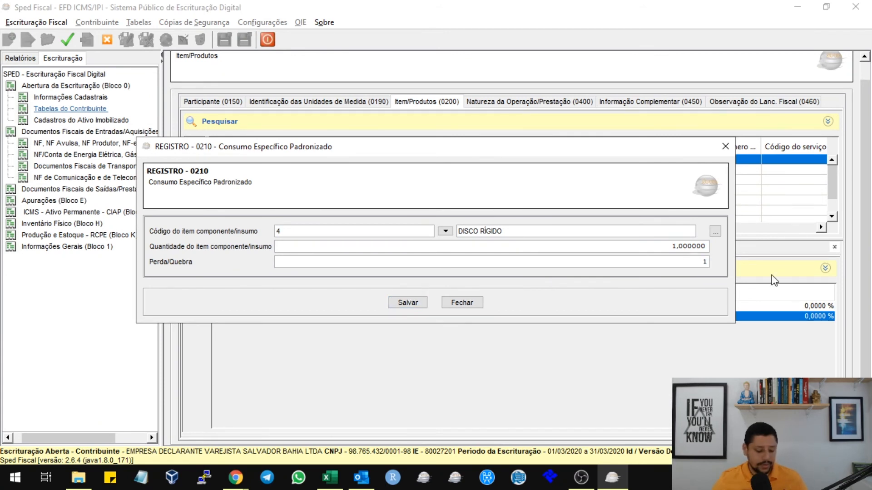
type("1")
key("Tab")
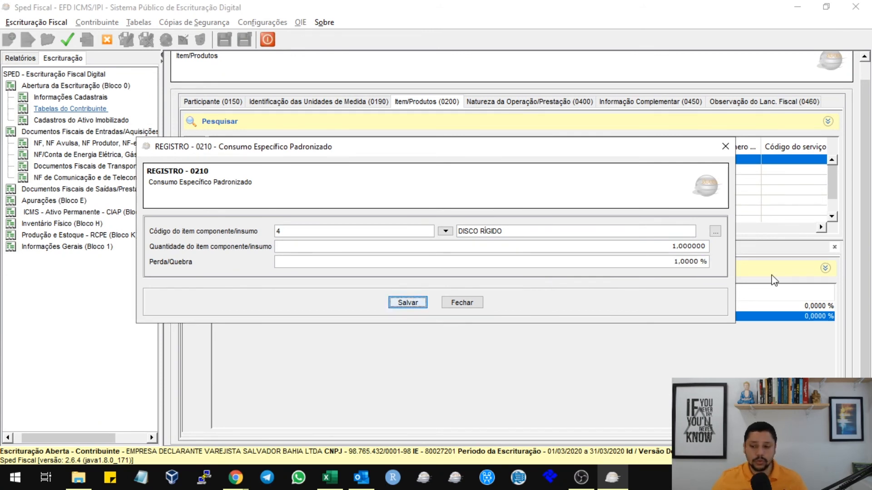
left_click(413, 305)
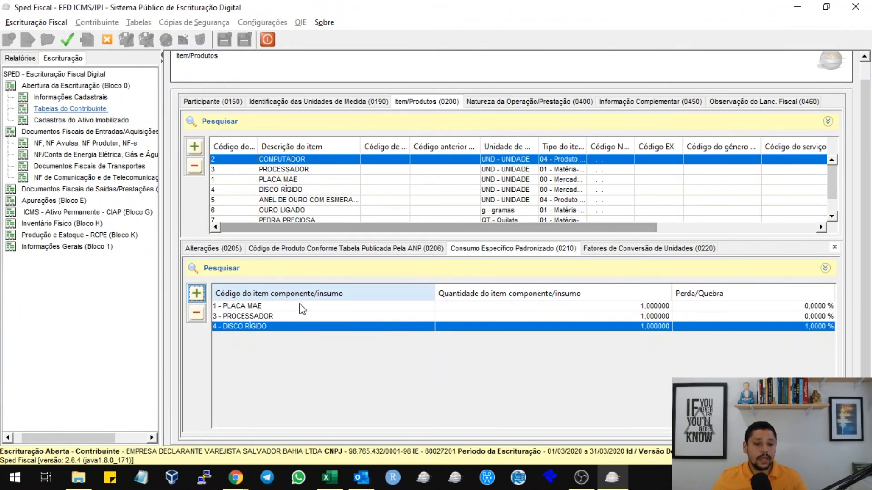
Step: Show the Insumos Consumidos (K235) records of the COMPUTADOR order 12345 under Itens Produzidos (K230) for the 01/03/2020 to 31/03/2020 period
left_click(286, 307)
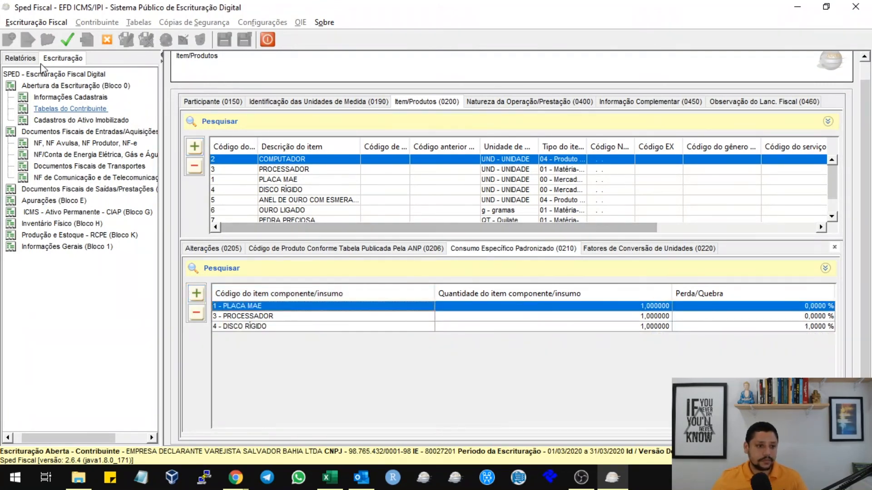
left_click(93, 235)
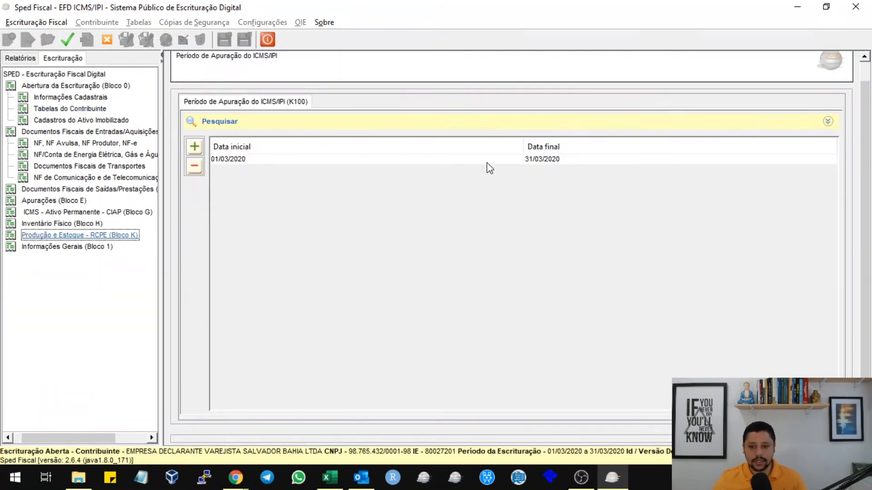
left_click(487, 163)
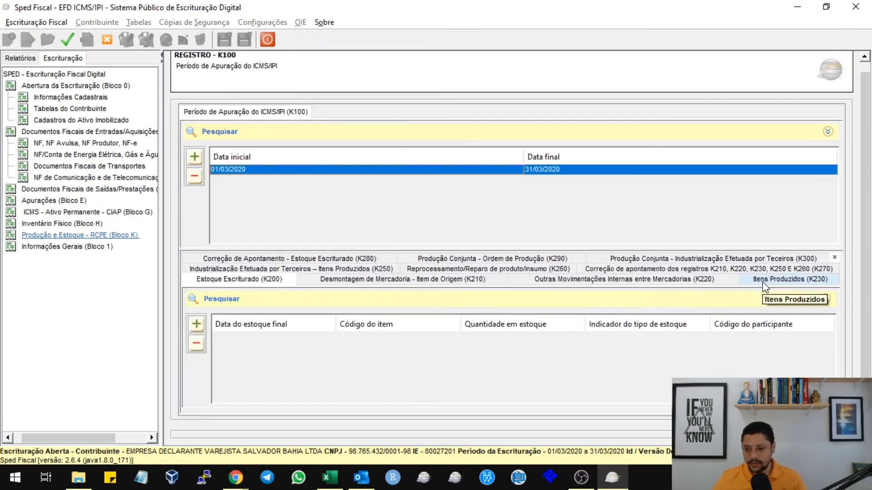
left_click(791, 280)
left_click(529, 336)
scroll(854, 260, "down", 3)
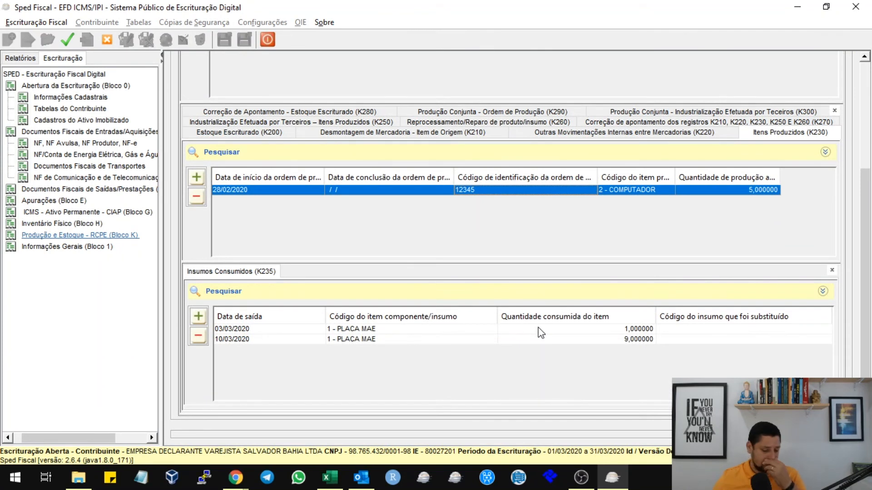
Step: Change the component in the K235 record dated 03/03/2020 to 6 - OURO LIGADO
double_click(539, 329)
left_click(511, 239)
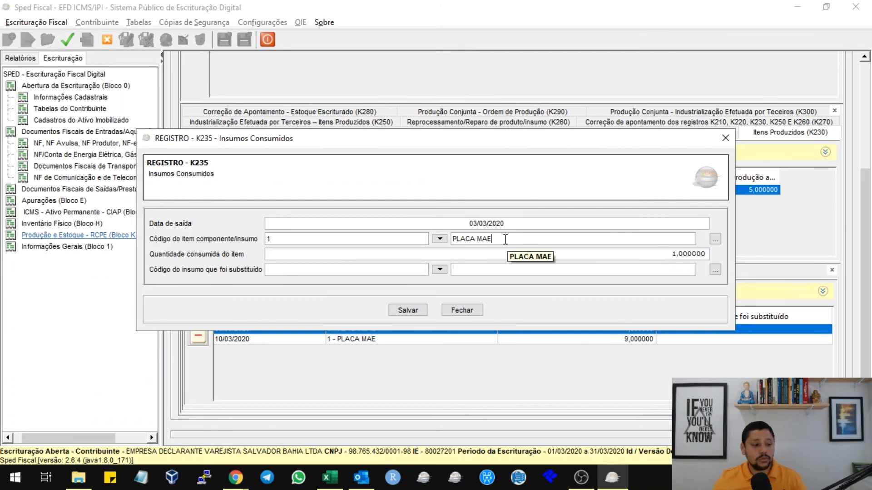
left_click(440, 238)
left_click(477, 349)
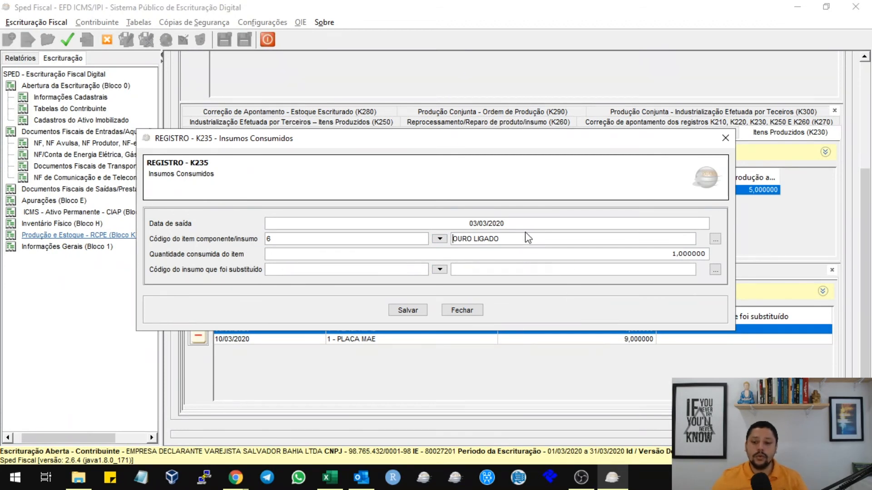
left_click(513, 239)
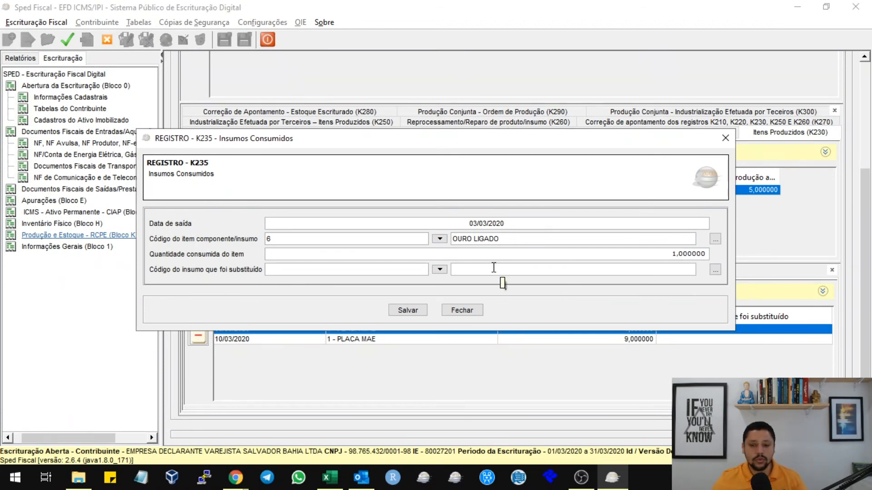
Step: Set the substituted input of the OURO LIGADO record to 1 - PLACA MAE and finish editing the record
left_click(440, 269)
left_click(455, 316)
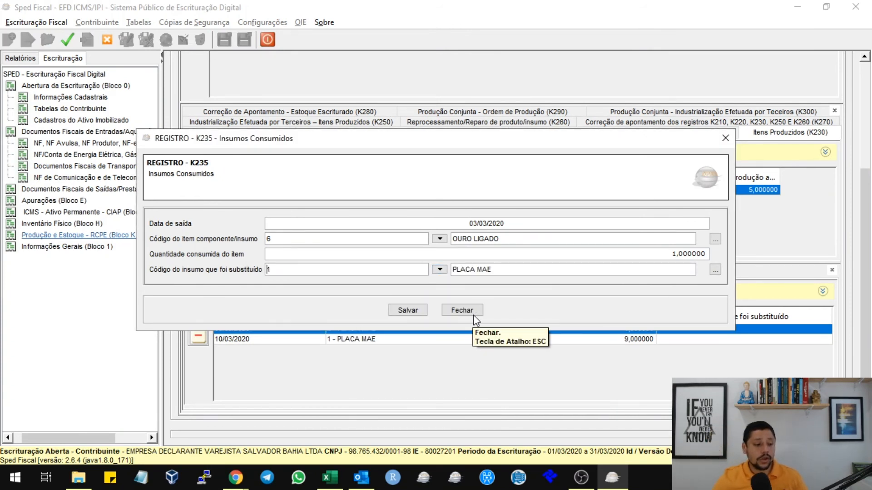
left_click(496, 269)
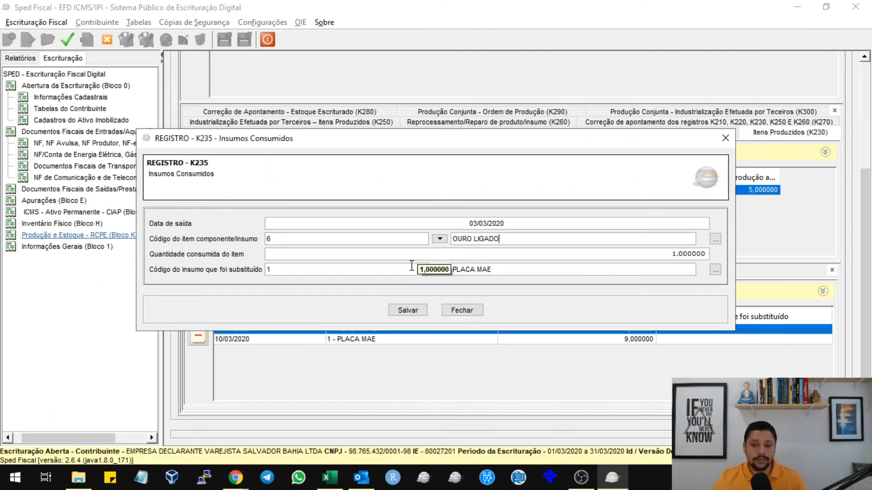
left_click(505, 239)
left_click_drag(505, 240, 422, 243)
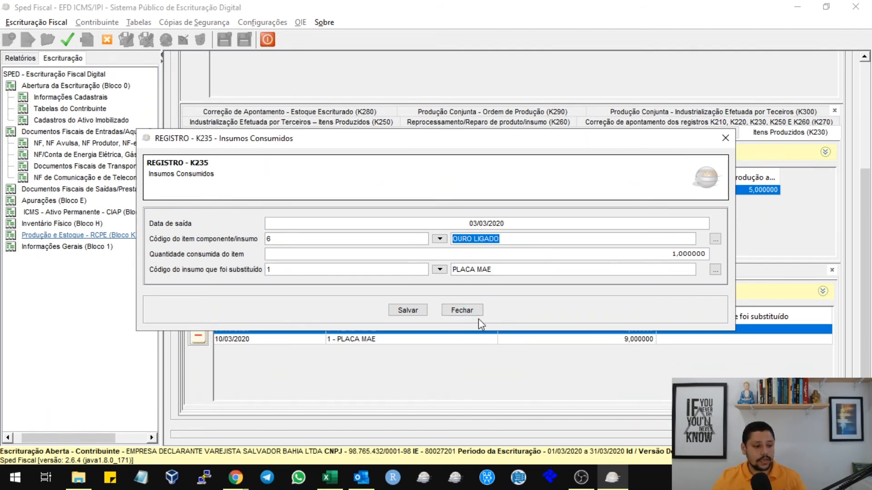
left_click(502, 270)
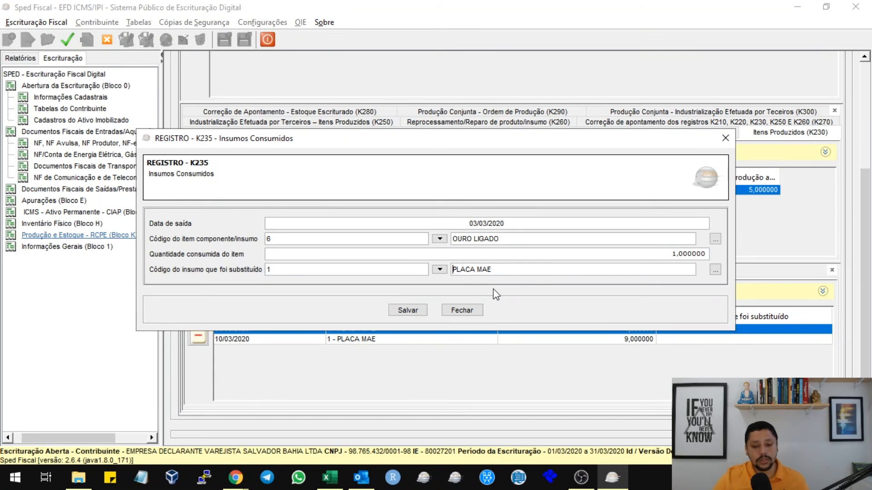
left_click(463, 312)
Step: Check rule c) on component codes in the MindMeister map against the product code of the K230 record in Sped Fiscal
key("alt+Tab")
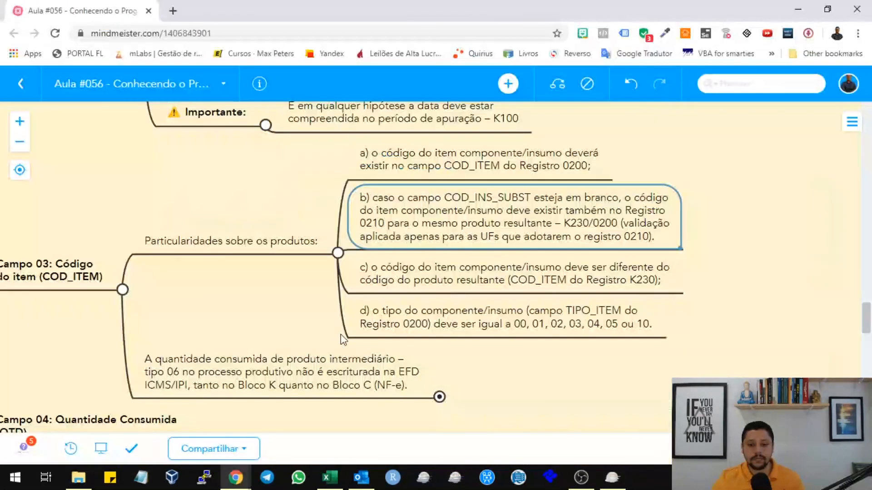
left_click(455, 281)
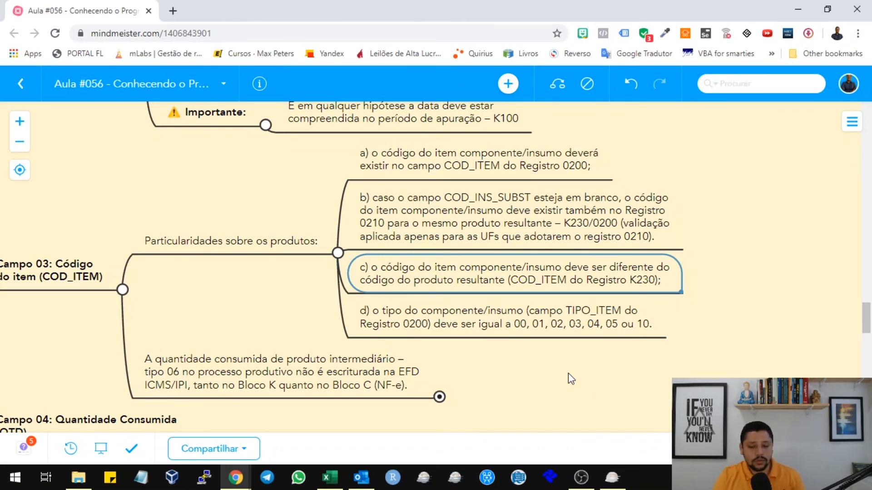
key("alt+Tab")
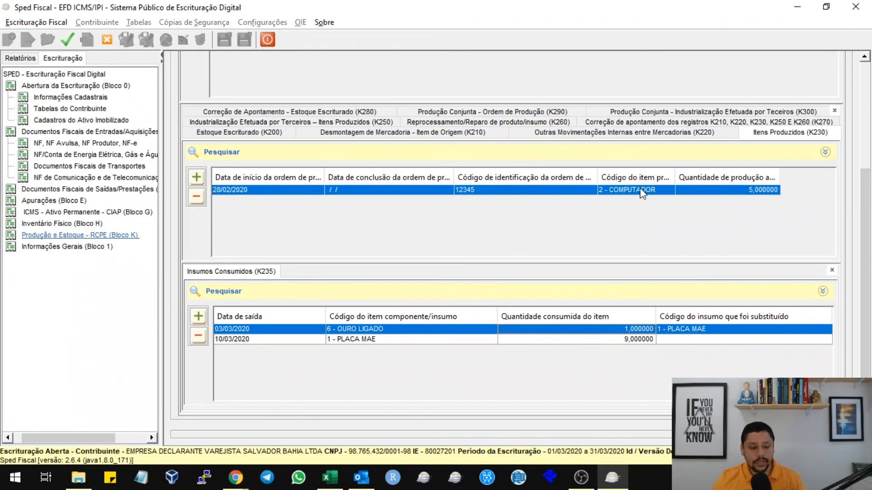
key("alt+Tab")
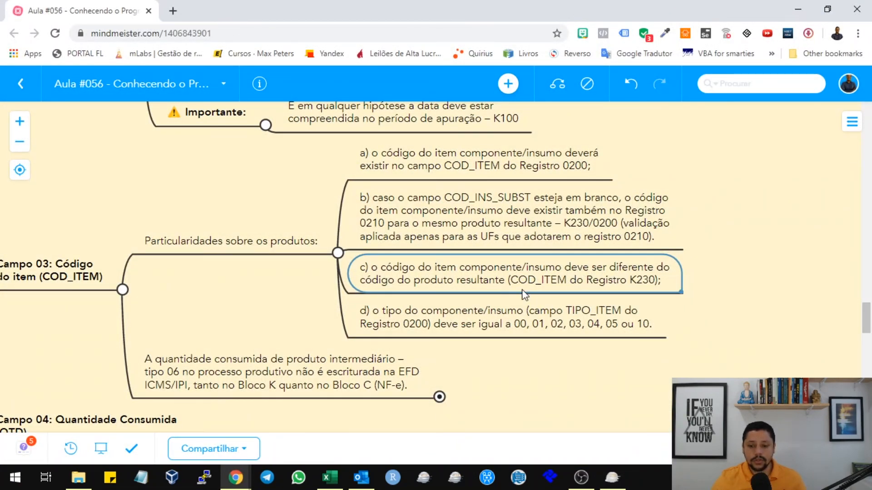
key("alt+Tab")
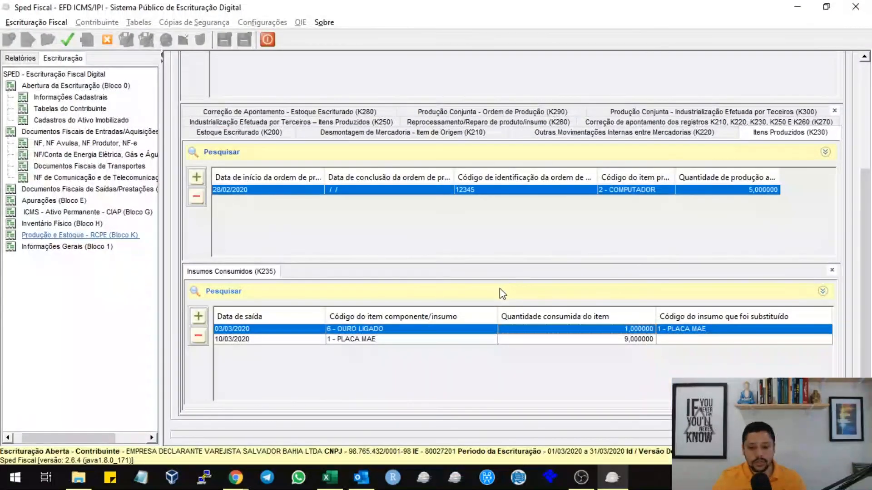
Step: Add a K235 record dated 03/03/2020 for component 2 - COMPUTADOR with a consumed quantity of 1
left_click(205, 321)
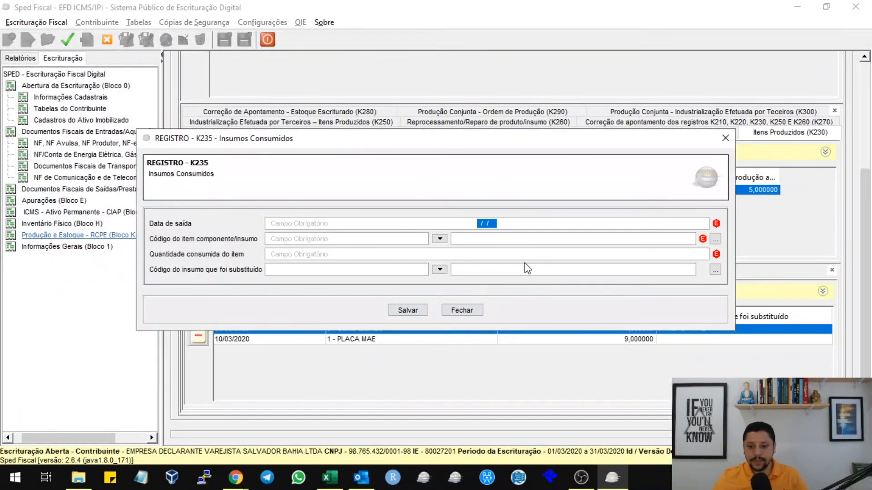
left_click(440, 239)
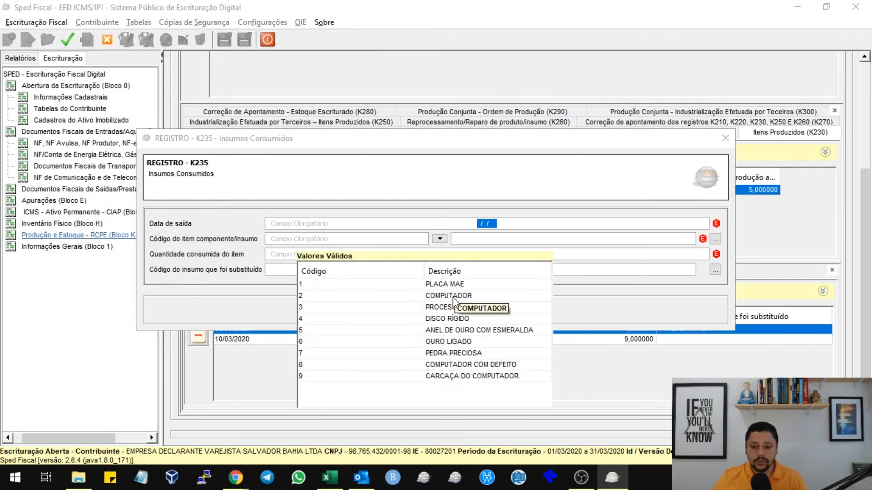
left_click(452, 296)
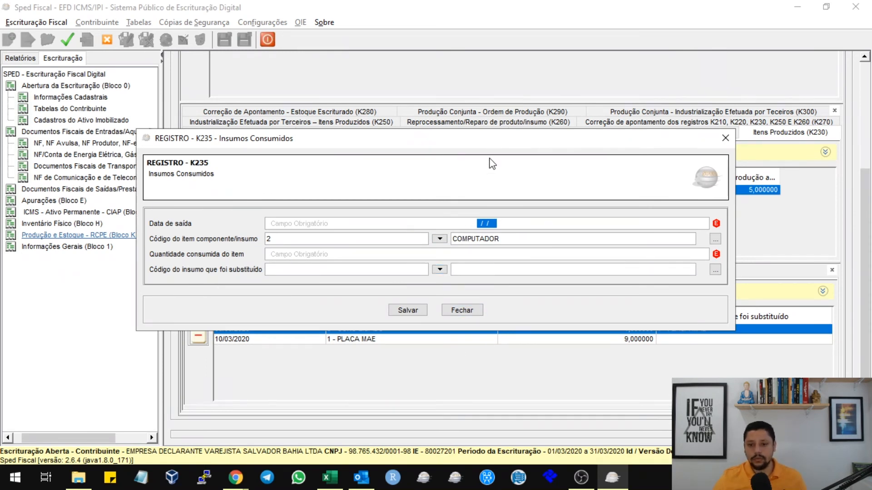
left_click_drag(494, 137, 510, 198)
type("03")
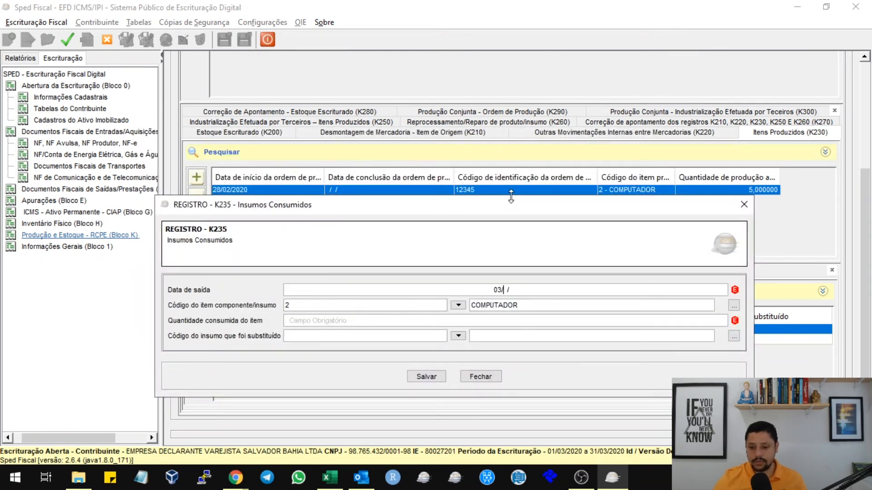
type("032020")
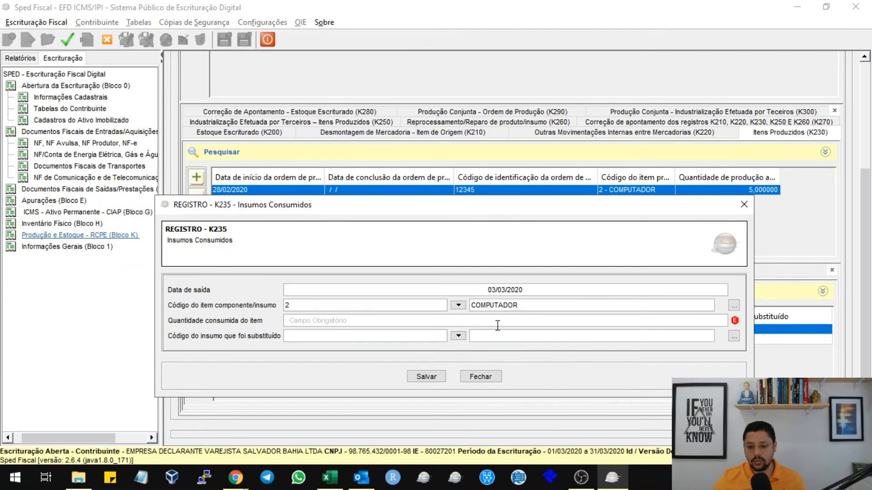
type("1")
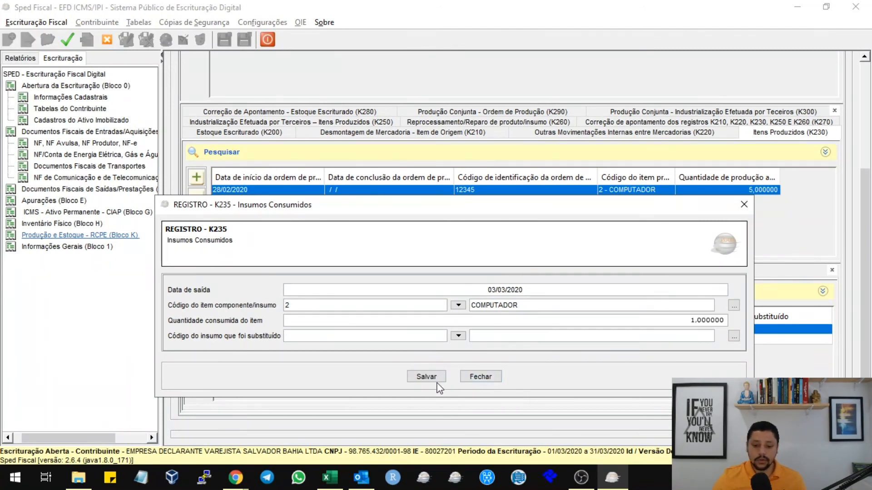
left_click(439, 377)
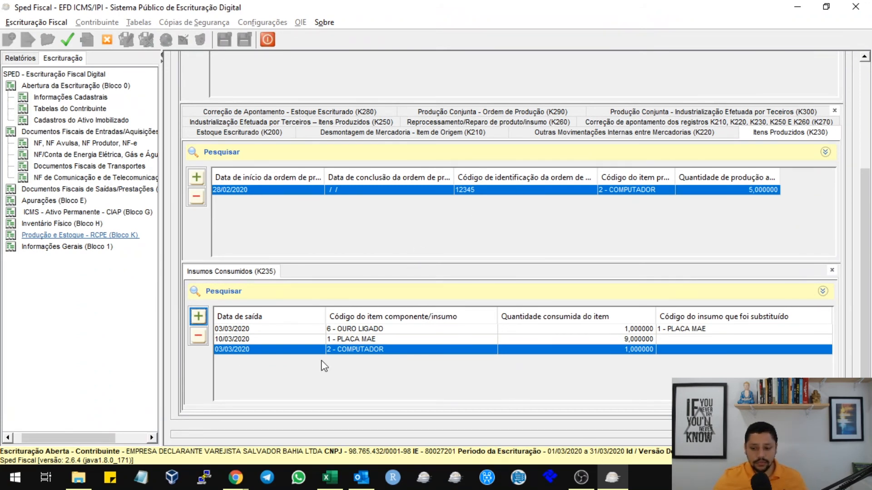
Step: Validate the bookkeeping and display the detailed list of validation errors
key("F9")
key("Return")
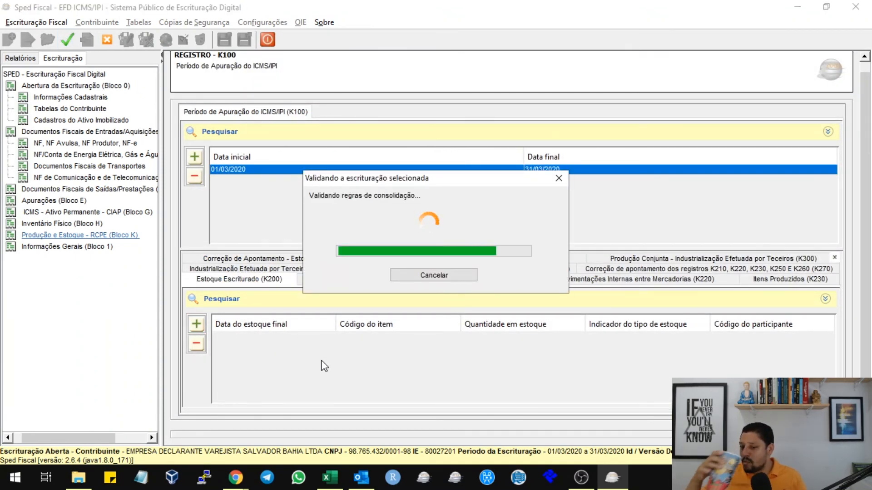
key("Return")
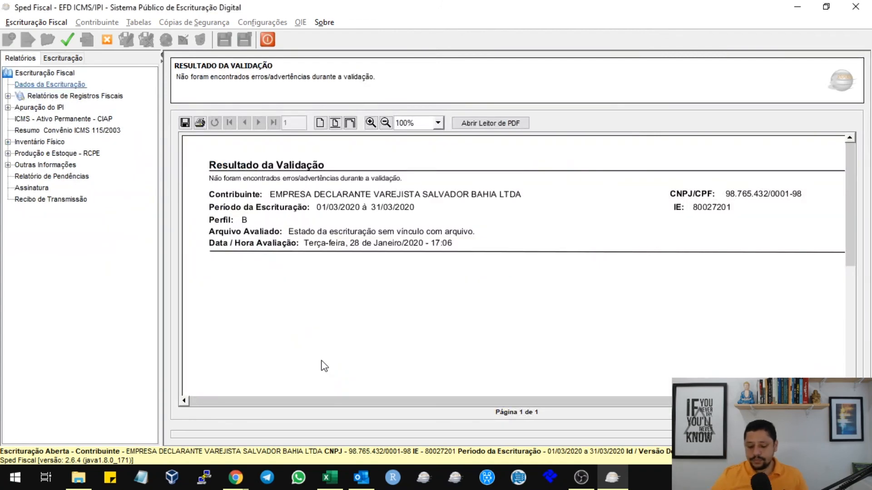
left_click(448, 125)
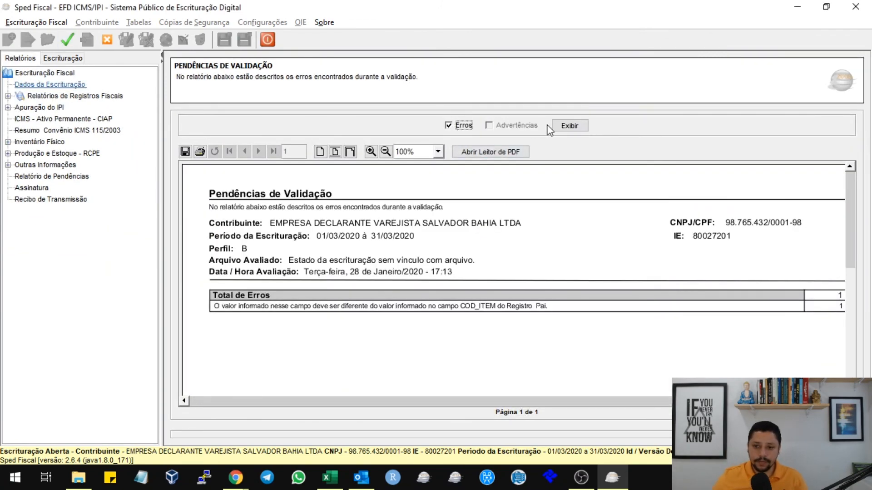
left_click(551, 127)
scroll(358, 281, "down", 3)
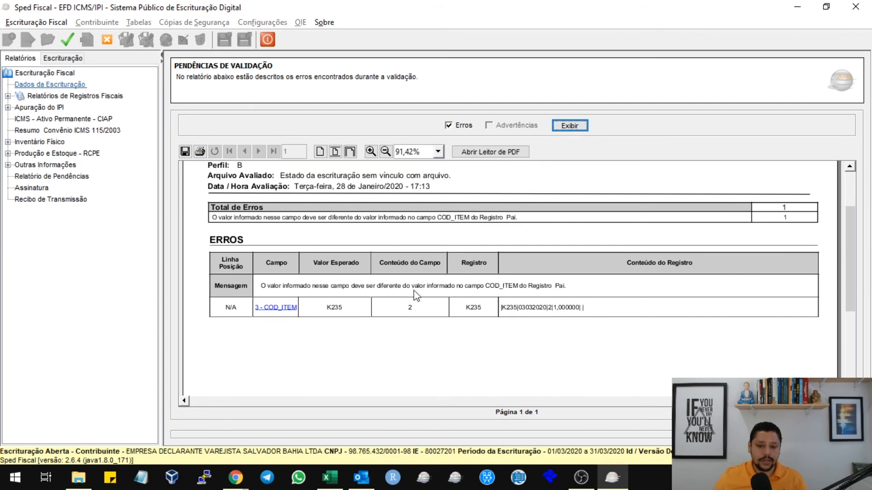
Step: Inspect the K235 record flagged in the COD_ITEM error and delete that 2 - COMPUTADOR record
left_click(269, 308)
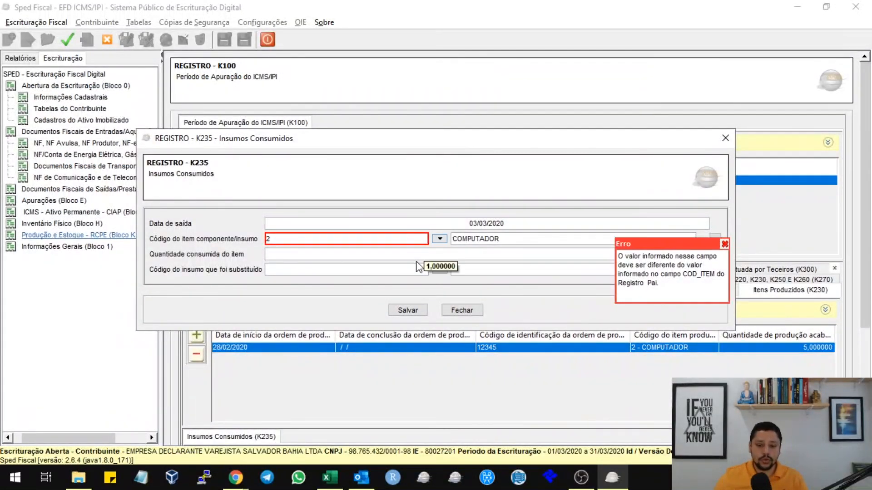
left_click(407, 311)
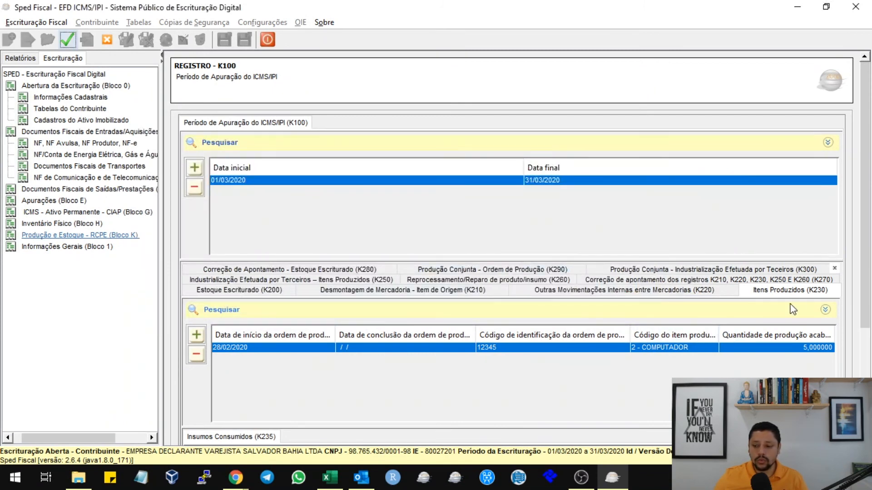
scroll(624, 205, "down", 3)
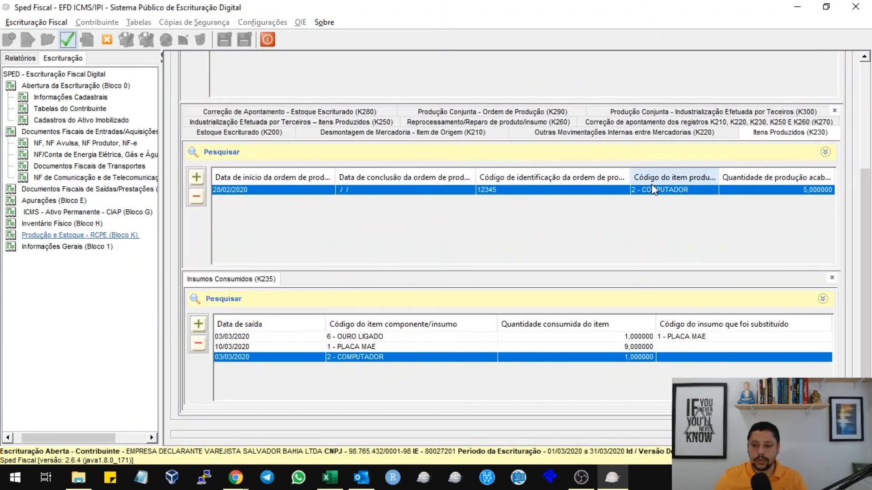
double_click(340, 358)
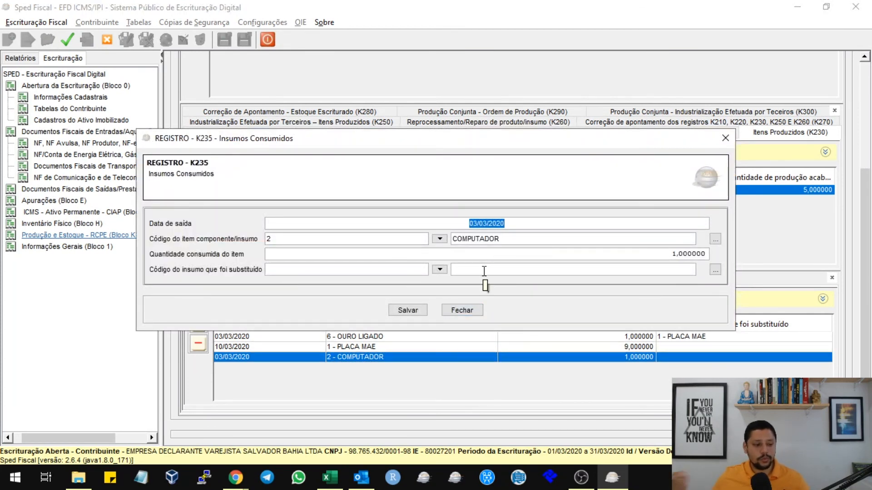
left_click(461, 310)
left_click(198, 344)
key("Return")
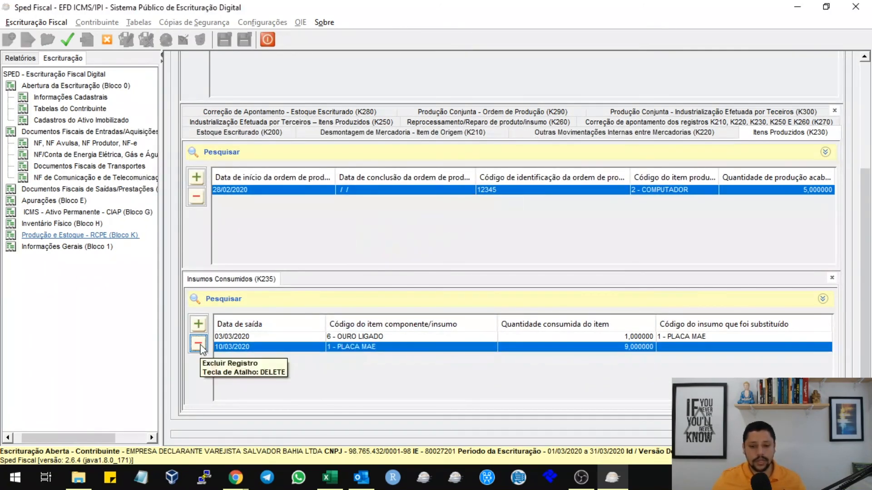
Step: Switch to the MindMeister map and examine rule d) on the item types allowed for a component in Registro 0200
key("alt+Tab")
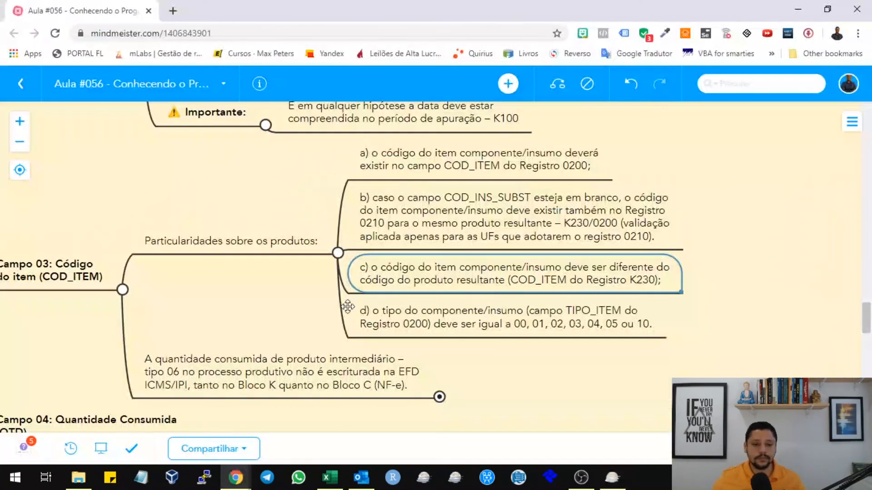
left_click(511, 323)
left_click_drag(559, 396, 550, 298)
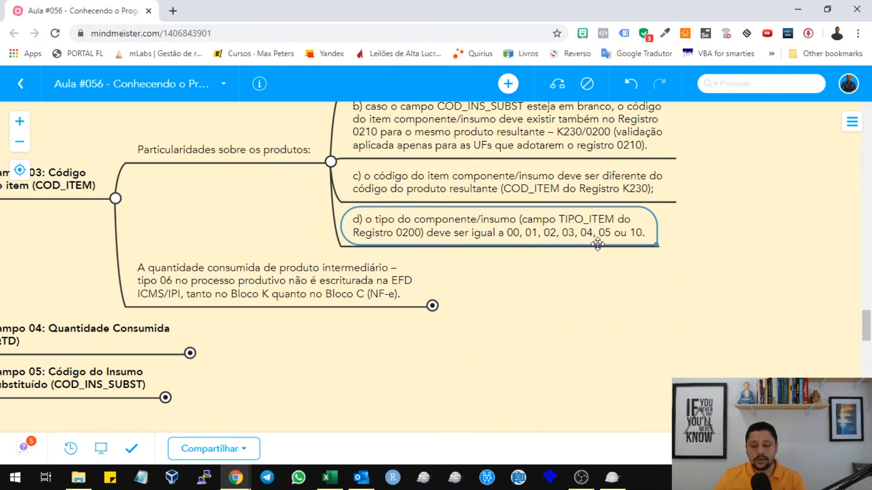
left_click(505, 227)
double_click(514, 233)
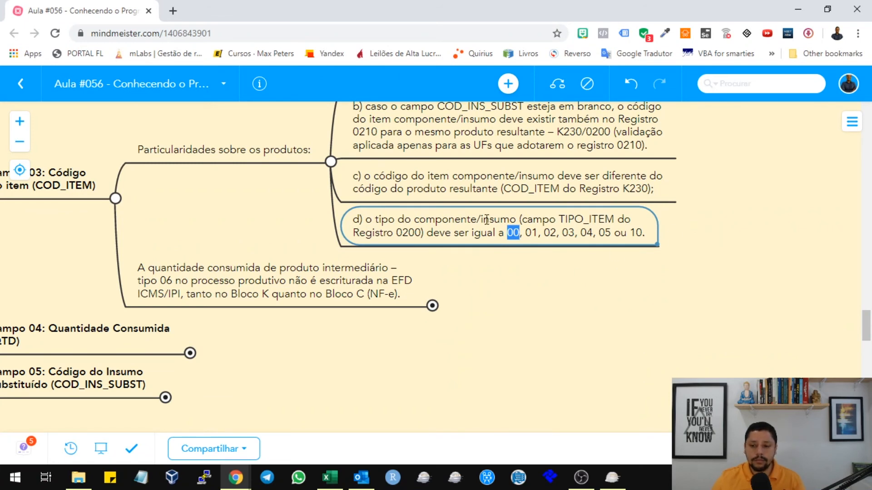
Step: Examine each TIPO_ITEM code listed in rule d), from 01 to 10, and compare the rule with rule c)
double_click(531, 231)
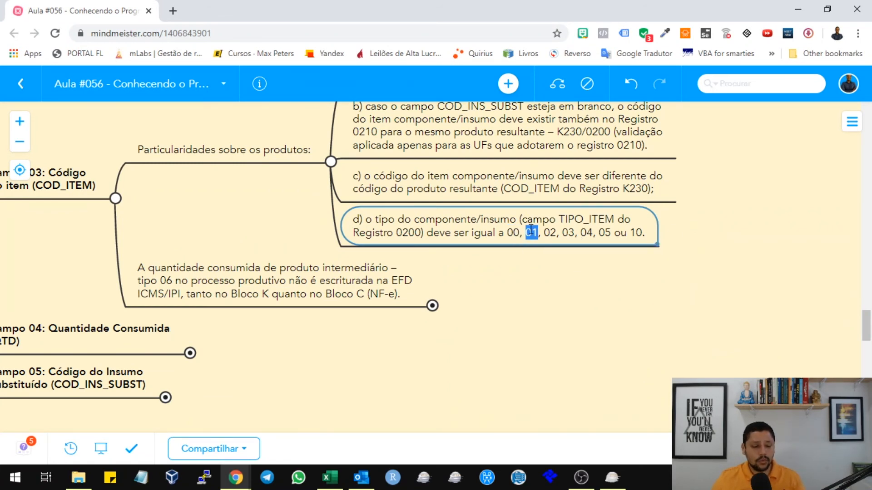
double_click(549, 233)
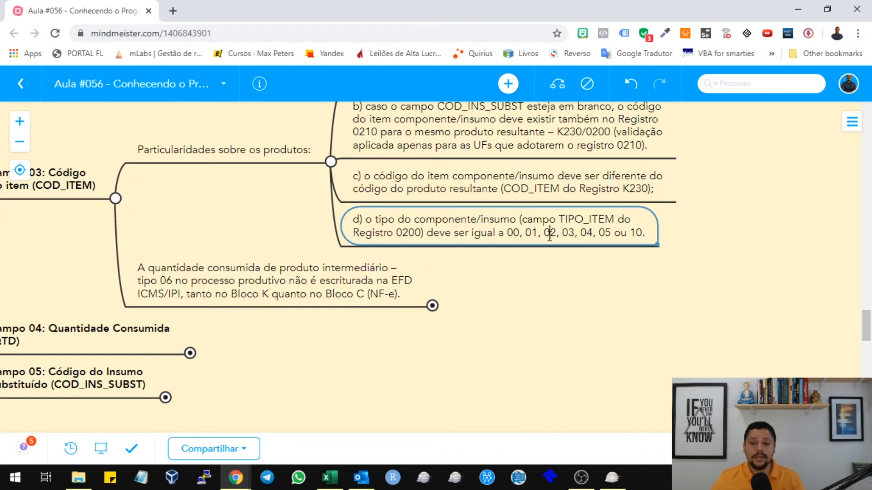
double_click(568, 234)
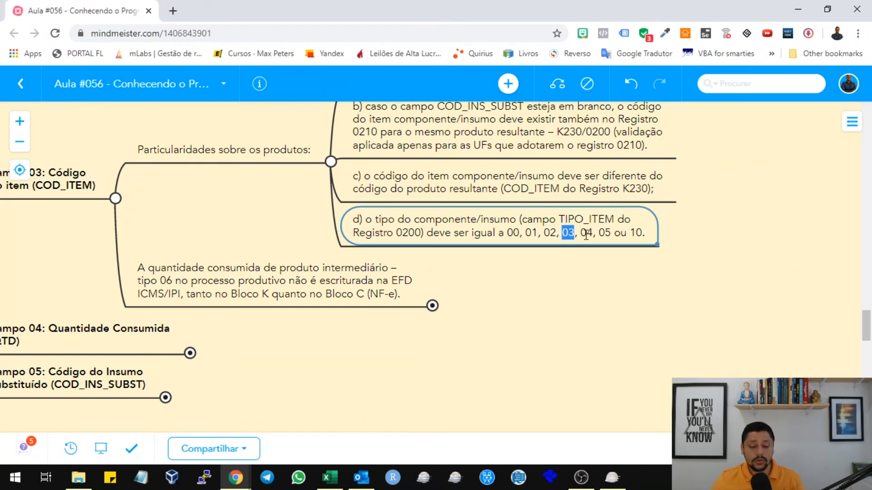
double_click(586, 233)
double_click(608, 233)
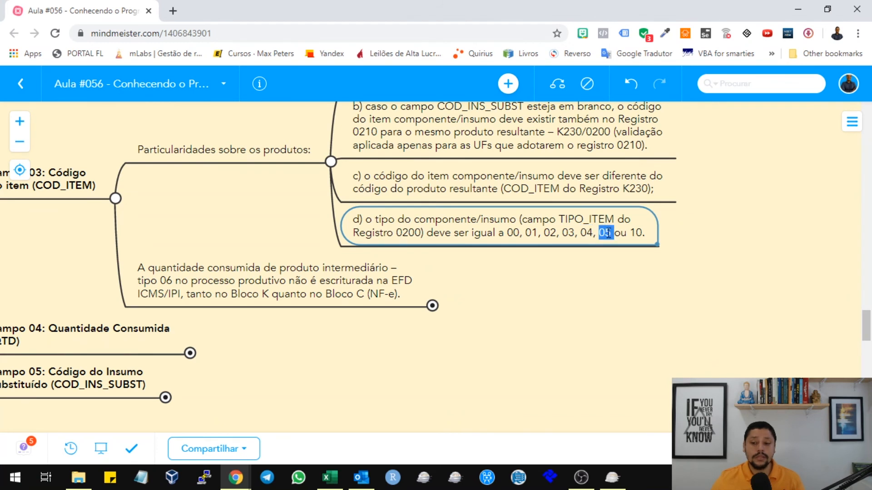
double_click(636, 233)
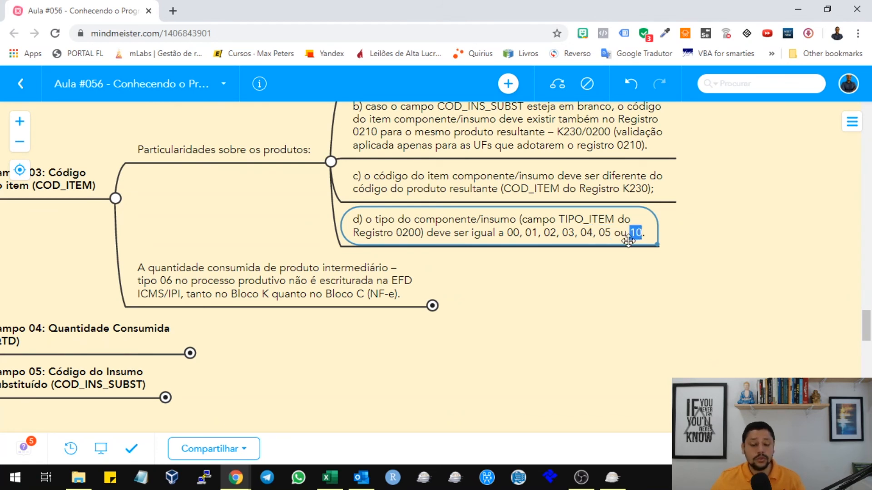
left_click_drag(612, 234, 636, 234)
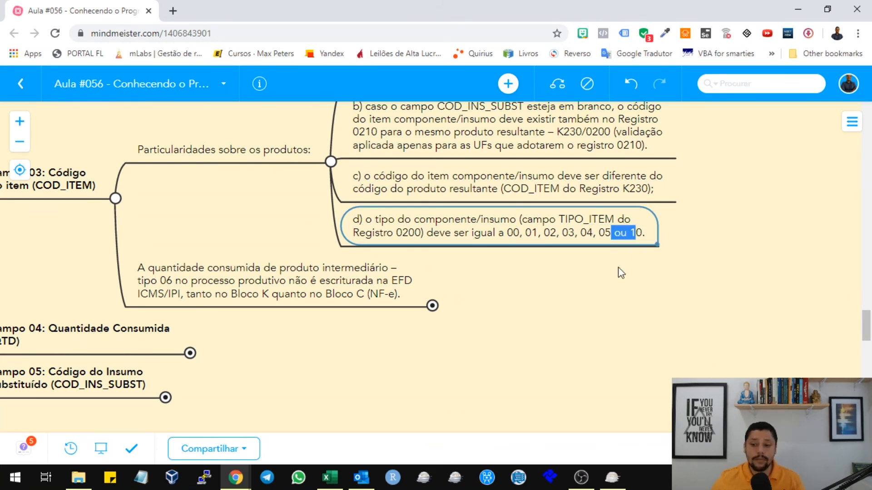
key("ctrl+a")
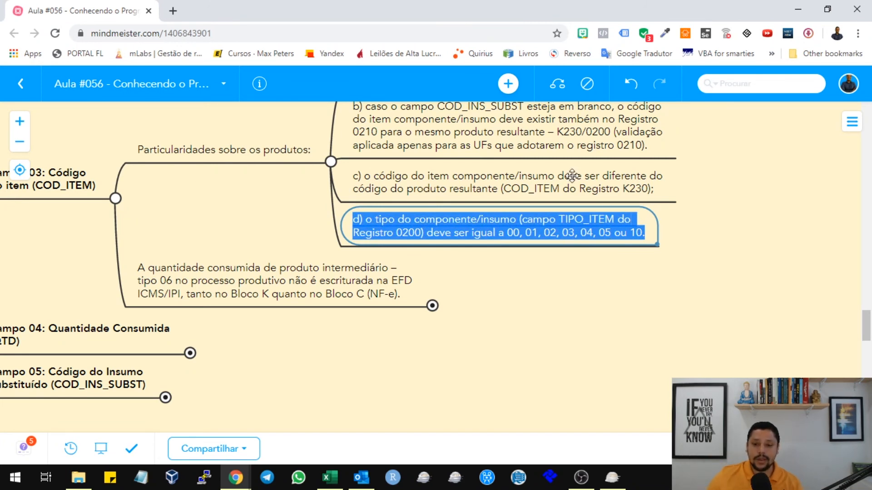
left_click(550, 173)
mouse_move(568, 216)
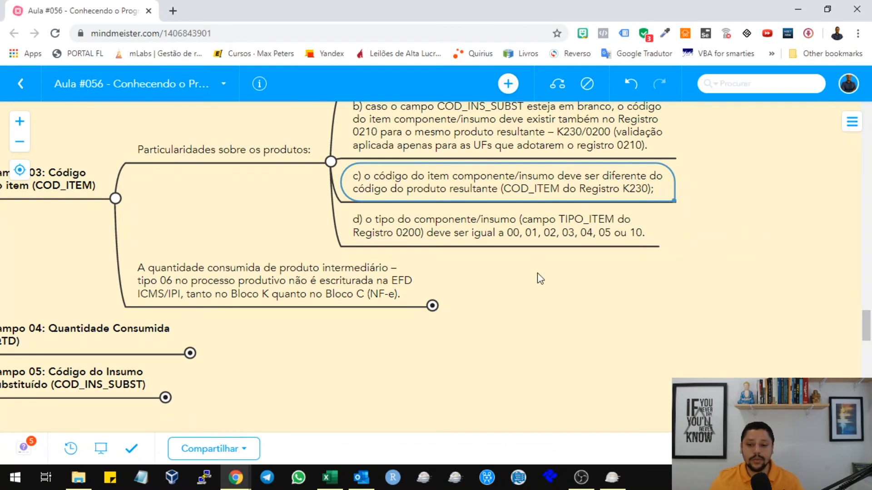
Step: Expand the note on the consumed quantity of intermediate product type 06 and read its introduction to the formula
left_click_drag(350, 354, 509, 312)
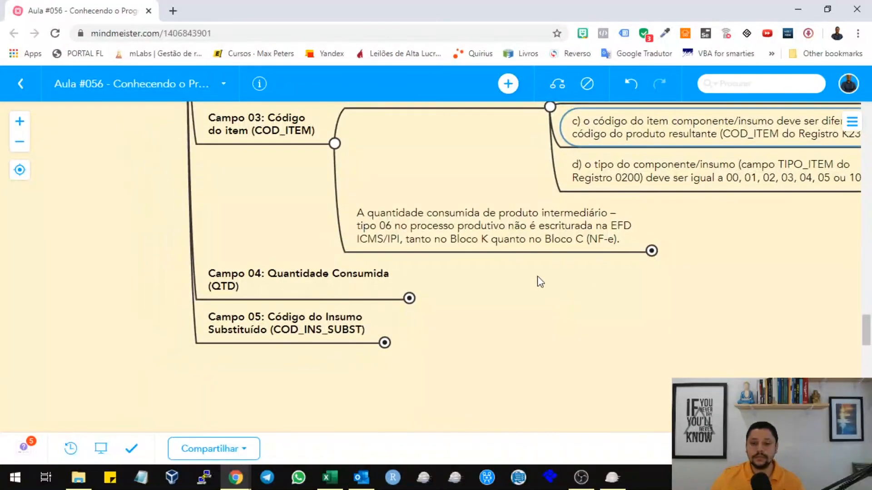
left_click(481, 239)
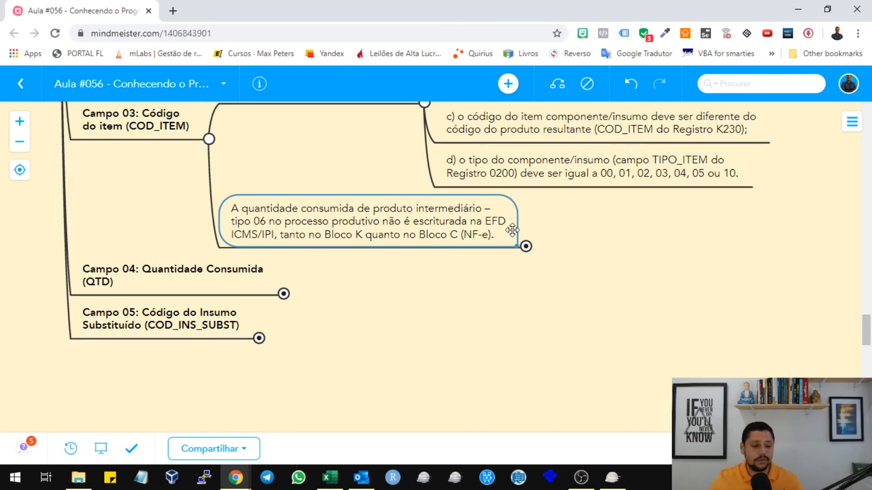
left_click(525, 246)
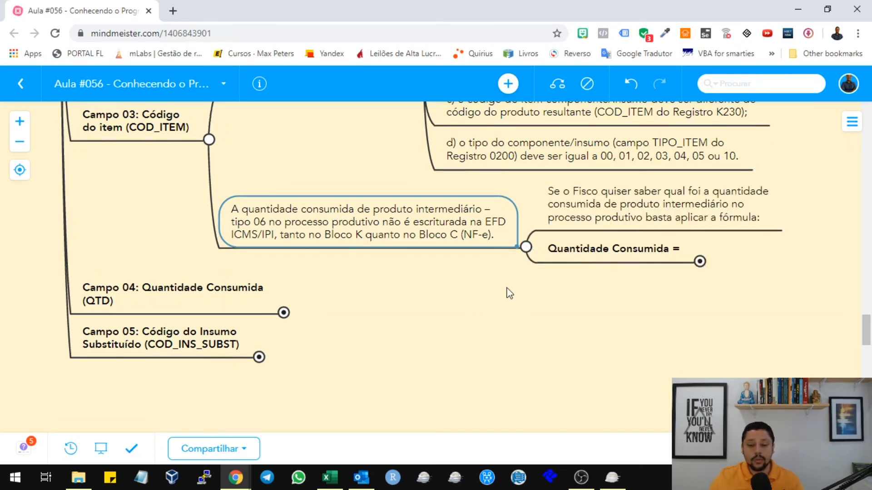
left_click_drag(733, 274, 599, 246)
left_click(487, 173)
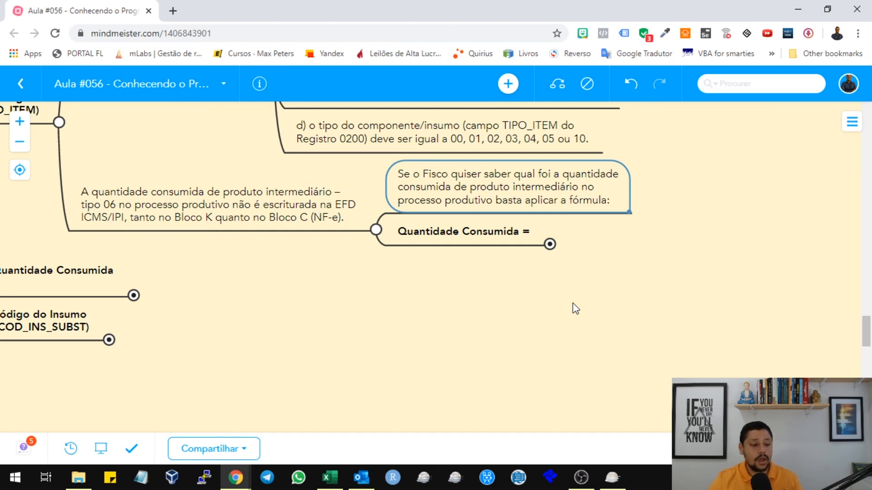
Step: Expand Quantidade Consumida and examine its formula terms, from Estoque Inicial (K200) through Estoque final (K200)
left_click(549, 245)
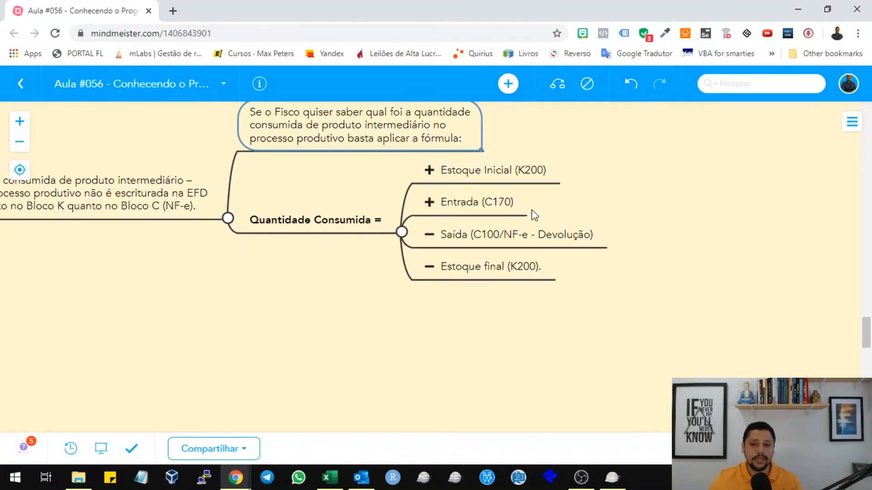
left_click(522, 173)
left_click(498, 202)
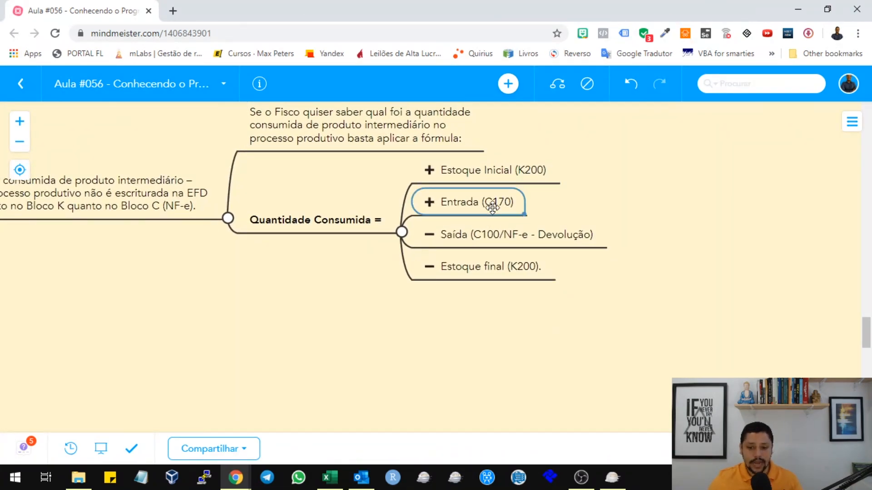
left_click(497, 232)
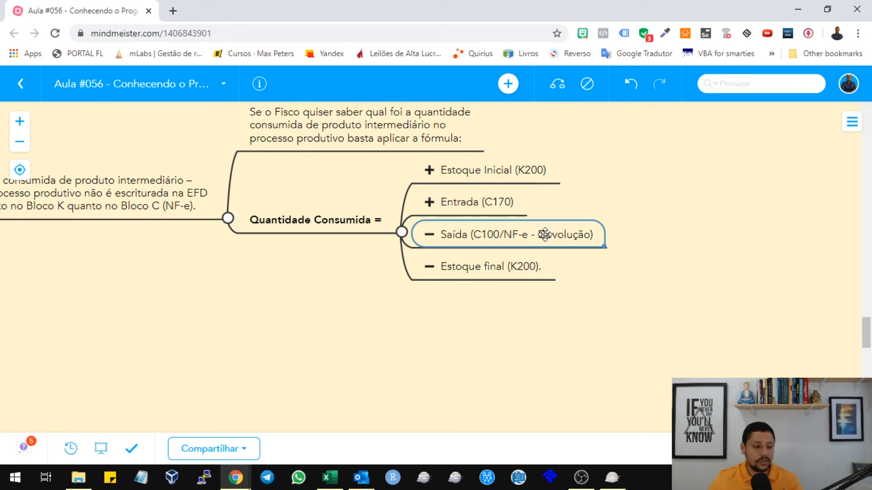
left_click(498, 263)
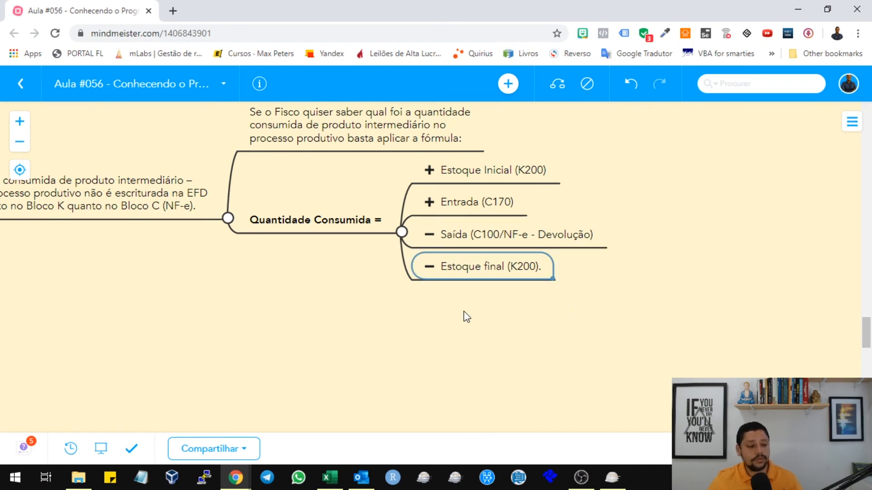
left_click_drag(453, 328, 566, 346)
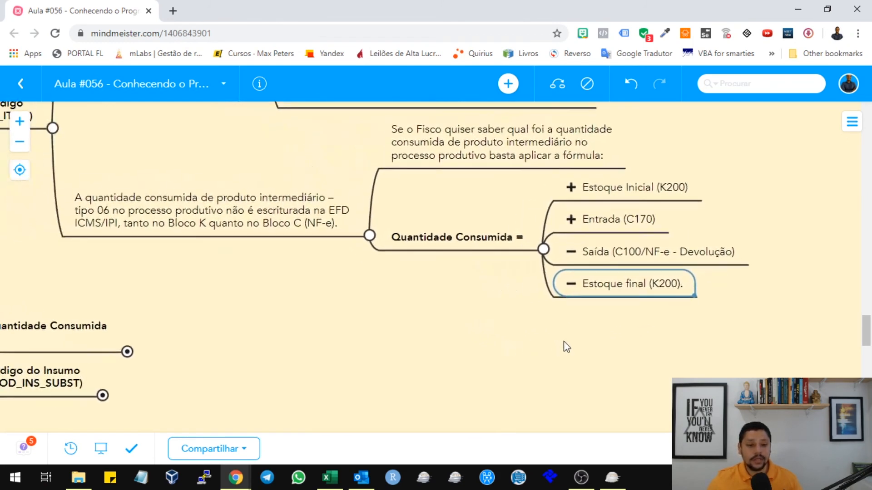
Step: Review the type 06 note again together with the stock, Entrada (C170) and Saída (C100/NF-e - Devolução) terms of its formula
left_click(259, 224)
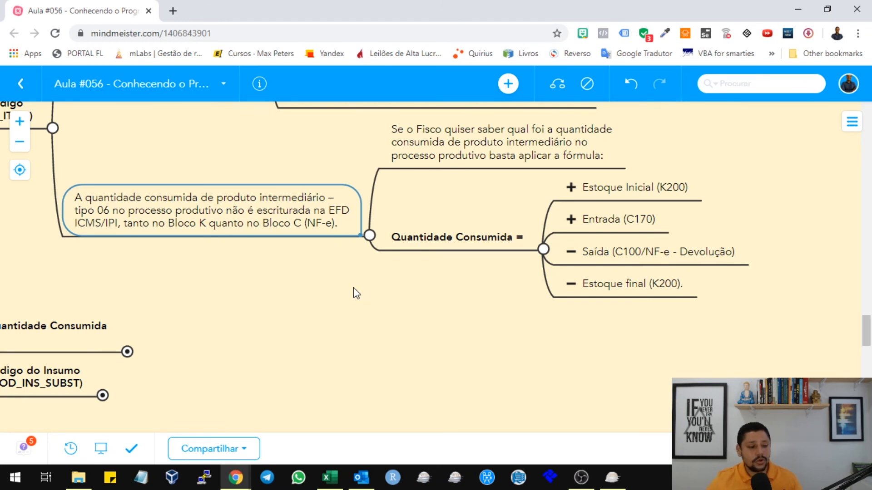
left_click(665, 192)
left_click(611, 225)
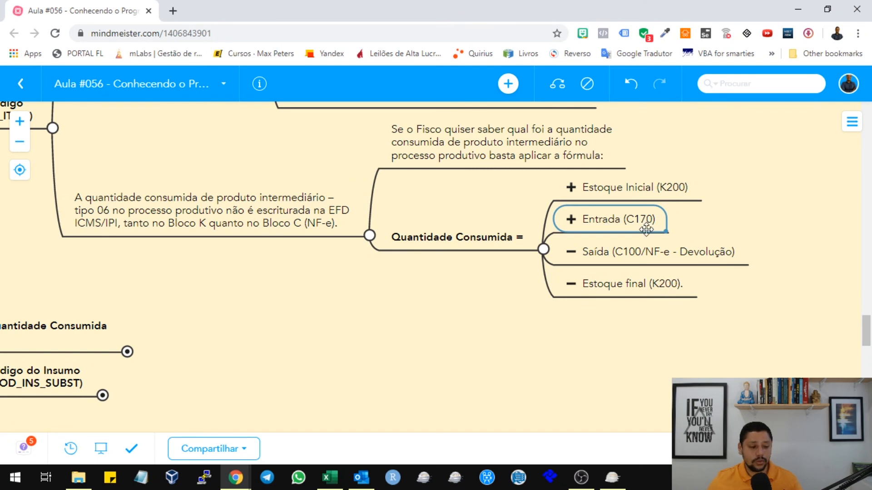
left_click(611, 255)
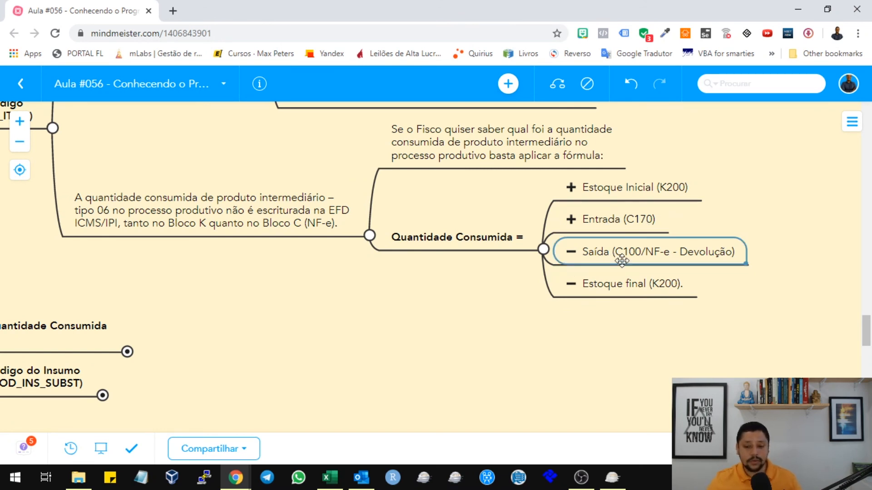
left_click(622, 290)
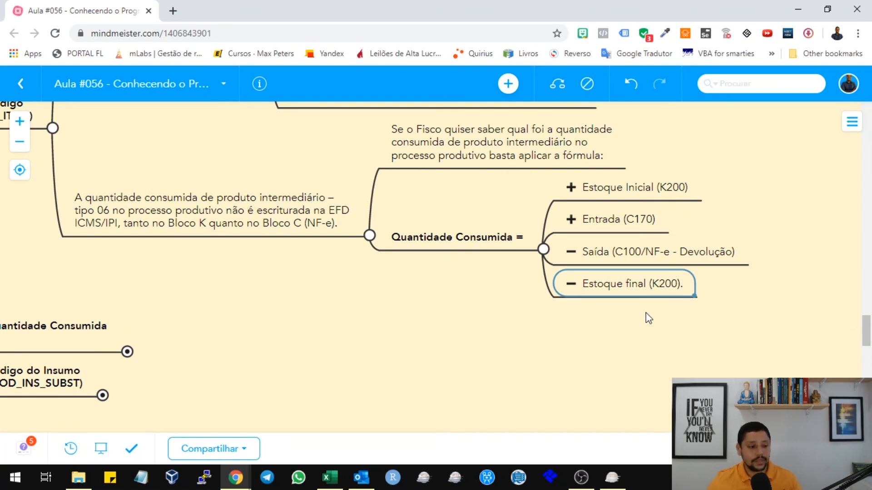
left_click(654, 187)
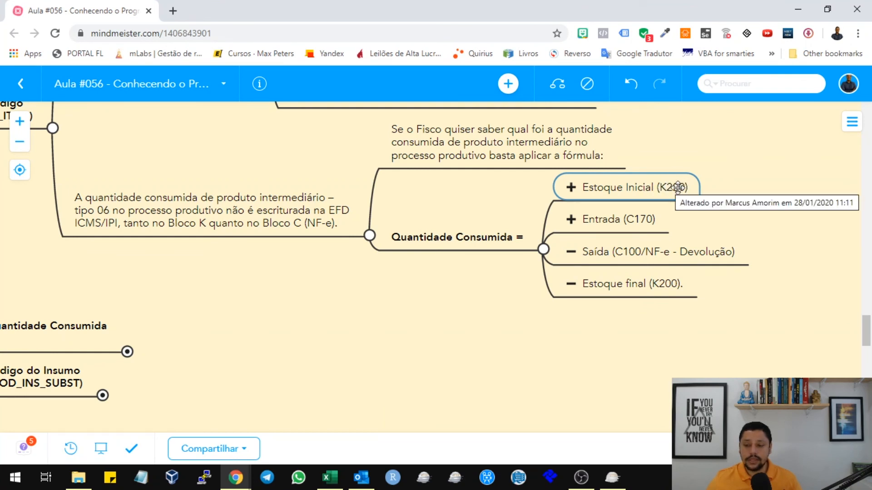
left_click(606, 219)
left_click(612, 252)
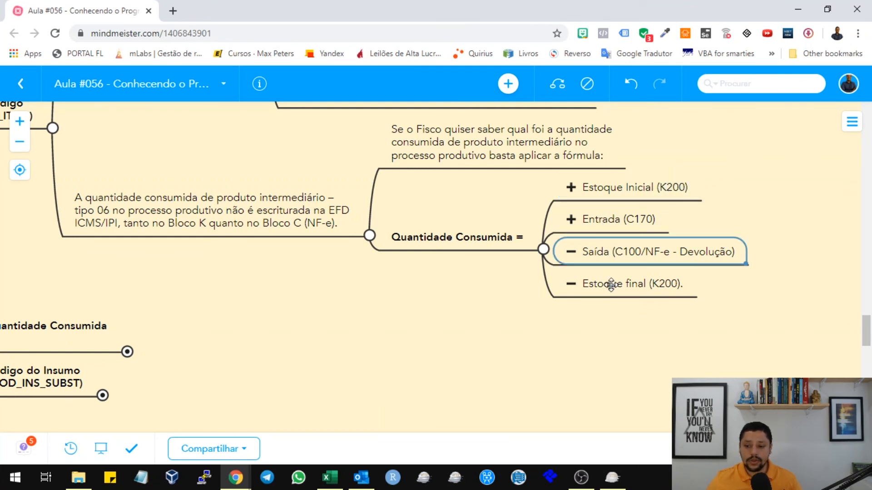
left_click(609, 284)
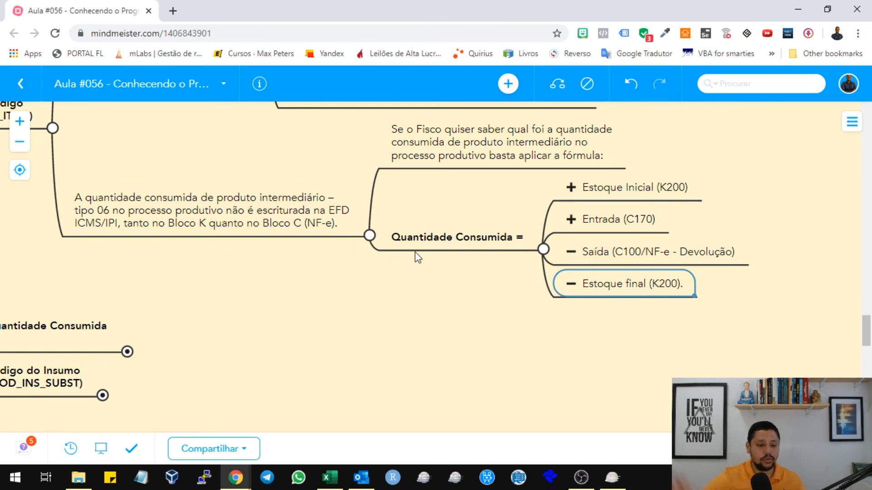
Step: Collapse the formula branches under the type 06 intermediate product note
left_click_drag(280, 271, 461, 313)
left_click(695, 294)
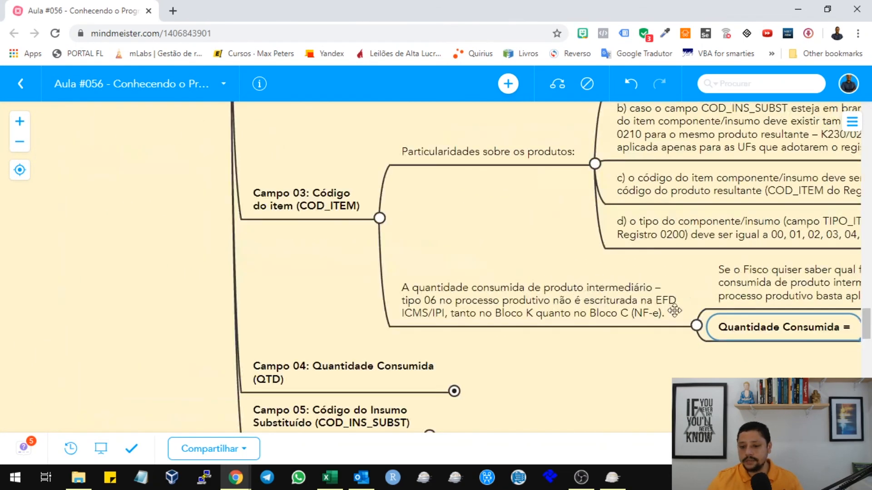
left_click(696, 326)
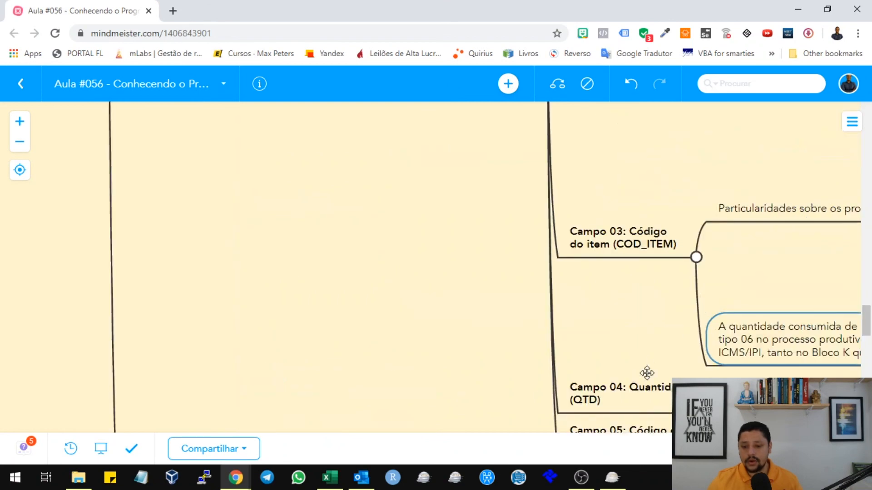
Step: Expand Campo 04: Quantidade Consumida (QTD) and examine its rule on negative quantities
left_click_drag(404, 302, 101, 147)
left_click_drag(638, 287, 473, 253)
left_click(307, 346)
left_click(388, 234)
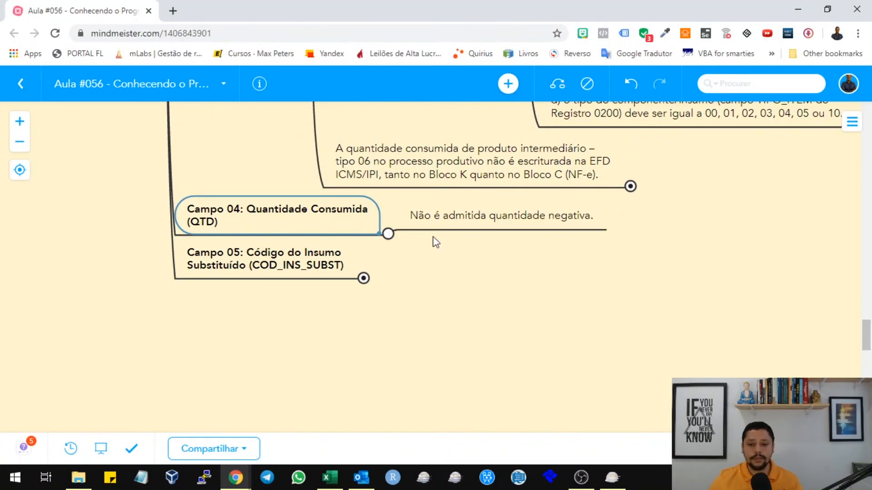
left_click(539, 234)
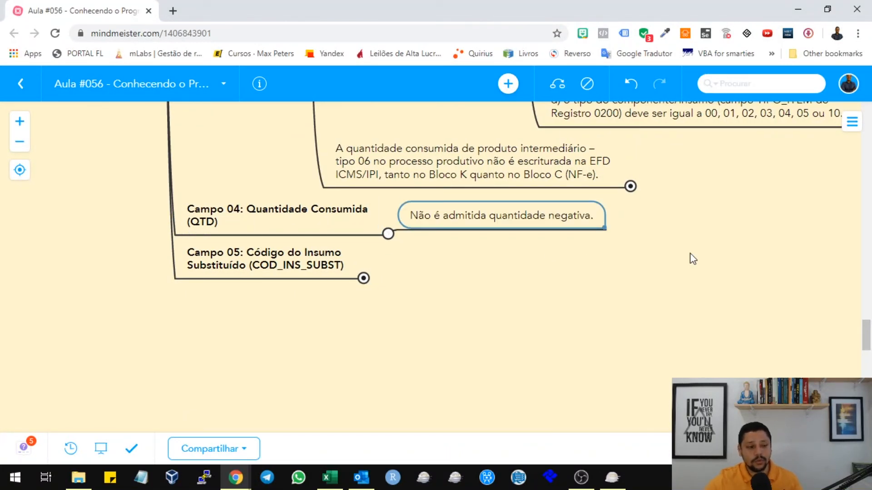
Step: Expand Campo 05: Código do Insumo Substituído (COD_INS_SUBST) and examine its two rules about Registro 0210
left_click(364, 279)
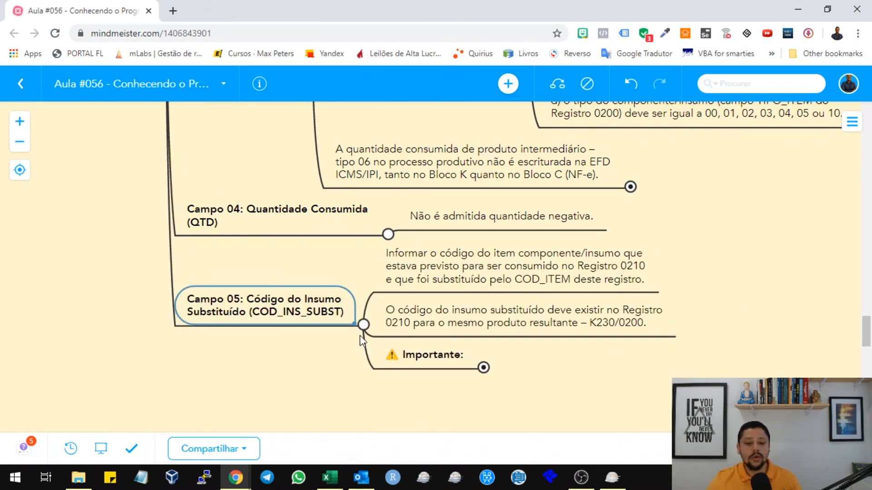
left_click_drag(614, 366, 521, 289)
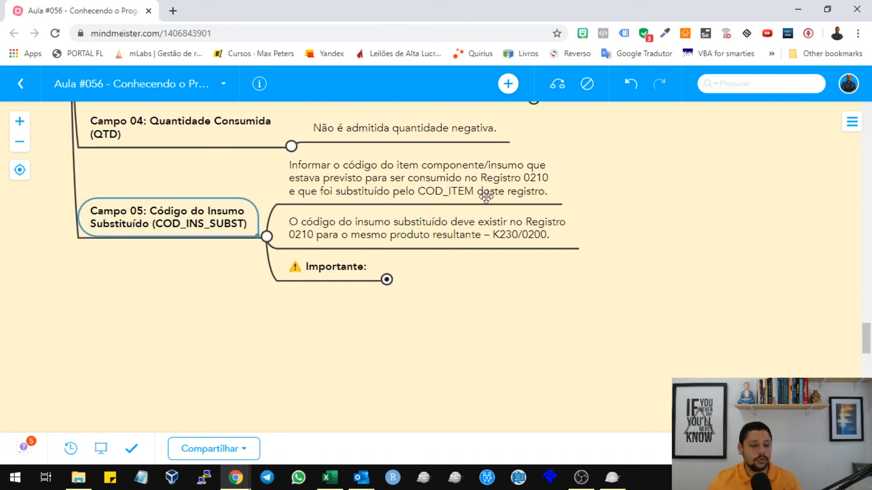
left_click(461, 169)
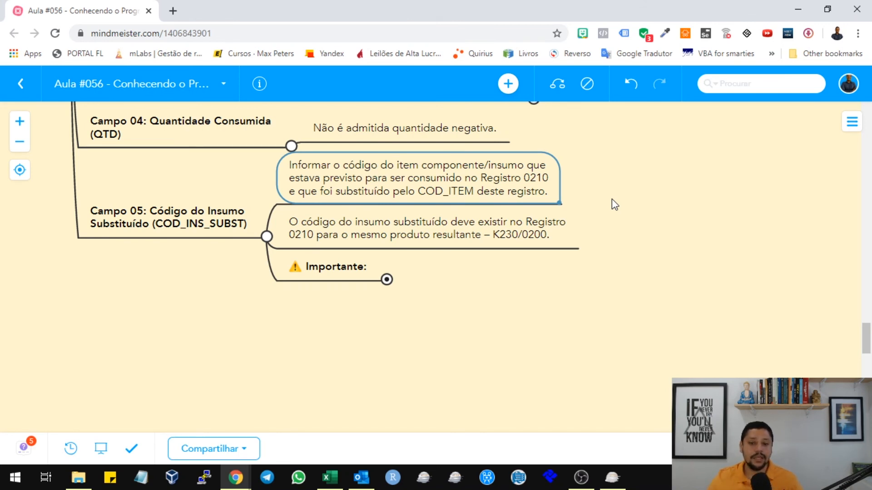
double_click(522, 190)
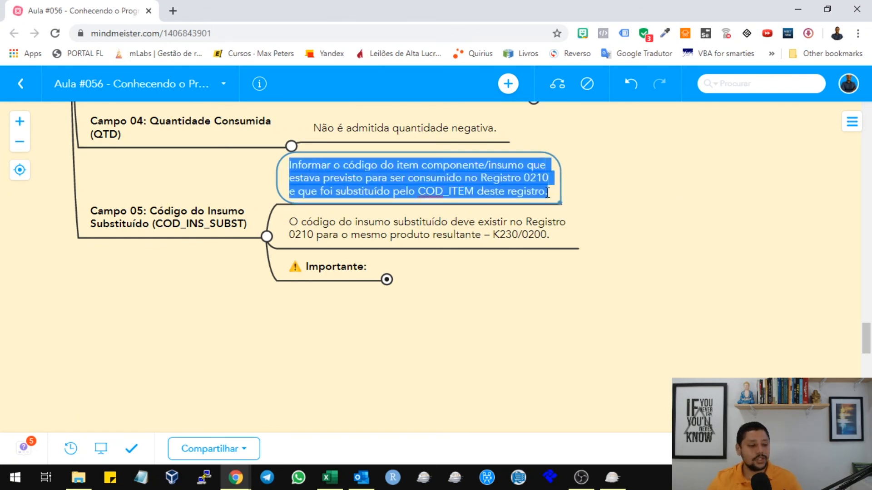
left_click(399, 223)
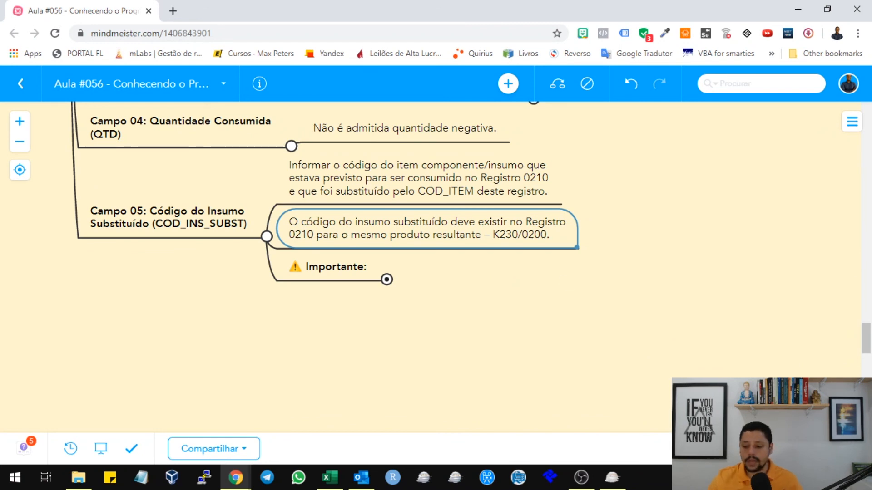
Step: Switch to Sped Fiscal and compare the component and substituted items in the K235 record dated 03/03/2020
left_click(613, 477)
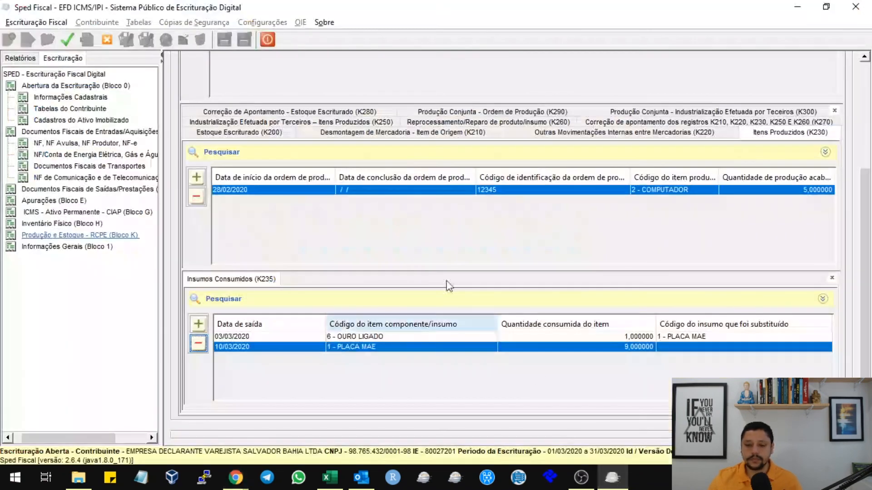
double_click(387, 346)
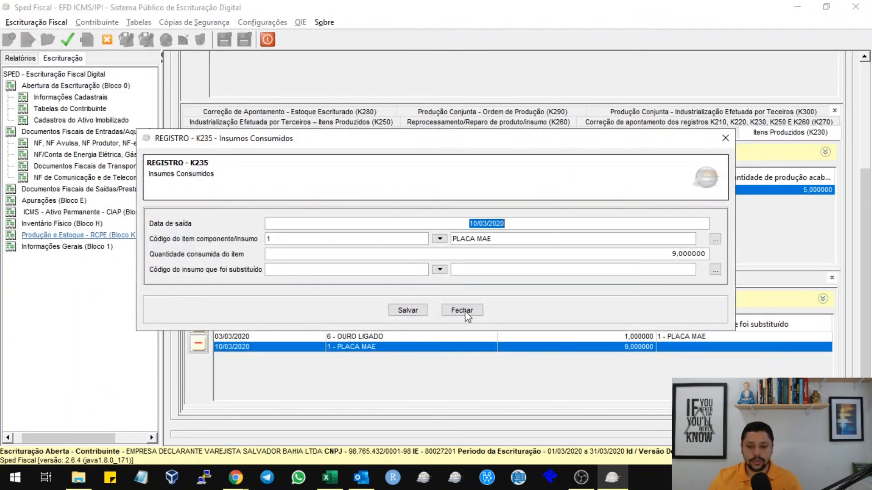
left_click(462, 310)
double_click(409, 337)
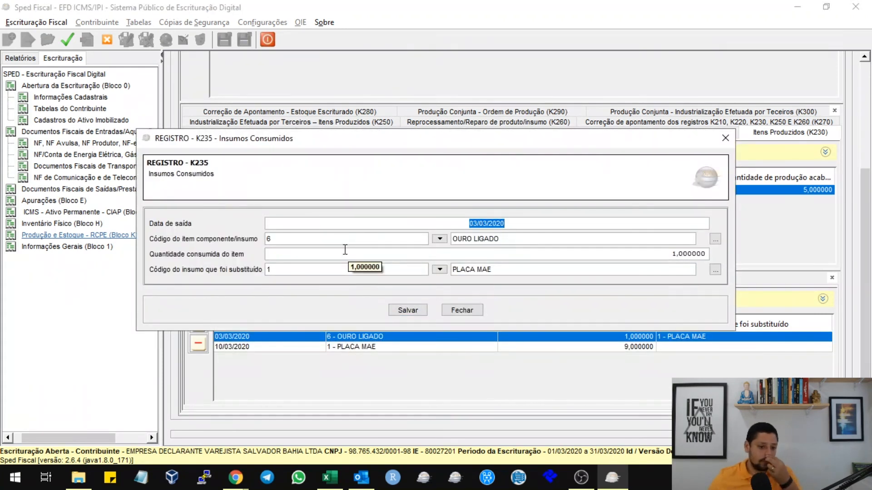
left_click(337, 235)
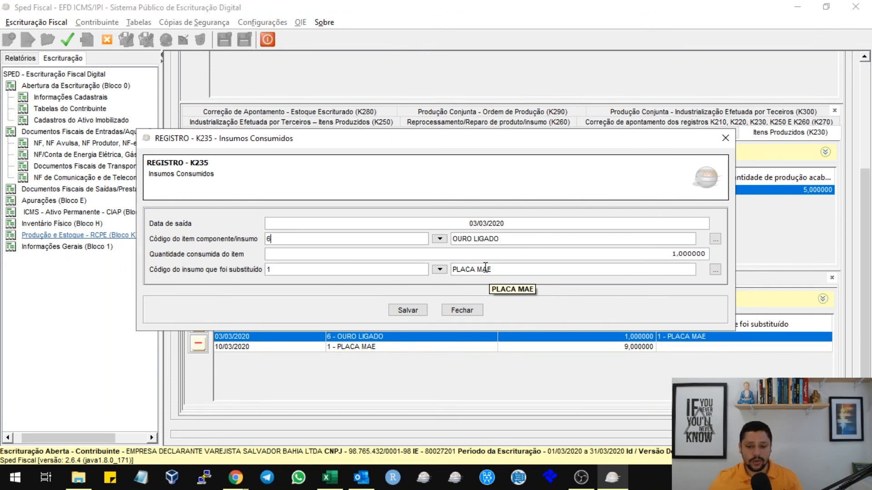
left_click_drag(497, 270, 453, 270)
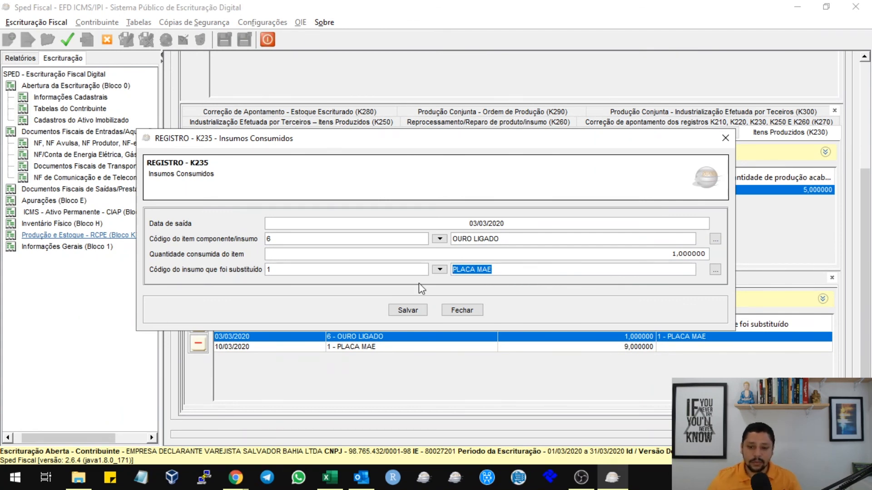
left_click(501, 239)
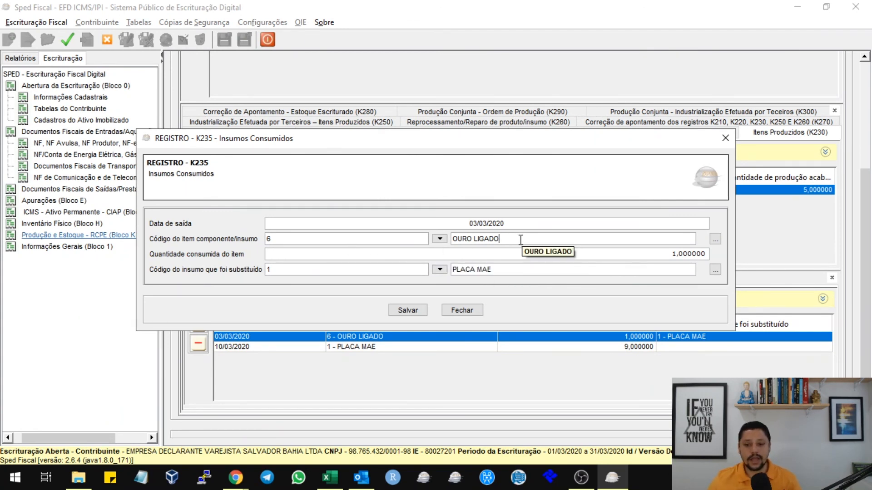
left_click_drag(520, 240, 407, 240)
left_click_drag(506, 274, 450, 272)
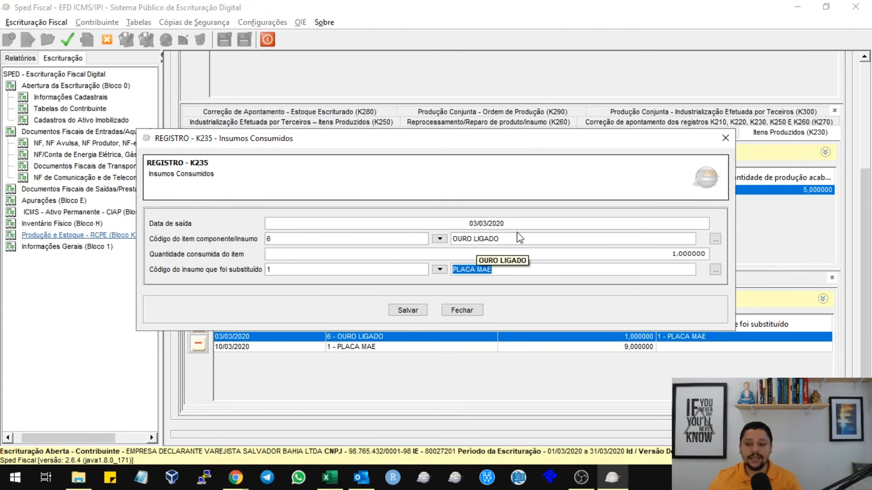
left_click_drag(521, 239, 418, 243)
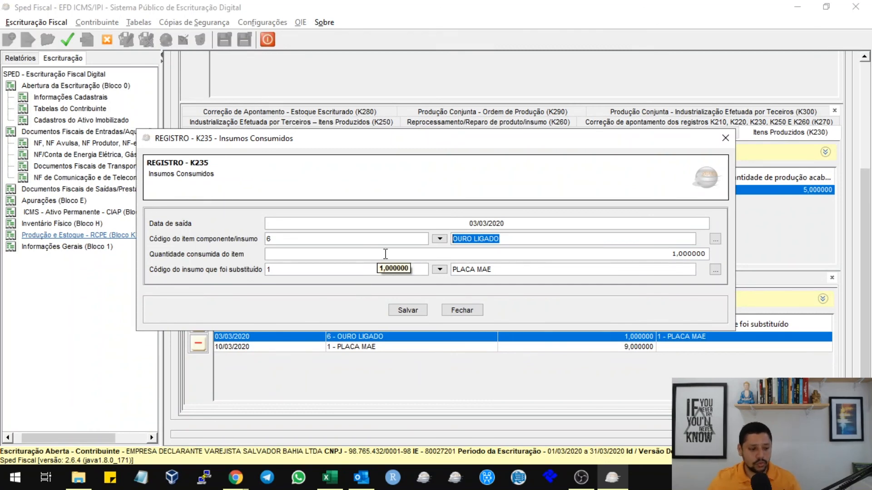
left_click(461, 310)
Step: Return to the mind map, expand the Importante note under Campo 05 and examine its rule on the component's TIPO_ITEM
key("alt+Tab")
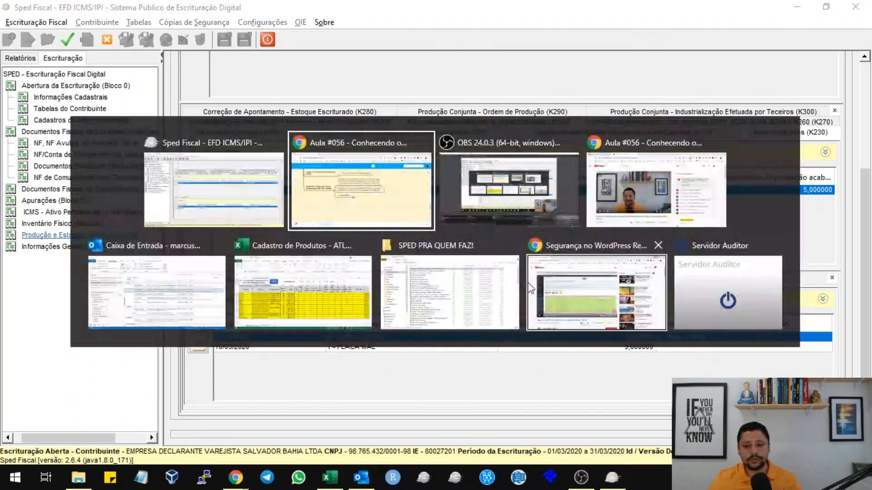
left_click(386, 280)
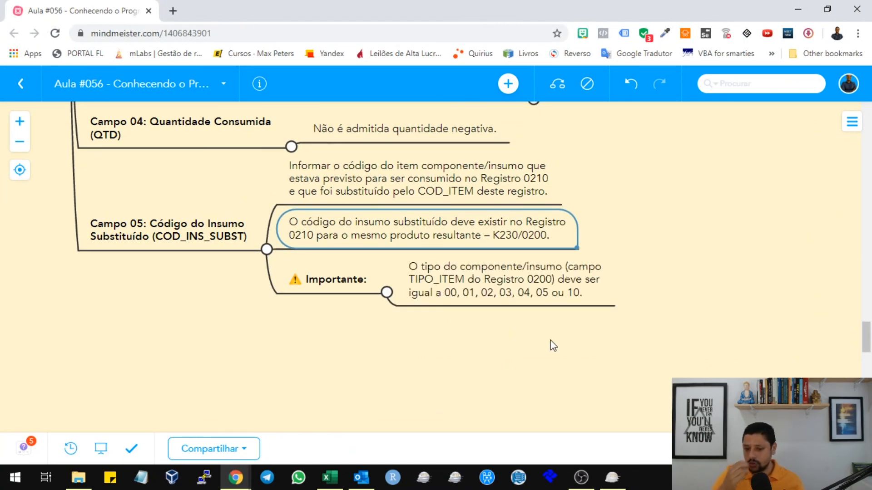
left_click(596, 274)
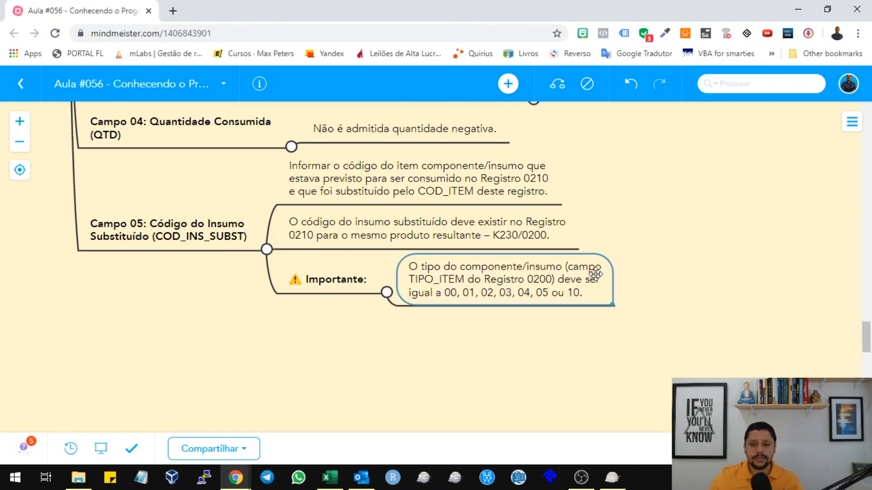
scroll(563, 206, "up", 4)
scroll(536, 241, "down", 6)
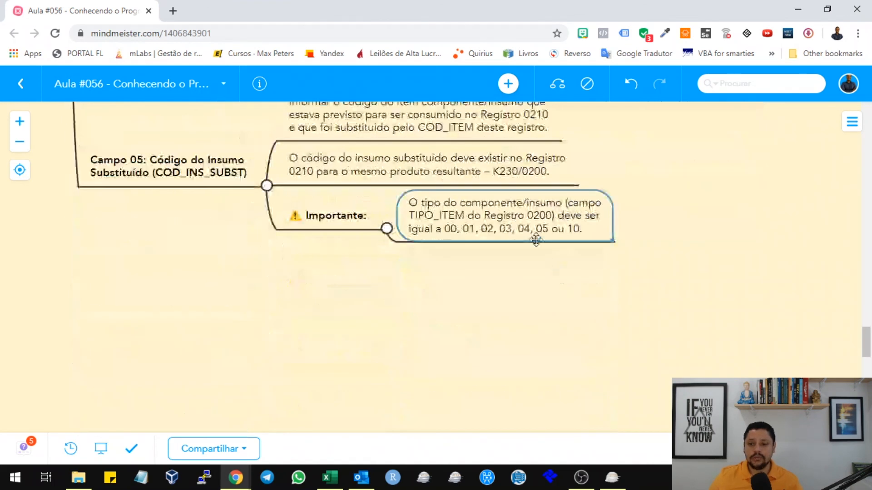
double_click(455, 227)
left_click(449, 229)
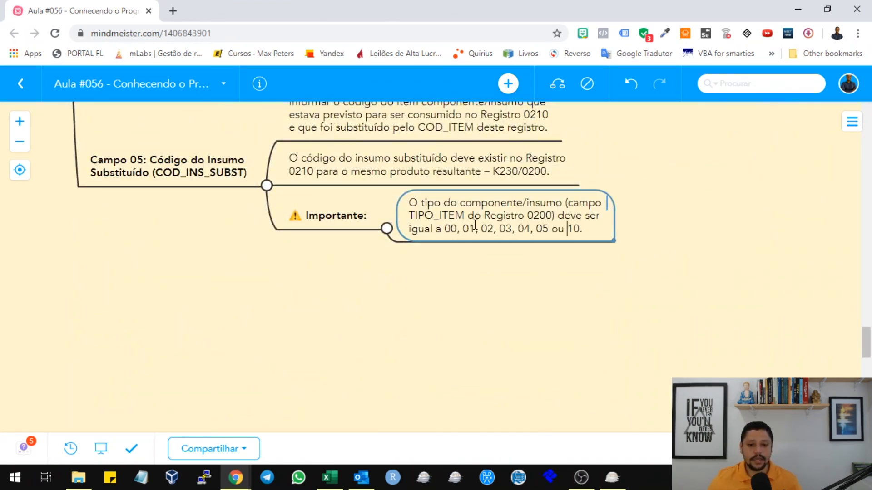
left_click(288, 273)
Step: Expand the Perguntas Frequentes branch below the field rules in the mind map
left_click_drag(203, 256, 347, 340)
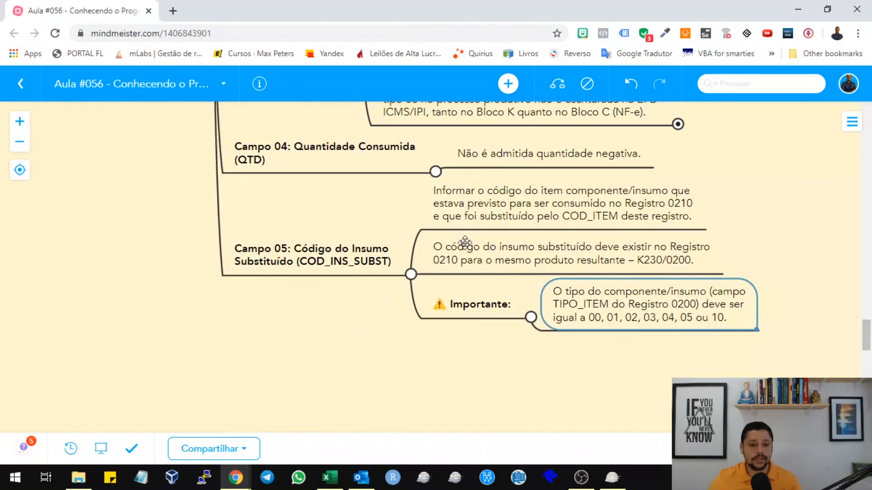
scroll(464, 243, "up", 5)
left_click_drag(152, 249, 504, 120)
scroll(371, 344, "up", 4)
left_click_drag(475, 311, 440, 220)
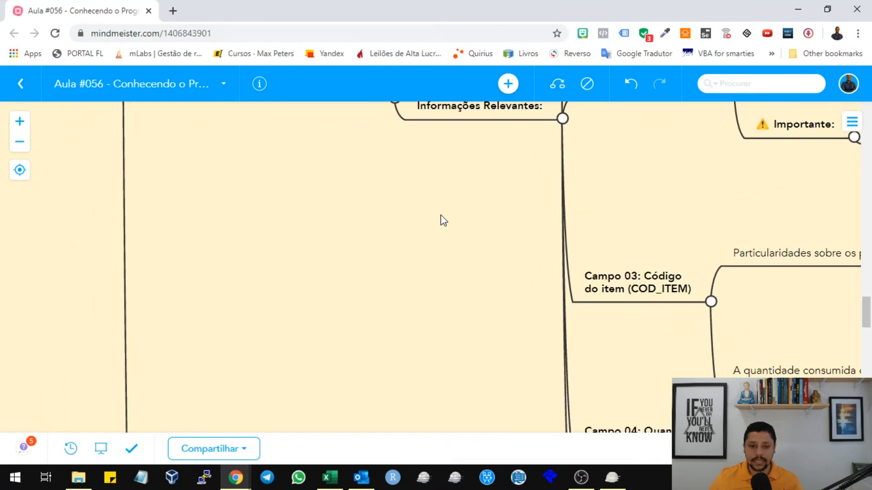
scroll(415, 228, "down", 9)
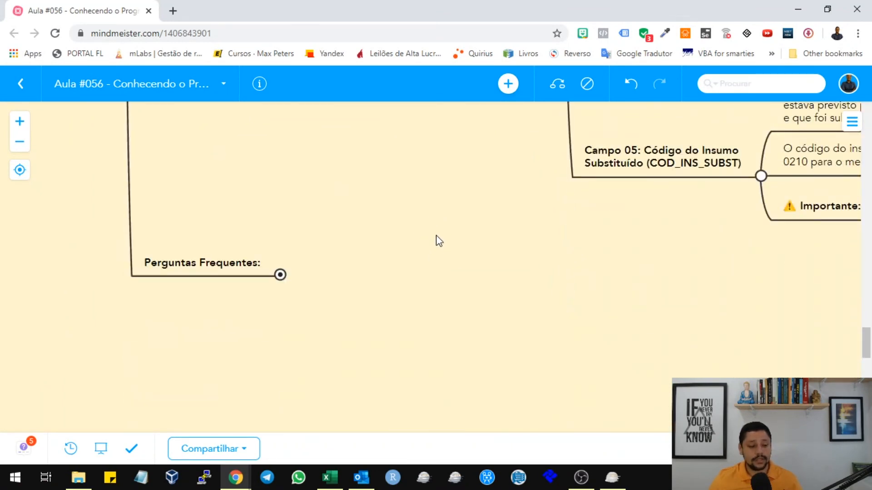
left_click(281, 275)
Step: Look through frequently asked questions 16.5.1.1 to 16.5.1.15, briefly checking the K230 and K235 records in Sped Fiscal
scroll(458, 266, "down", 15)
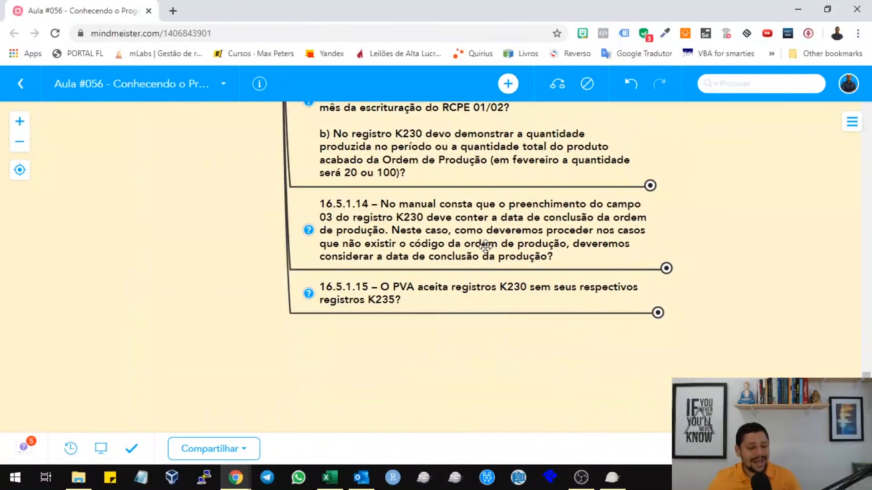
scroll(490, 245, "up", 15)
scroll(473, 249, "up", 5)
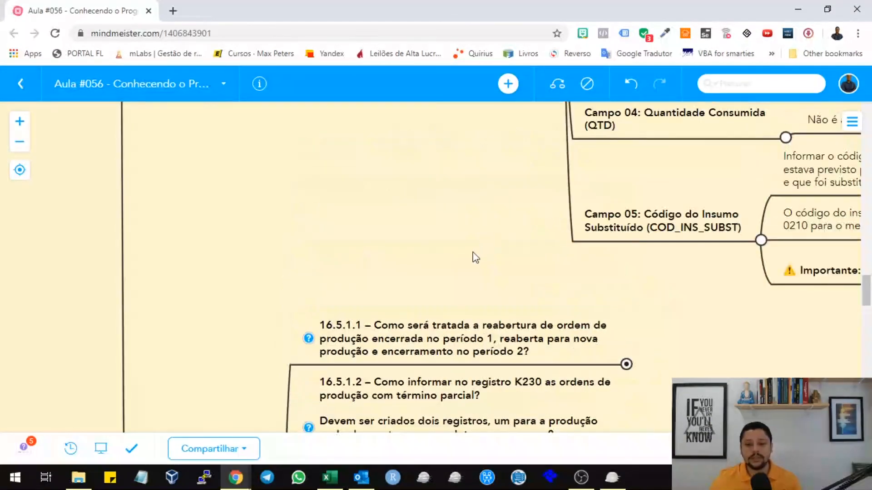
scroll(472, 250, "down", 5)
scroll(483, 252, "up", 5)
left_click_drag(495, 258, 272, 210)
left_click(614, 478)
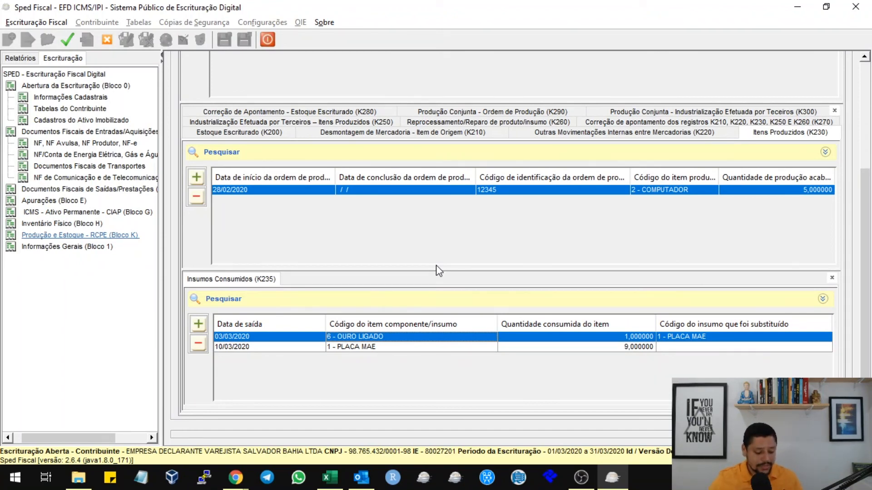
key("alt+Tab")
scroll(450, 224, "down", 15)
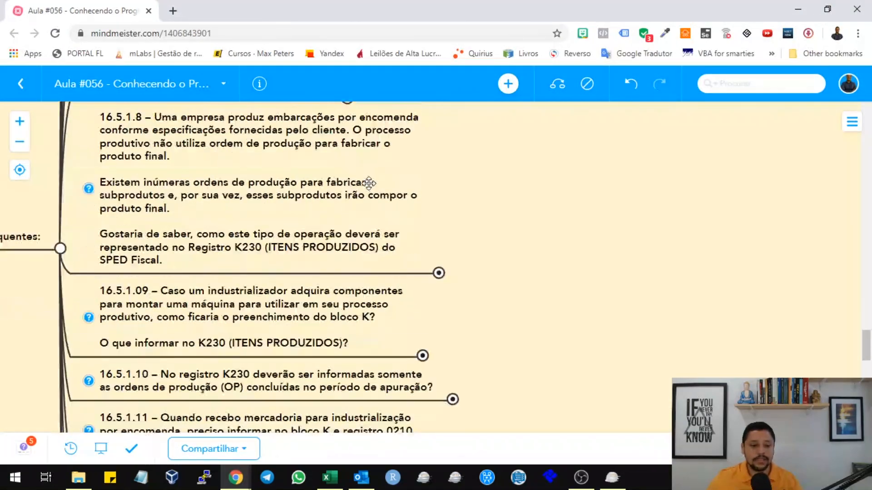
scroll(369, 183, "down", 5)
left_click_drag(31, 298, 182, 227)
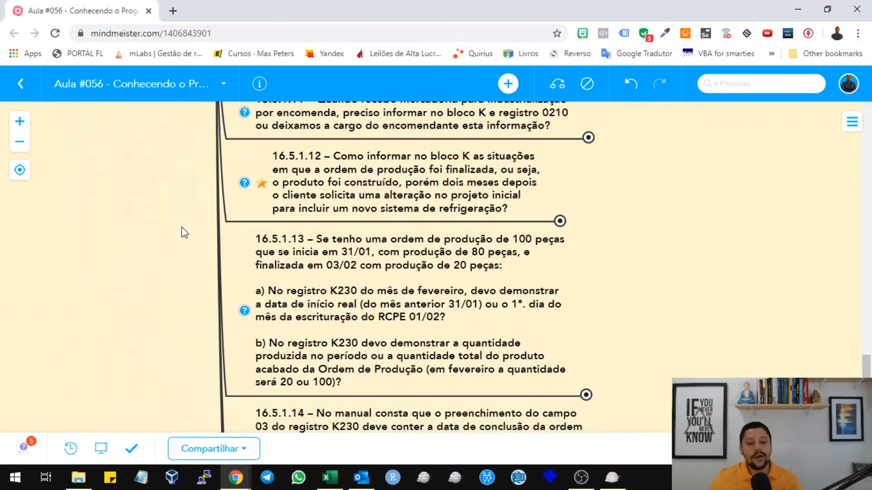
scroll(444, 230, "down", 5)
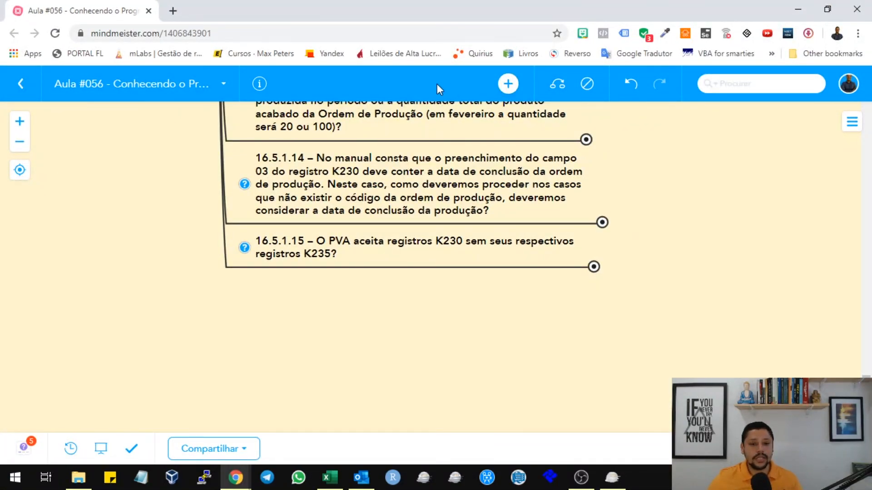
scroll(399, 254, "up", 20)
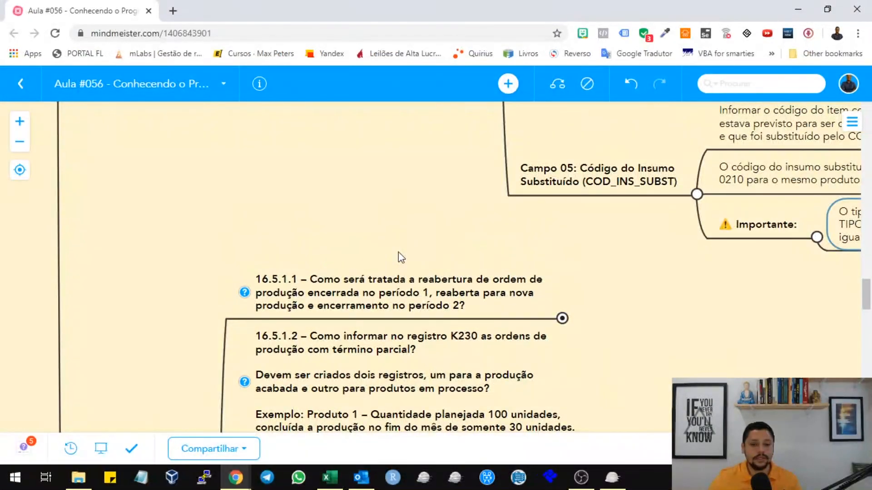
Step: Collapse the Importante note under Campo 05 and the Campo 05: Código do Insumo Substituído branch itself
left_click_drag(685, 302, 508, 292)
left_click(642, 230)
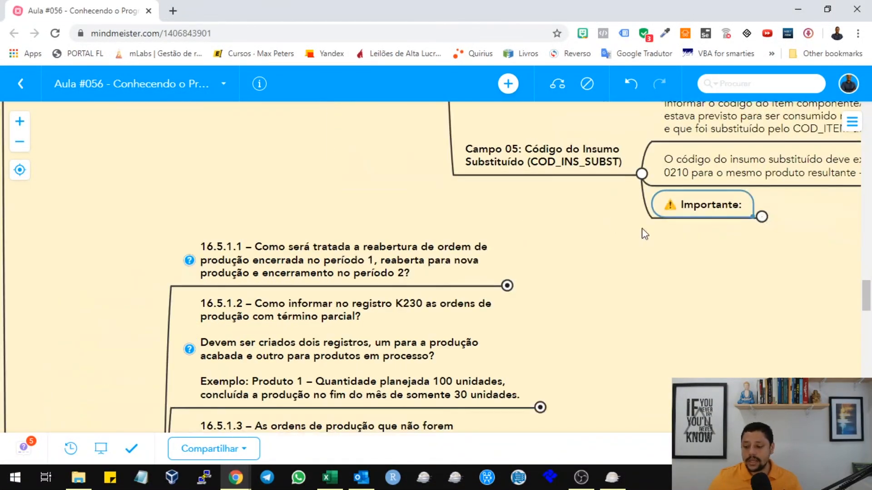
left_click(643, 174)
Step: Collapse Particularidades sobre os produtos, the Importante note under Campo 02, and the Campo 03: Código do item branch
left_click_drag(598, 195, 97, 342)
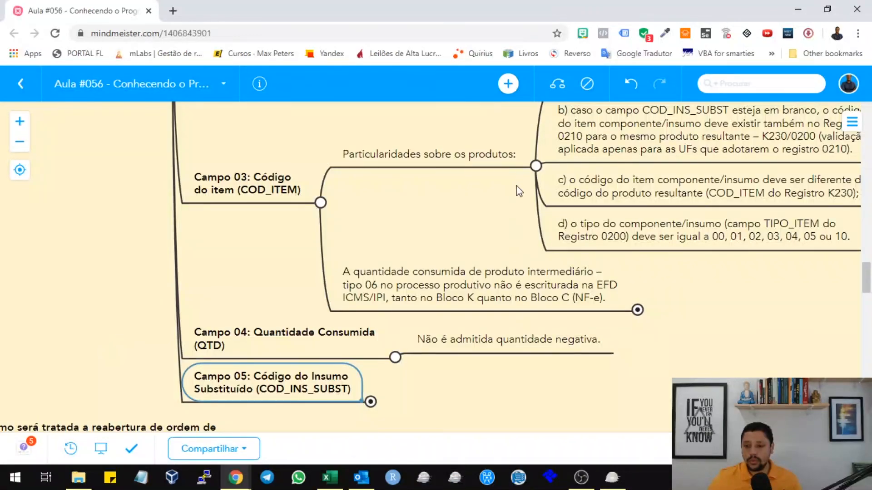
left_click_drag(810, 346, 718, 409)
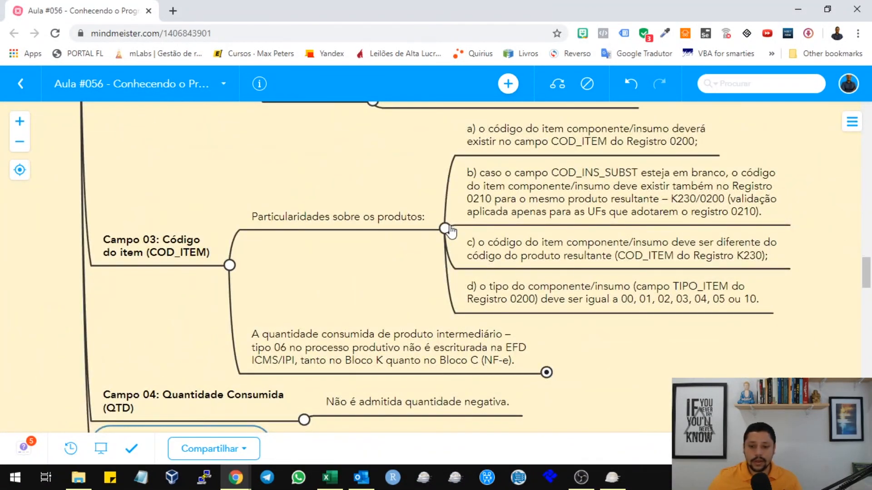
left_click(444, 228)
left_click(372, 274)
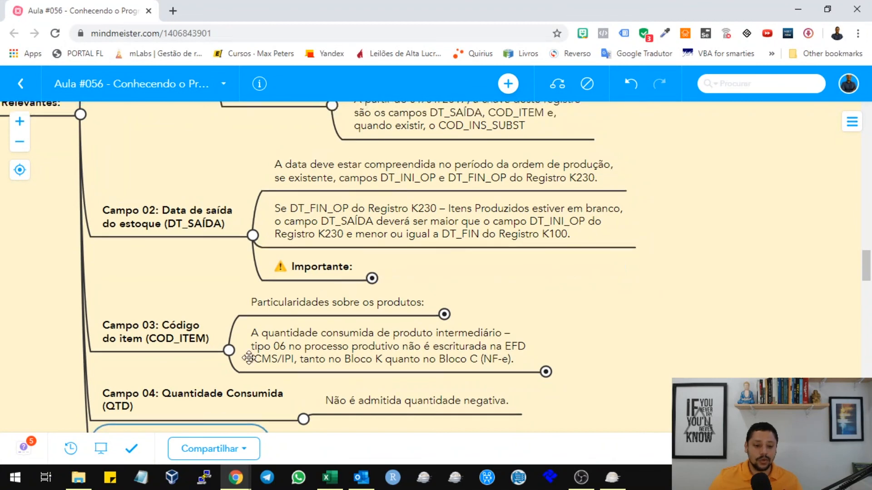
left_click(229, 352)
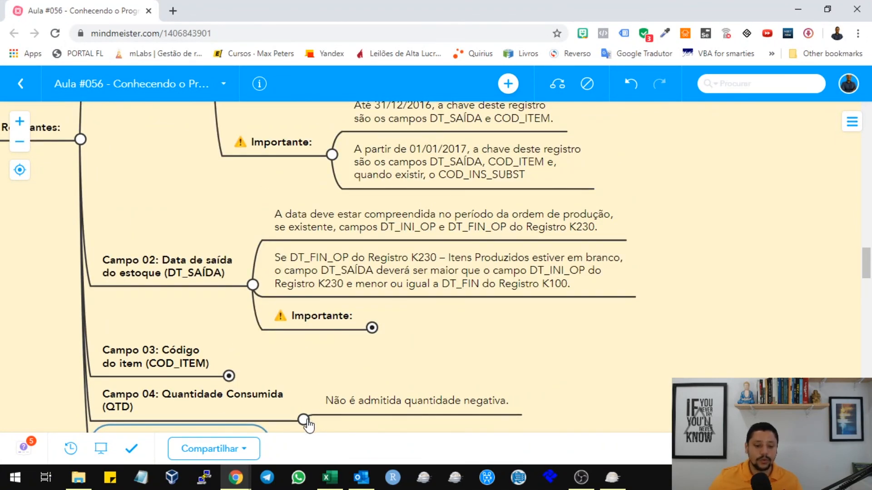